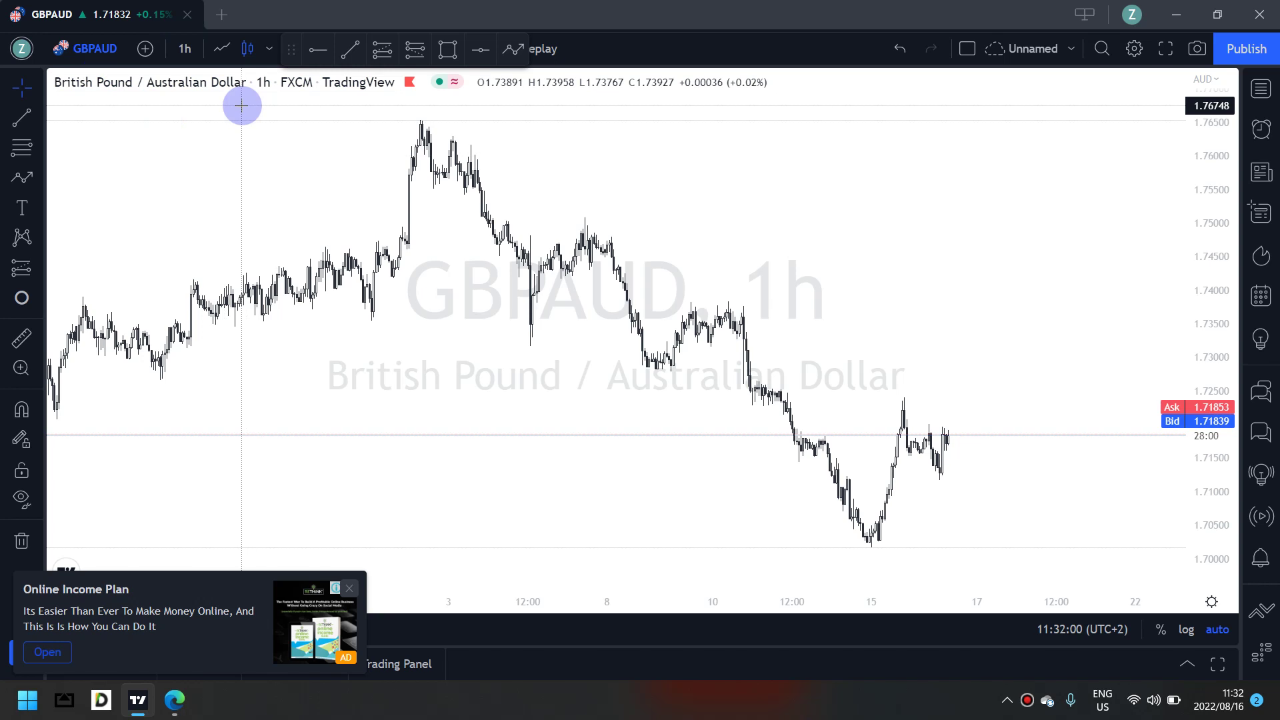
Switch the GBPAUD chart to the 4-hour interval and display it as a line chart
text(240)
key(Return)
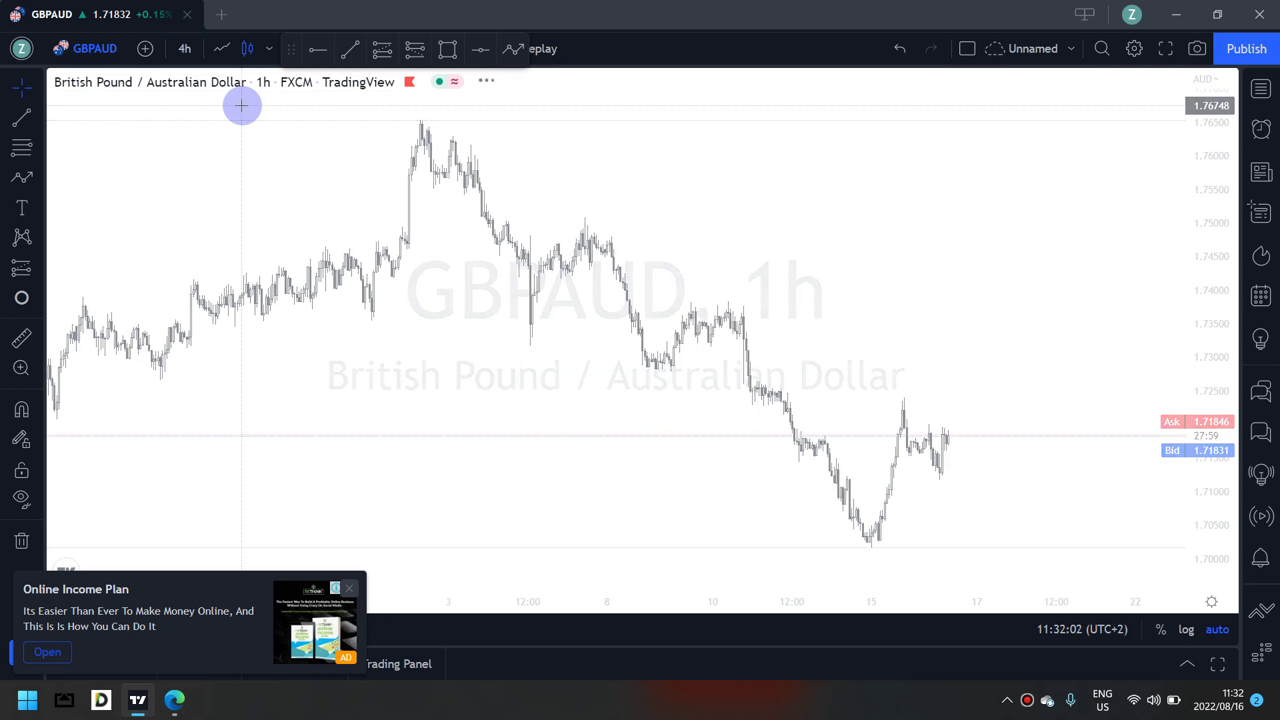
click(224, 48)
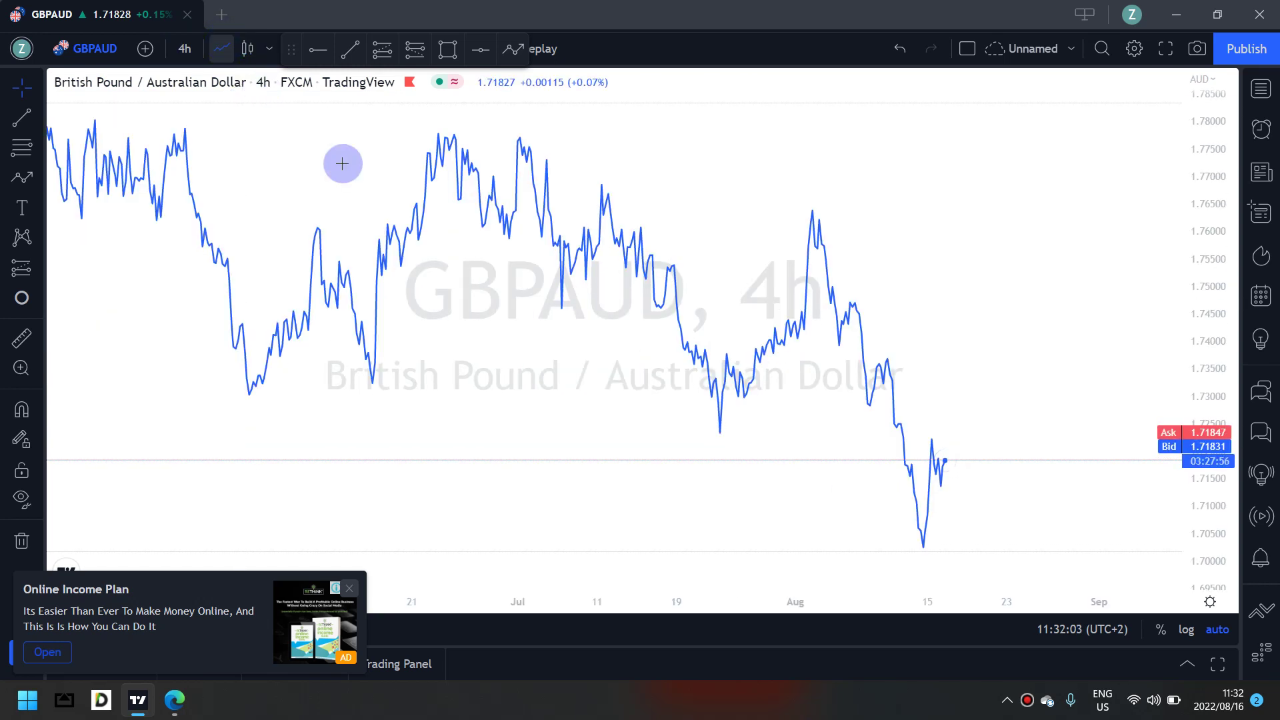
Place horizontal lines across the chart at about 1.77892, 1.70248, 1.73039 and 1.75860
click(380, 128)
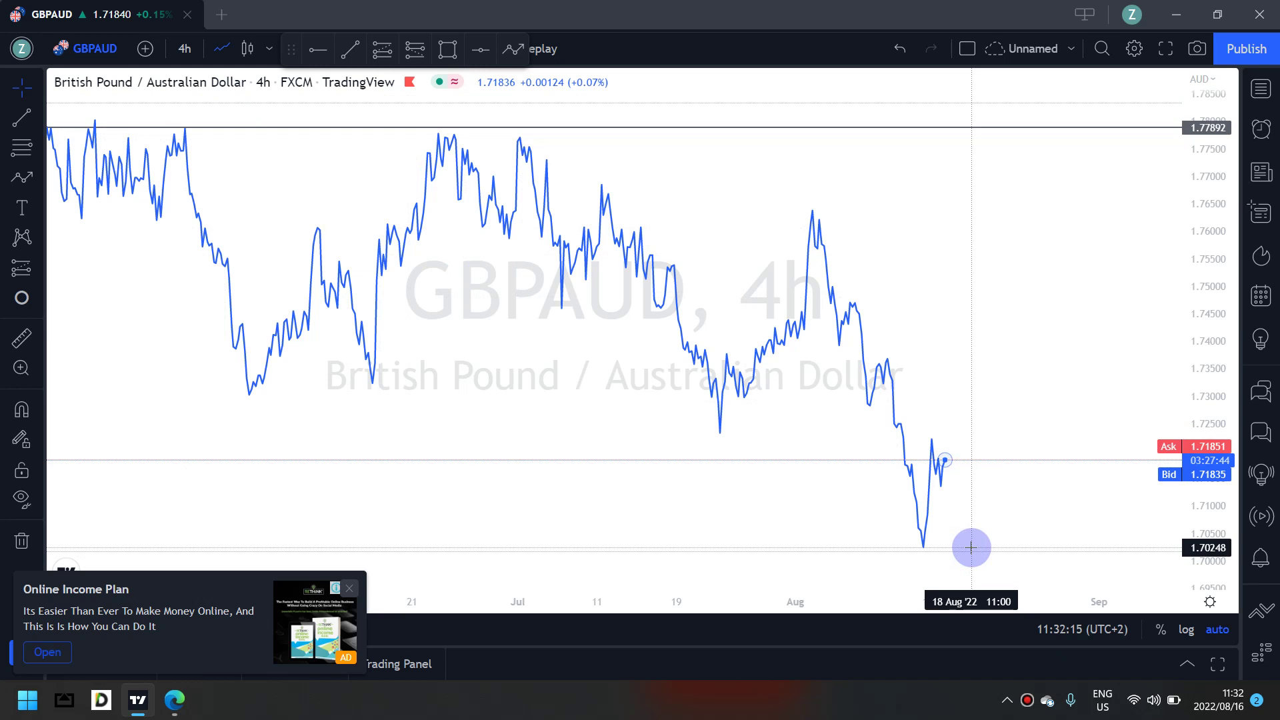
click(972, 547)
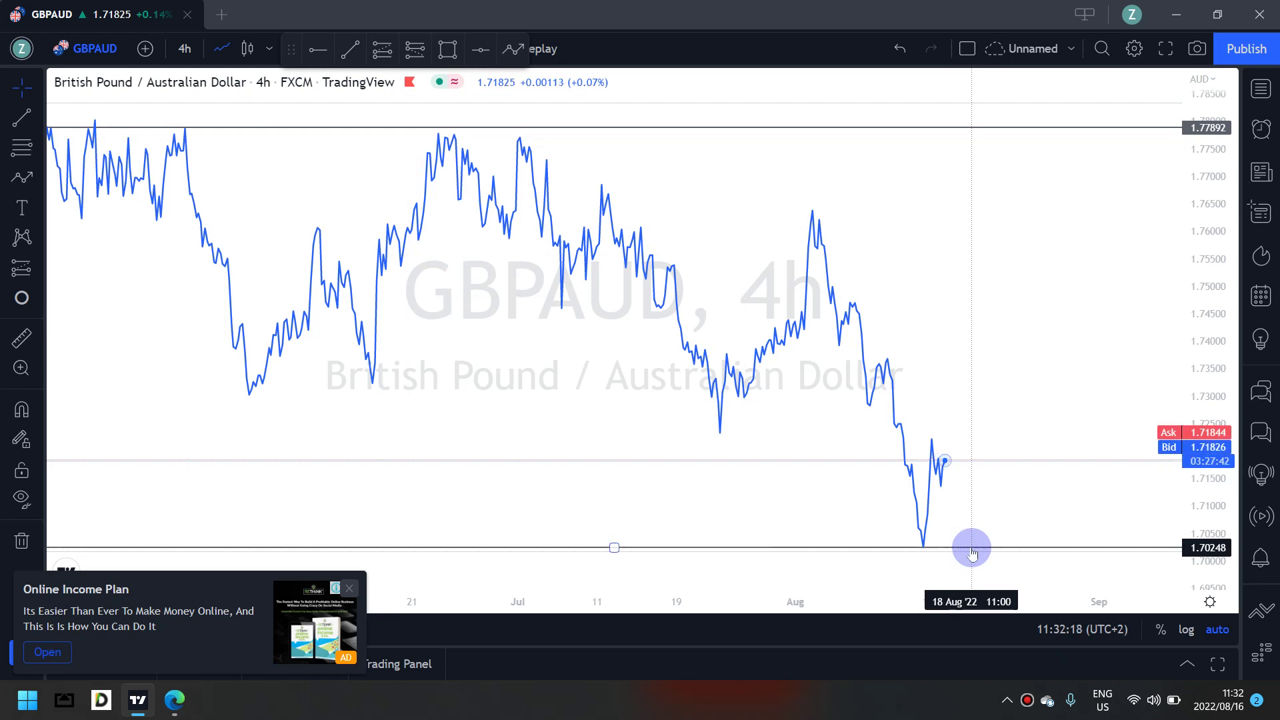
click(233, 394)
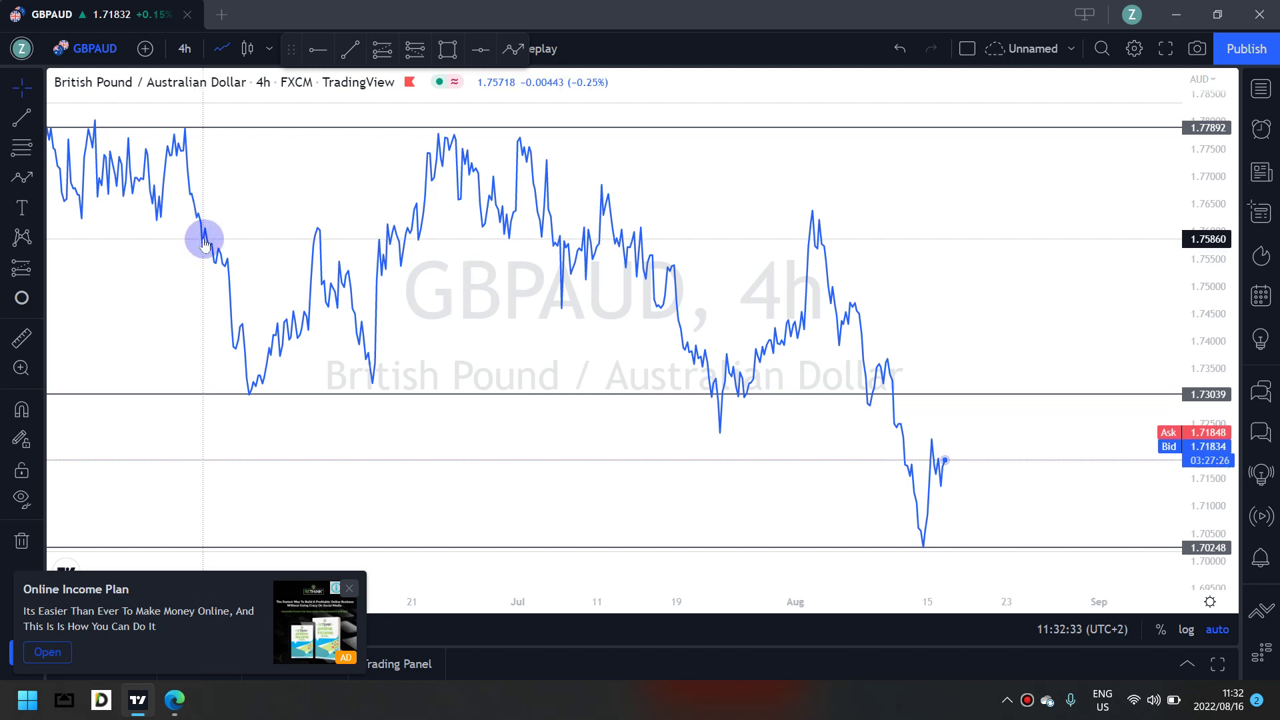
click(204, 238)
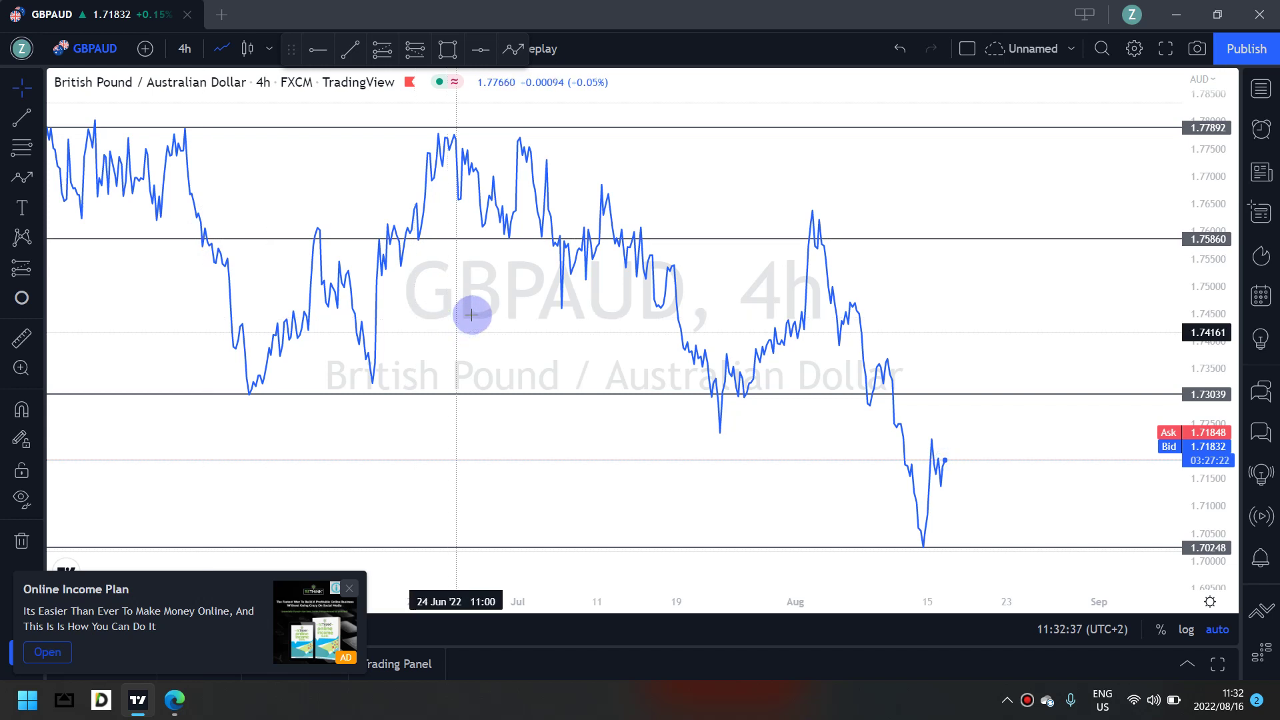
Move the 1.75860 horizontal line to about 1.74616 and the 1.73039 line to about 1.72311
drag(443, 239, 445, 238)
drag(470, 286, 507, 308)
click(521, 323)
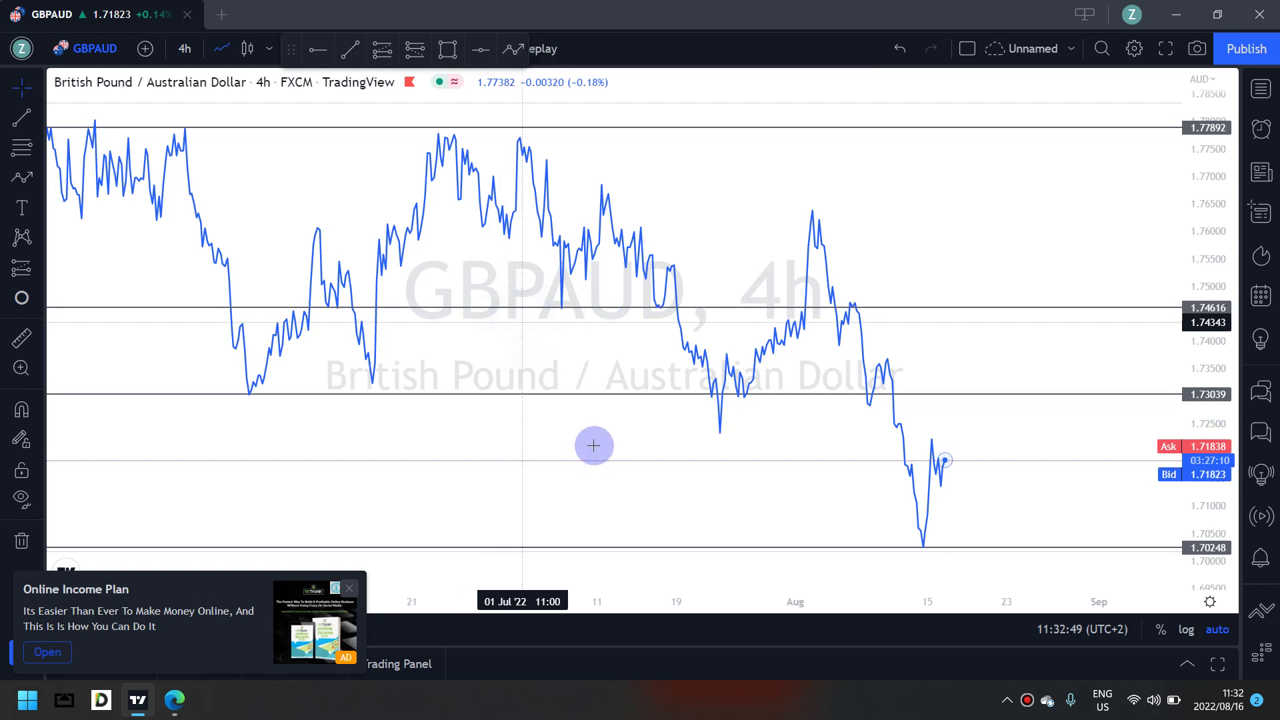
drag(624, 394, 654, 434)
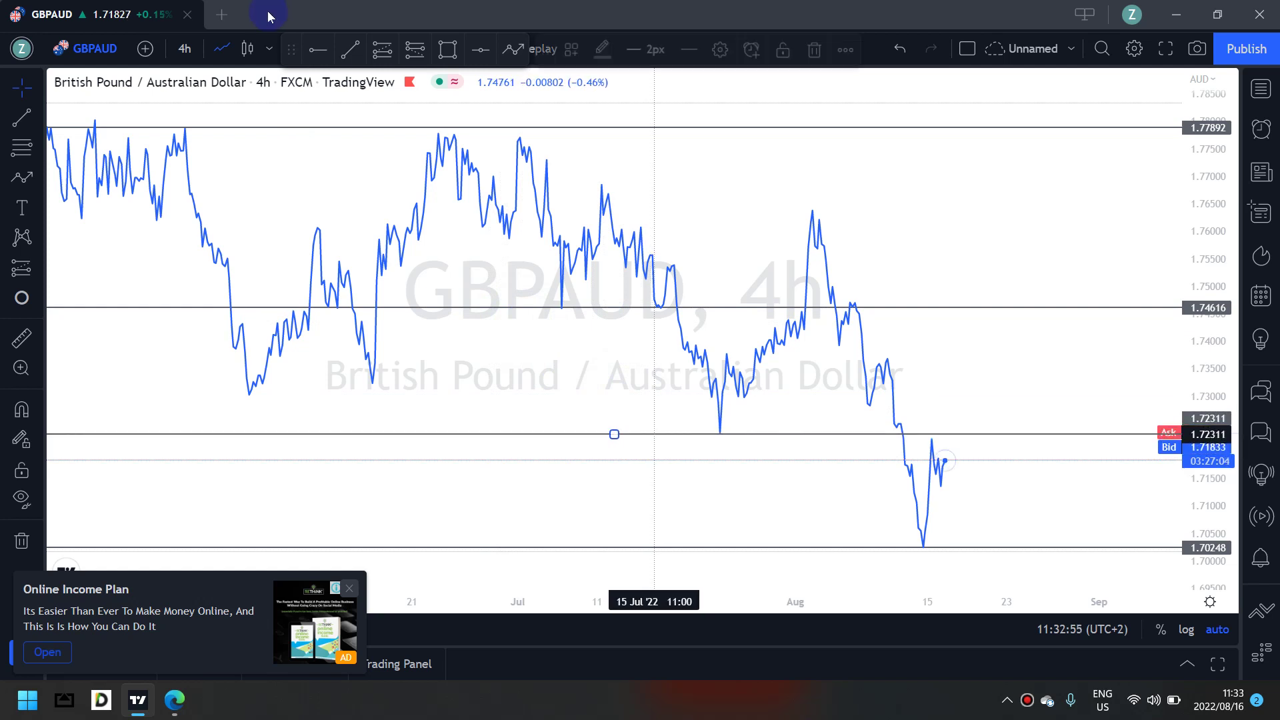
Return the chart to candles and draw a descending trend line from about 1.78241 on 30 June to about 1.75530 on 19 August
click(251, 48)
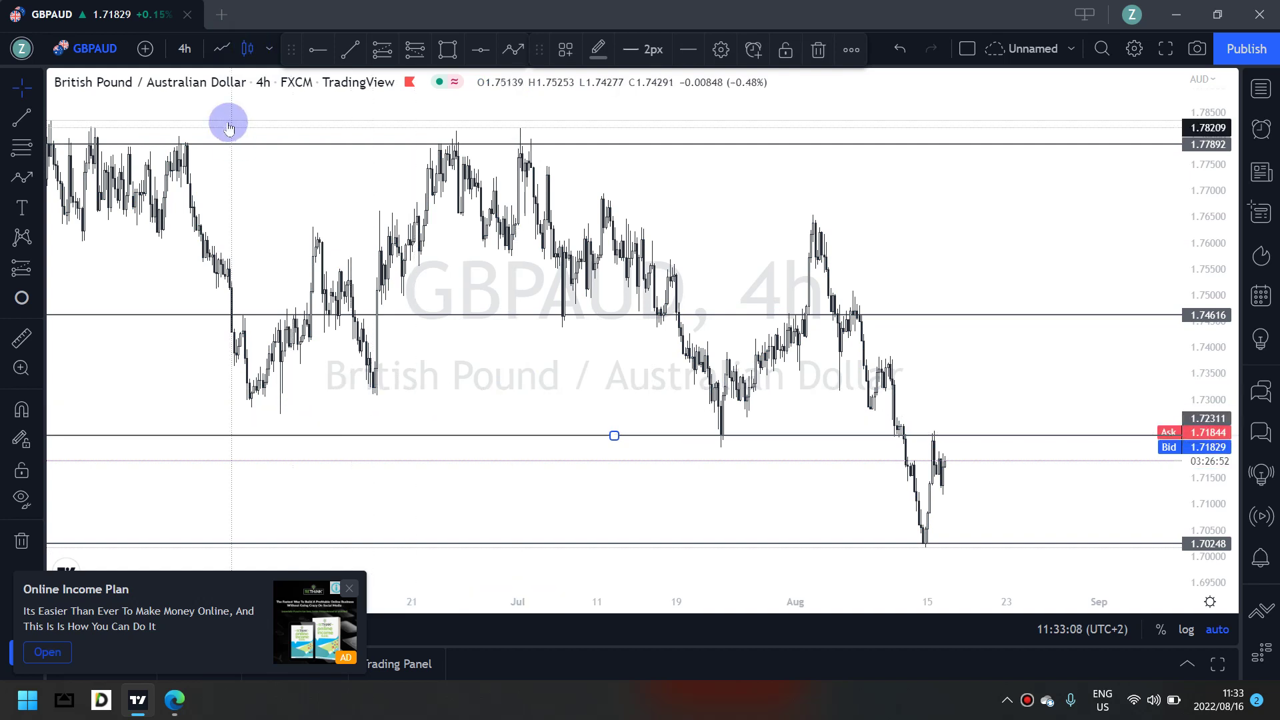
click(350, 55)
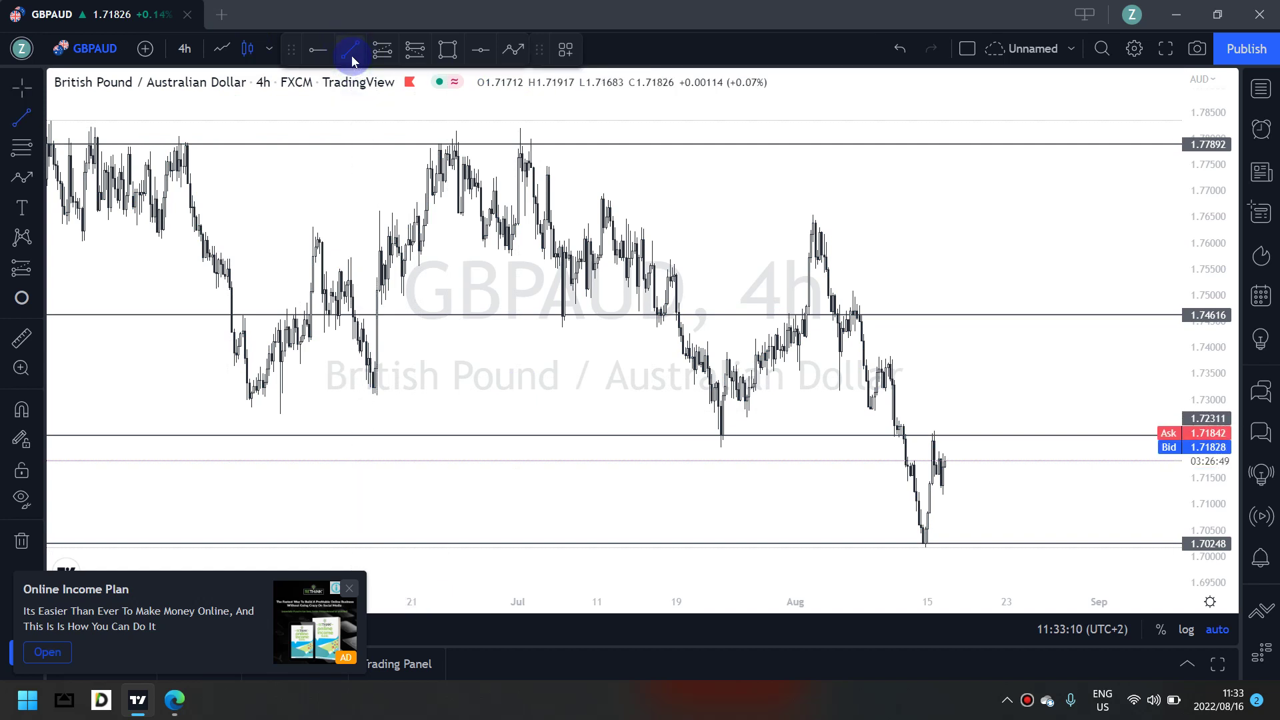
click(515, 126)
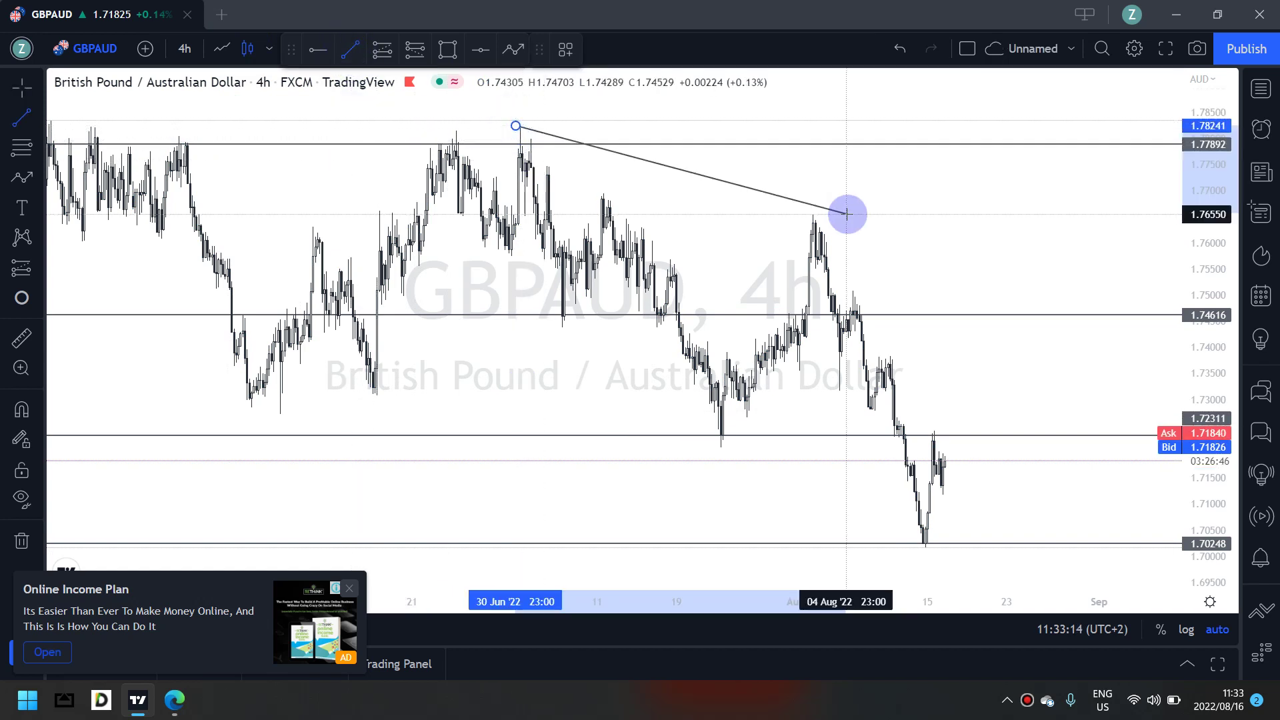
click(987, 267)
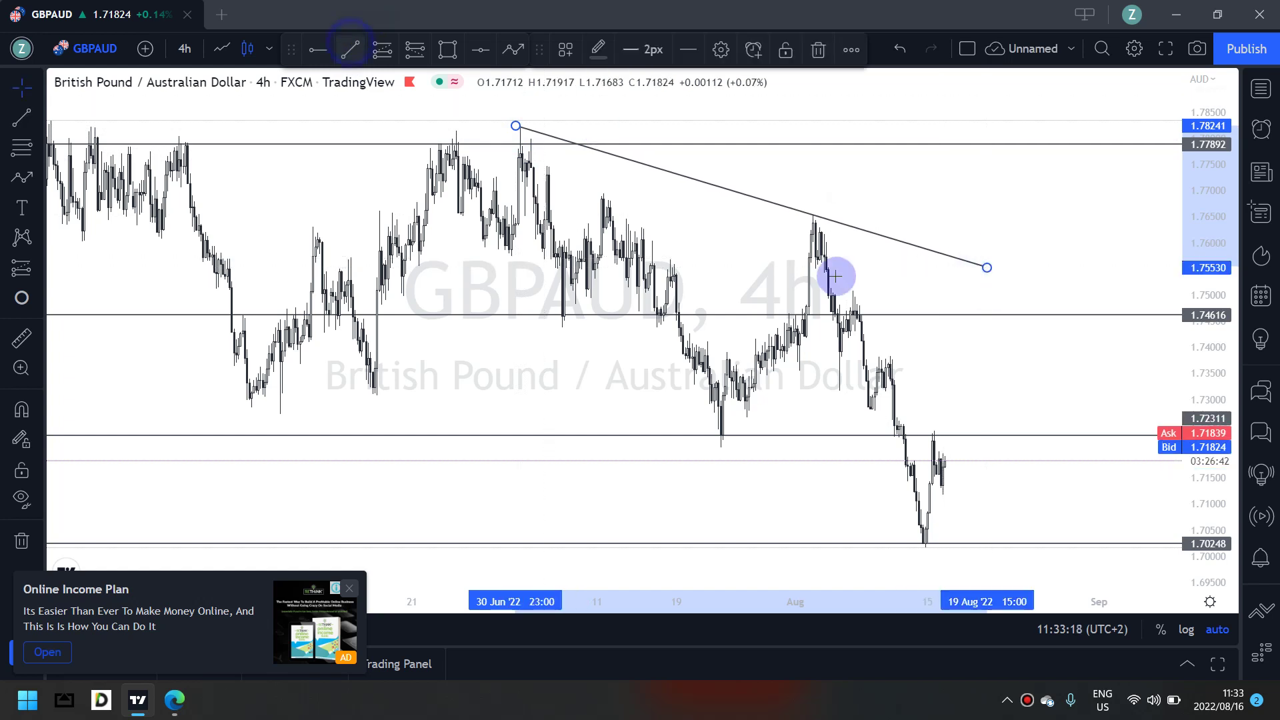
Draw a steeper trend line from about 1.76566 on 2 August to 1.71447 on 17 August, and clone it below price to form a descending channel
click(351, 48)
mouse_move(811, 214)
mouse_down()
mouse_move(971, 394)
mouse_move(991, 497)
mouse_move(962, 481)
mouse_up()
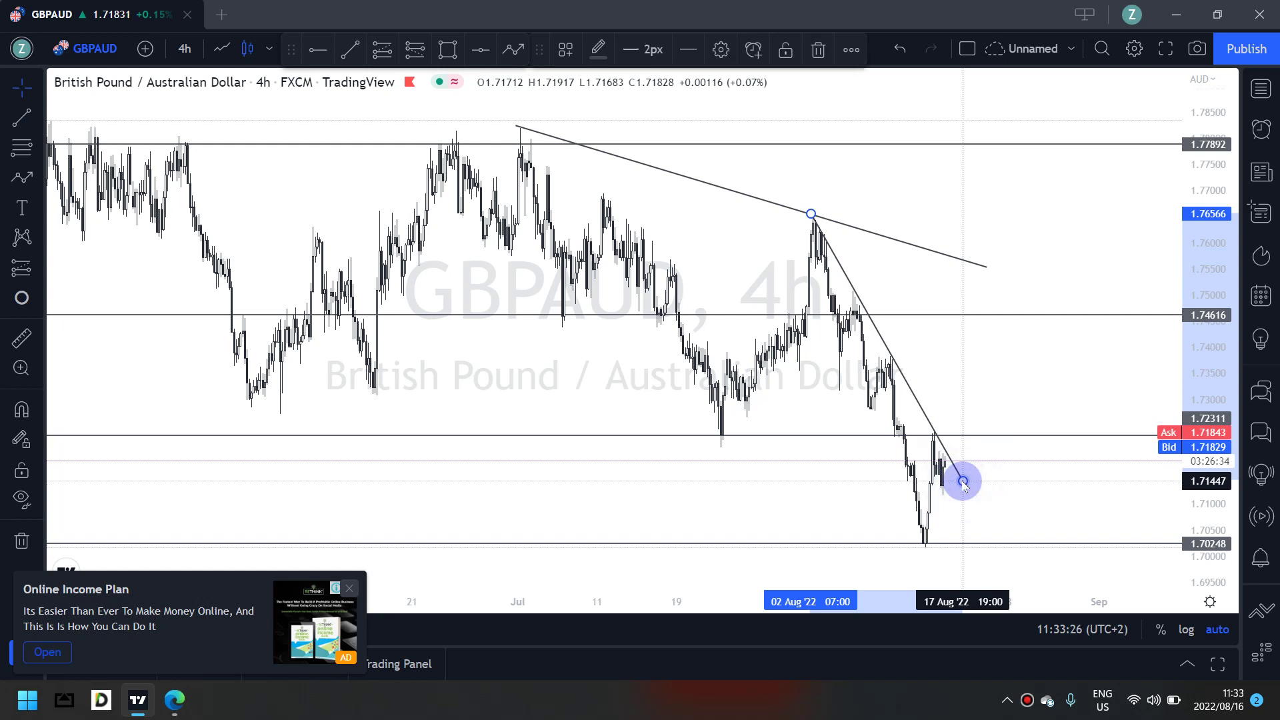
right_click(962, 481)
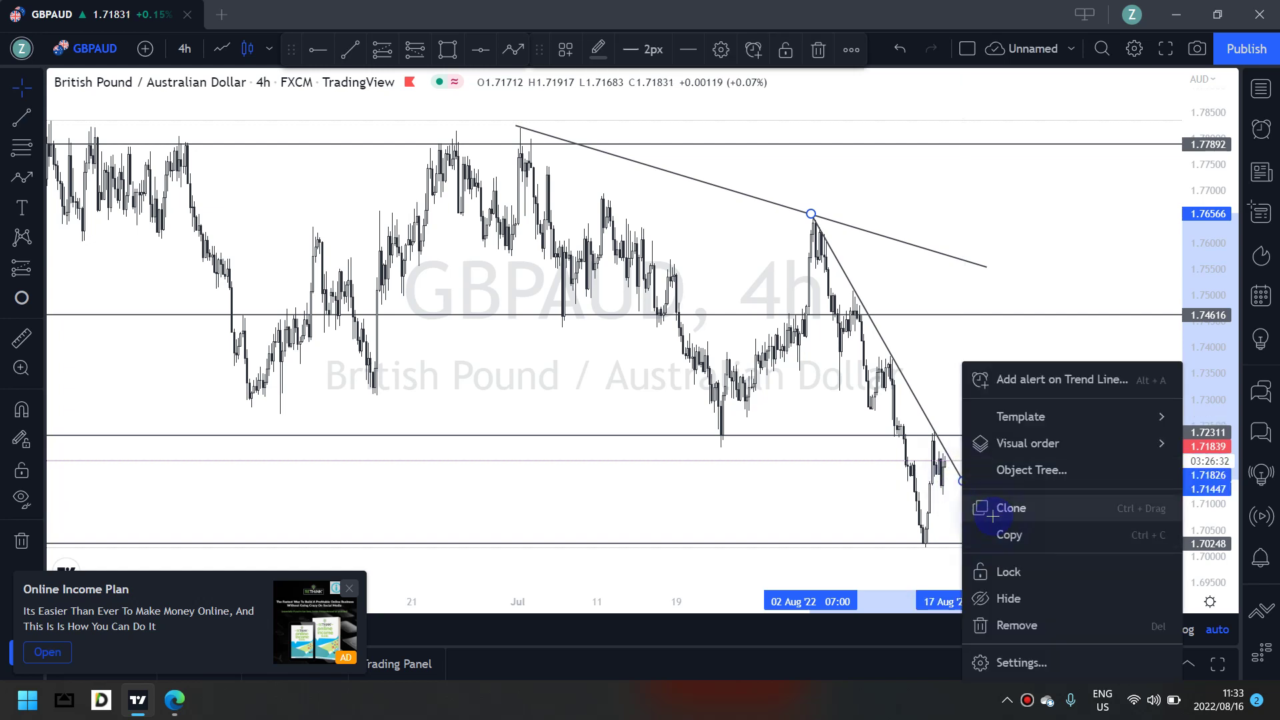
click(993, 510)
drag(888, 466, 901, 497)
click(852, 483)
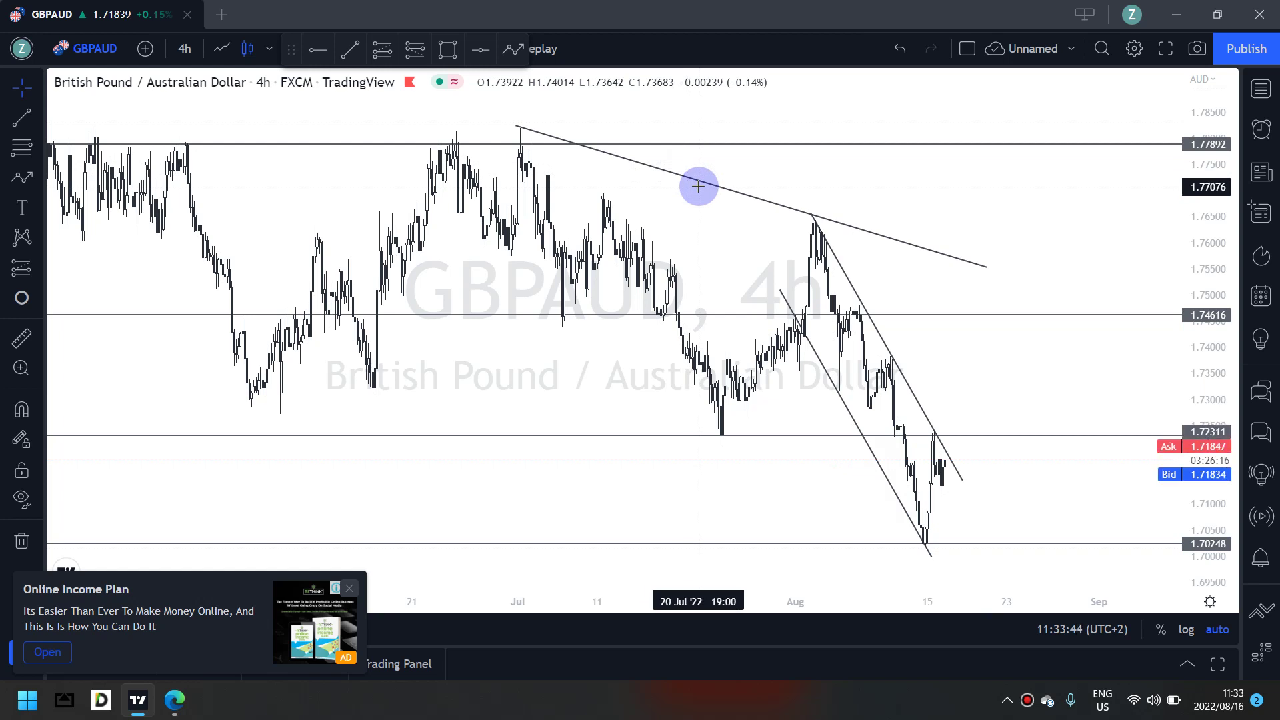
click(510, 48)
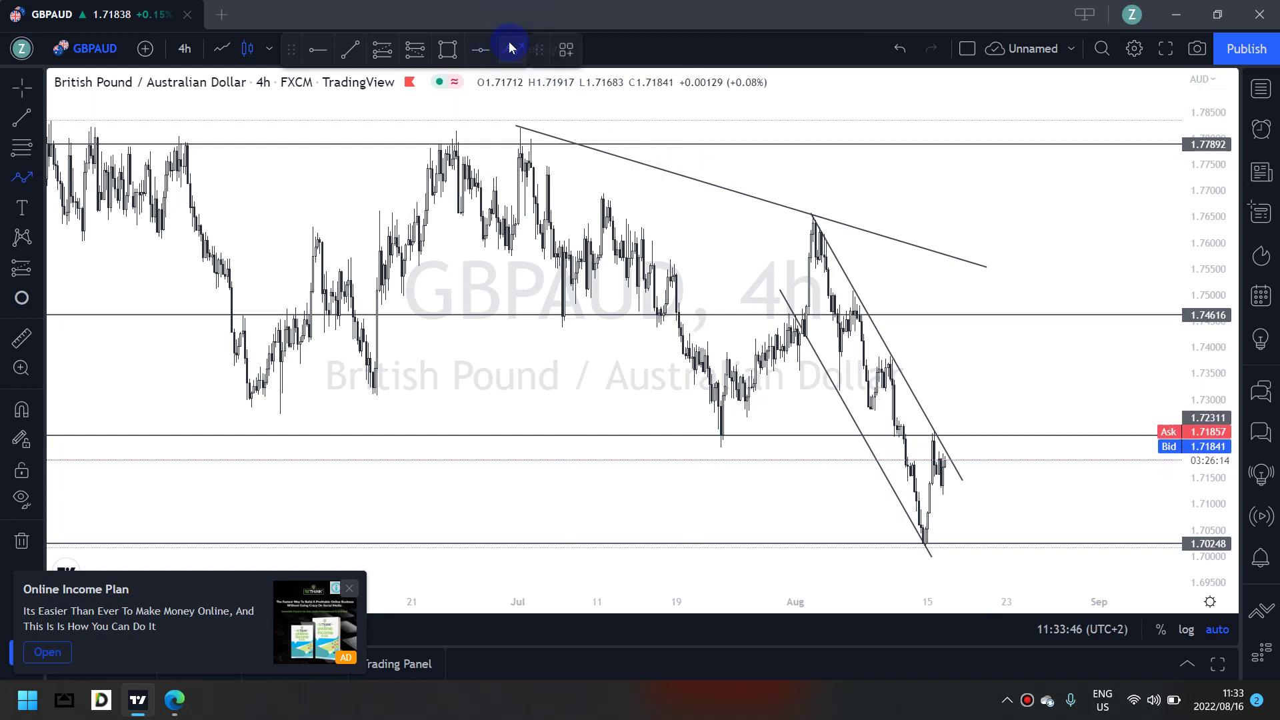
drag(954, 476, 957, 435)
click(973, 458)
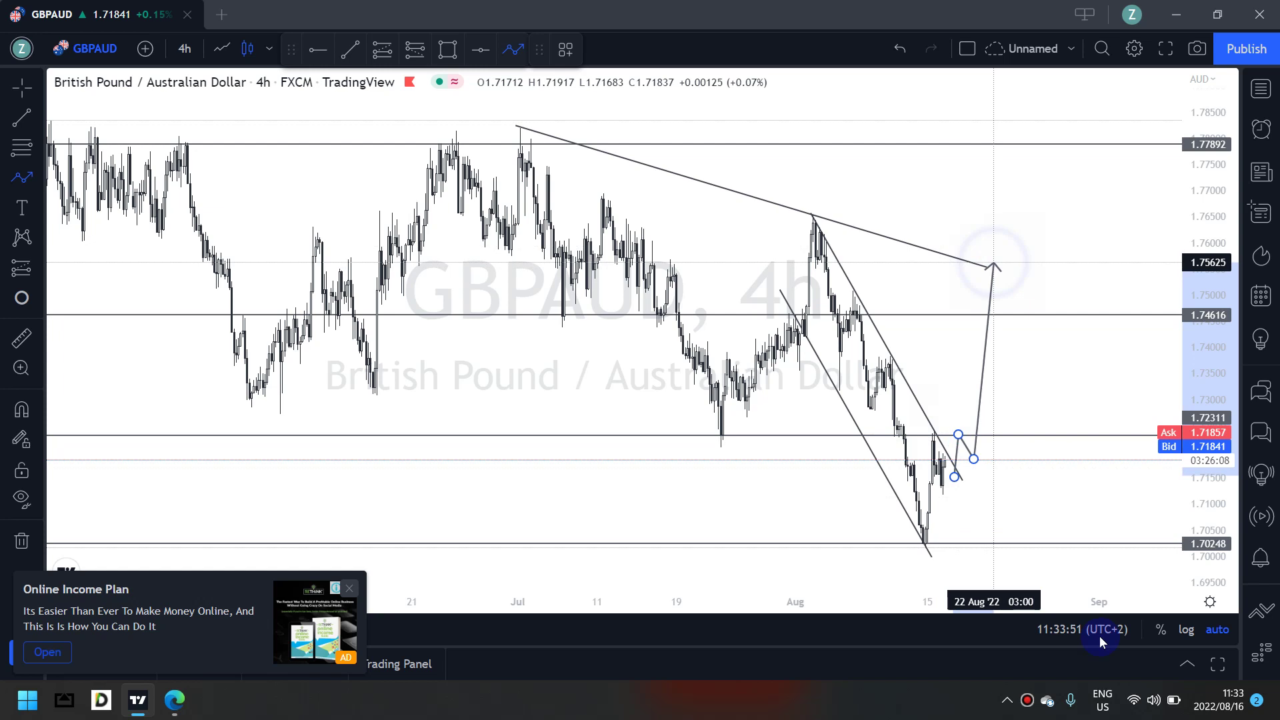
click(993, 262)
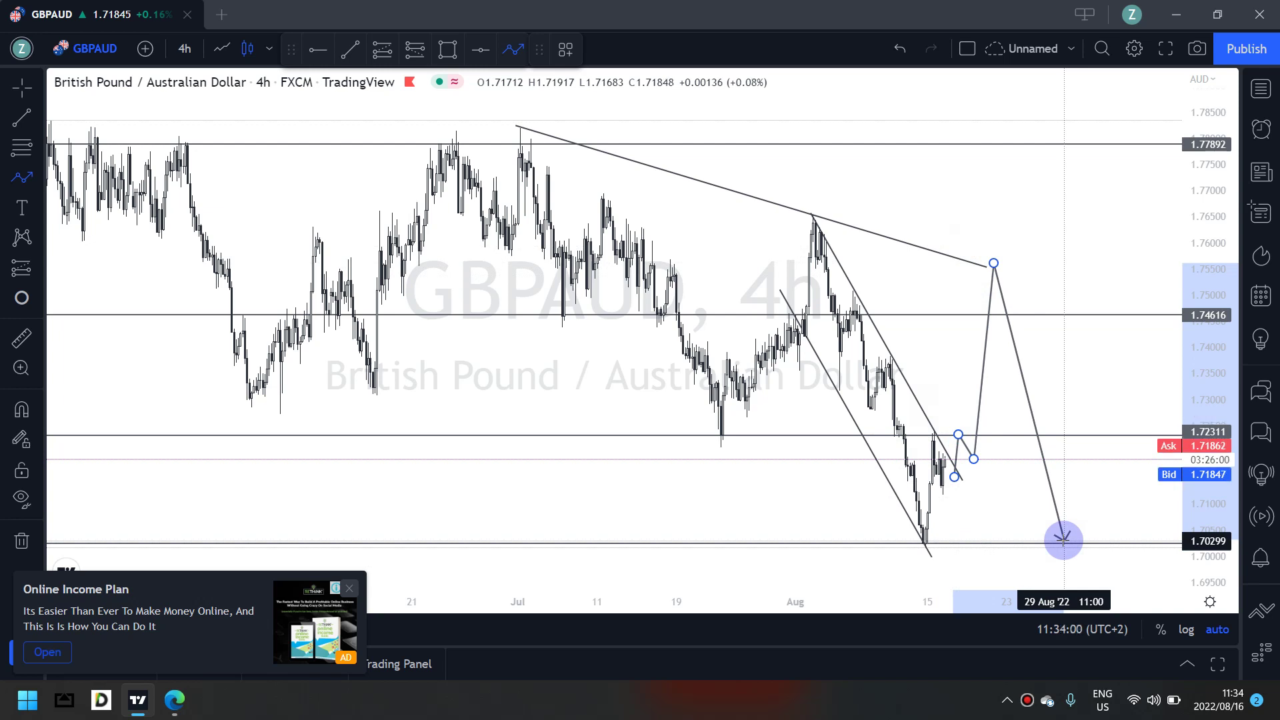
key(Escape)
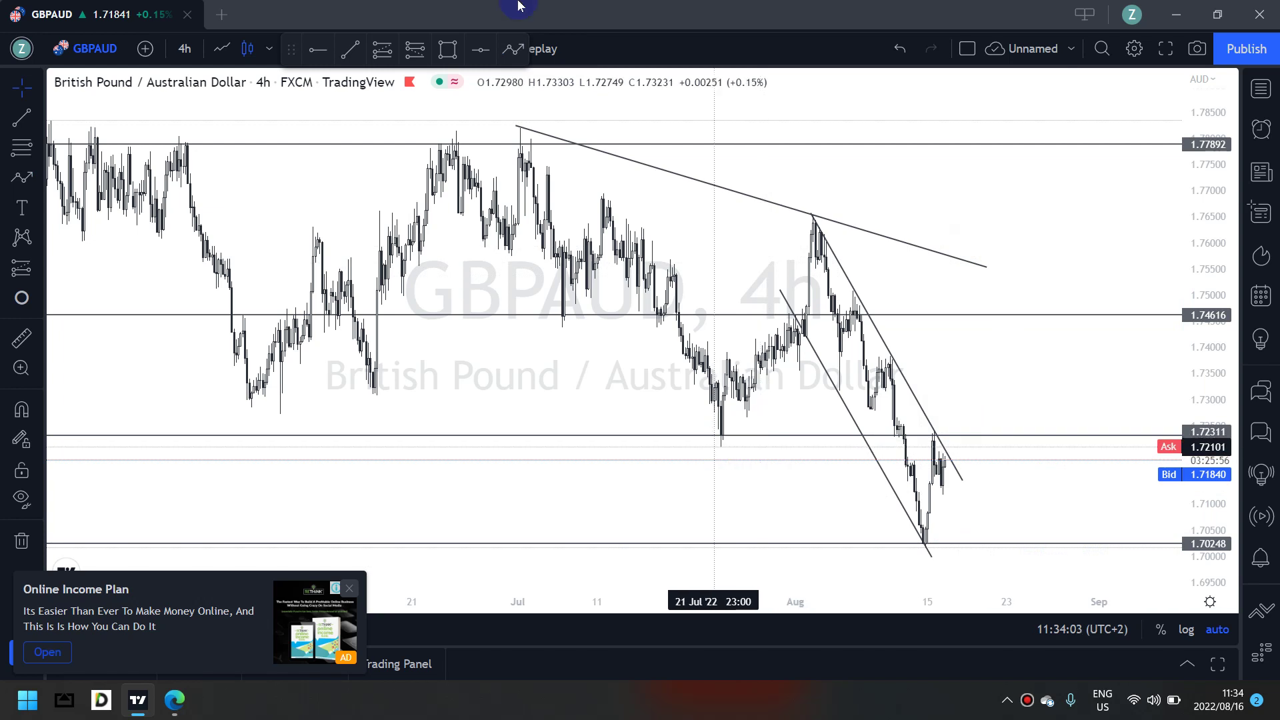
Draw a rectangle zone from the 22 July low at about 1.72085 to about 1.72308 on 19 August
click(448, 49)
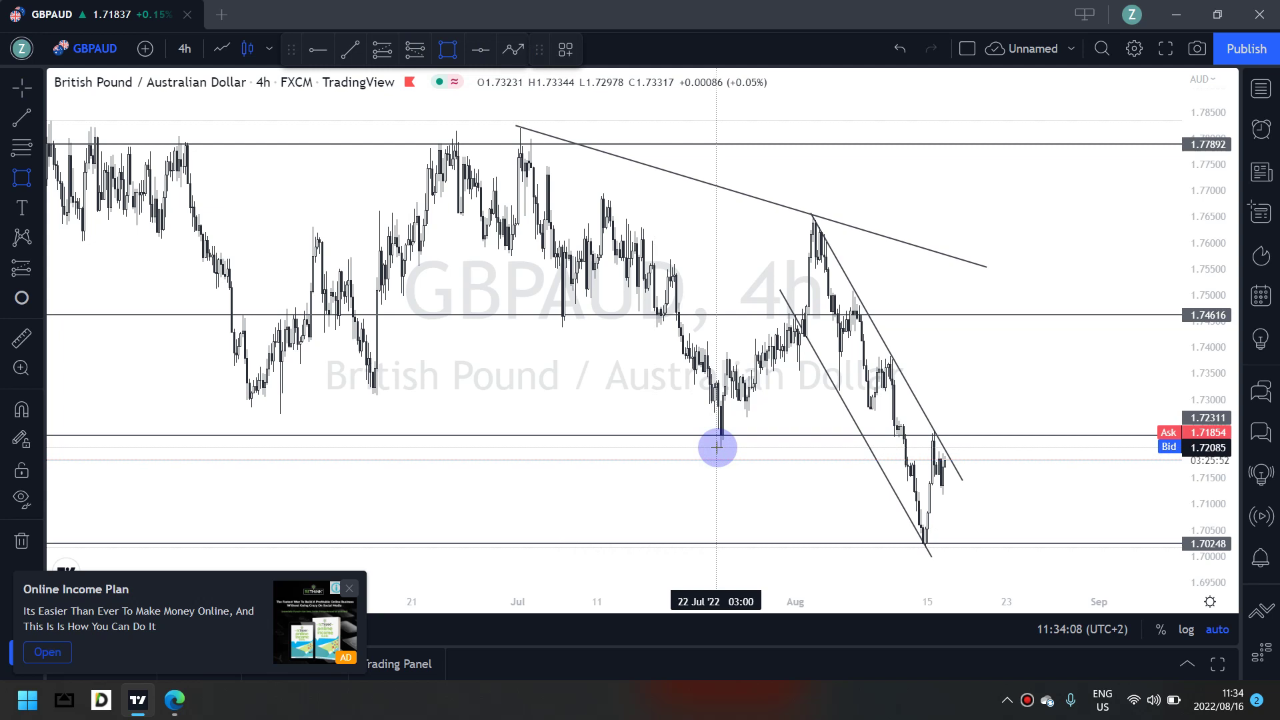
drag(717, 446, 979, 437)
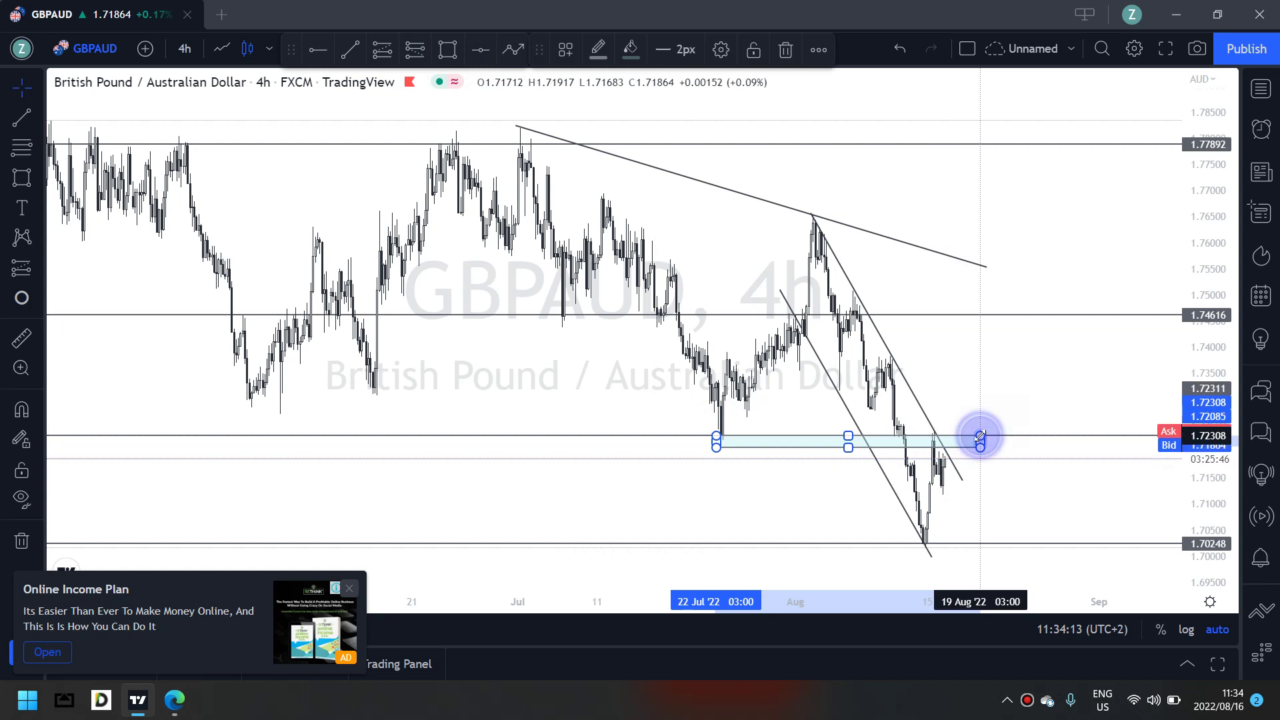
click(976, 395)
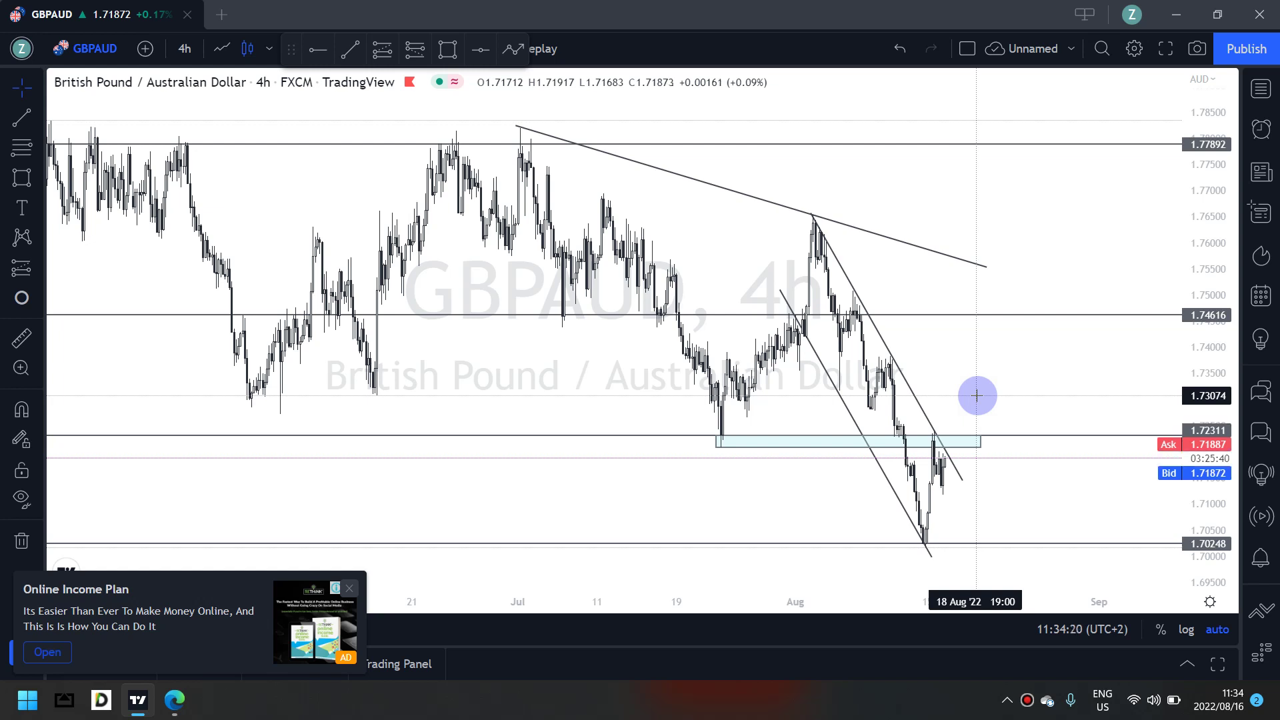
On the 1-hour interval, end the upper channel line at about 1.71623 on 17 August and start the lower channel line at about 1.74229
text(60)
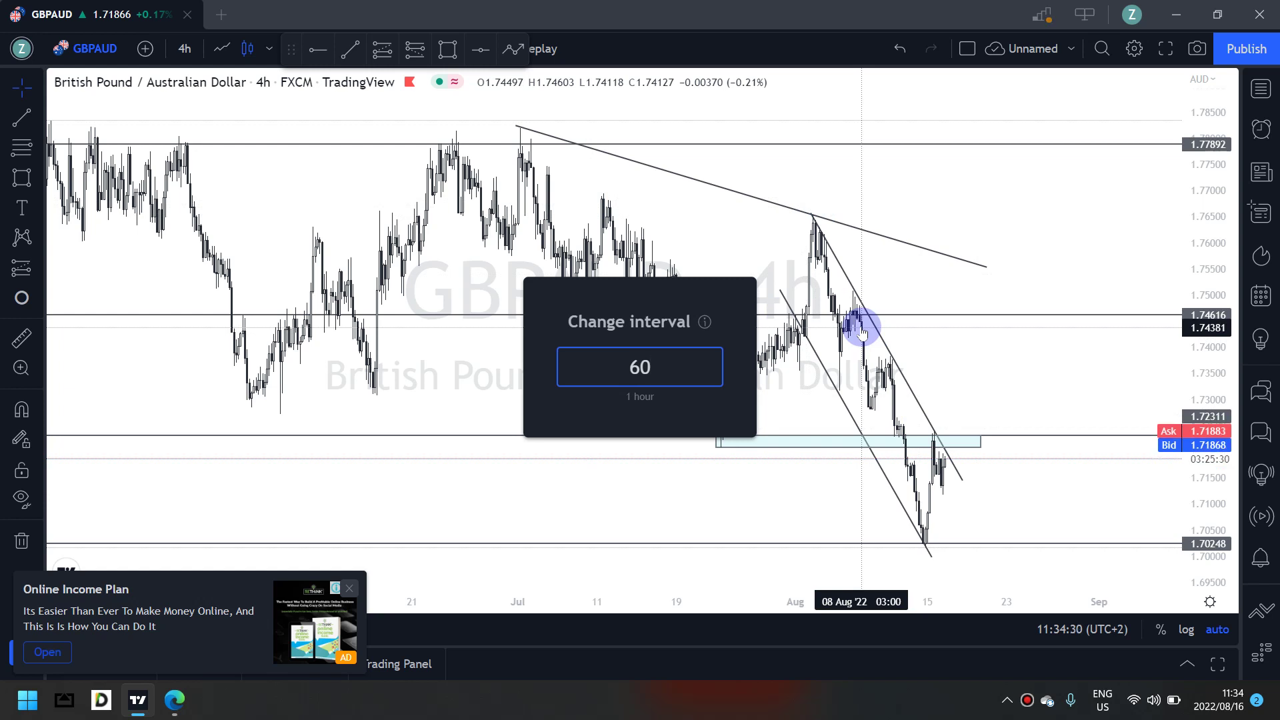
key(Return)
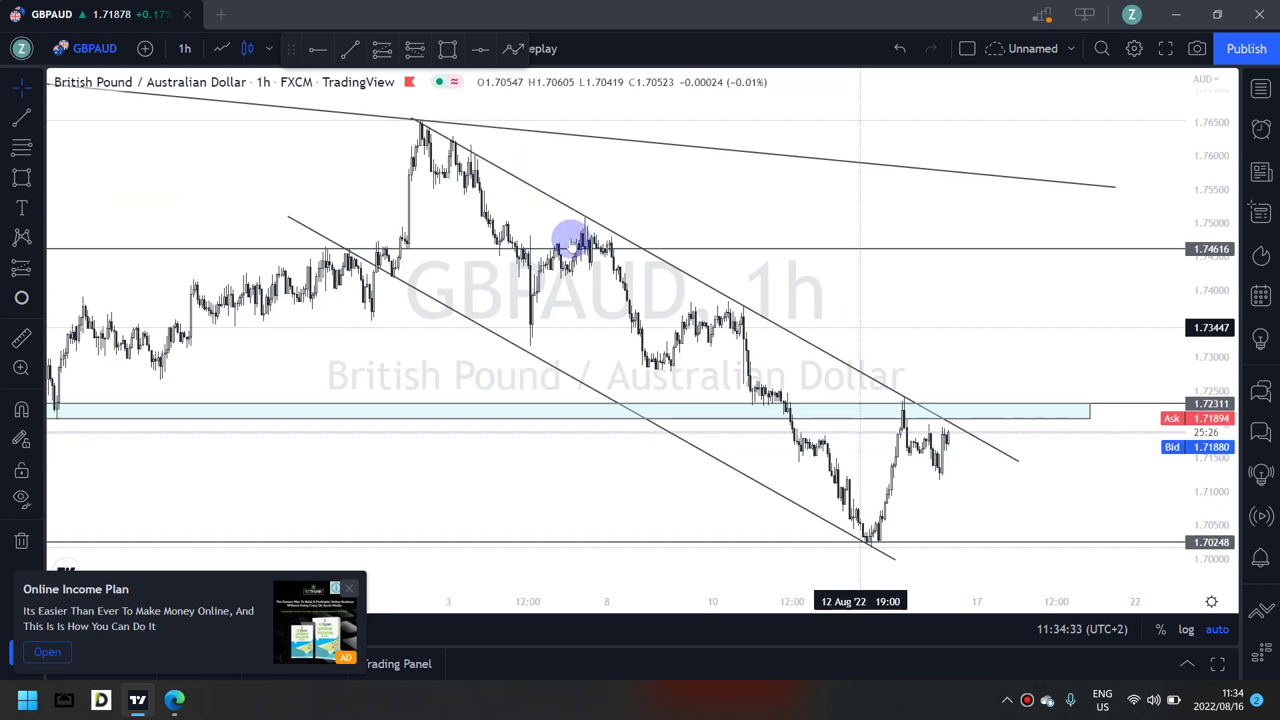
click(417, 121)
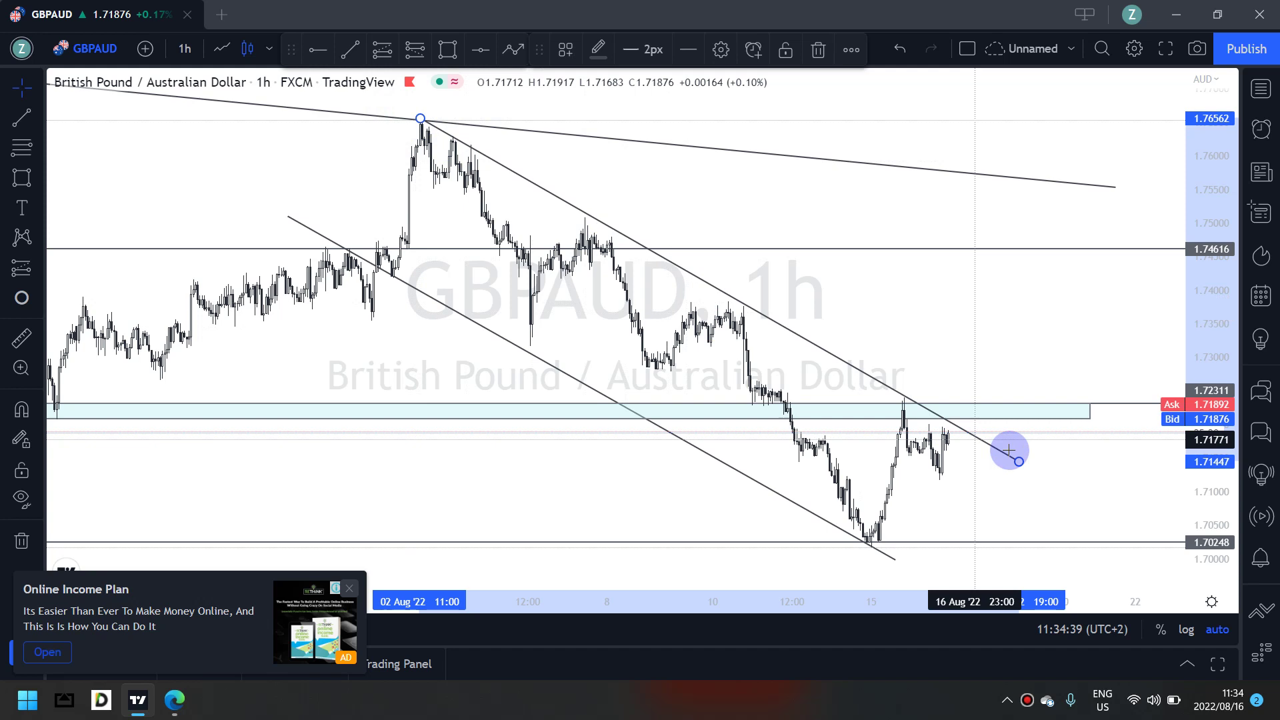
drag(993, 448, 995, 450)
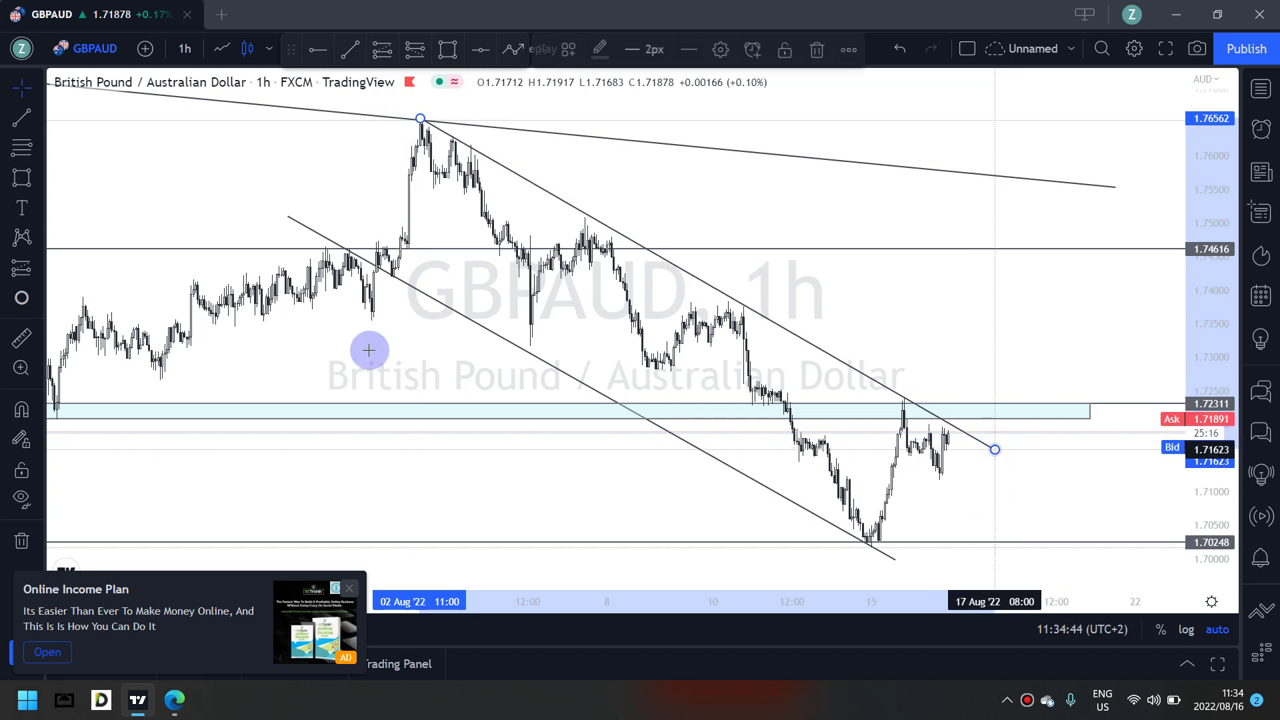
drag(284, 220, 387, 279)
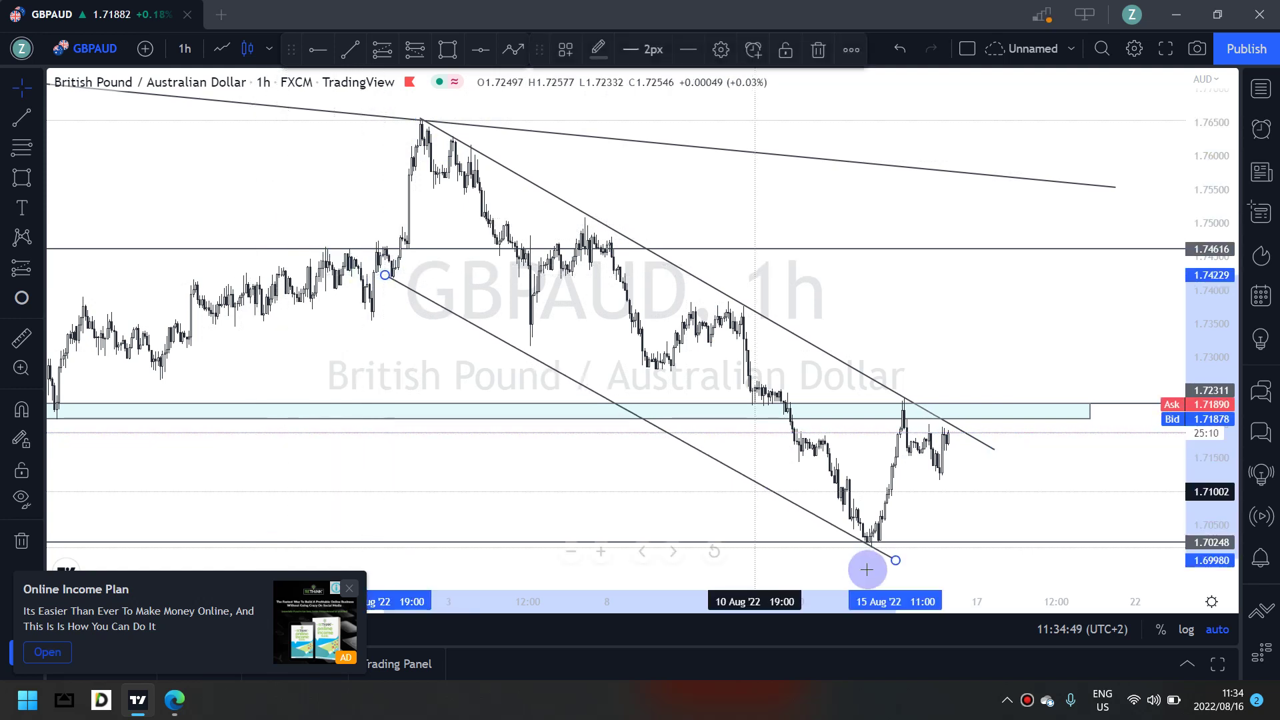
click(932, 501)
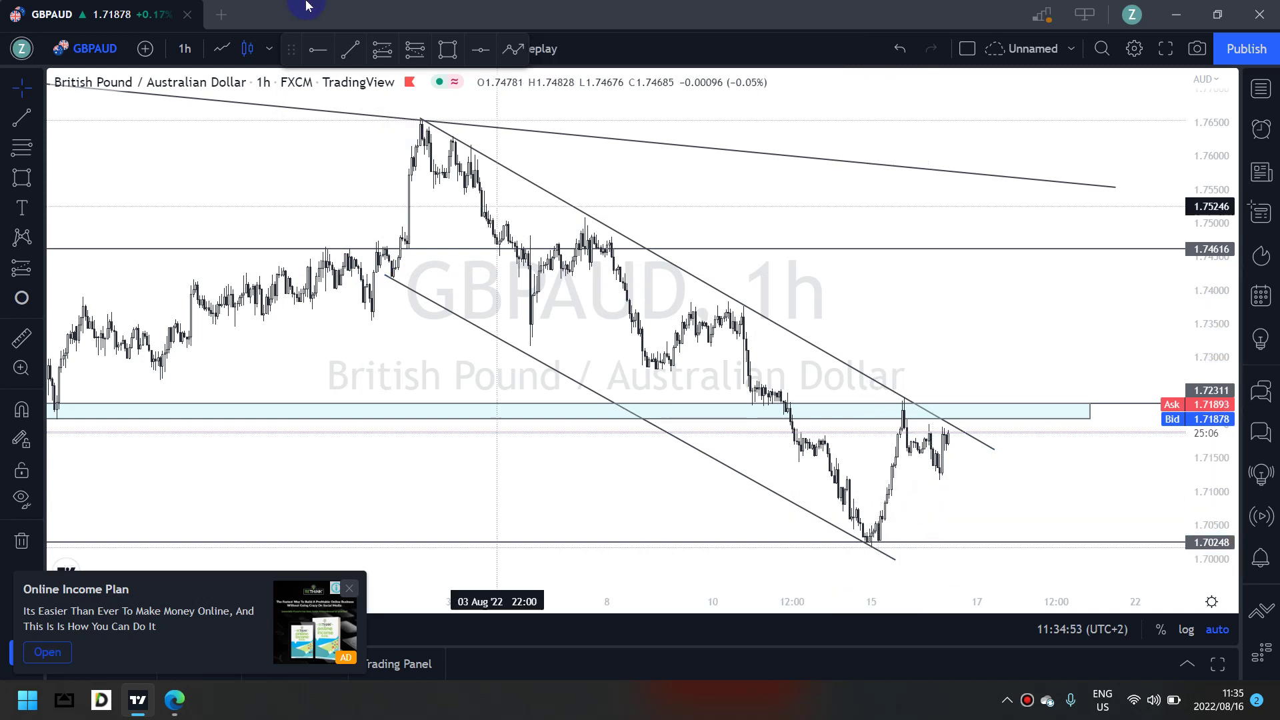
Draw a smaller rectangle zone between about 1.71436 and 1.71561, extending from 11 August to 17 August 23:00
click(457, 53)
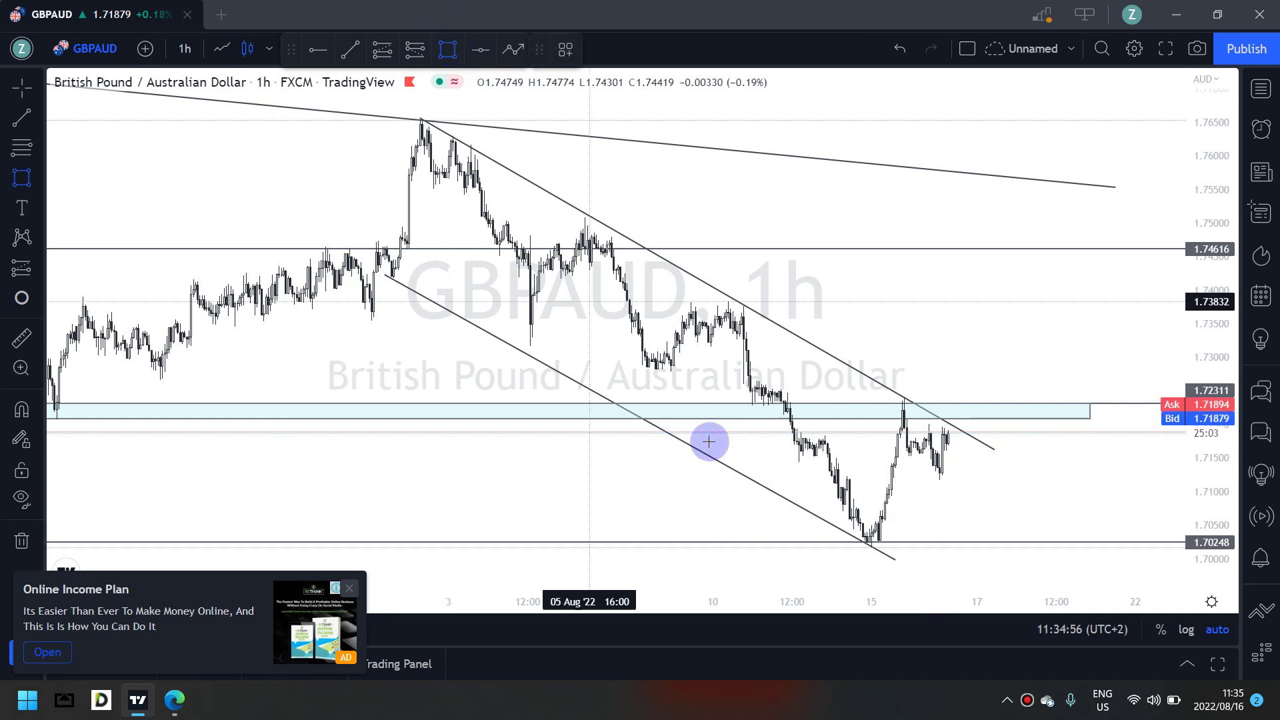
click(794, 462)
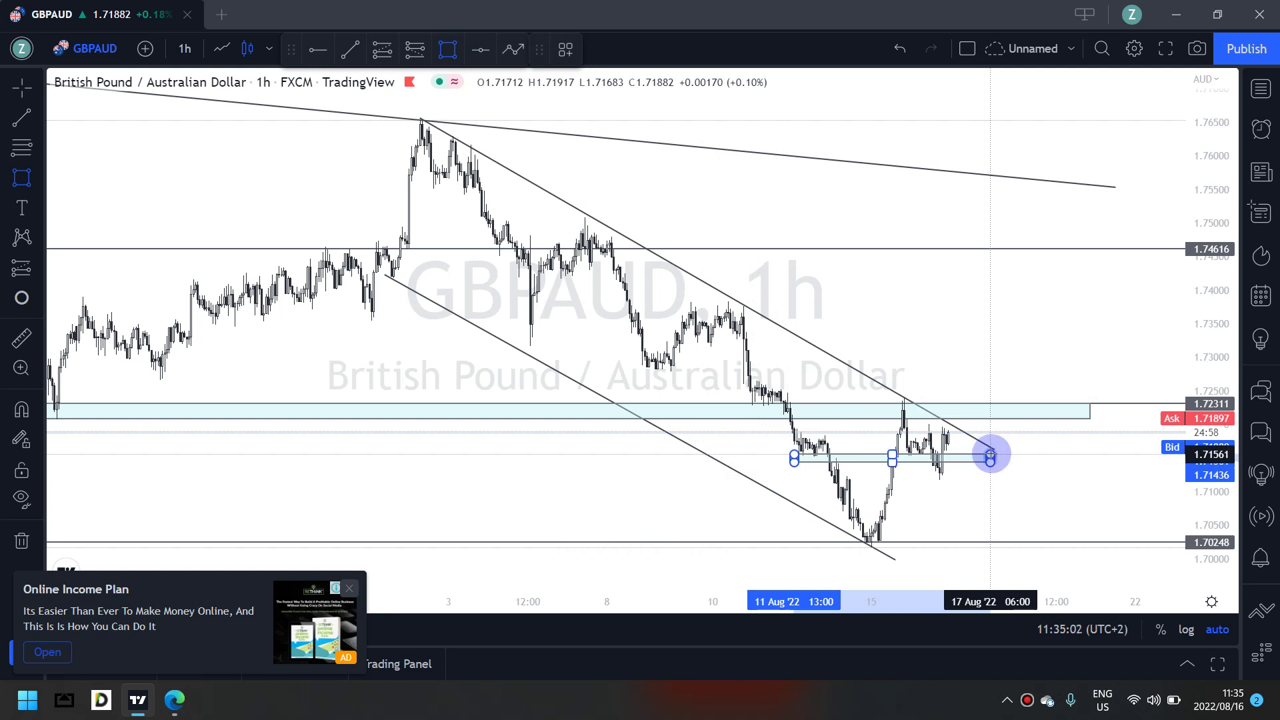
click(990, 454)
drag(992, 457, 1027, 456)
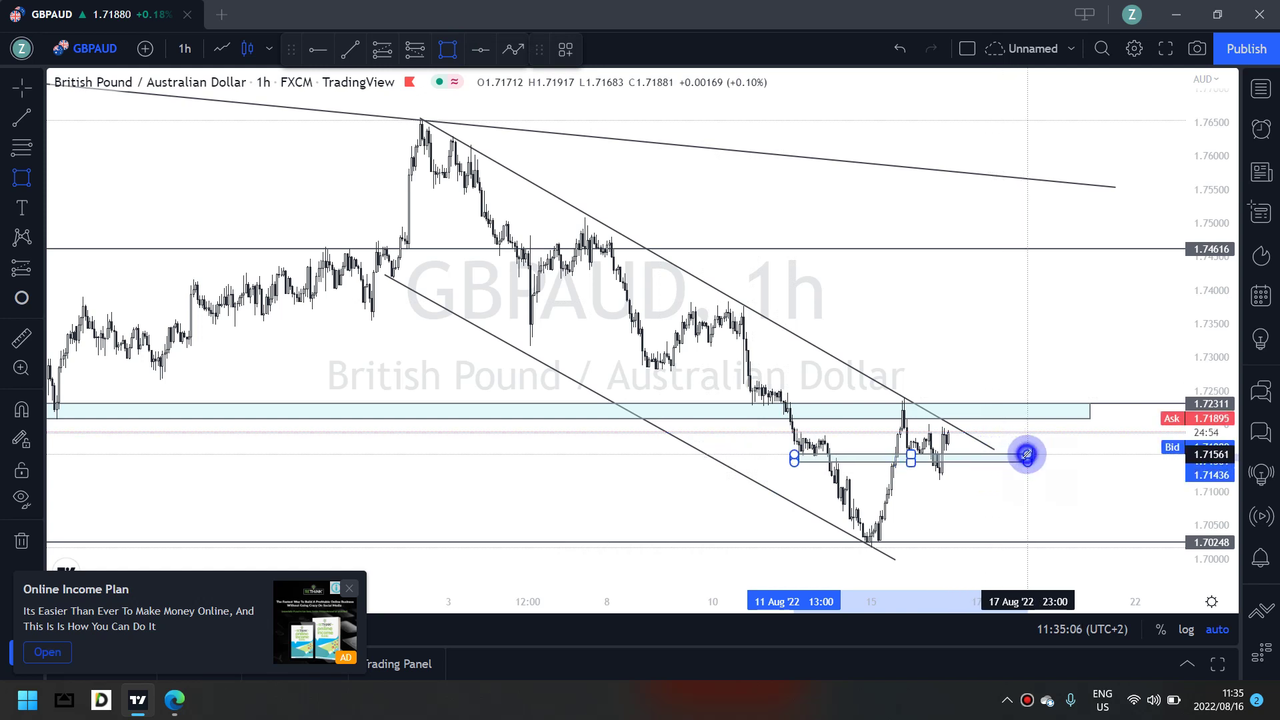
click(1048, 452)
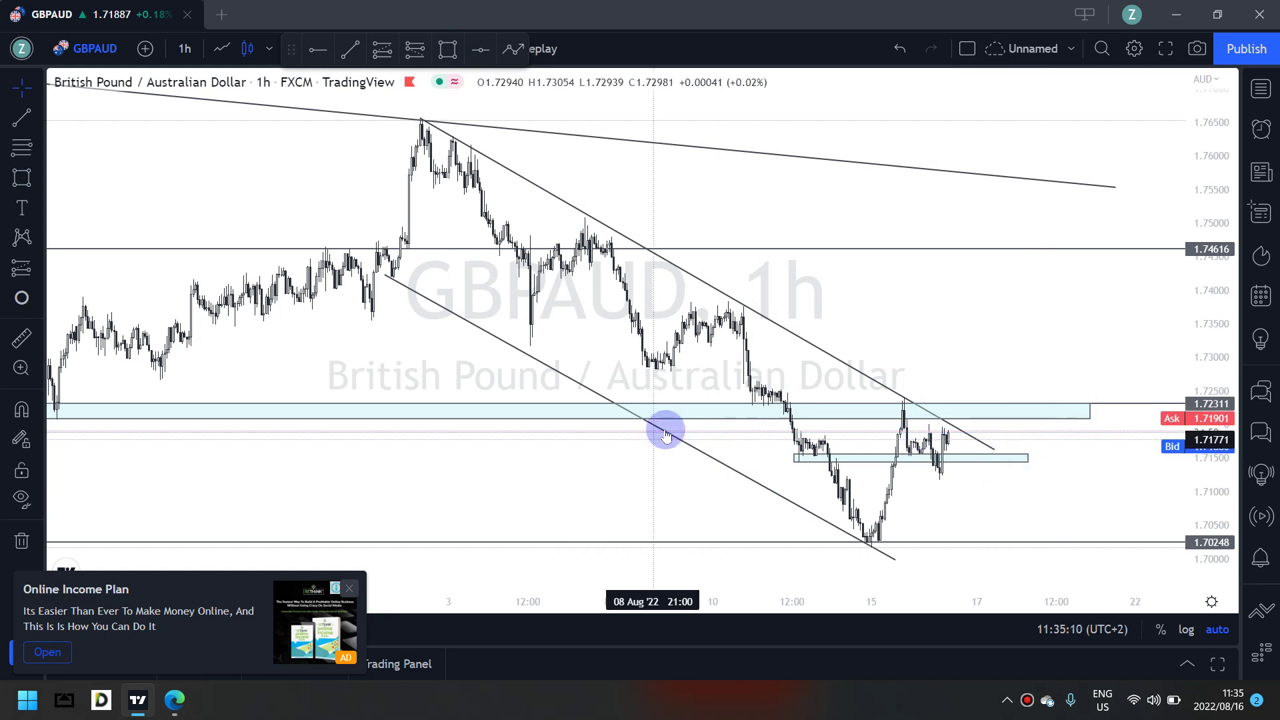
Narrow the larger rectangle zone by raising its lower edge to about 1.72206
drag(562, 418, 566, 410)
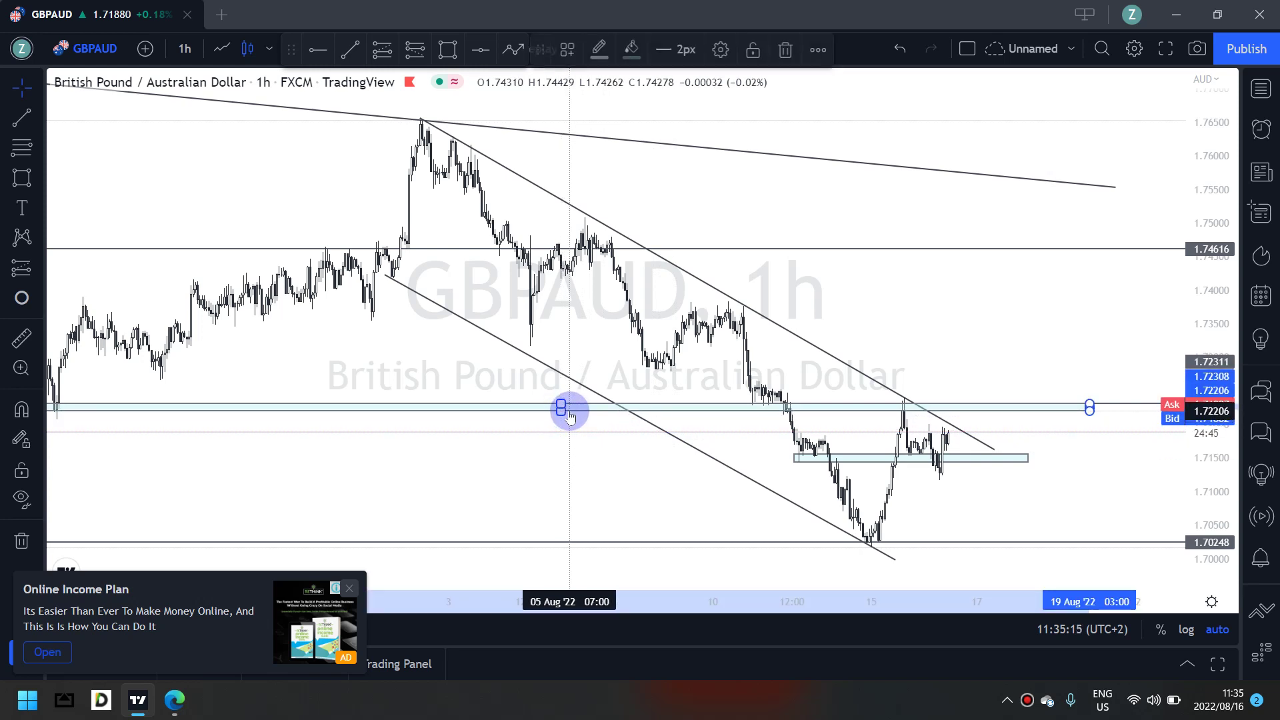
click(867, 334)
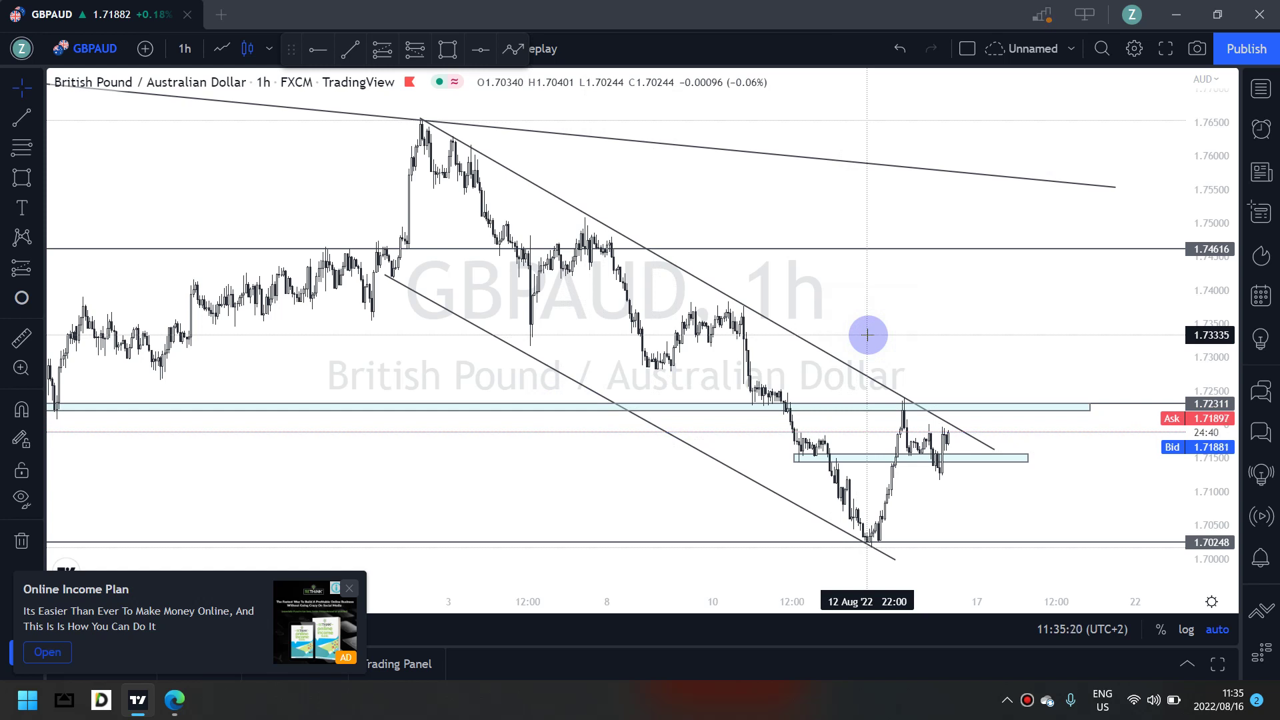
click(515, 54)
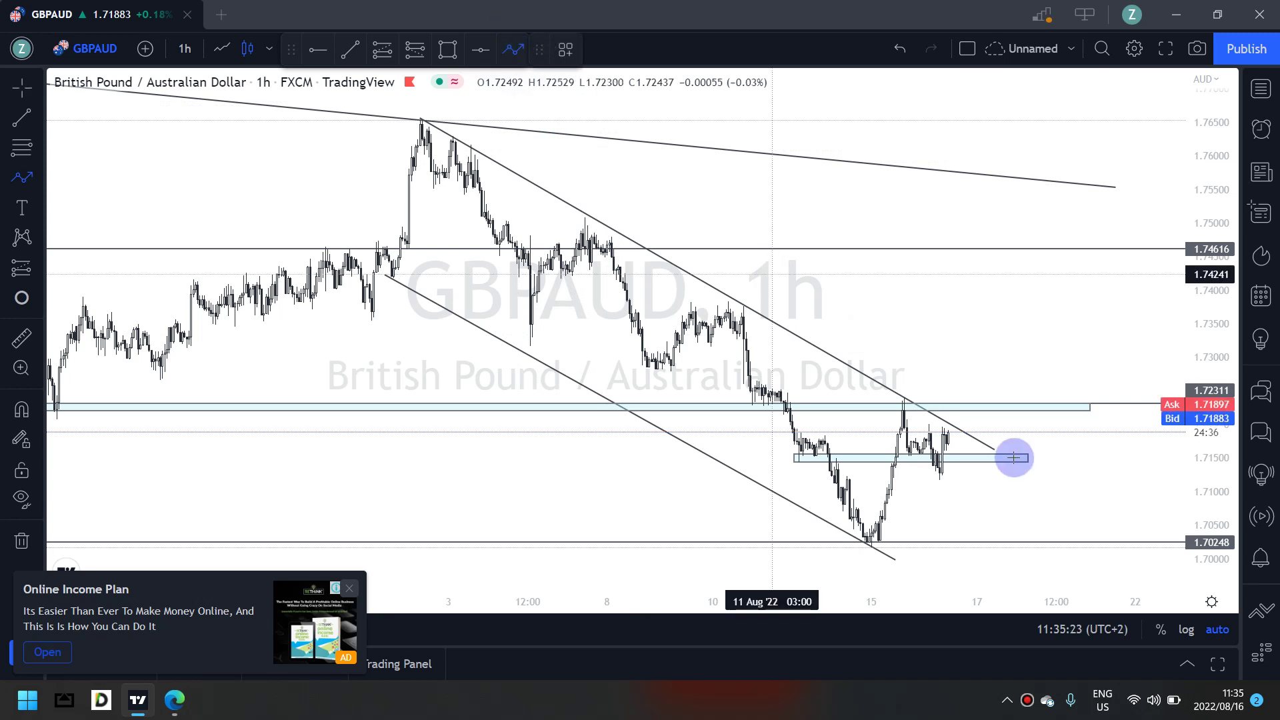
click(957, 437)
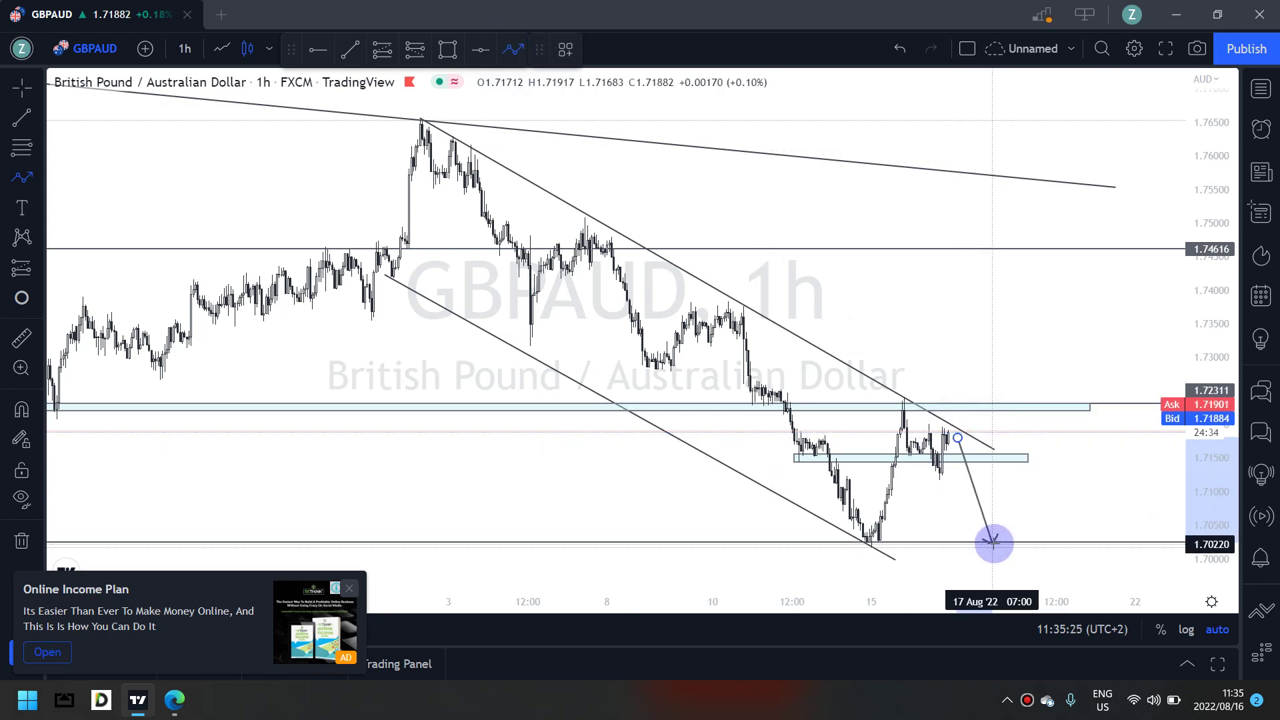
key(Escape)
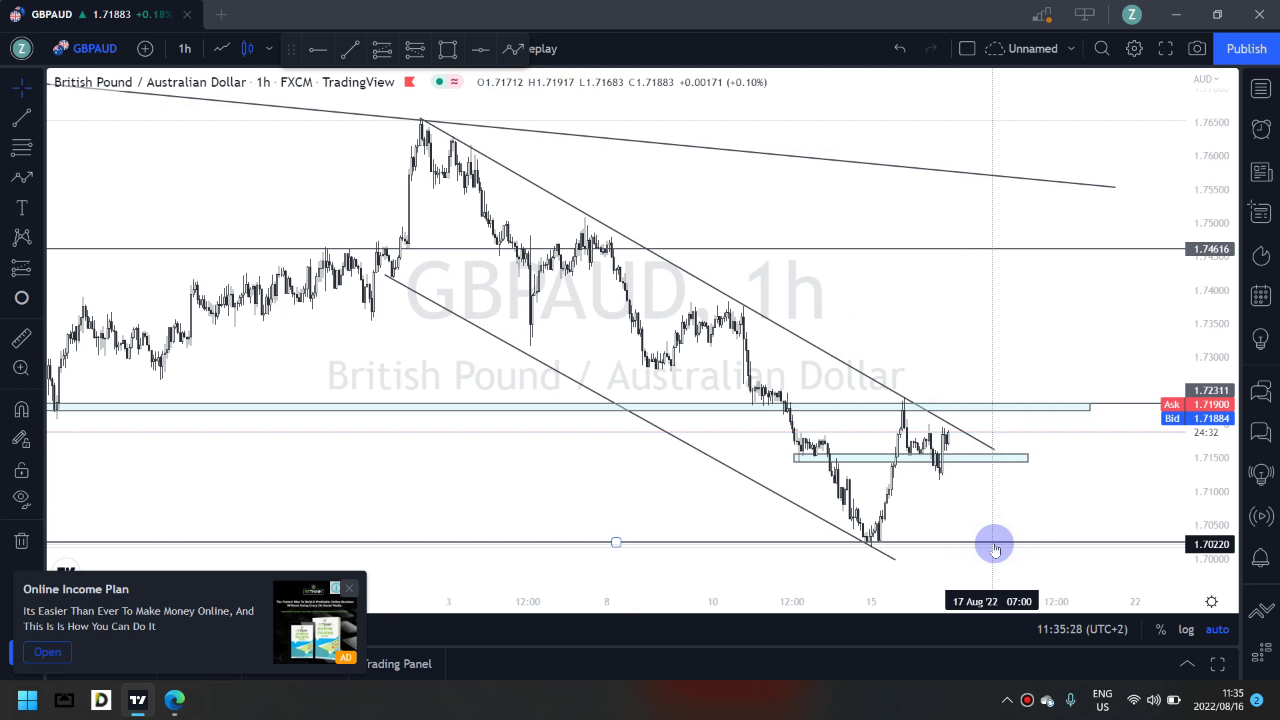
Trace the lower highs and lower lows inside the descending channel with a temporary path from early August to the mid-August rebound
click(521, 62)
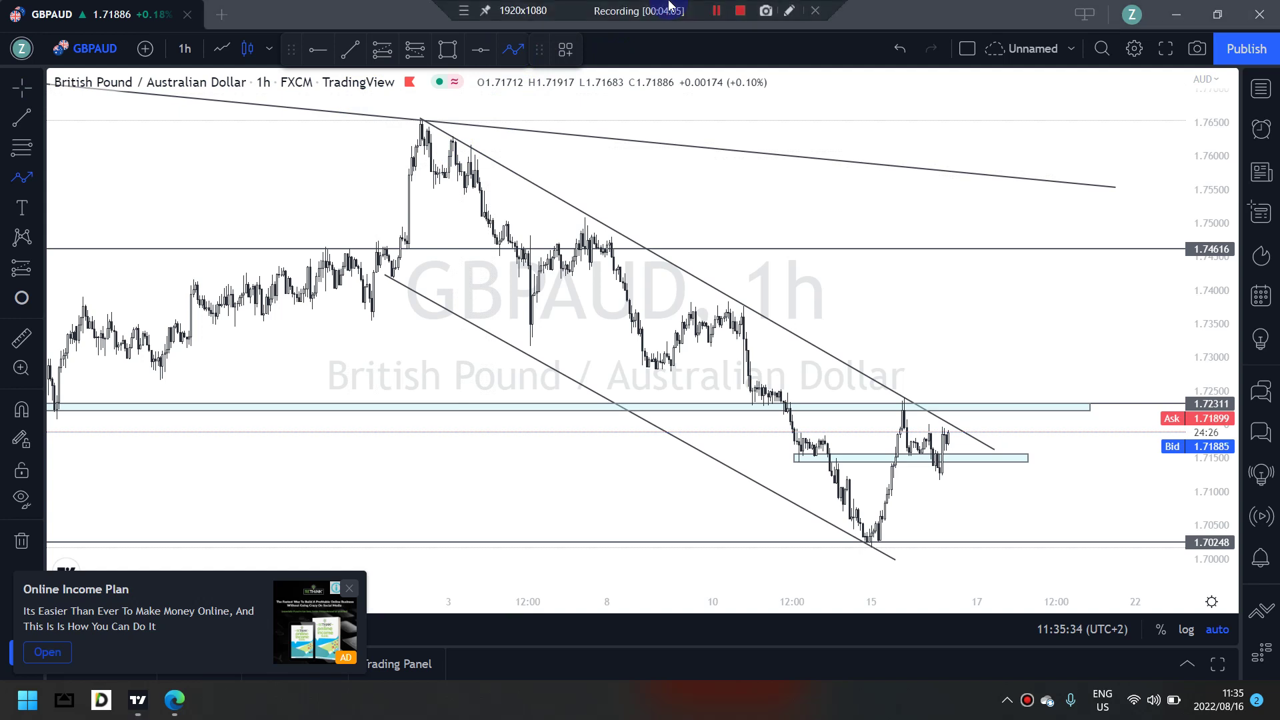
drag(461, 149, 538, 339)
click(538, 339)
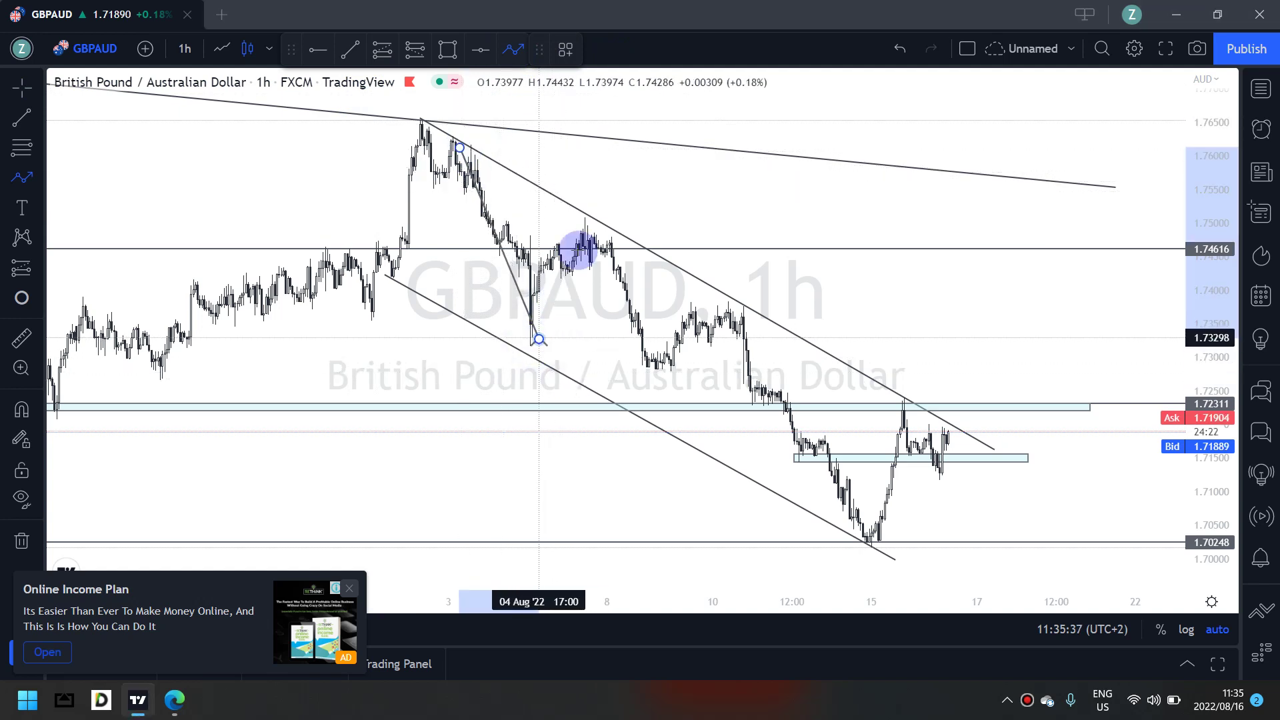
click(589, 237)
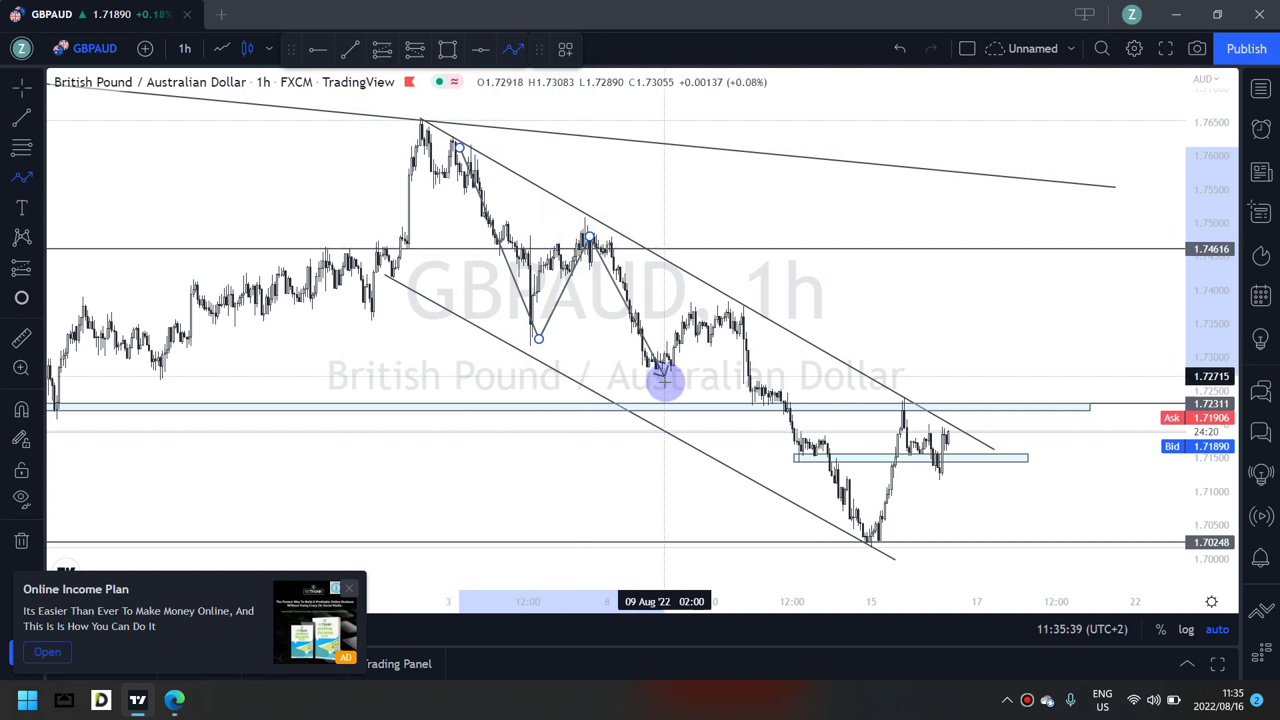
click(730, 307)
click(866, 531)
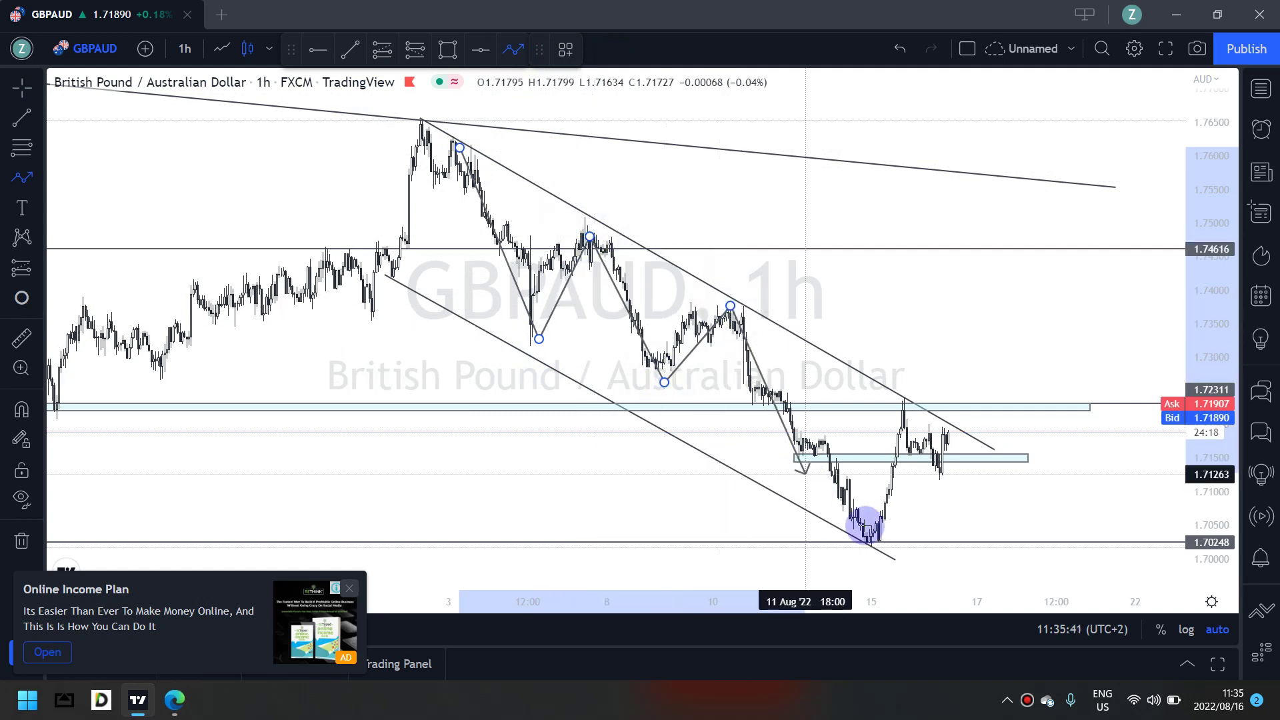
click(910, 457)
click(920, 428)
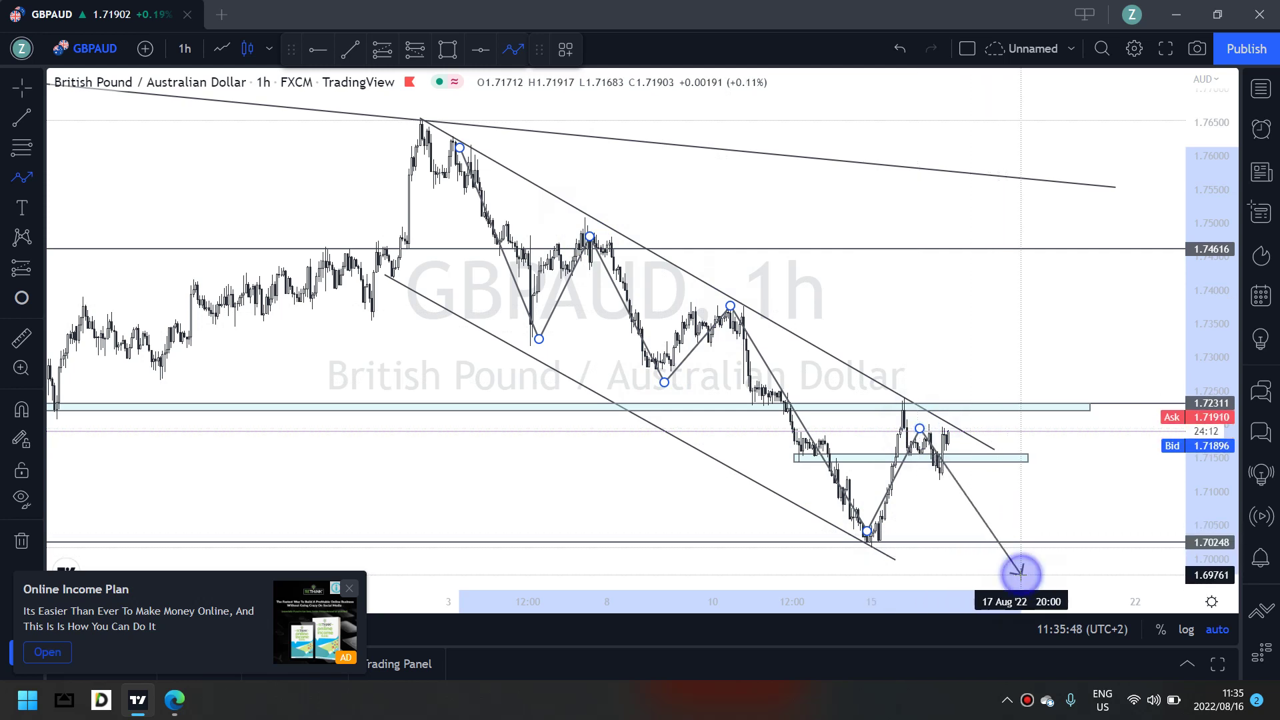
key(Escape)
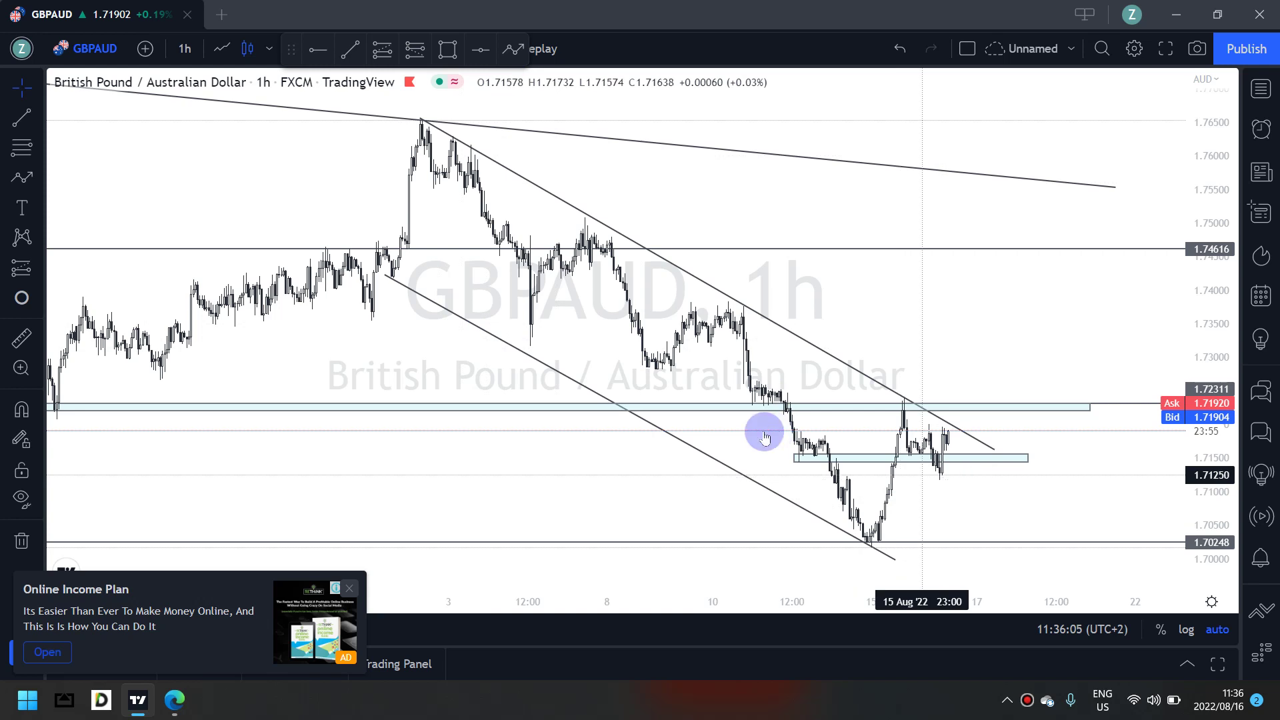
Trace the recent swings with a path through the mid-August low near 1.70248, the rebound high and the pullback at about 1.71350
click(512, 49)
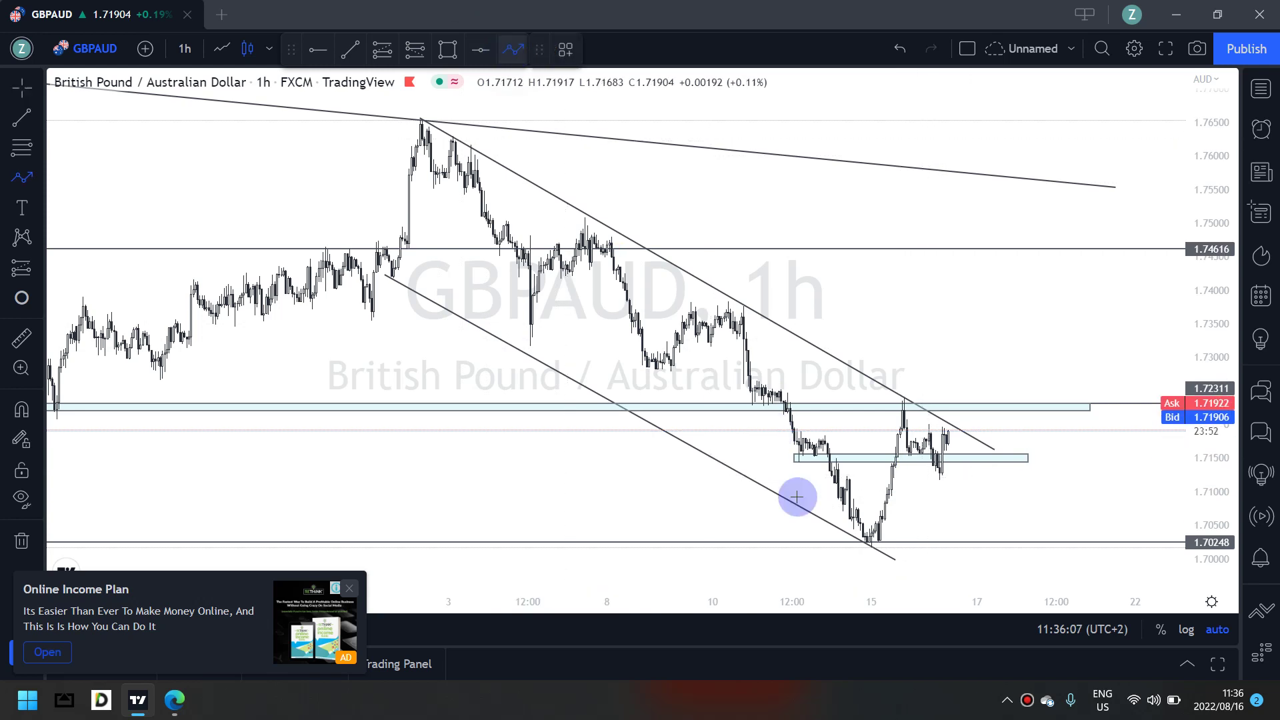
click(790, 434)
click(816, 489)
click(812, 463)
double_click(826, 440)
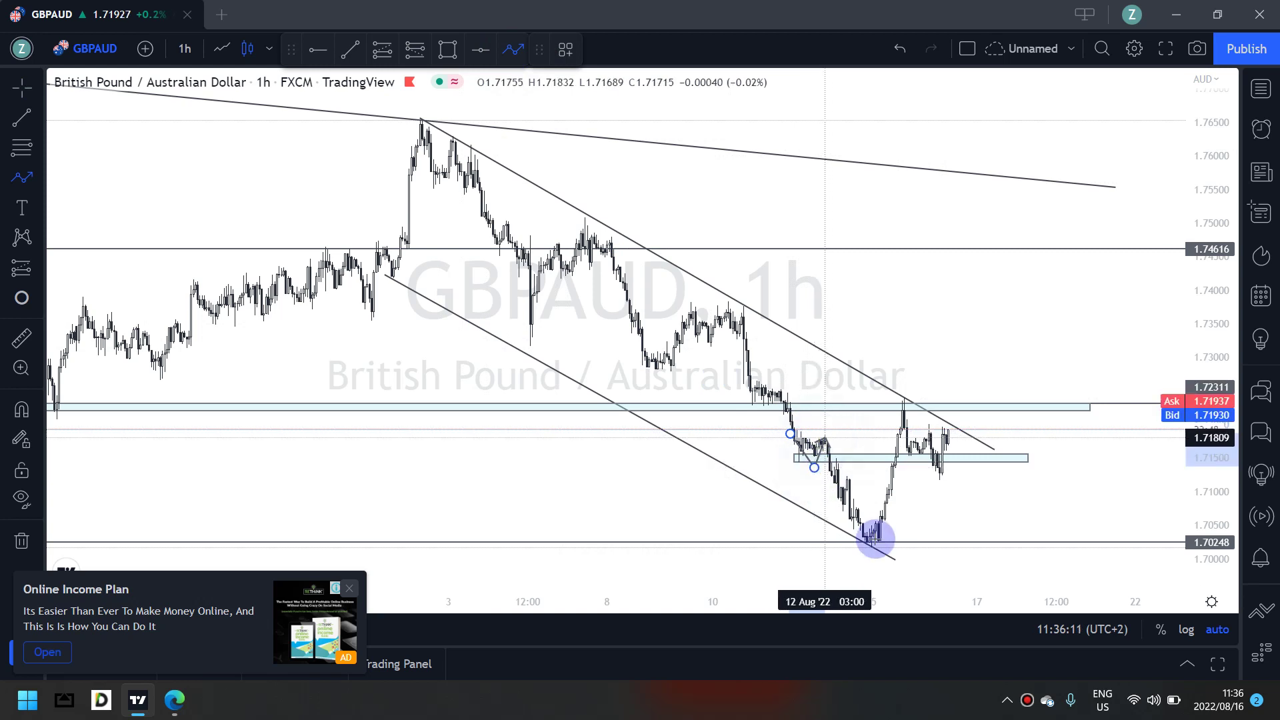
click(876, 538)
drag(894, 374, 905, 412)
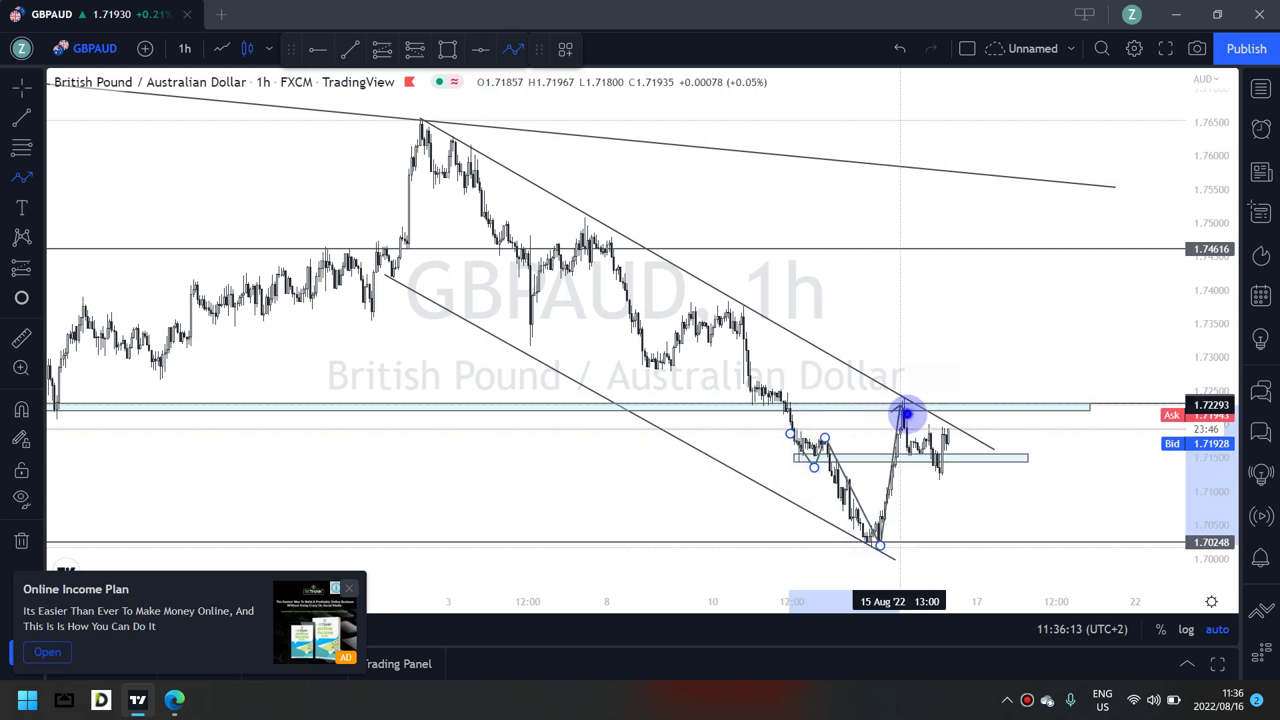
click(905, 413)
click(944, 468)
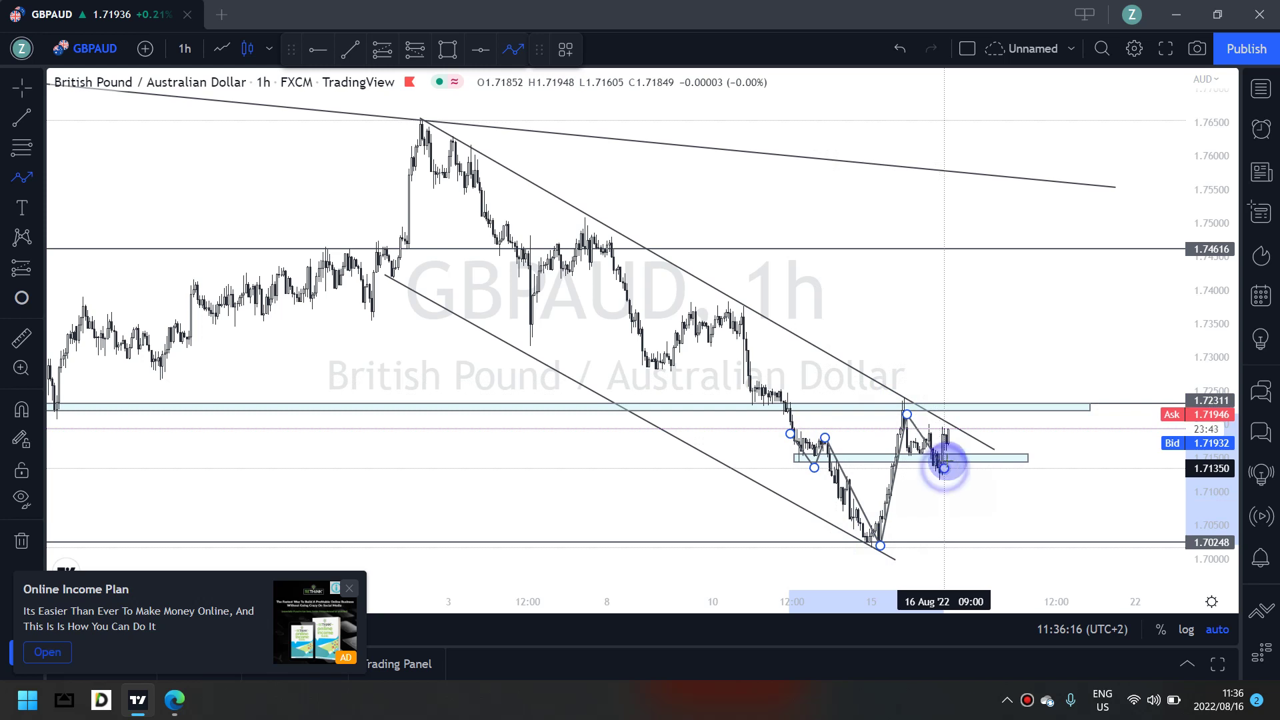
Extend the path above the larger rectangle zone, back to 1.72305 and up to about 1.74589 on 17 August, and delete it
click(951, 383)
double_click(968, 404)
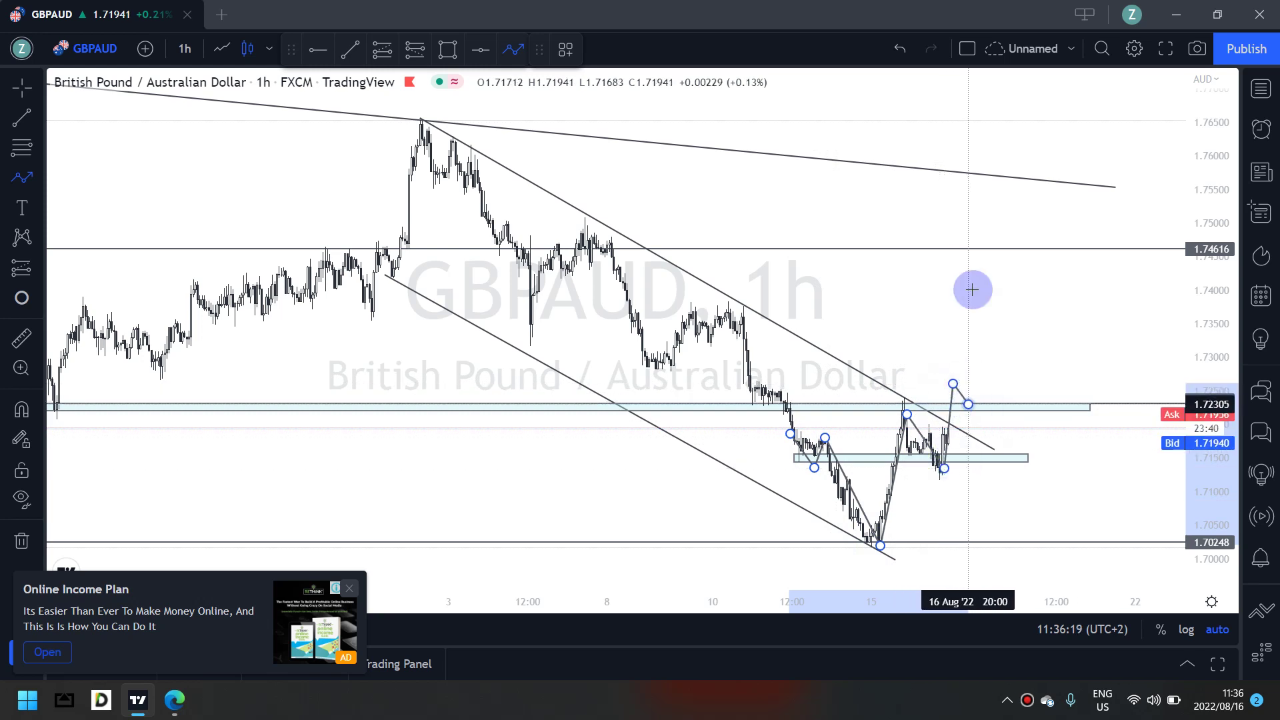
double_click(981, 251)
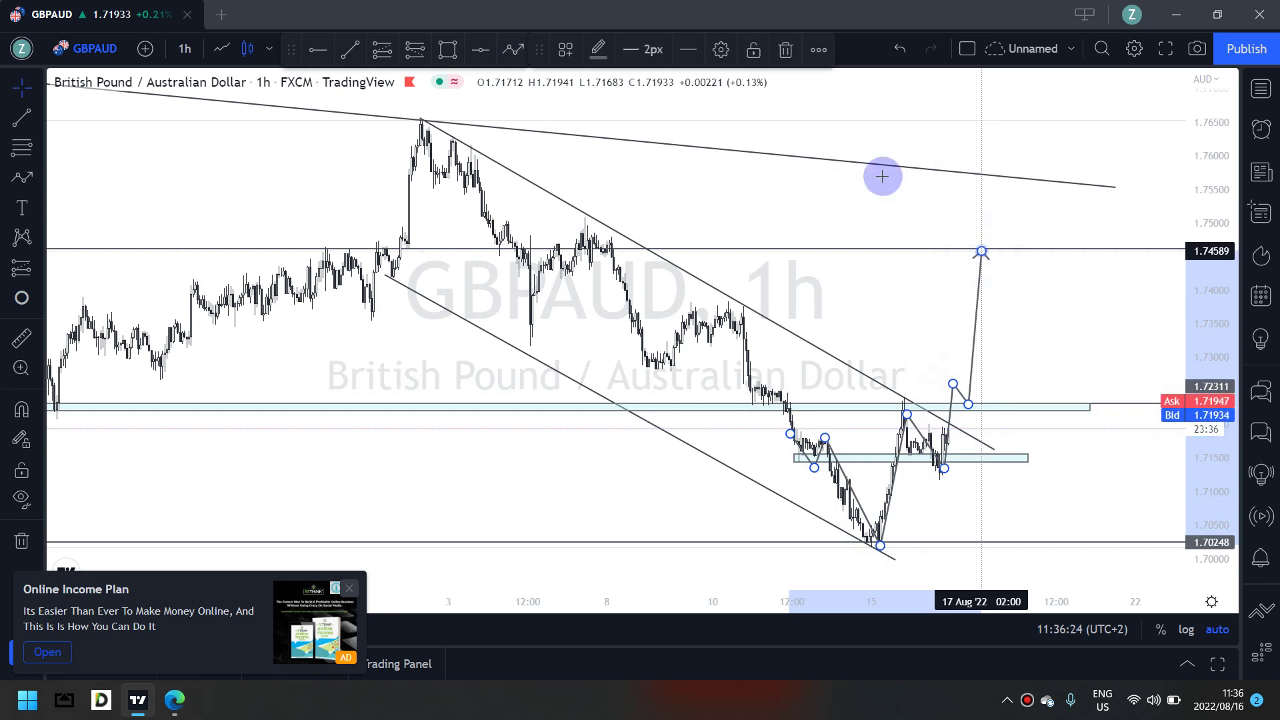
click(785, 50)
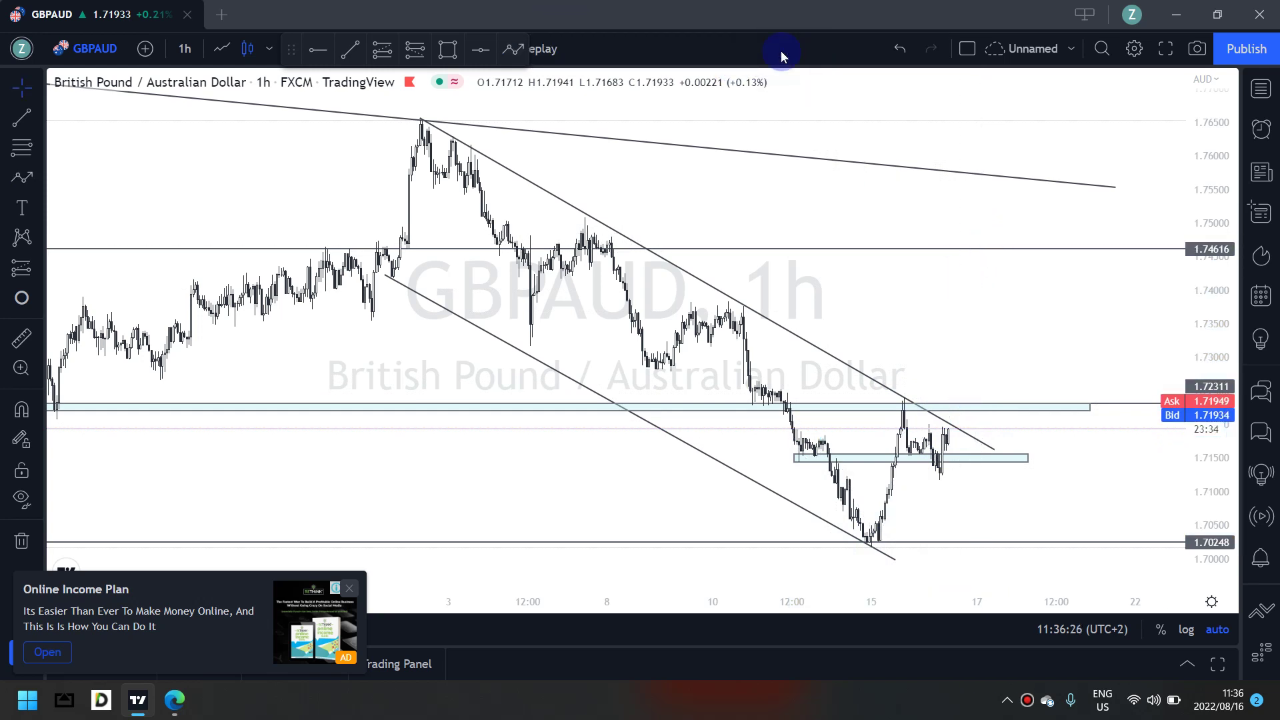
Draw a projection path from the upper channel line, with retests of the larger zone, ending at the long trend line near 1.75681 on 17 August
click(841, 554)
click(446, 50)
click(512, 53)
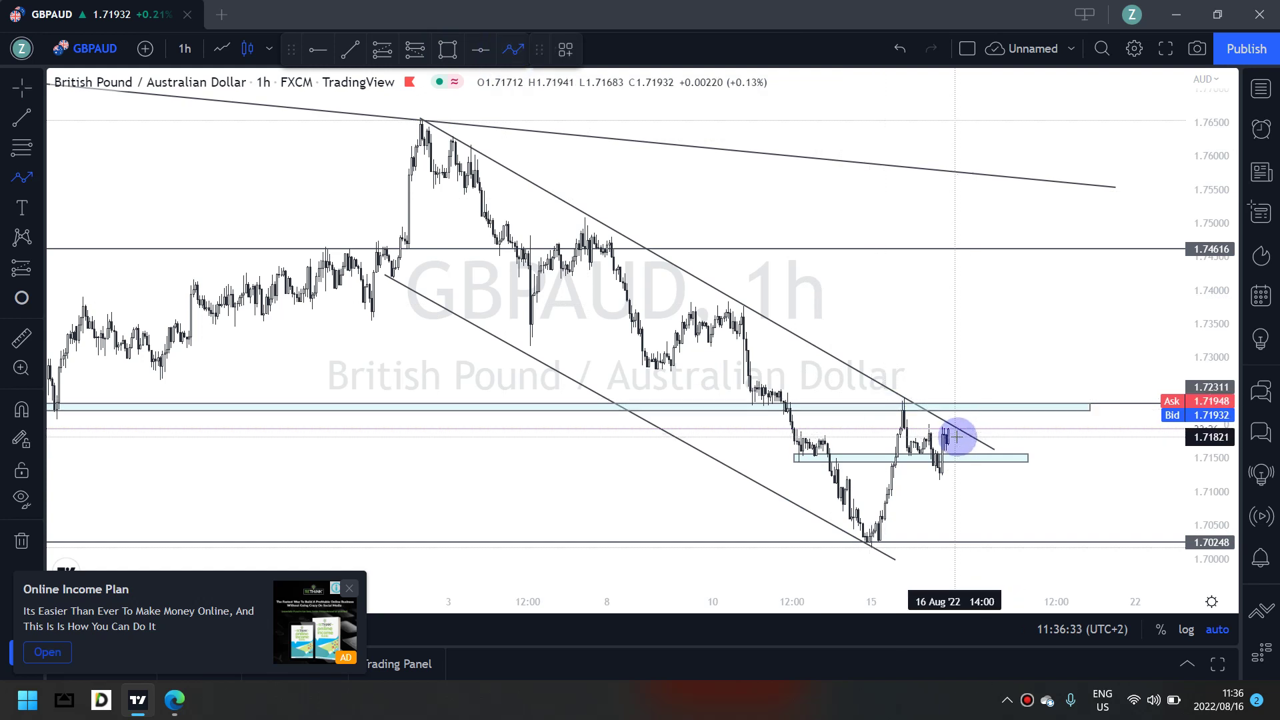
click(966, 384)
click(979, 404)
click(983, 390)
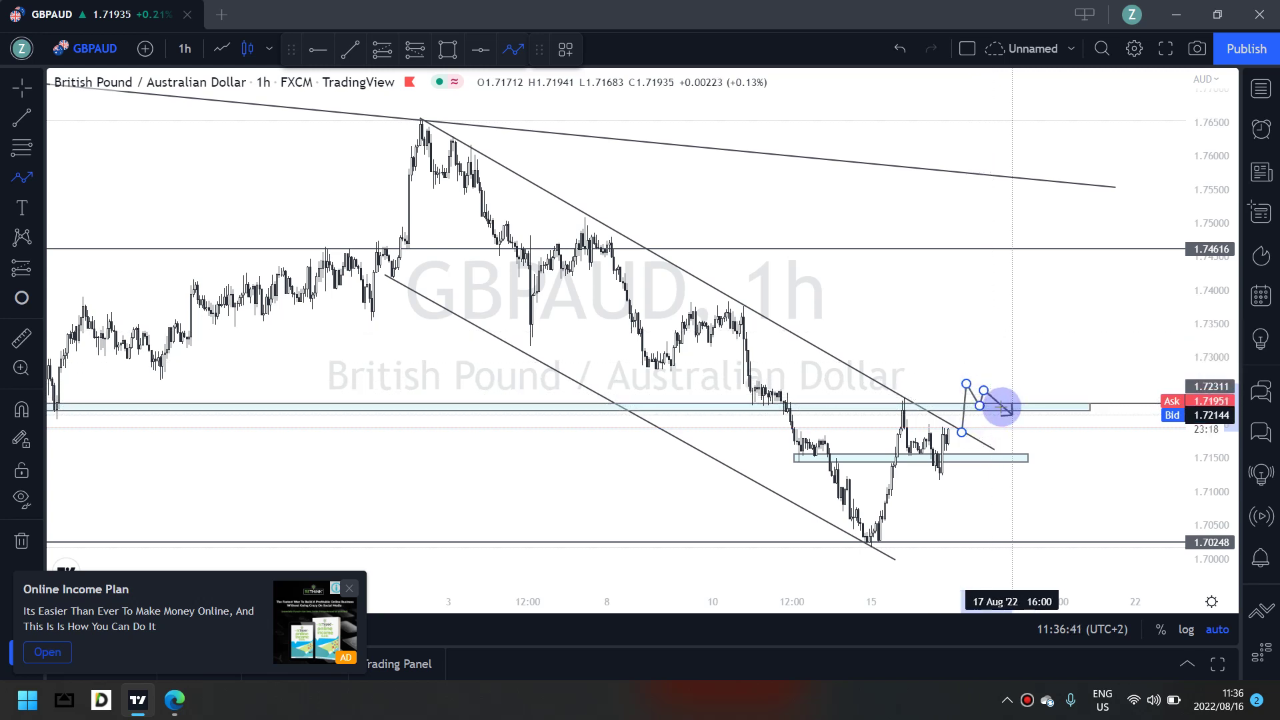
click(998, 405)
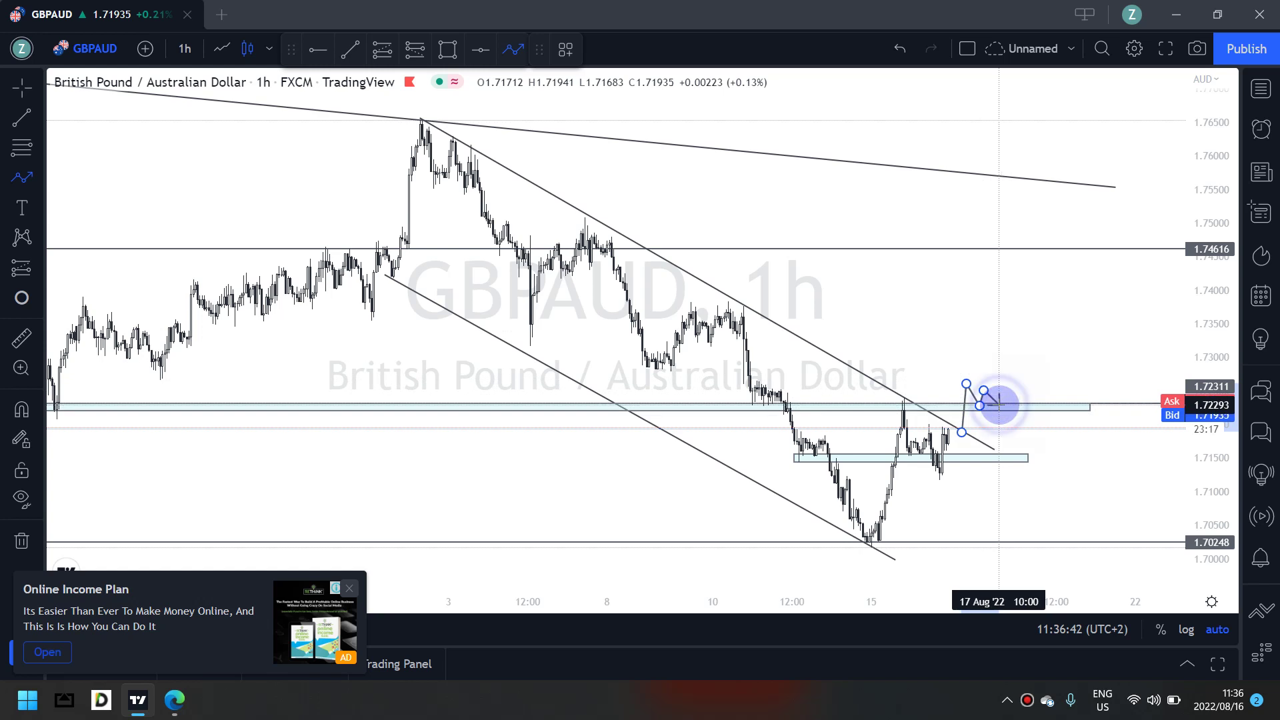
double_click(1003, 250)
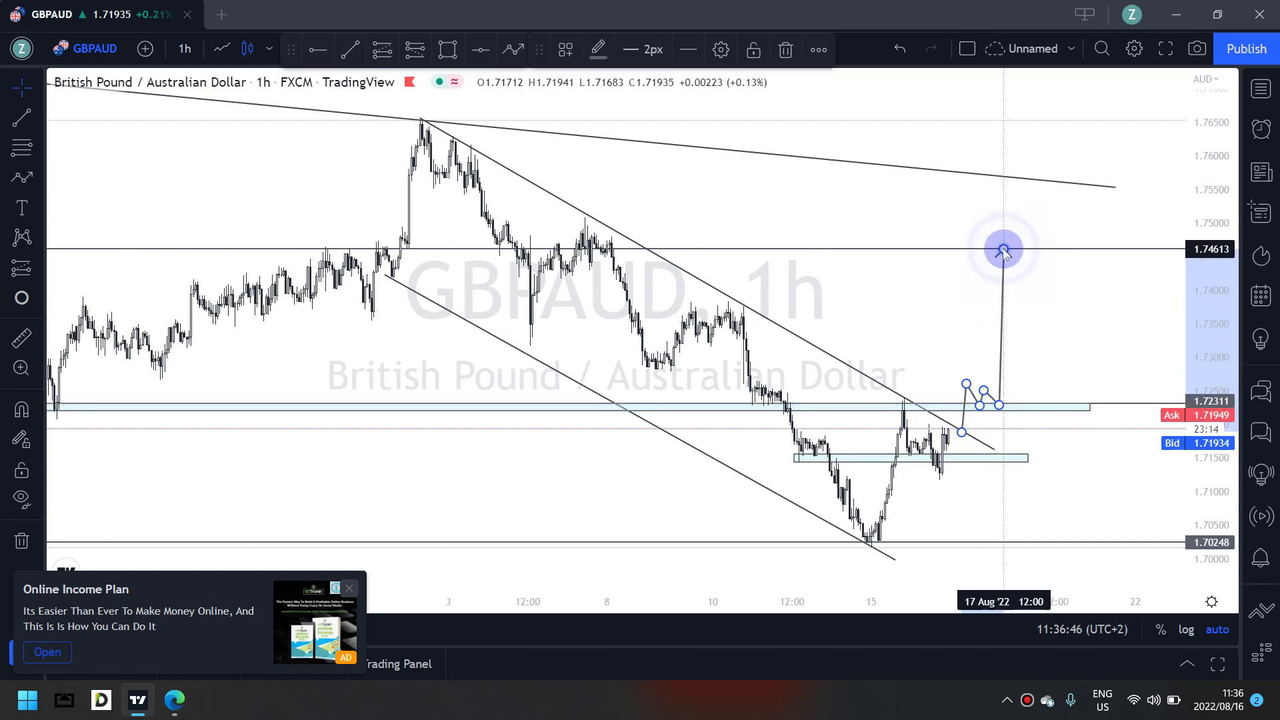
mouse_move(1003, 250)
mouse_down()
mouse_move(1006, 160)
mouse_move(1004, 179)
mouse_up()
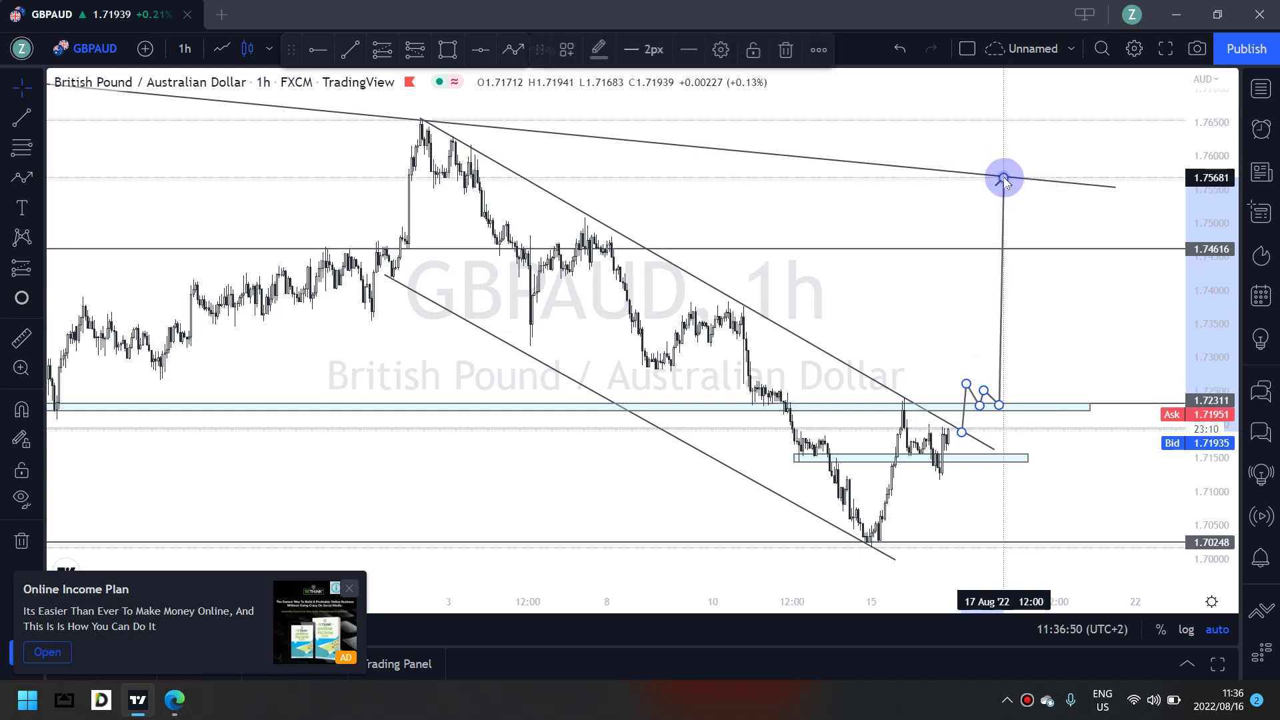
click(928, 201)
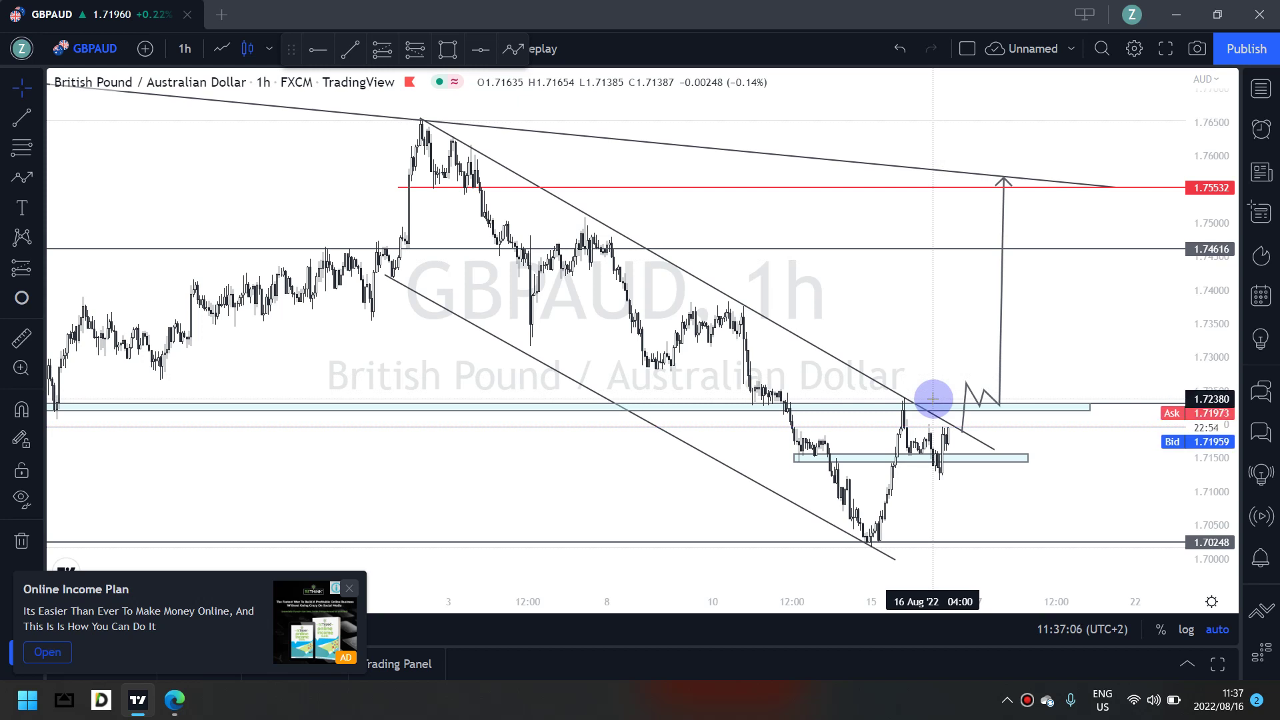
key(6)
key(Escape)
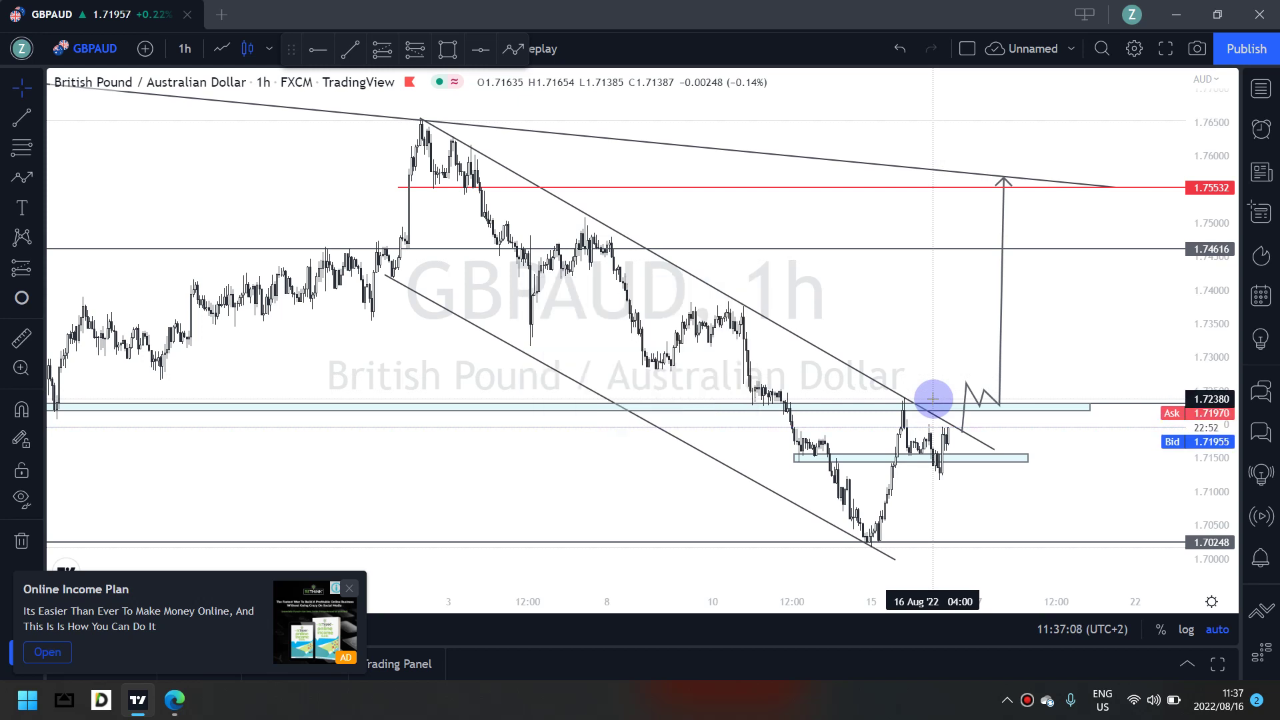
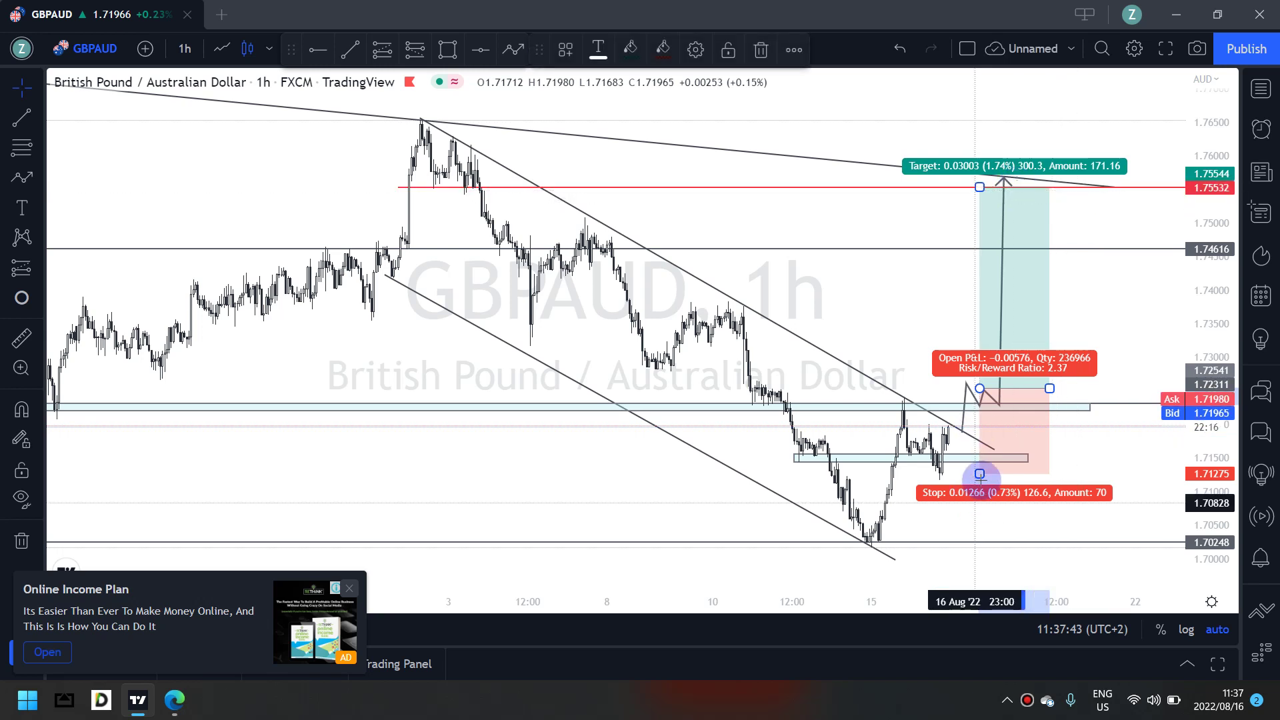
Raise the long position's stop level to 1.71561, at the upper edge of the smaller rectangle zone
drag(987, 457, 994, 459)
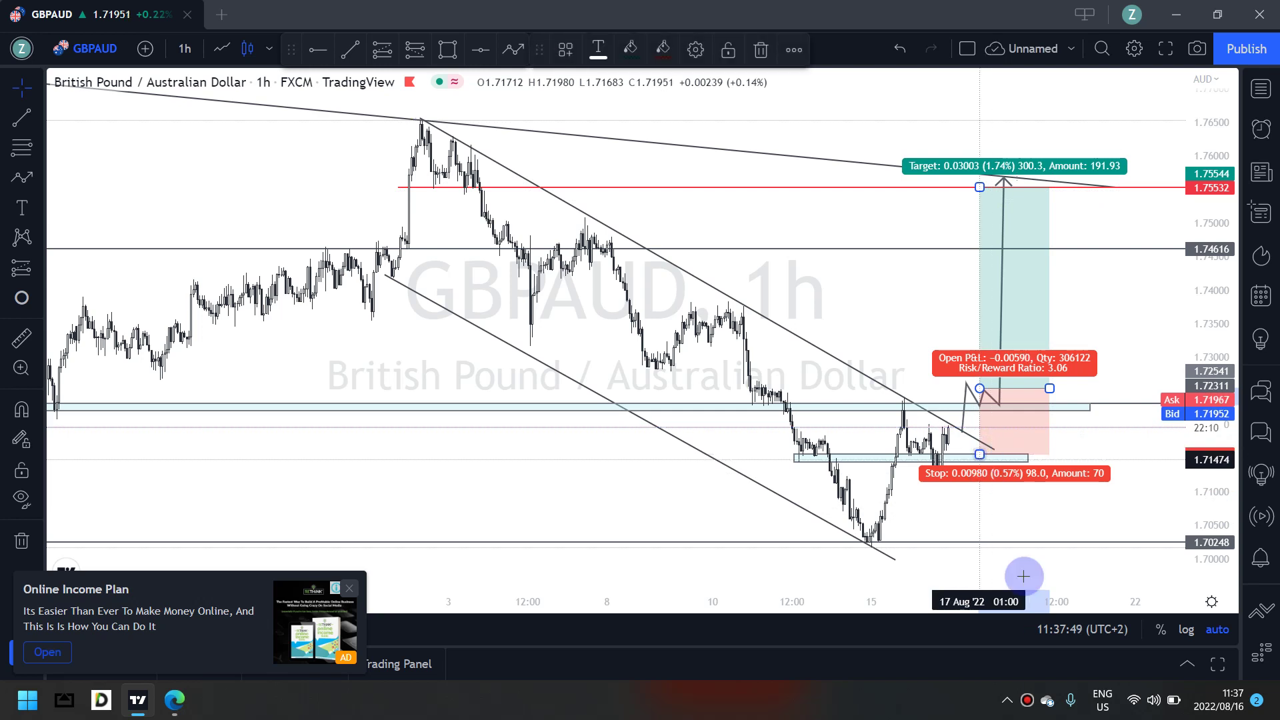
click(992, 533)
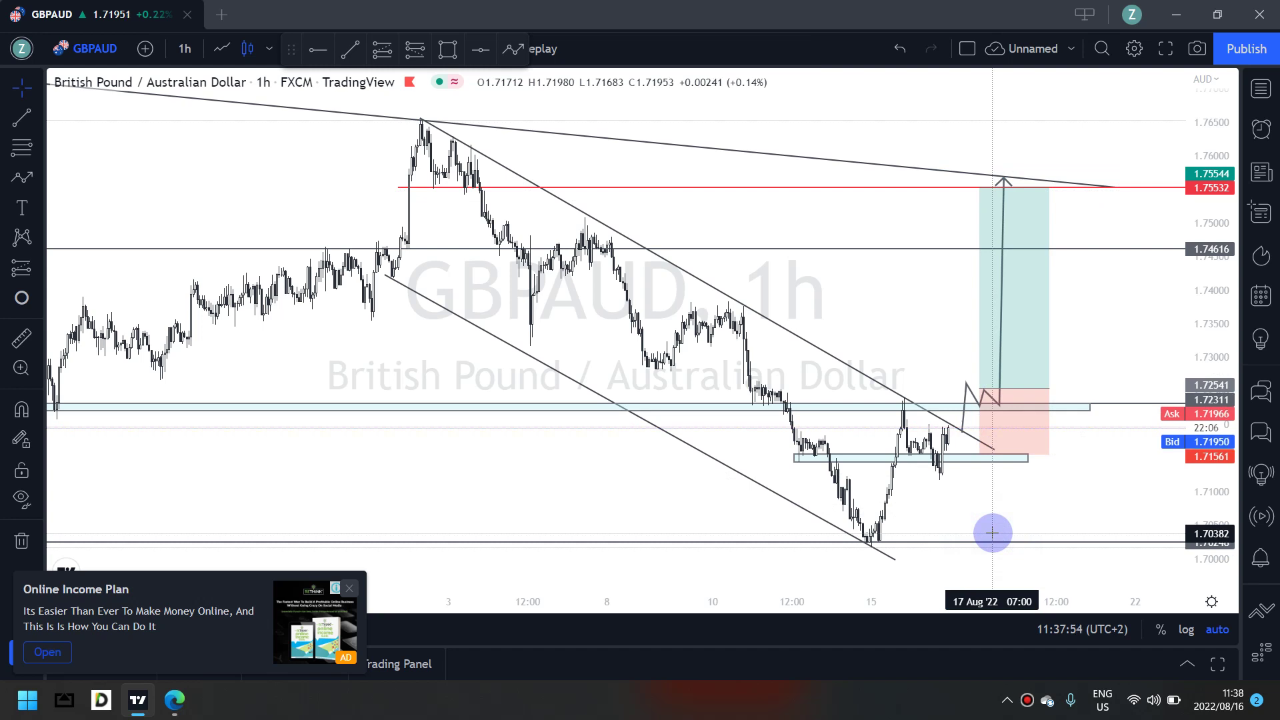
click(998, 458)
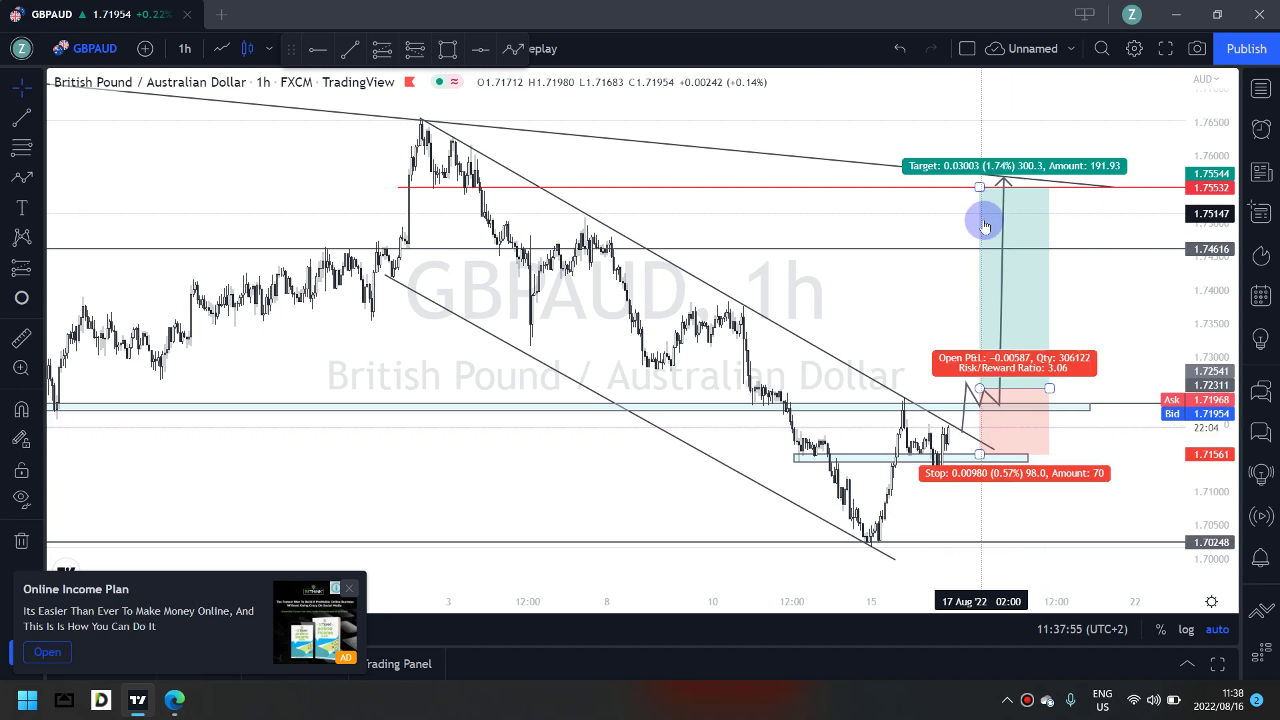
click(923, 188)
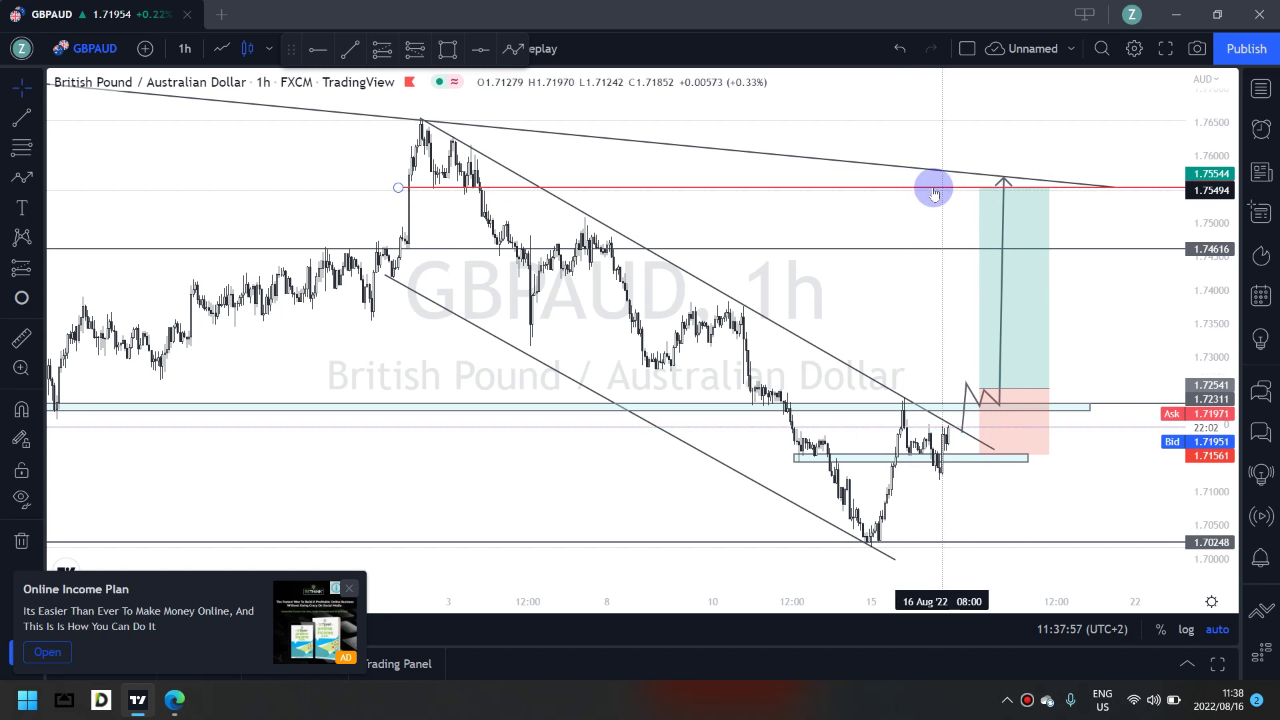
click(657, 463)
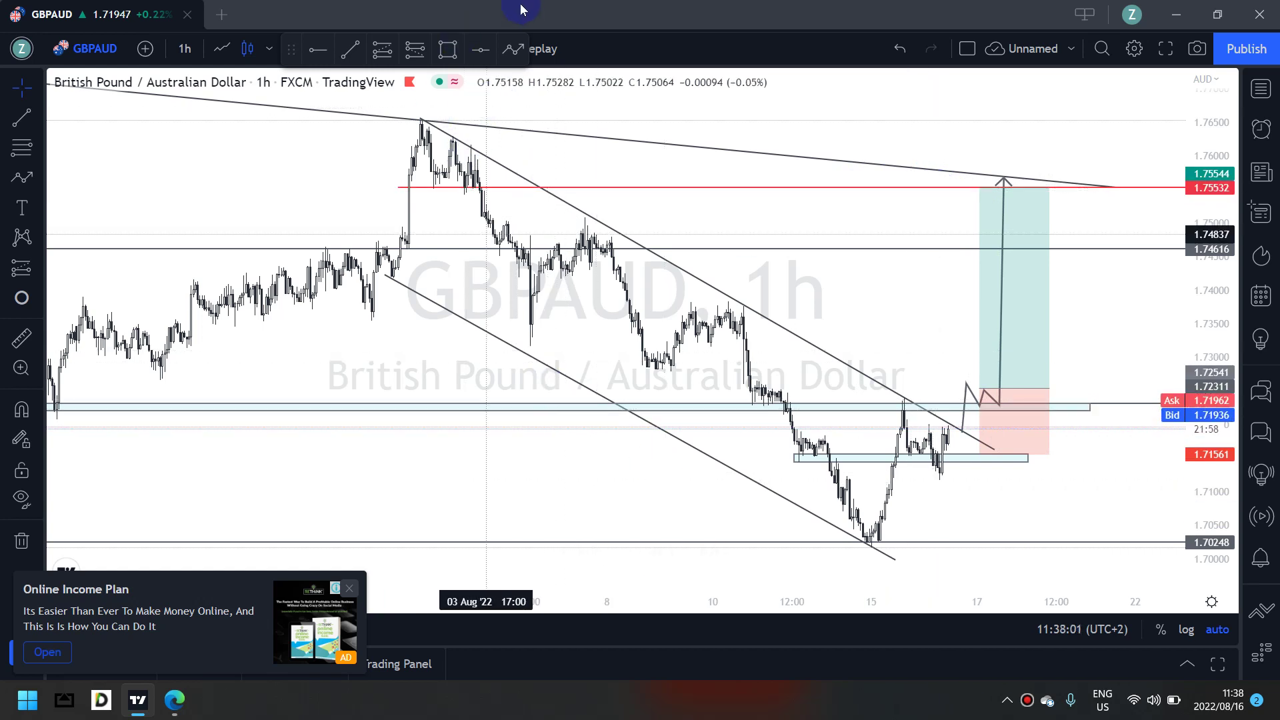
Draw a near-vertical trend line from about 1.76512 to 1.70332 and move it to the projected breakout, starting at the larger rectangle zone
click(351, 50)
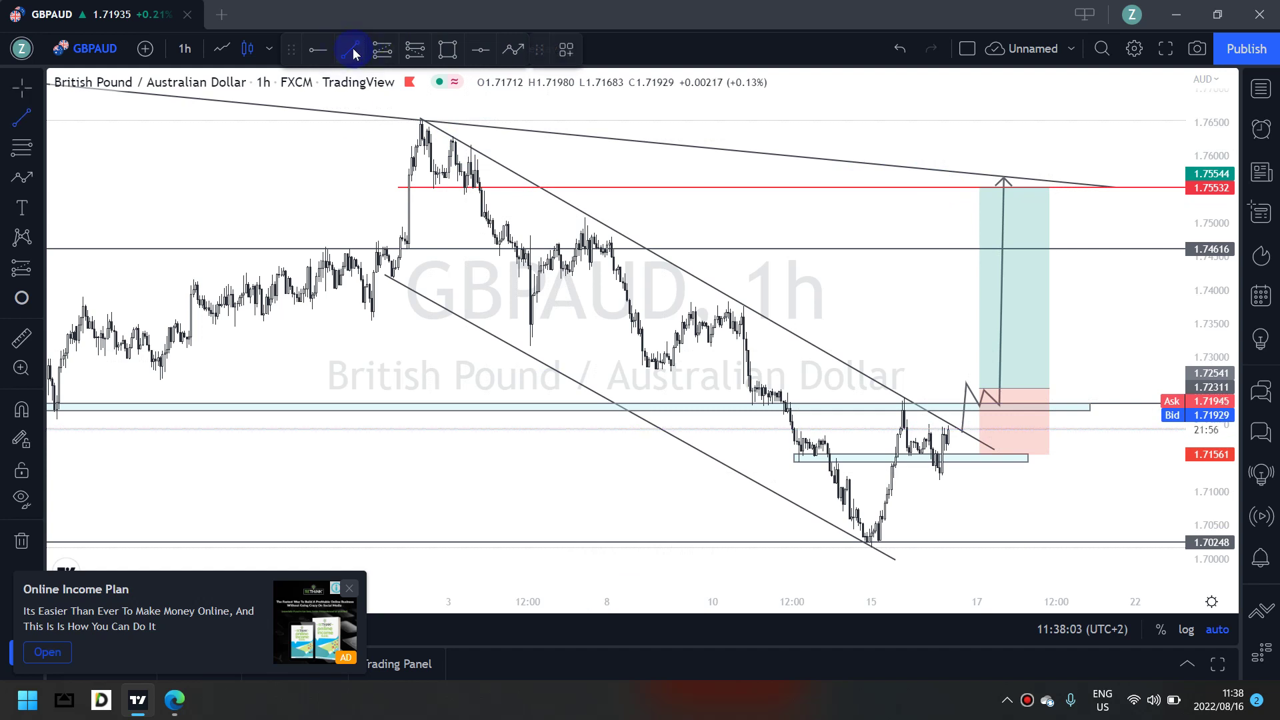
click(348, 130)
drag(352, 122, 354, 536)
click(355, 476)
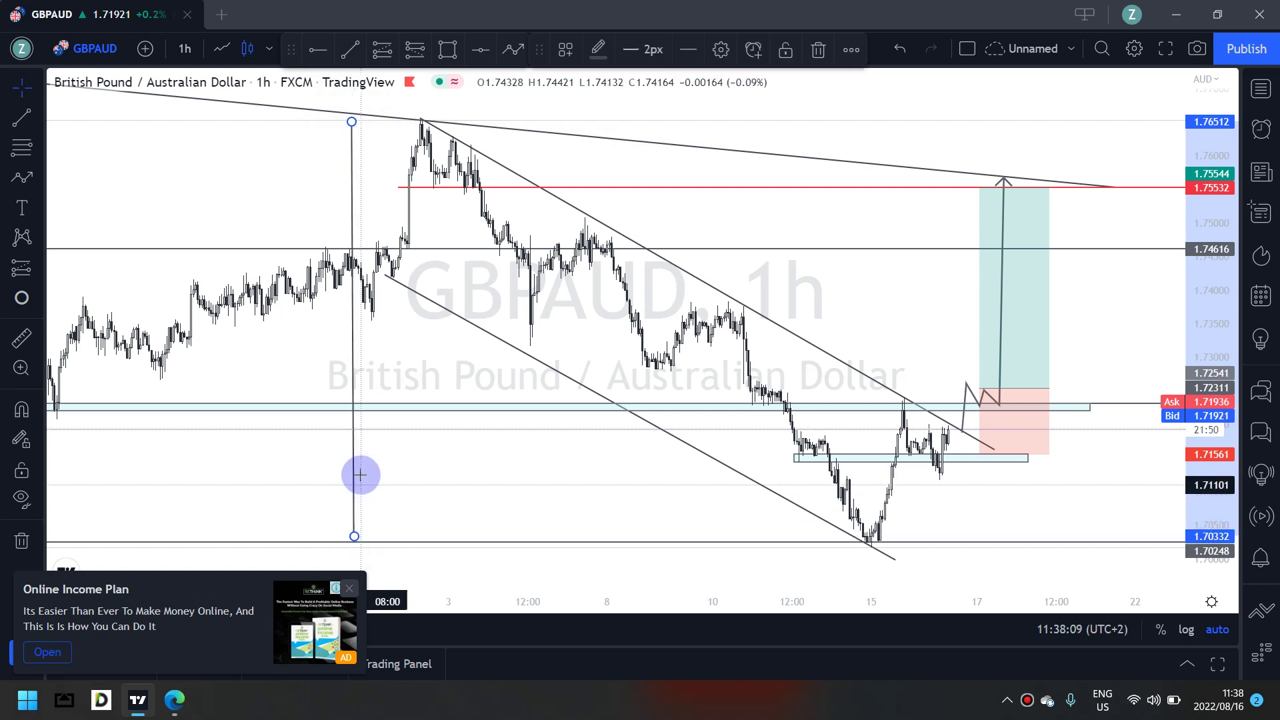
drag(868, 390, 983, 340)
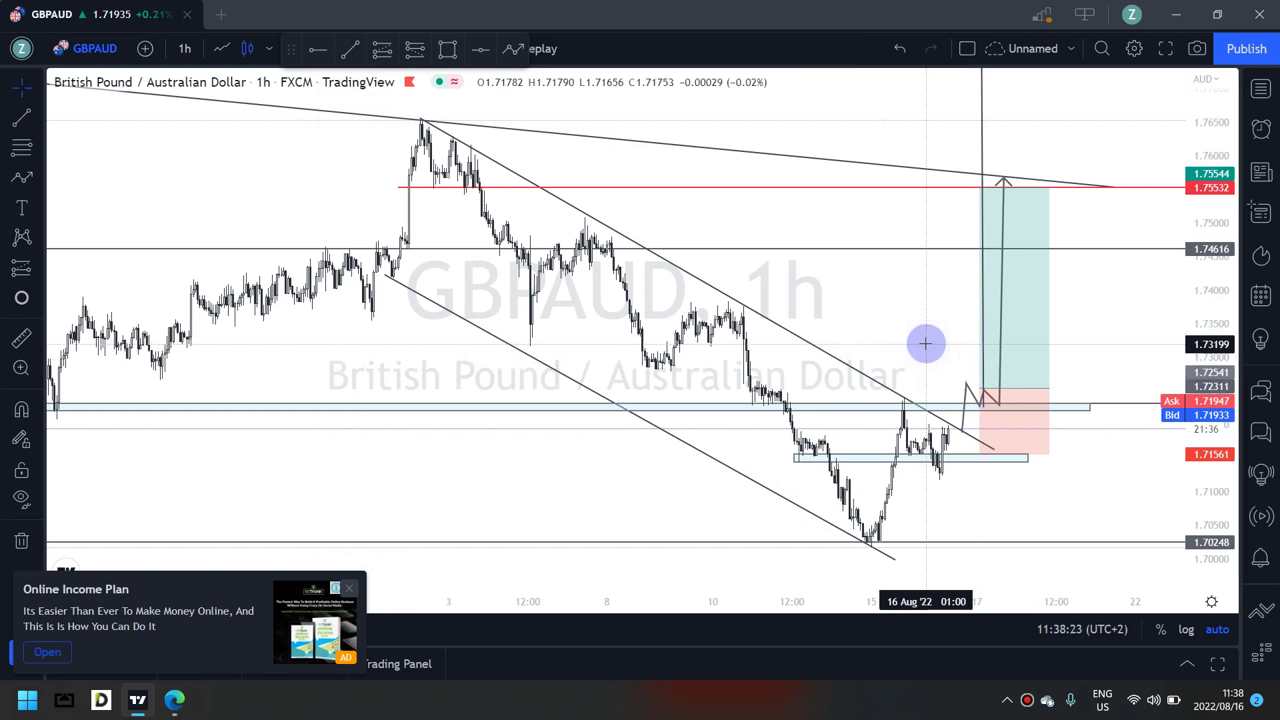
Switch the chart to the 4-hour interval and check the long position's target against the red 1.75532 level
text(240)
key(Return)
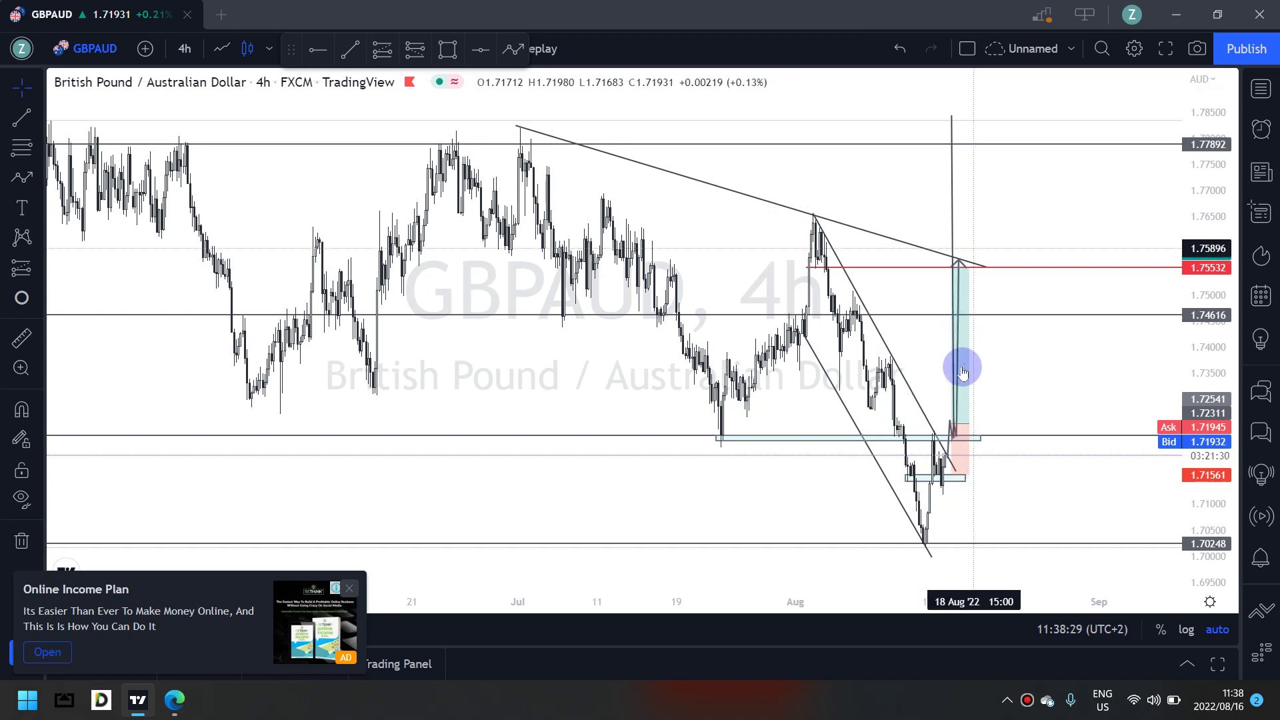
click(808, 257)
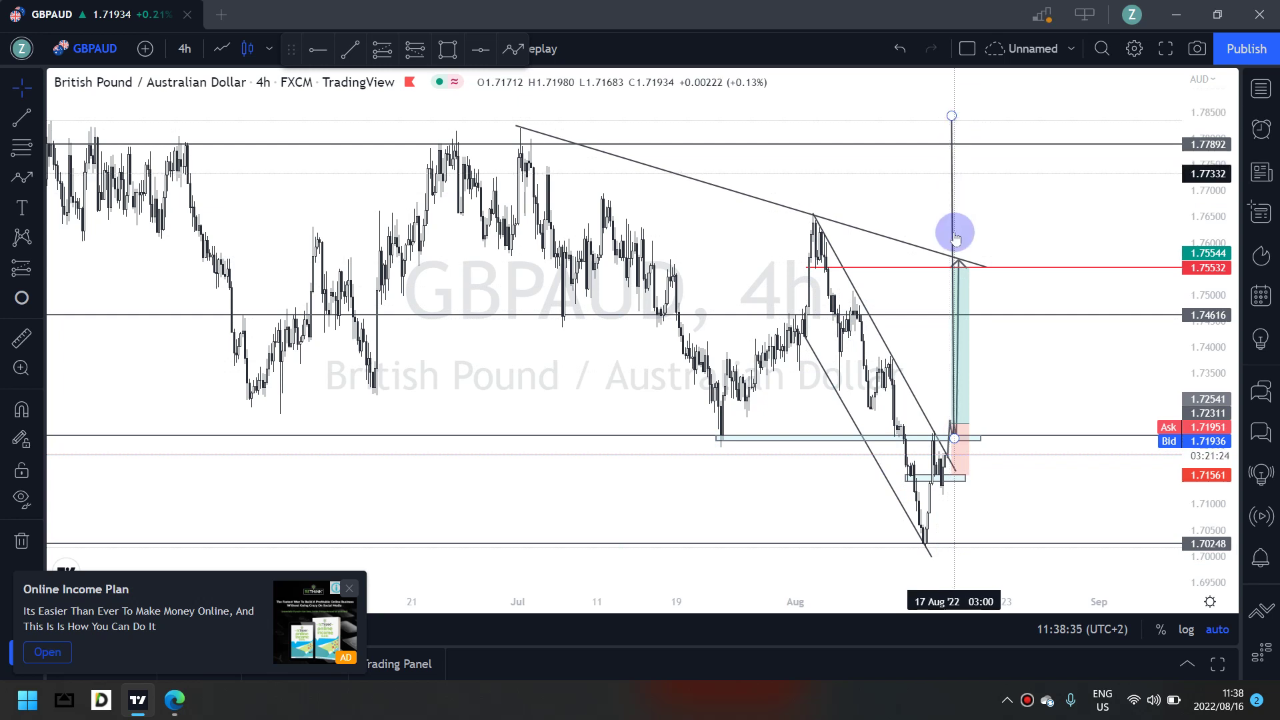
click(953, 266)
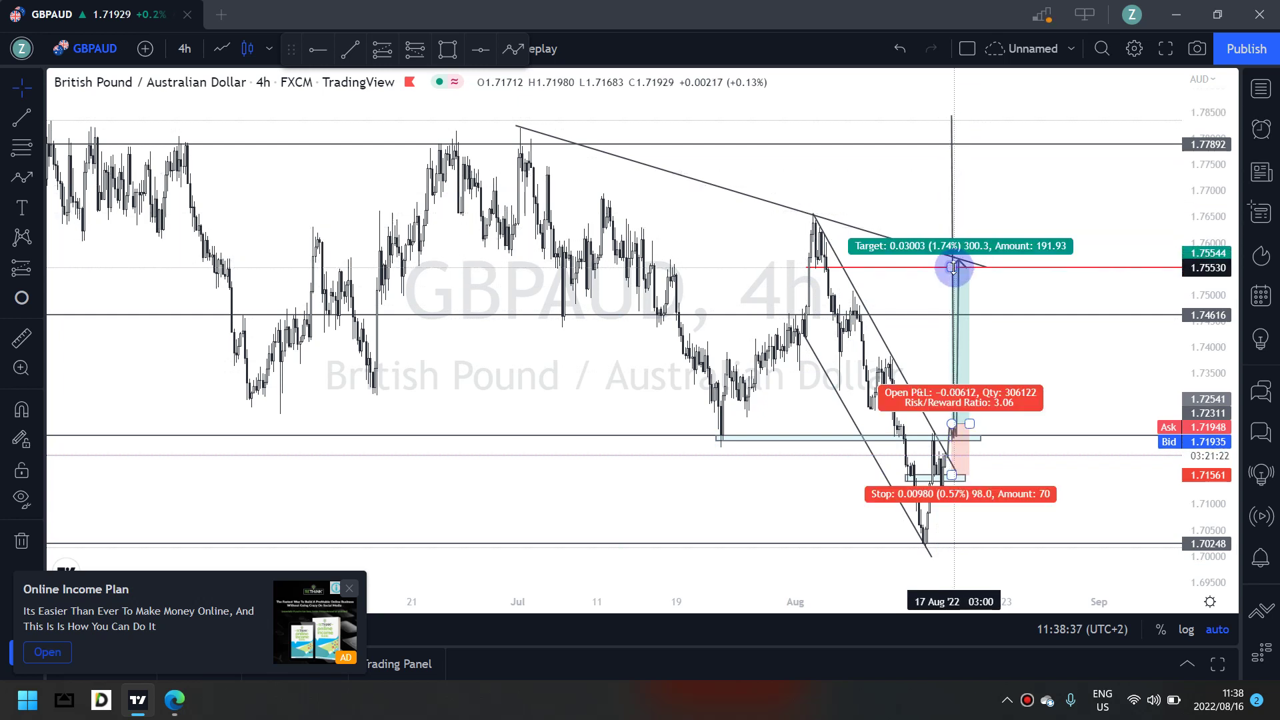
Delete the near-vertical trend line at the projected breakout and switch the chart to the 1-hour interval
click(953, 164)
key(Delete)
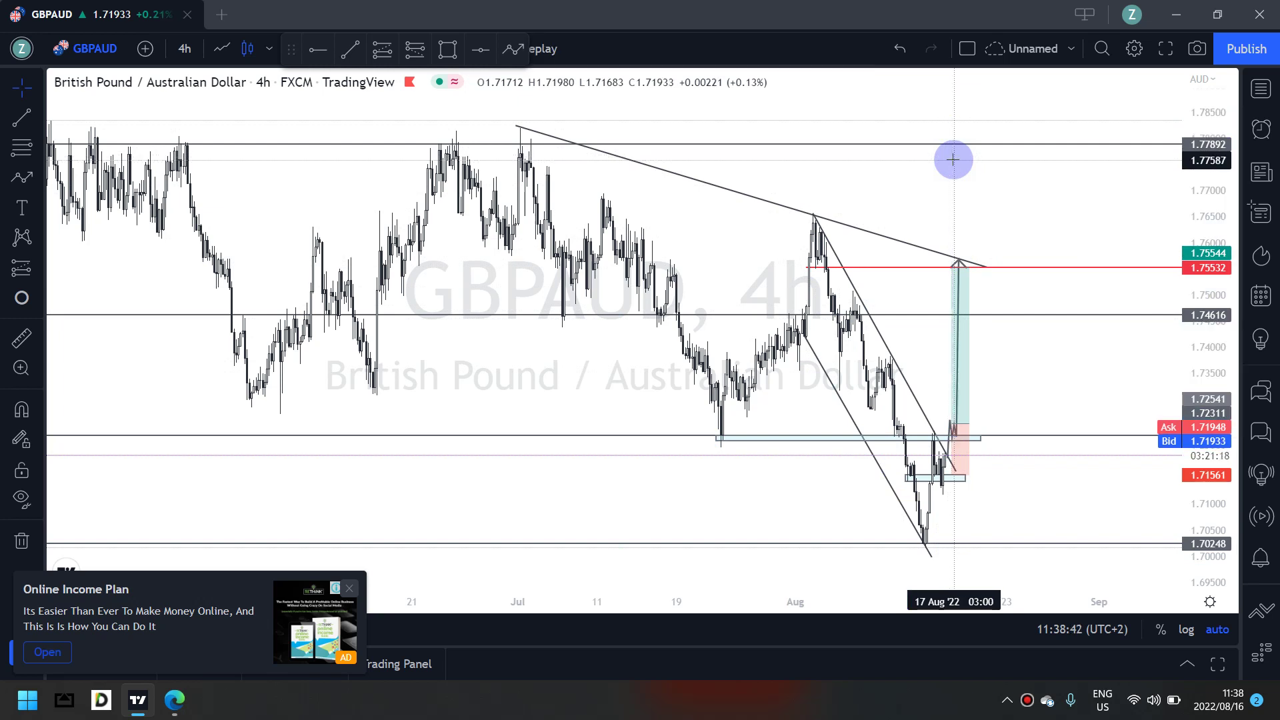
text(60)
key(Return)
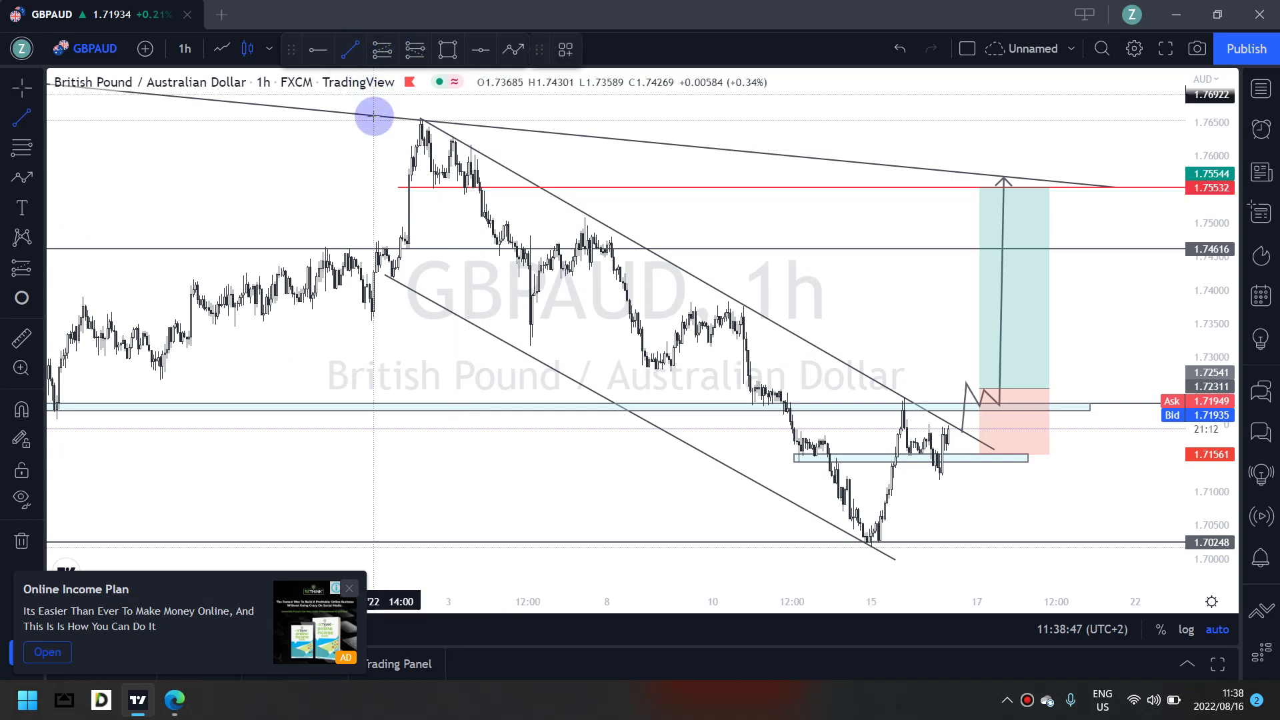
Draw a near-vertical trend line from about 1.76525 to 1.70220, move it to the channel breakout, and raise the long position's target near its top
drag(369, 483, 371, 541)
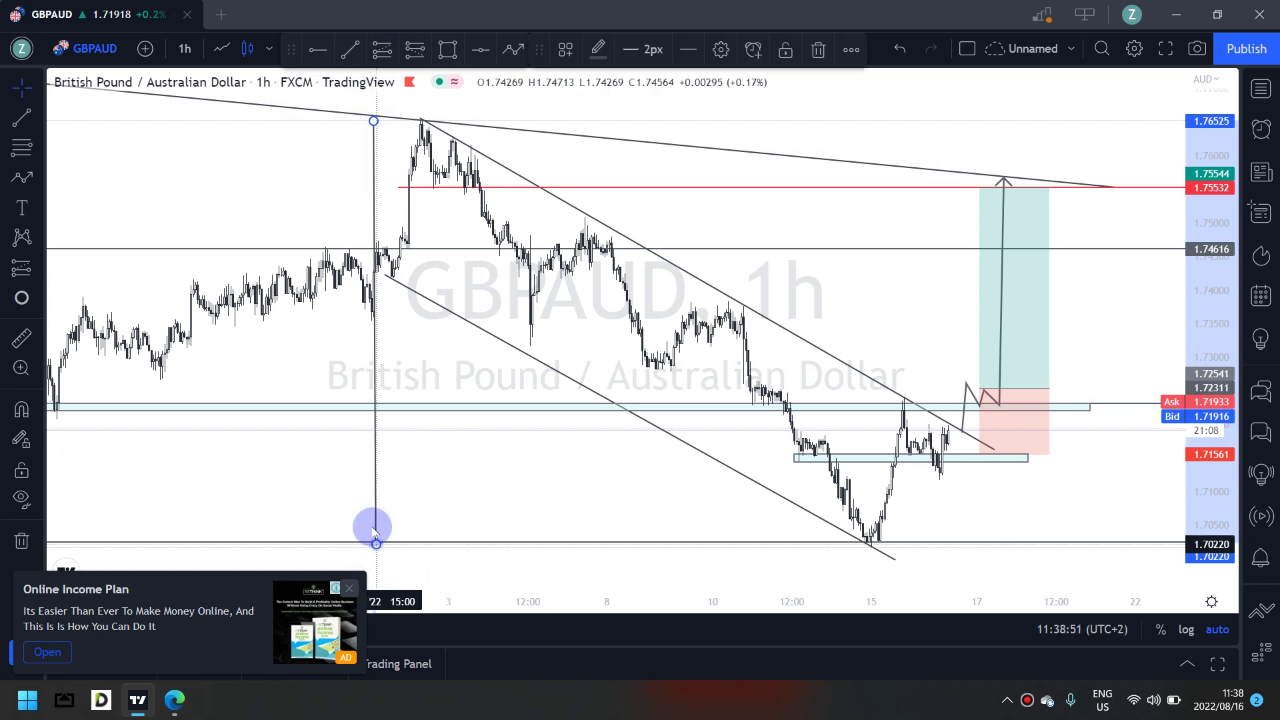
click(374, 519)
drag(882, 541, 935, 534)
drag(980, 186, 989, 123)
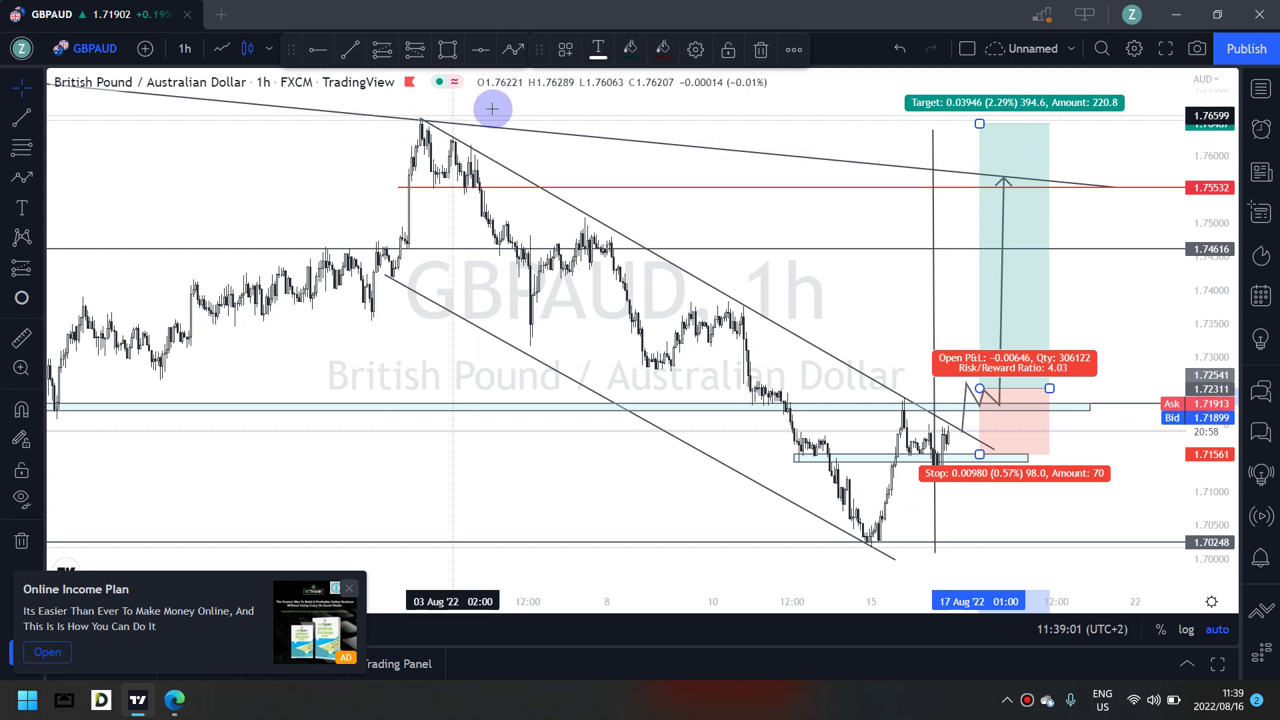
Return the long position's target to 1.75544 at the red level and delete the near-vertical trend line
drag(981, 122, 973, 188)
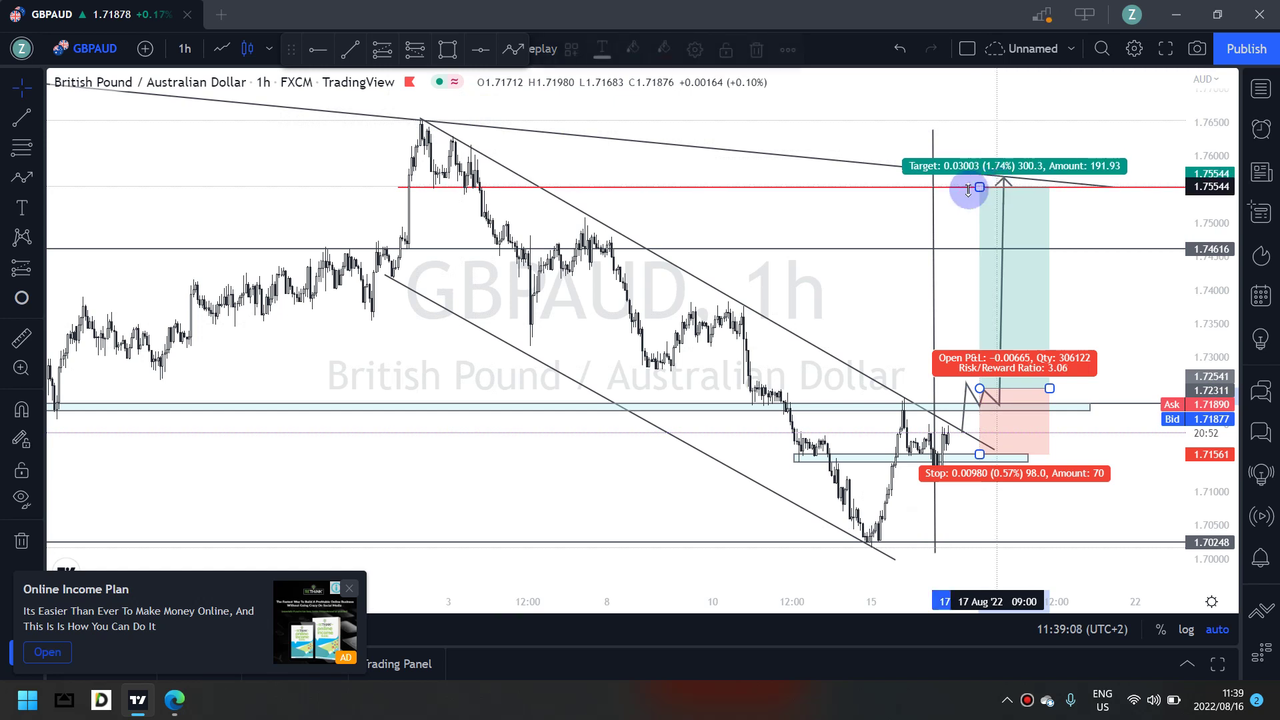
click(932, 217)
key(Delete)
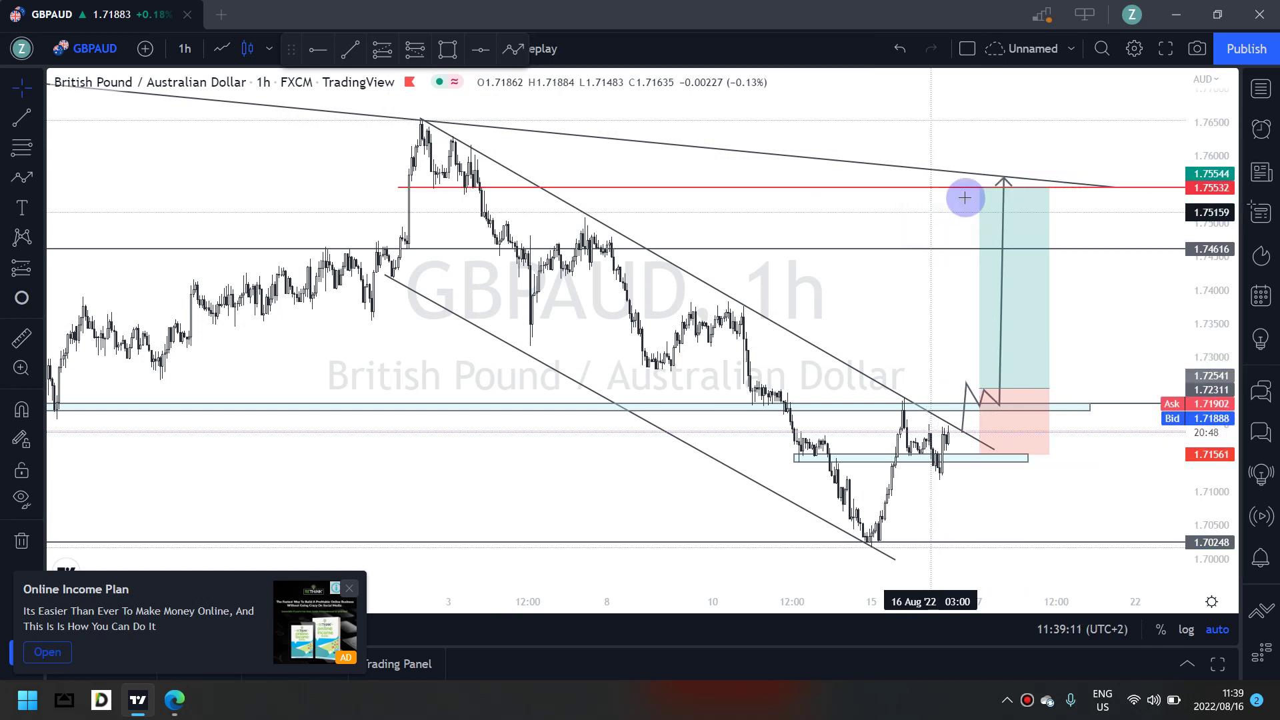
Compare the long position's target with the red level and long trend line on the 4-hour and 1-hour charts
click(1046, 448)
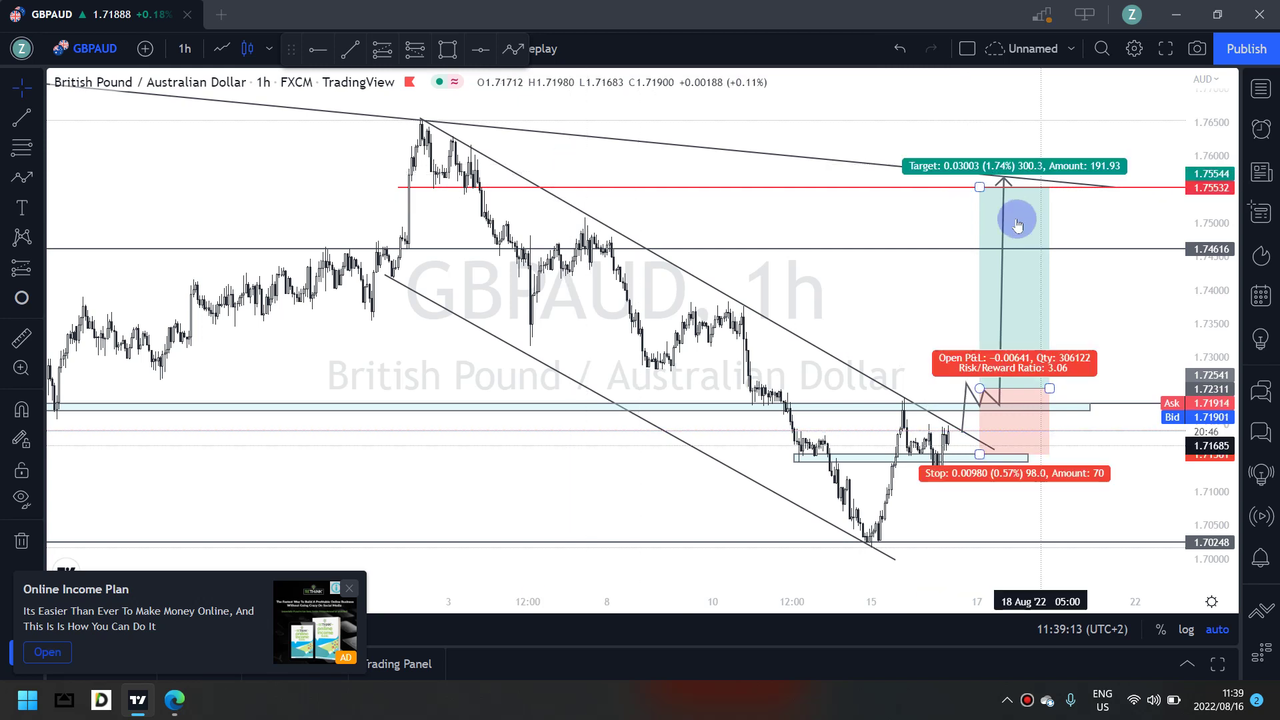
click(966, 110)
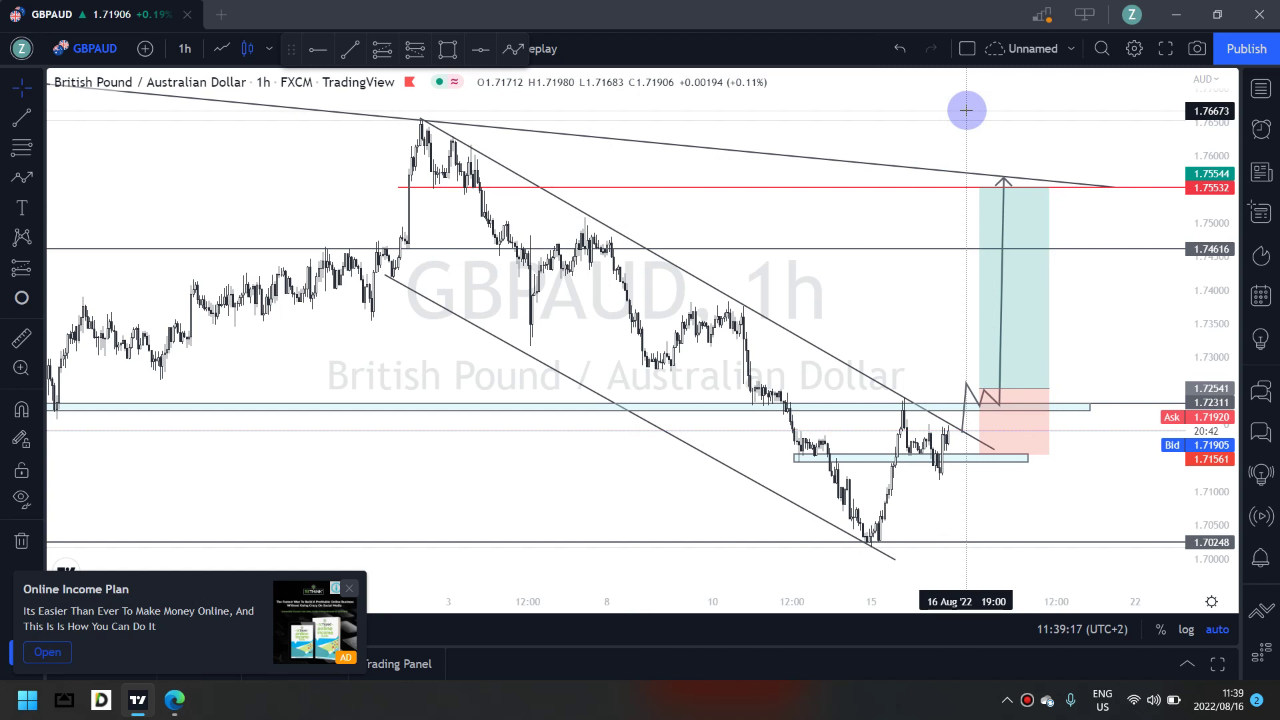
text(240)
key(Return)
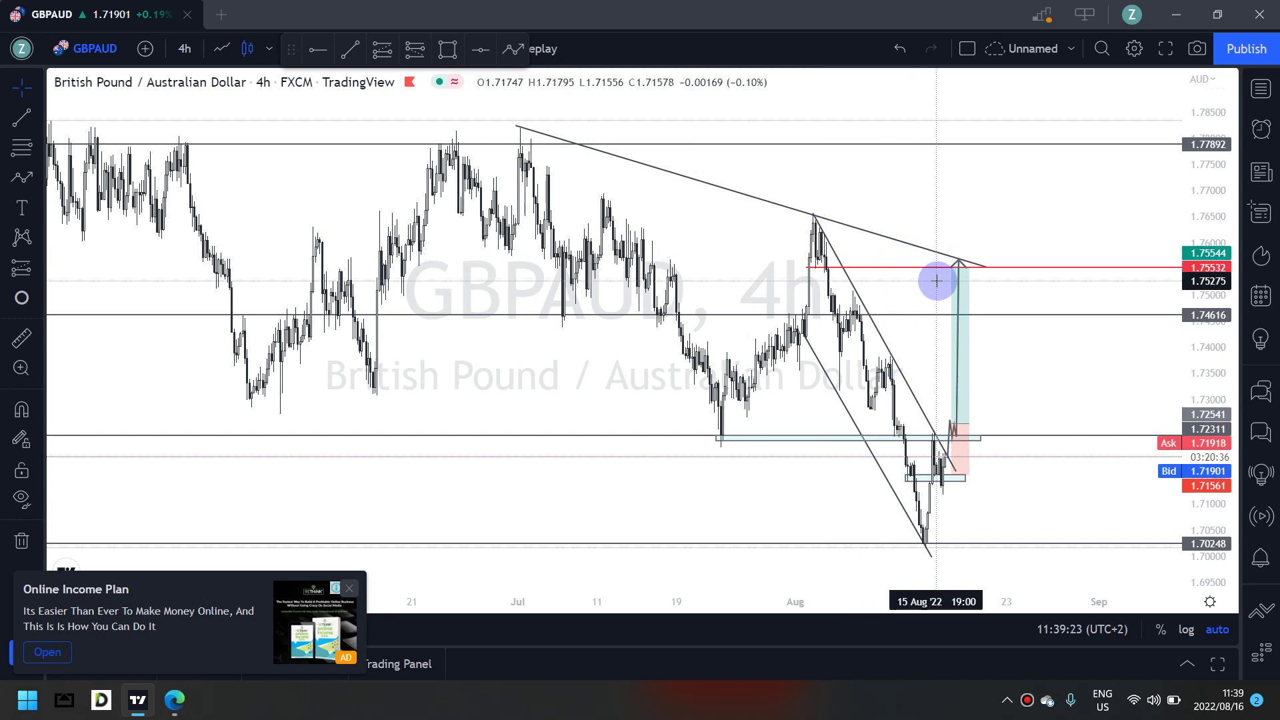
text(60)
key(Return)
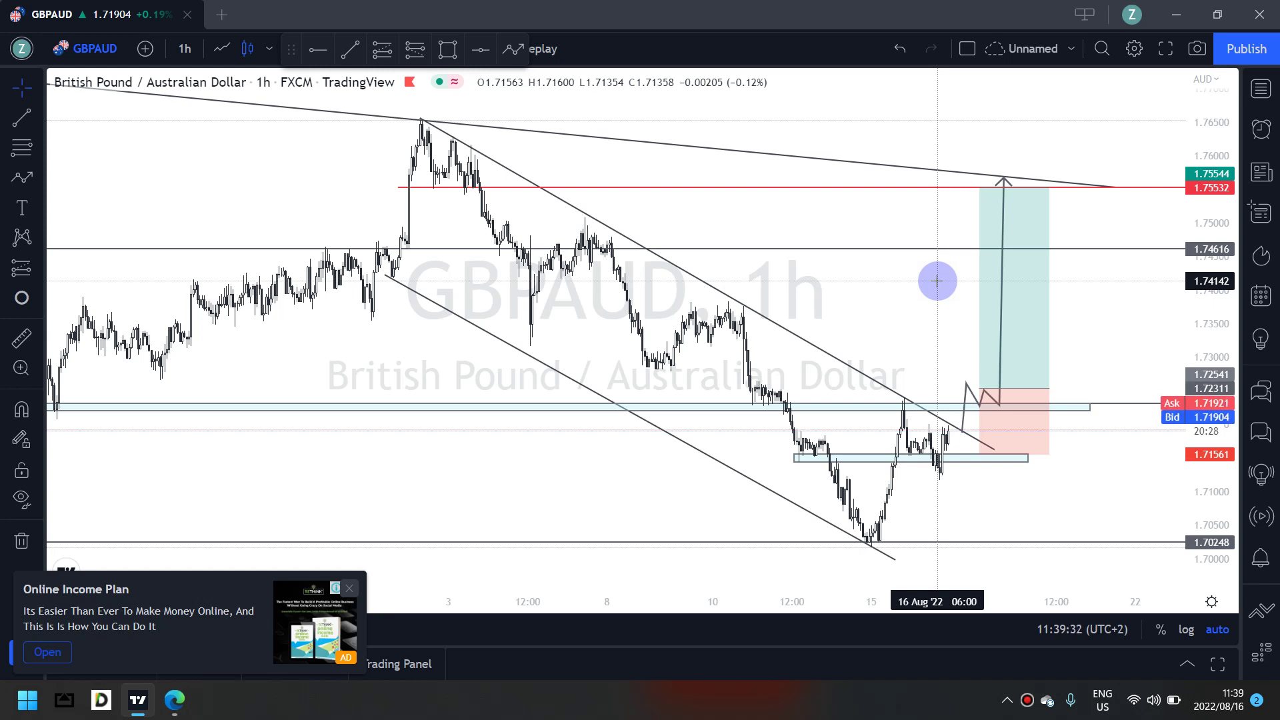
Slightly adjust the right end of the long descending trend line, close to the red 1.75532 level
double_click(1004, 180)
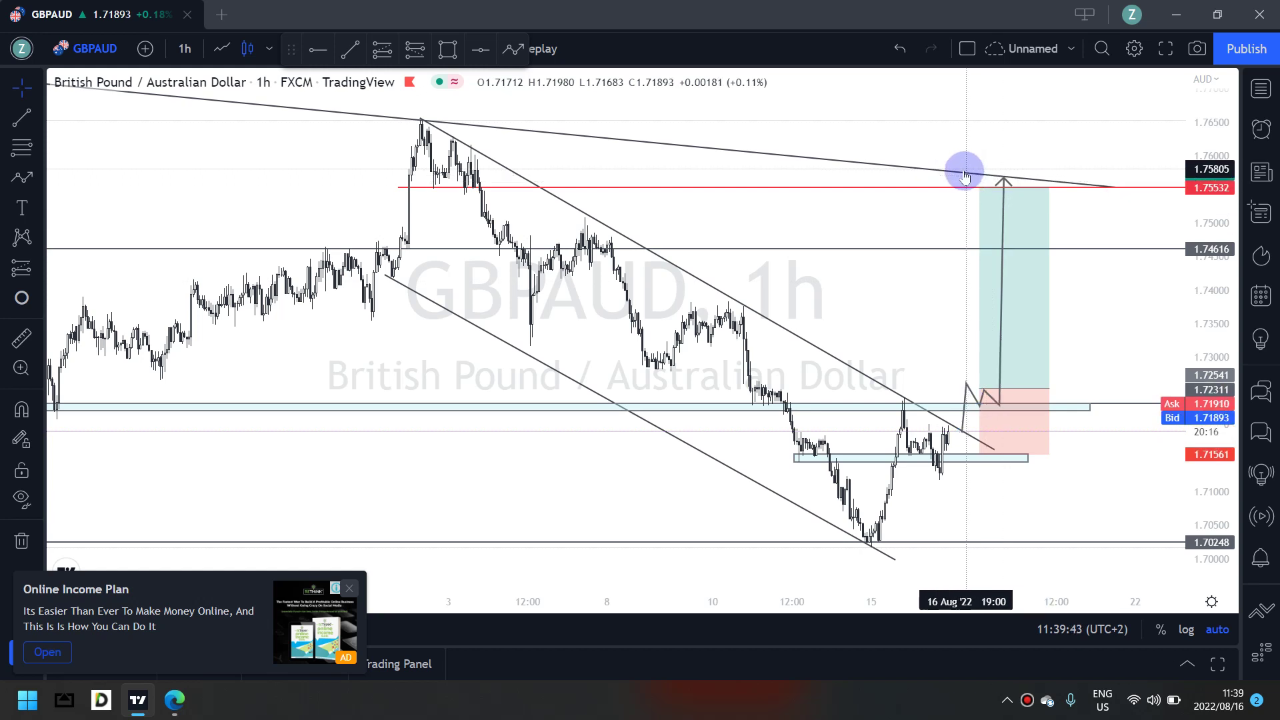
click(1116, 189)
drag(1116, 189, 1117, 191)
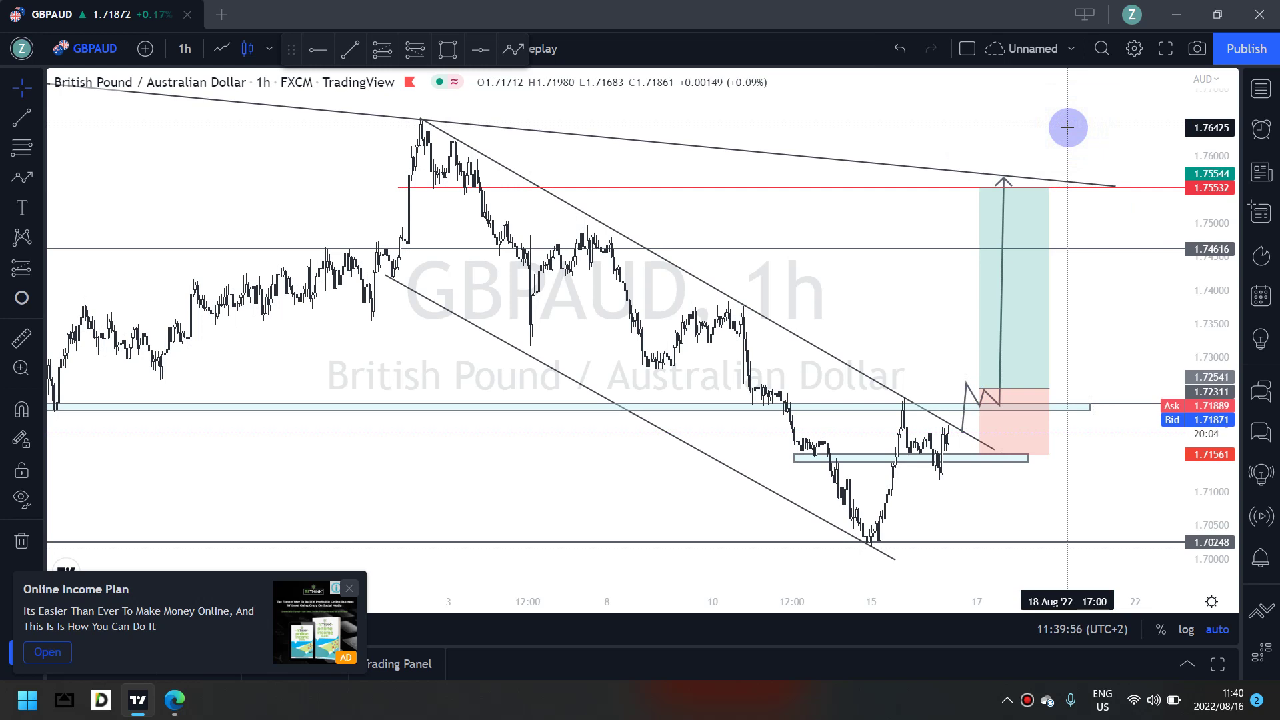
click(986, 192)
click(1008, 183)
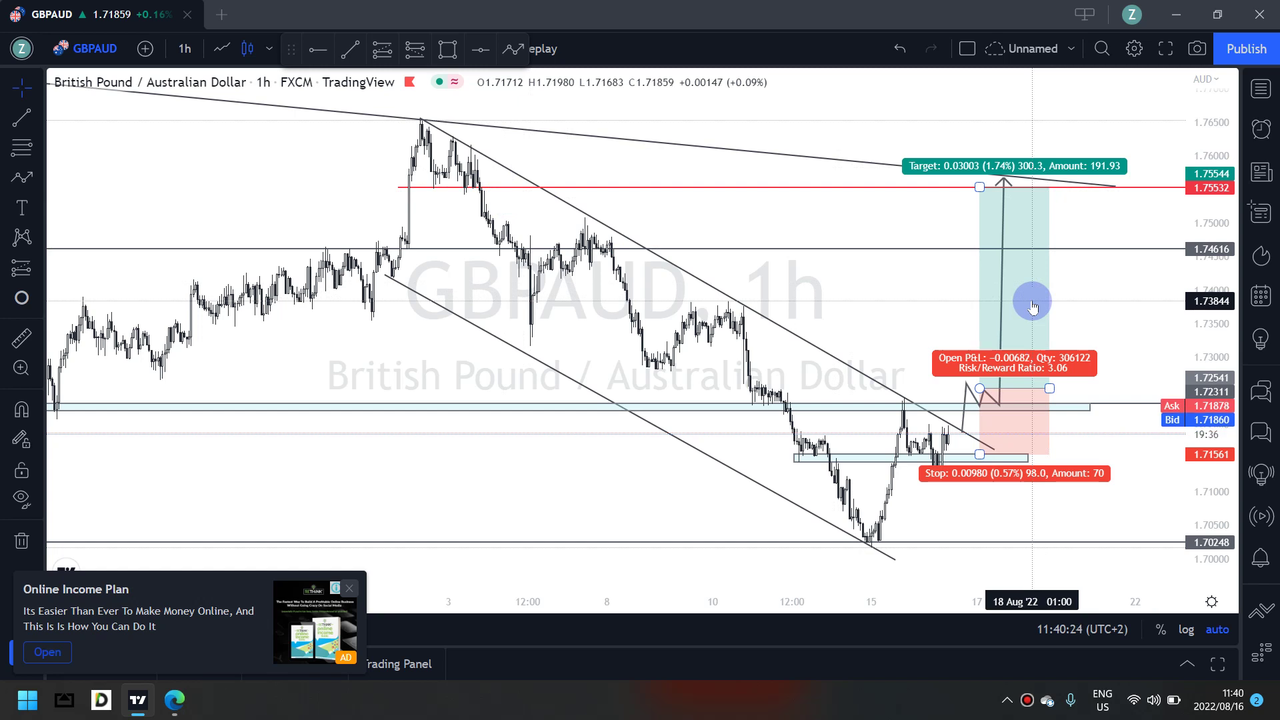
click(648, 225)
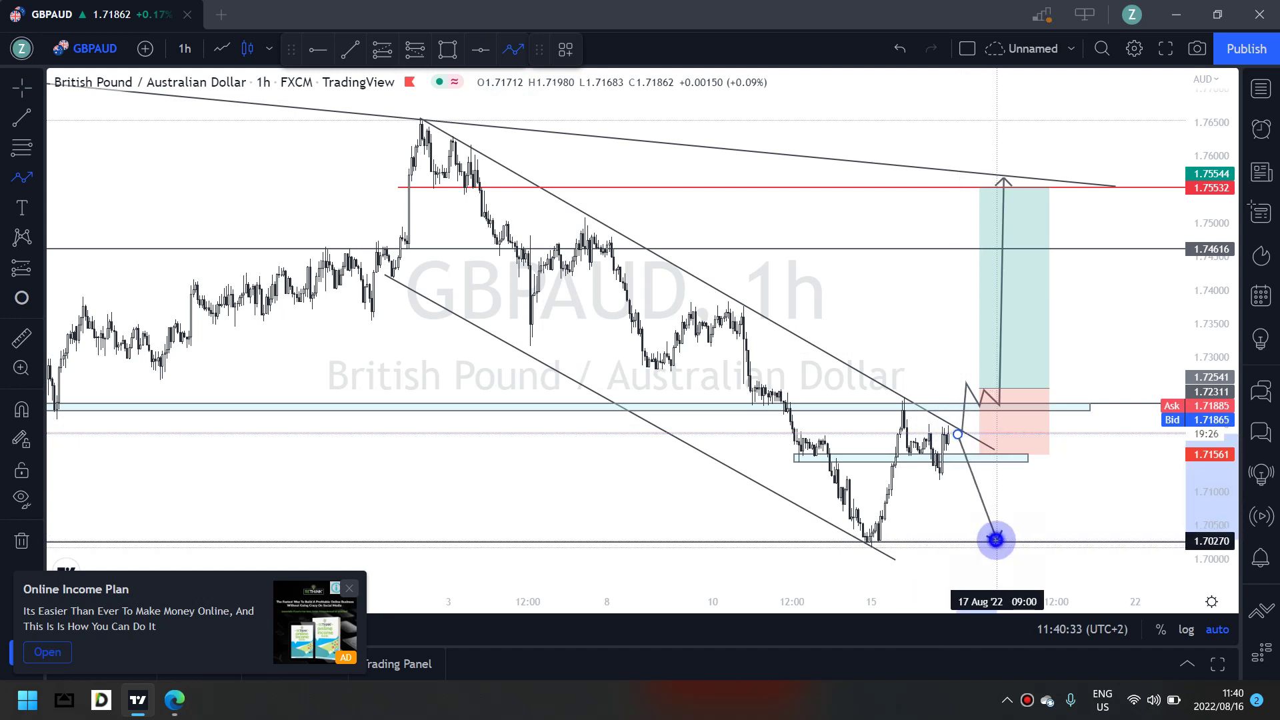
Draw a second projection path falling to the 1.70248 level, bouncing there twice, and rising to the red 1.75532 level on 18 August
click(1000, 511)
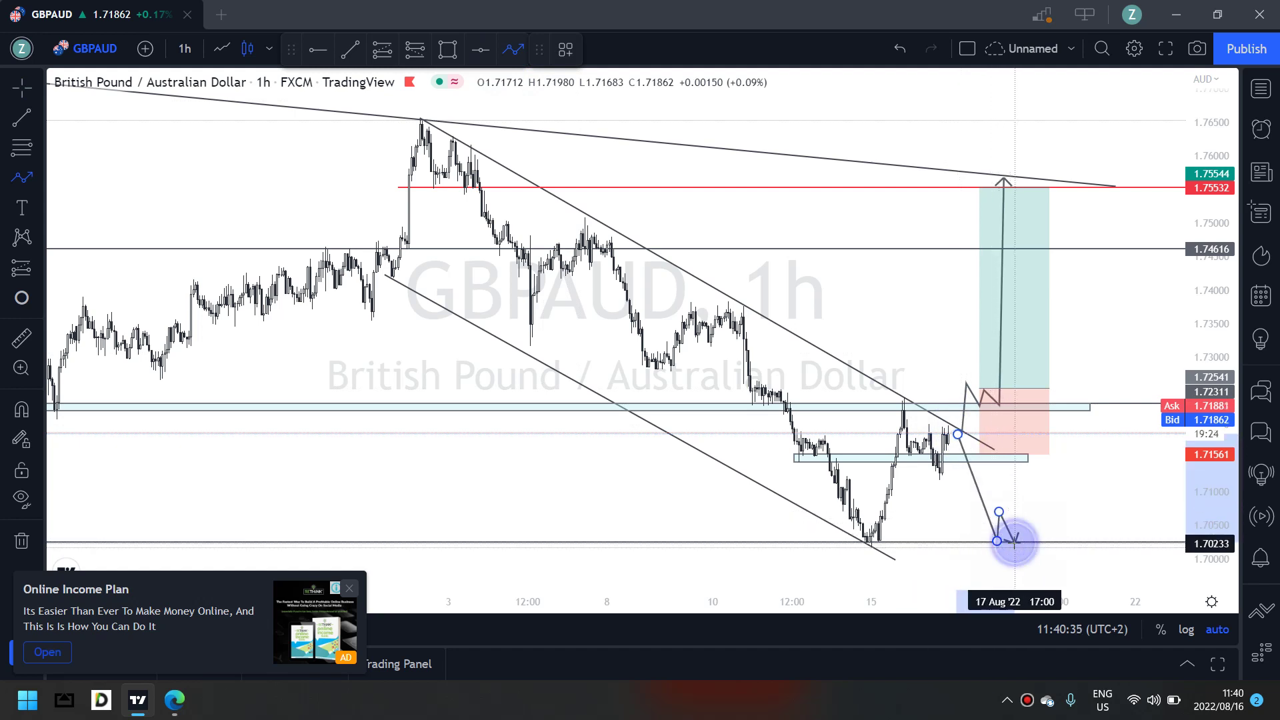
click(1020, 520)
double_click(1044, 541)
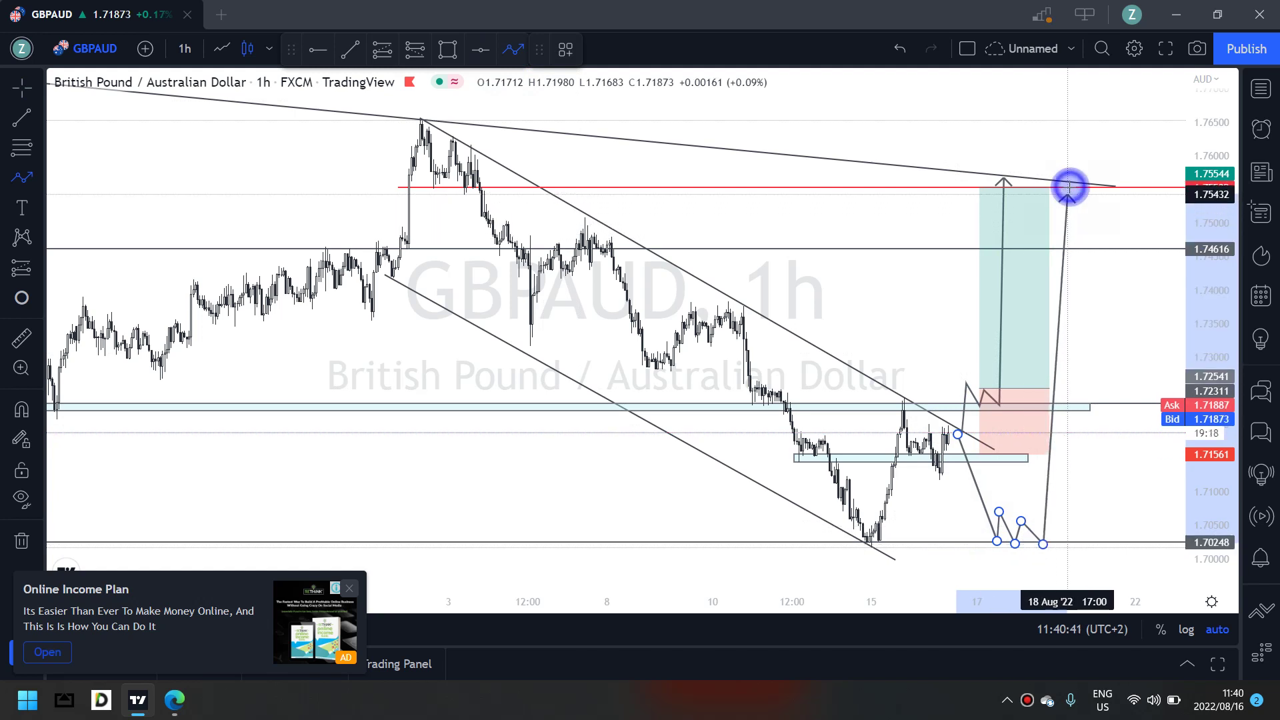
double_click(1069, 189)
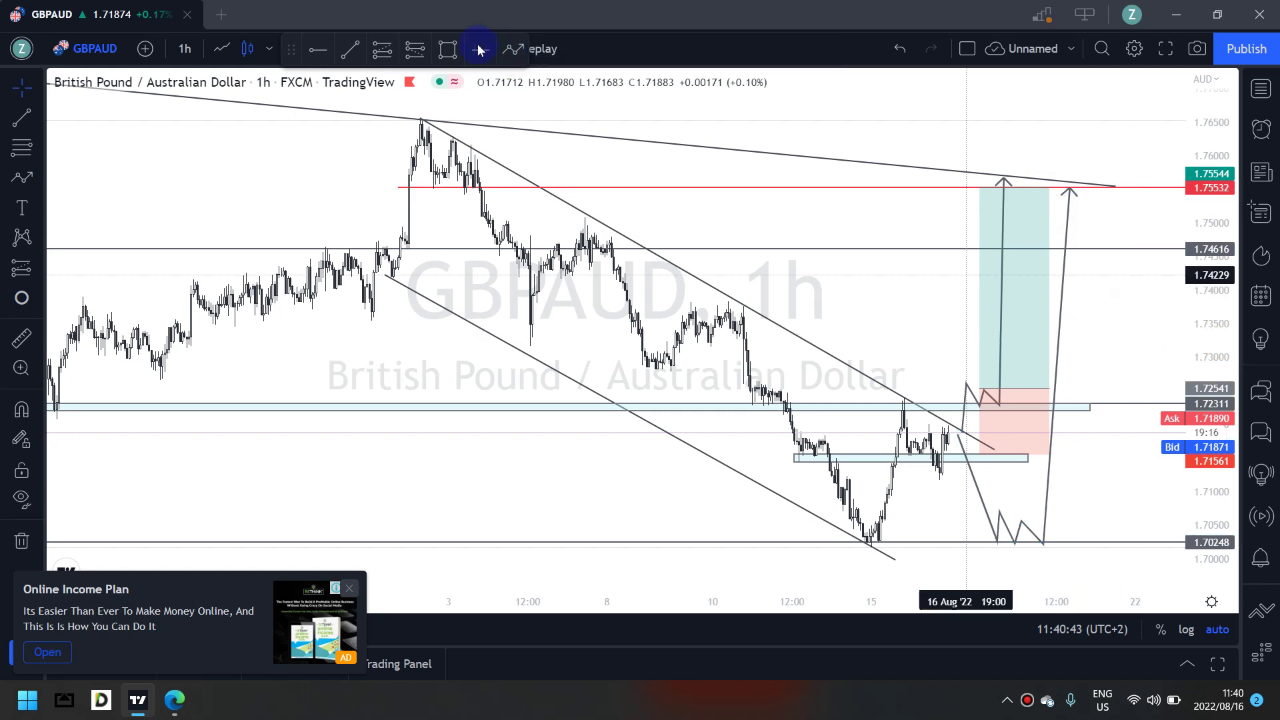
Place a second long position with its entry at 1.70568 and align it with the lows of the second projection path
click(379, 53)
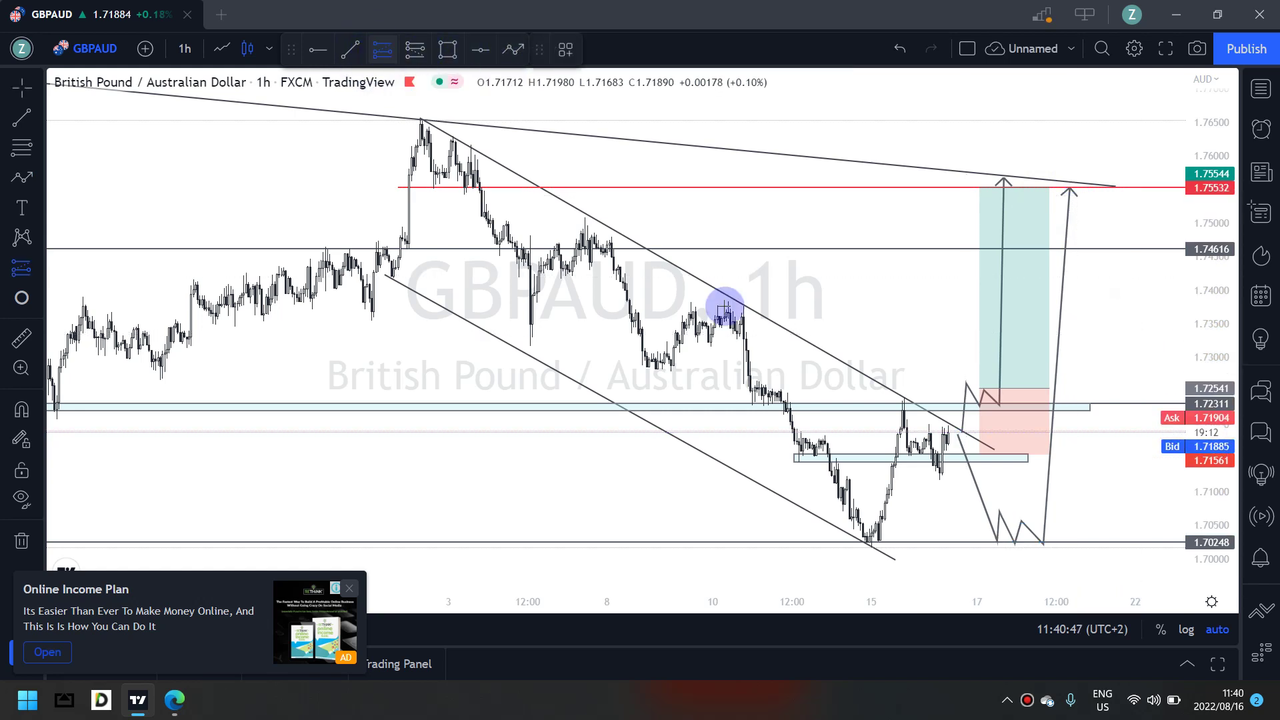
click(1017, 522)
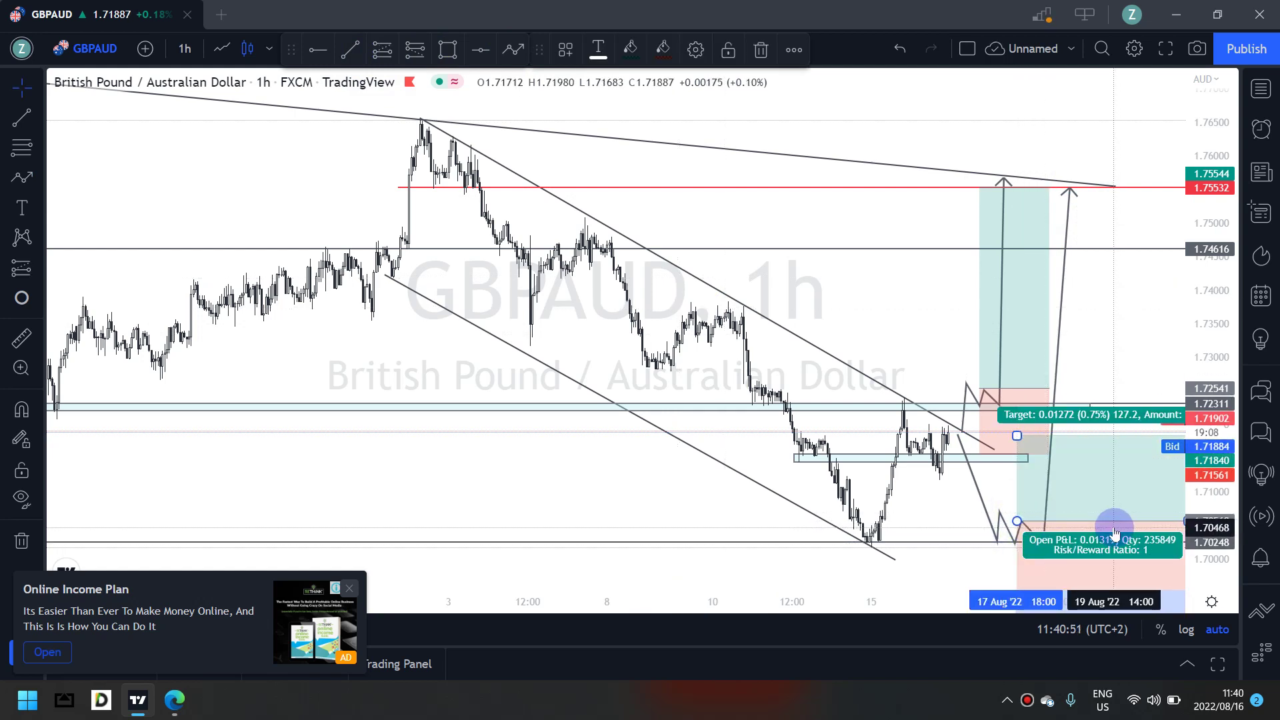
mouse_move(1113, 532)
mouse_down()
mouse_move(1101, 531)
mouse_move(1157, 523)
mouse_move(1082, 550)
mouse_up()
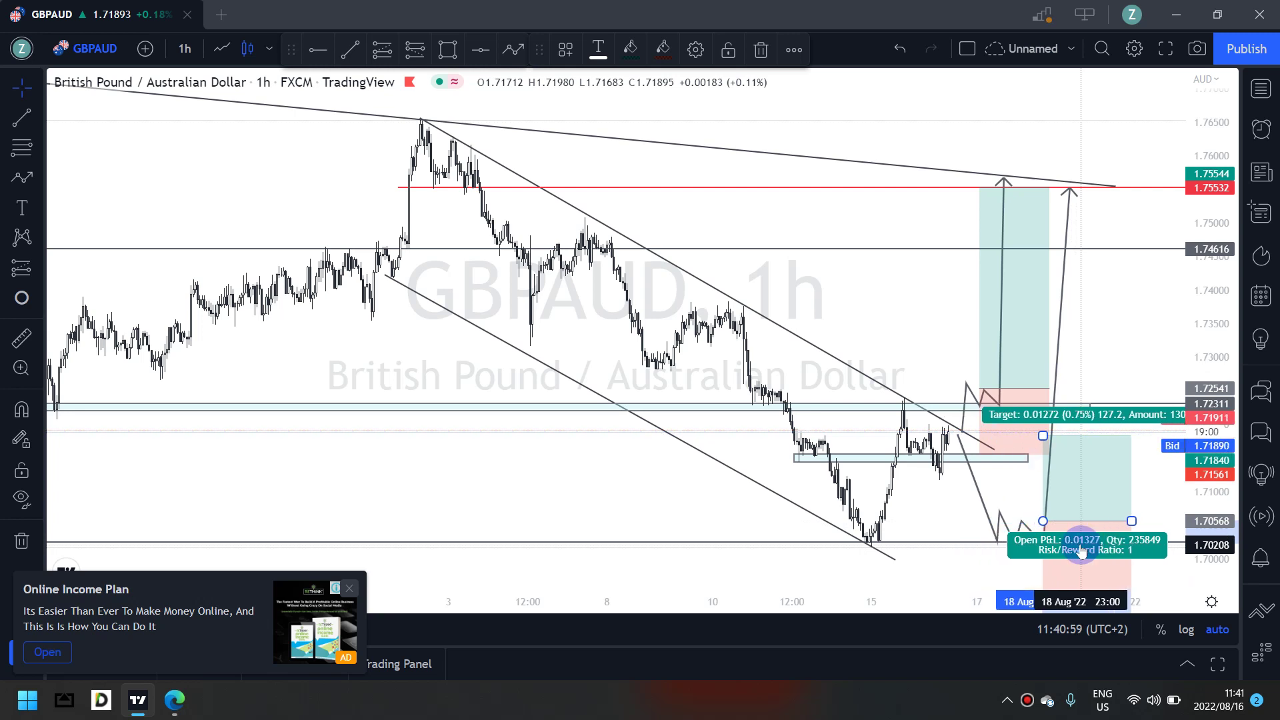
drag(1081, 551, 1067, 550)
Remove the earlier long position and its breakout projection path, and set the new position's target to 1.75532 at the red level
click(1030, 353)
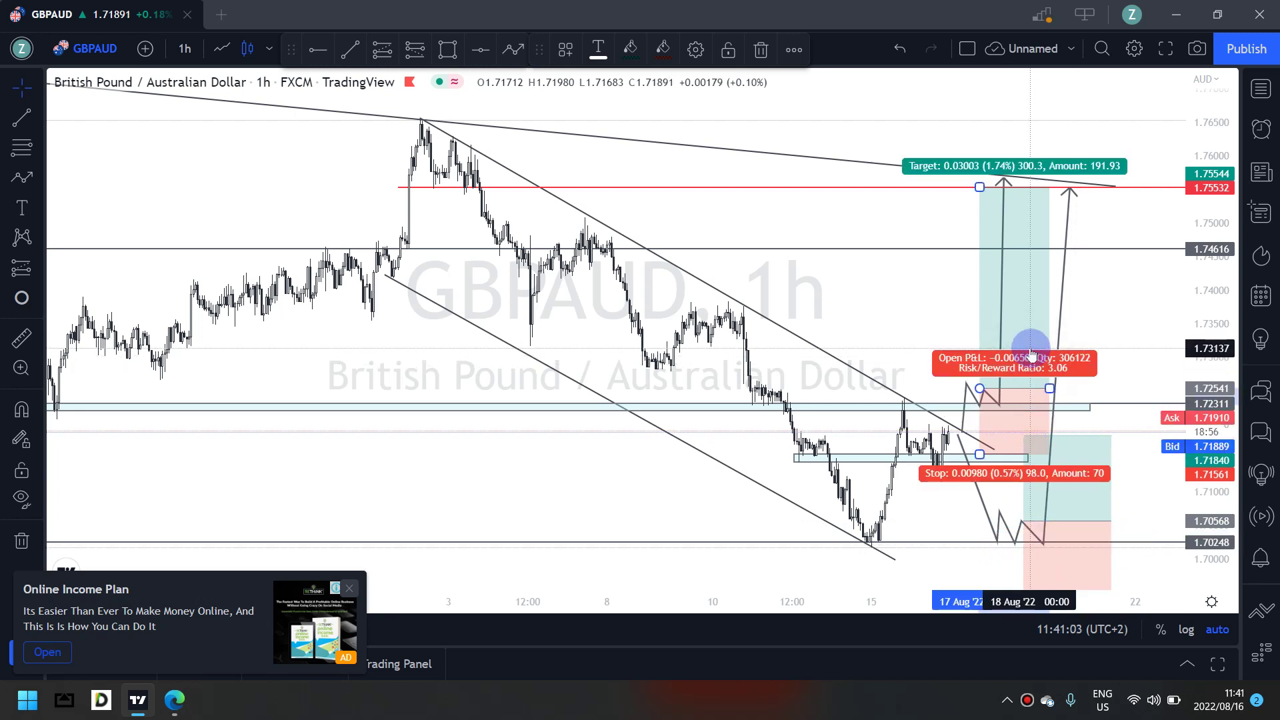
key(Delete)
click(1023, 438)
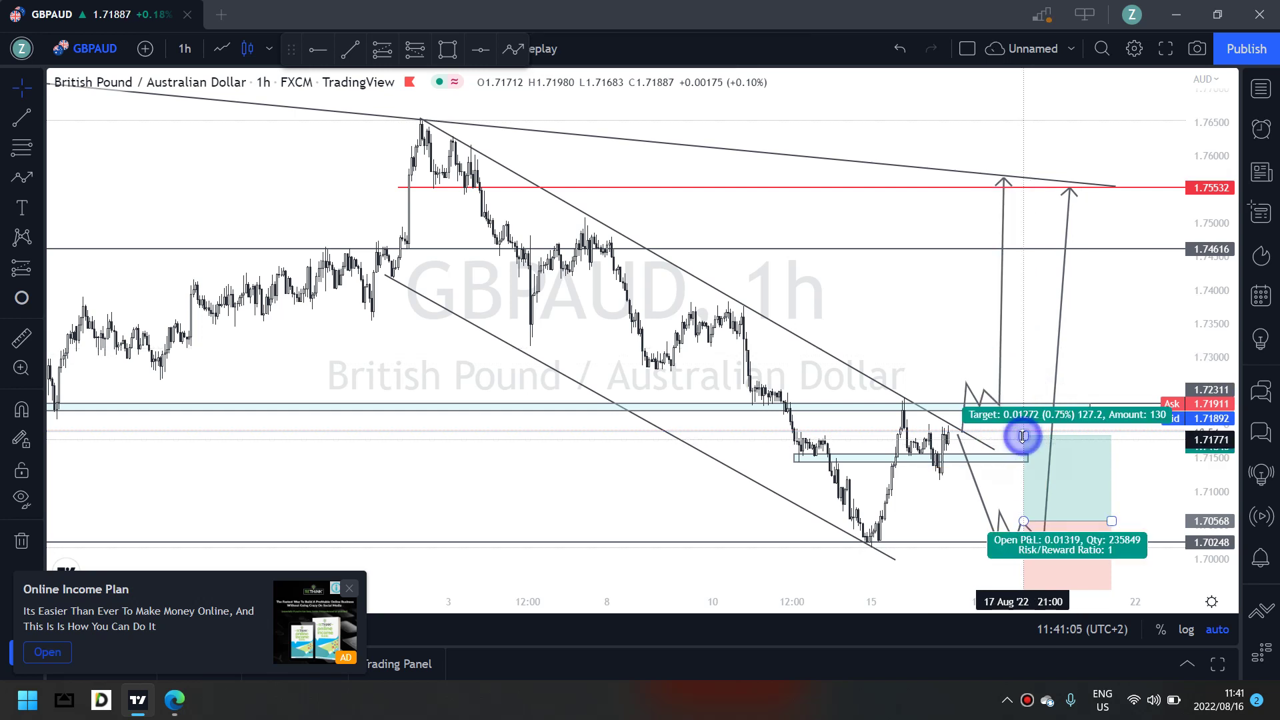
mouse_move(1064, 208)
mouse_down()
mouse_move(1020, 192)
mouse_move(1030, 188)
mouse_up()
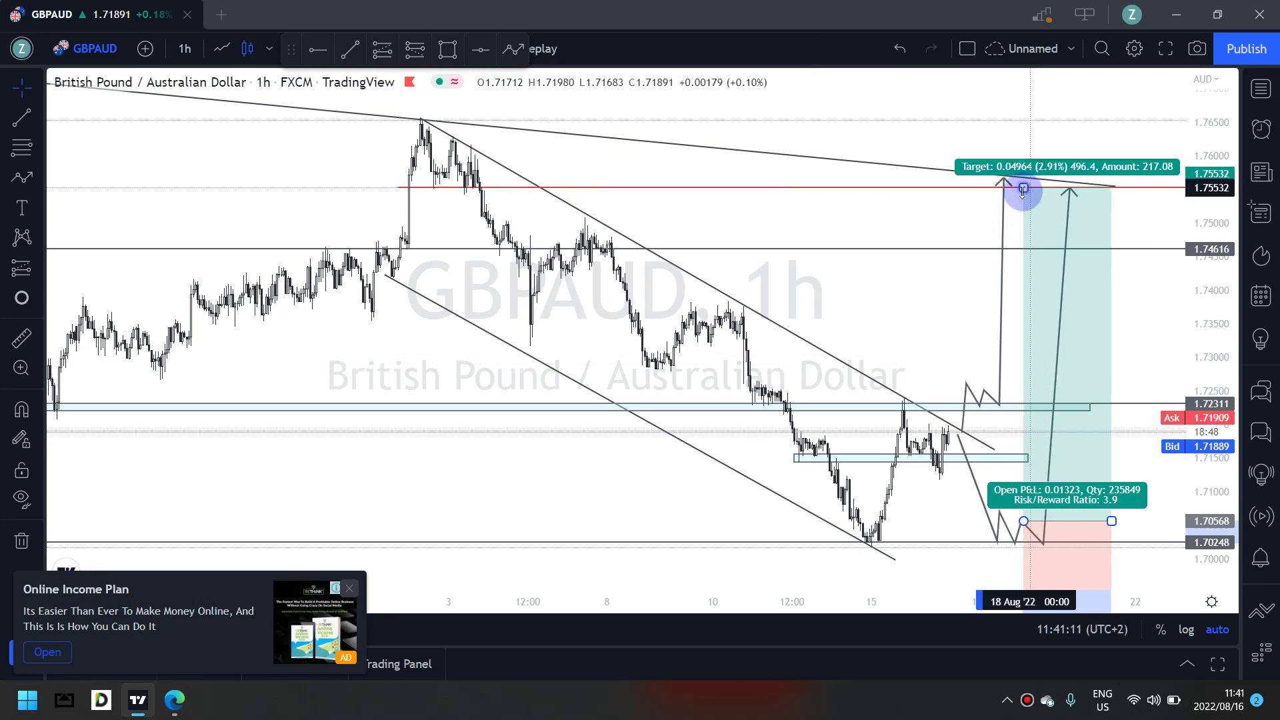
click(1004, 203)
key(Delete)
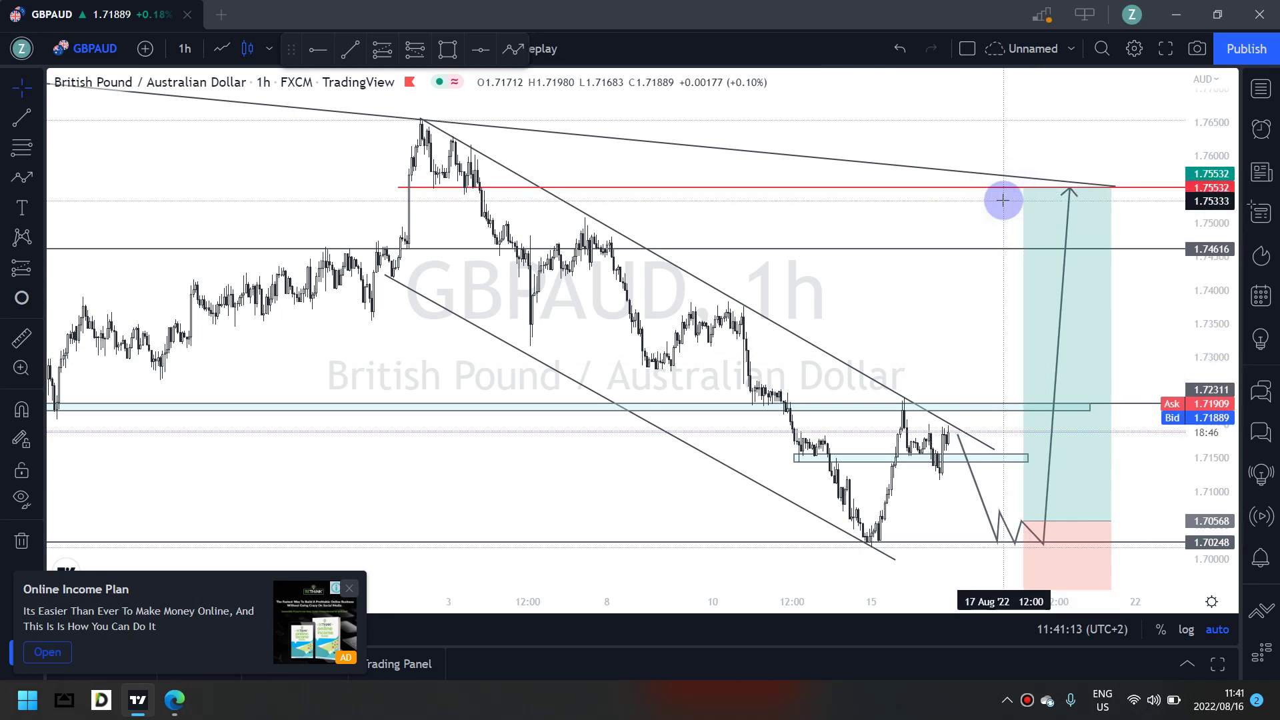
click(1068, 192)
key(Delete)
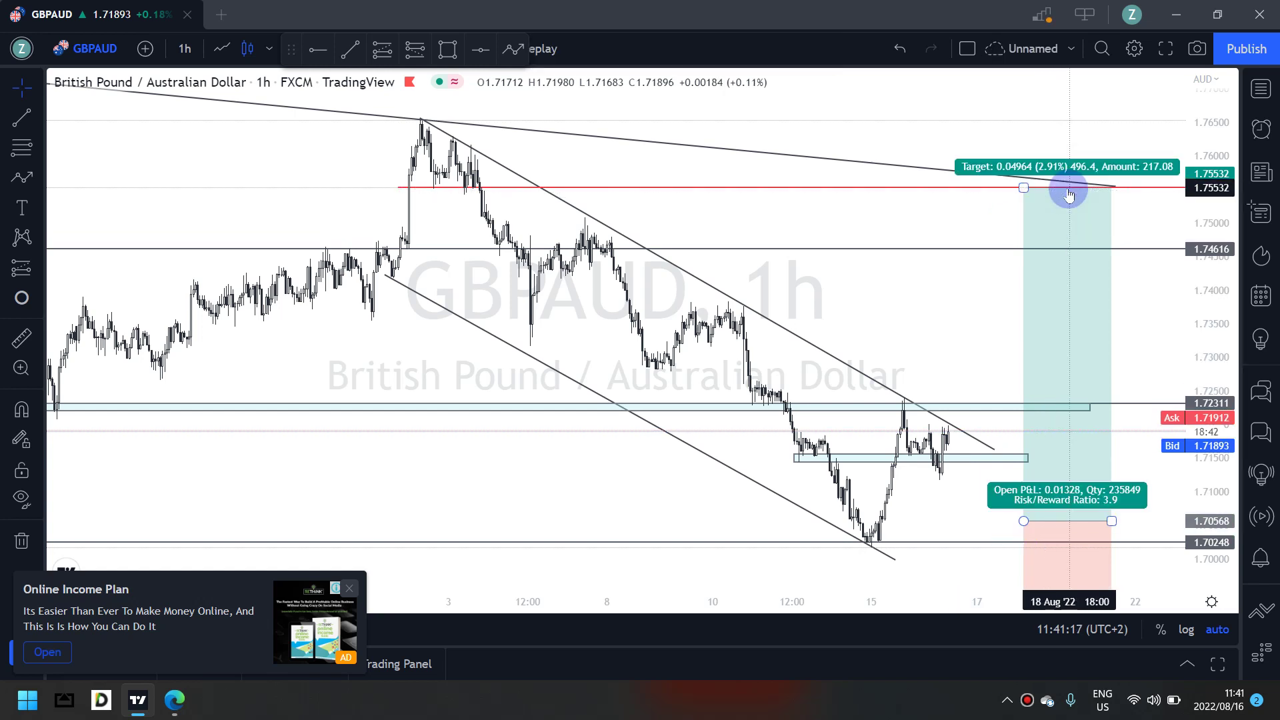
click(901, 49)
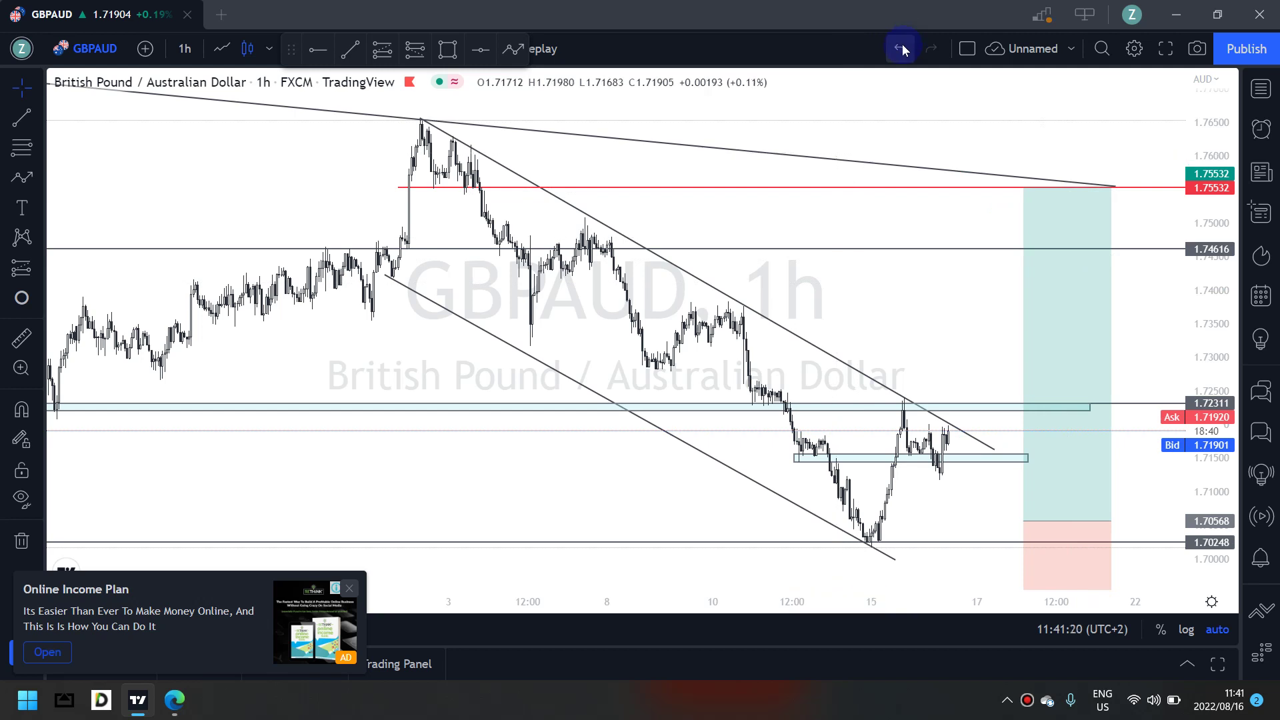
Set the long position's stop level to 60 ticks in its settings
click(1042, 575)
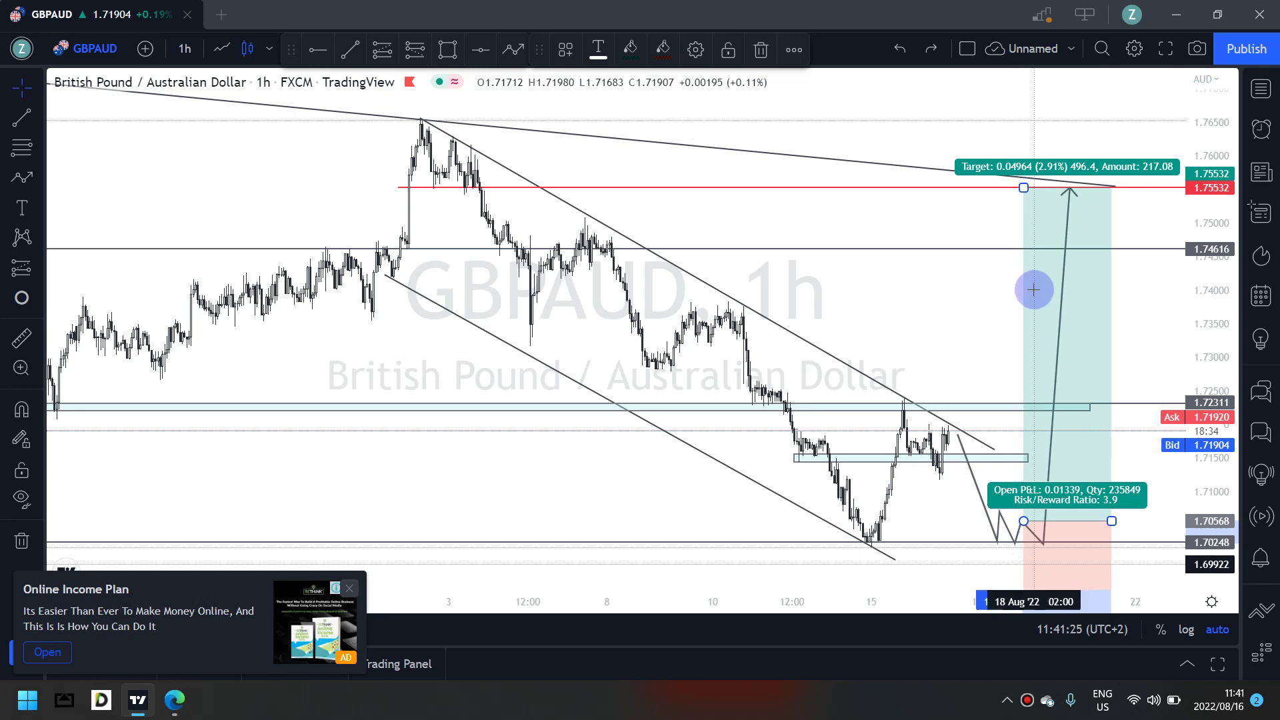
click(1053, 322)
click(1053, 323)
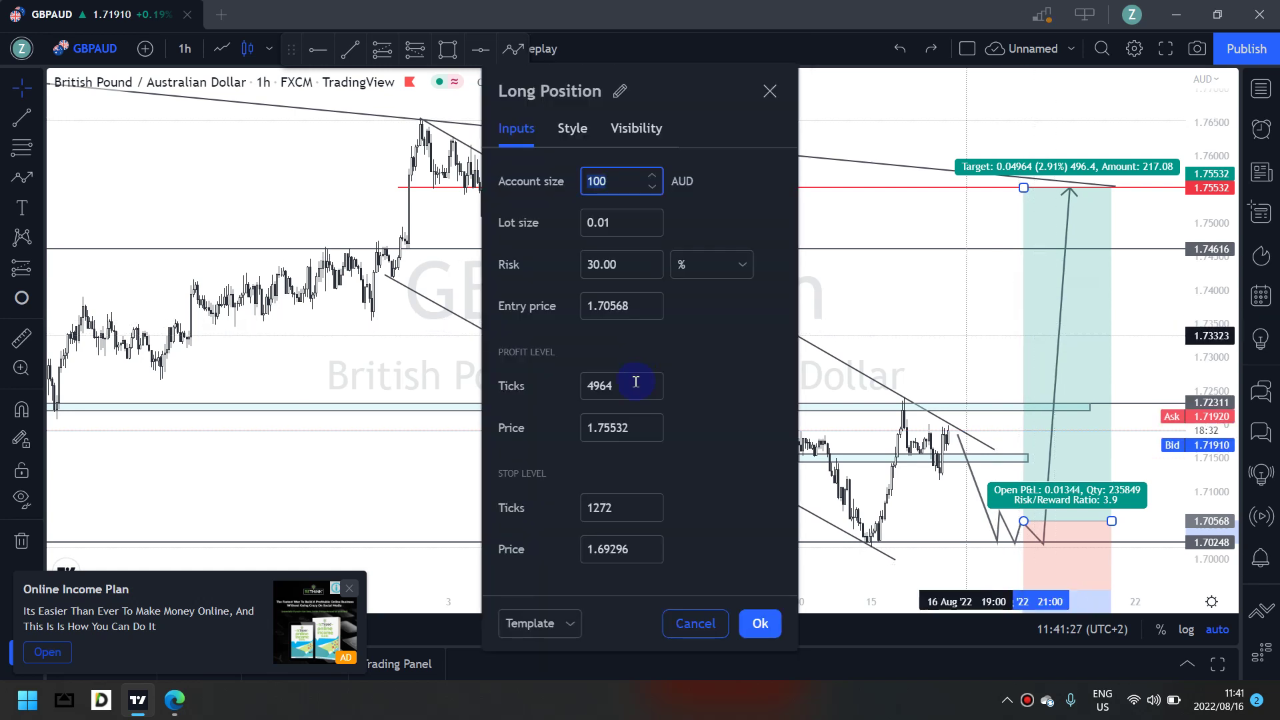
click(621, 503)
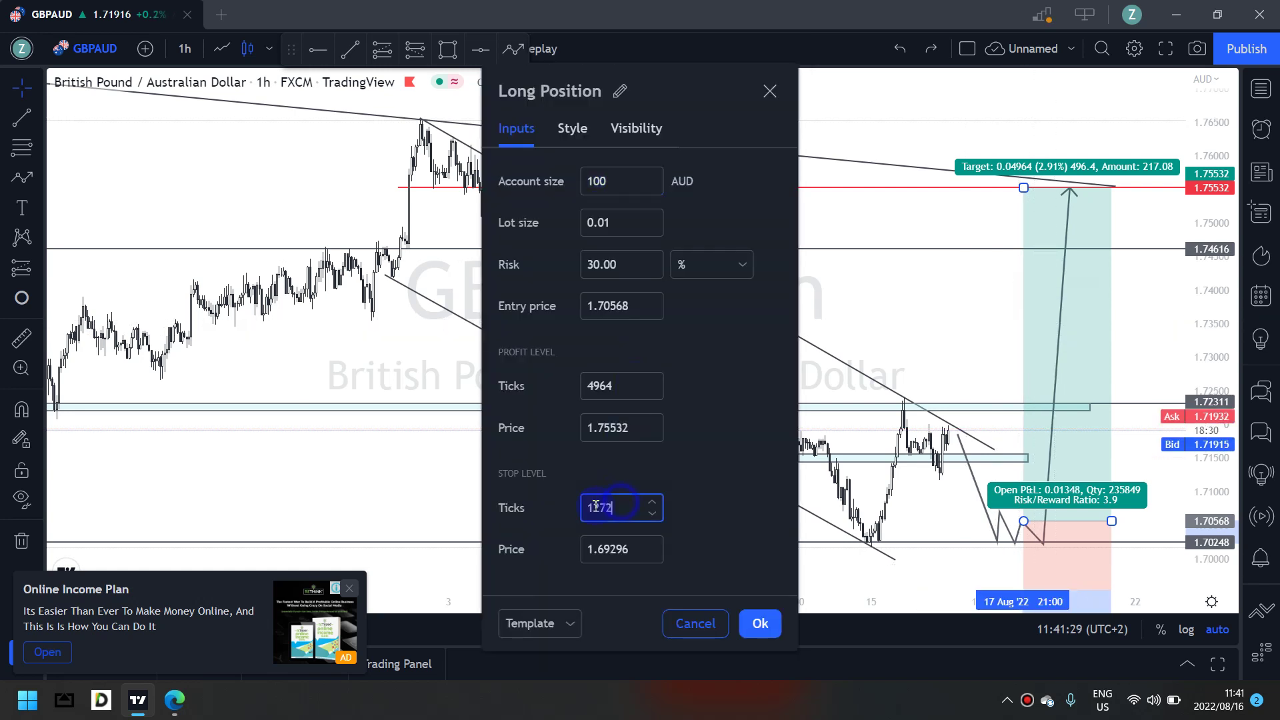
text(6)
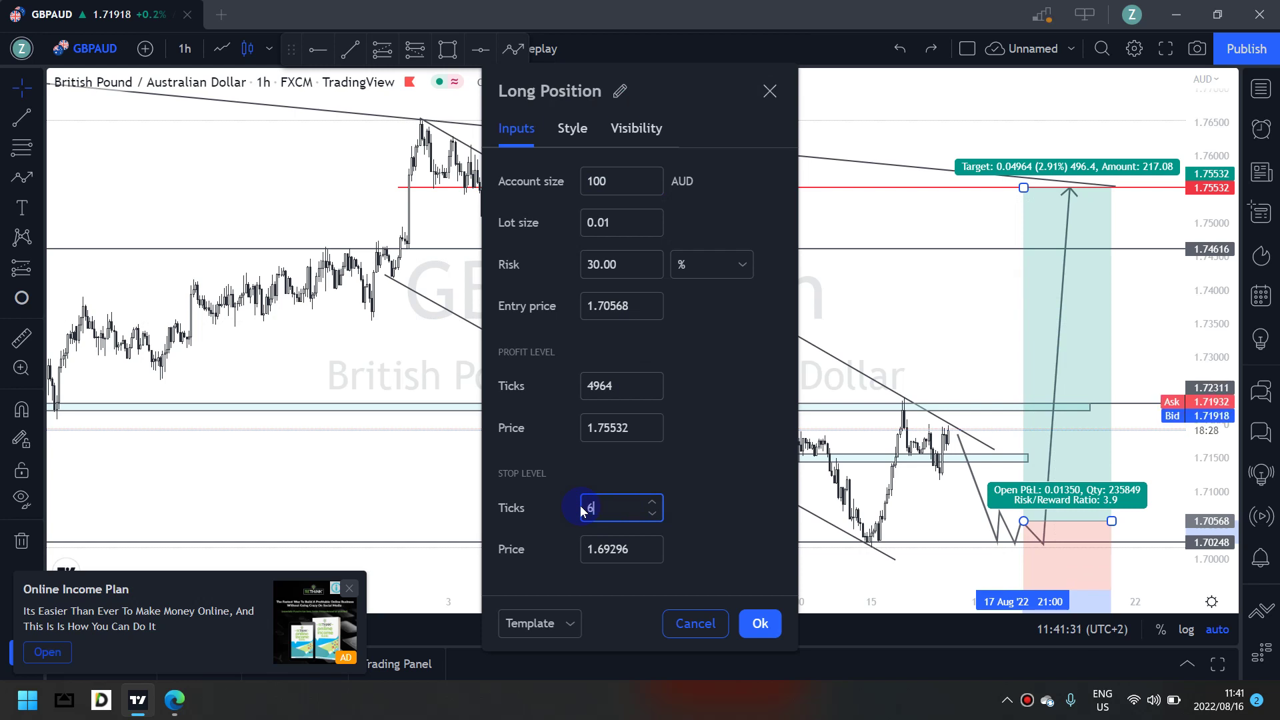
text(0)
click(1055, 555)
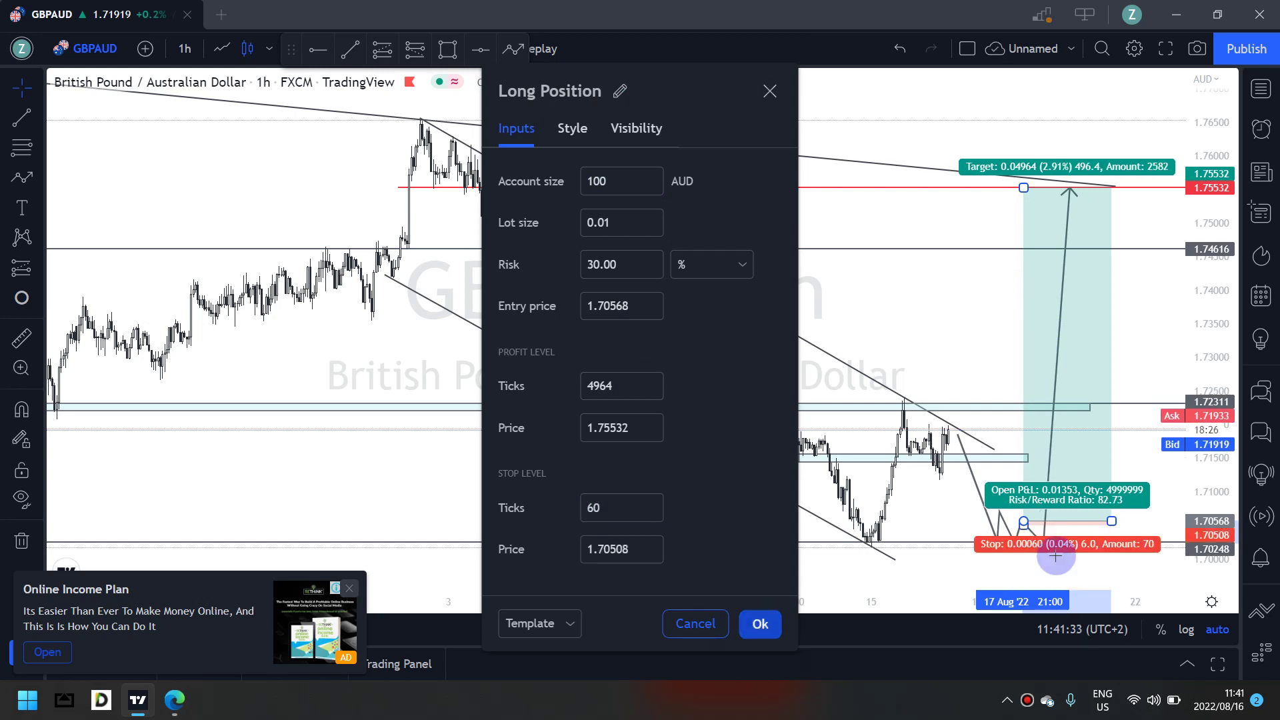
key(Return)
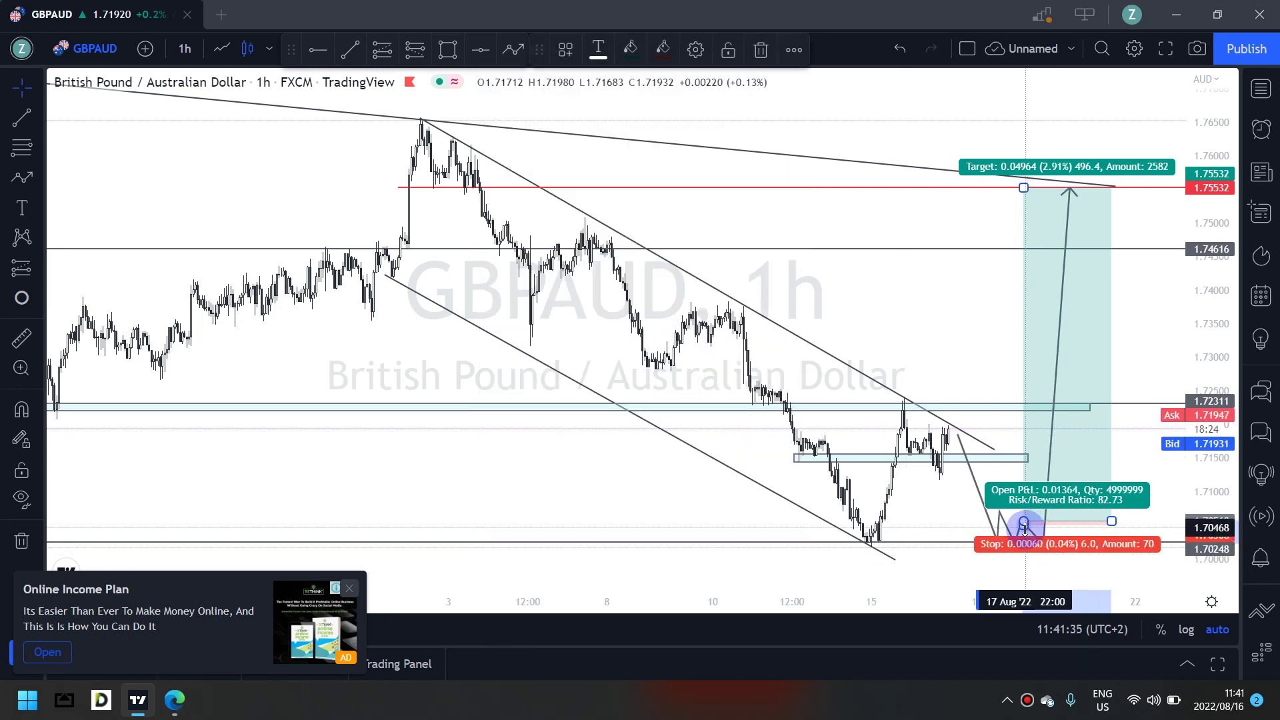
Lower the long position's stop to 1.69972, just below the 1.70248 level
drag(1025, 529, 1043, 559)
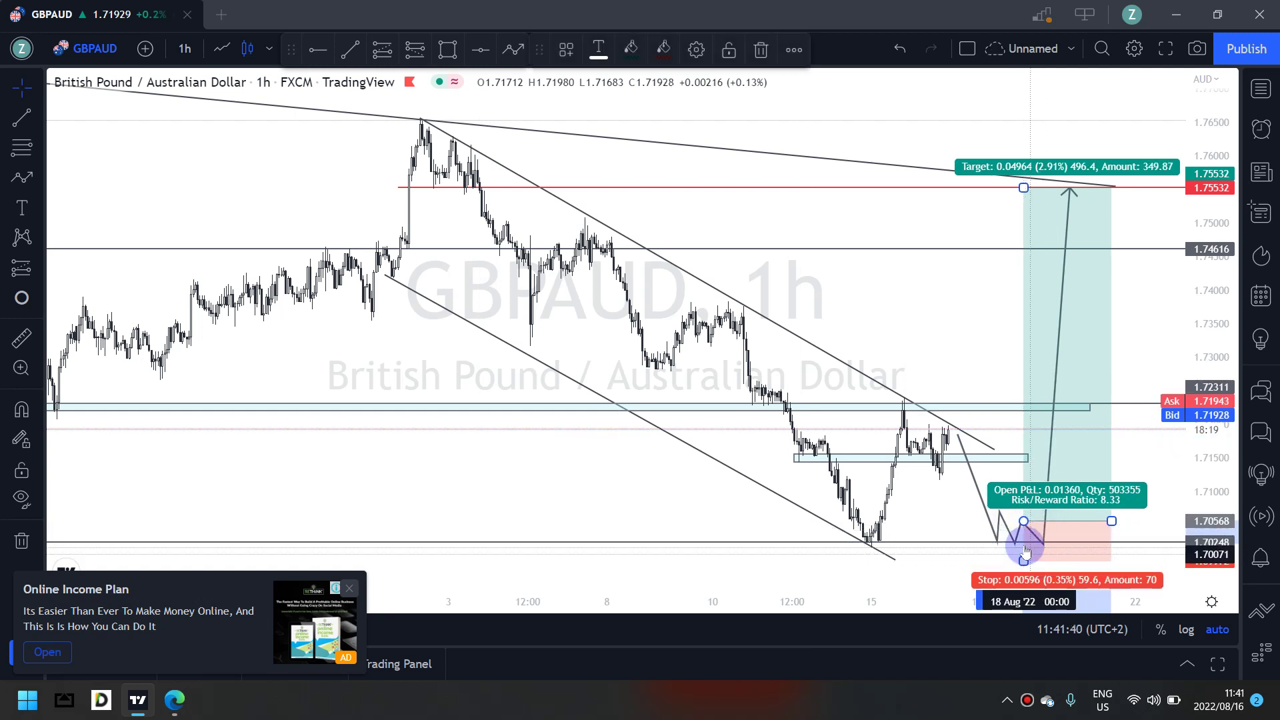
click(967, 563)
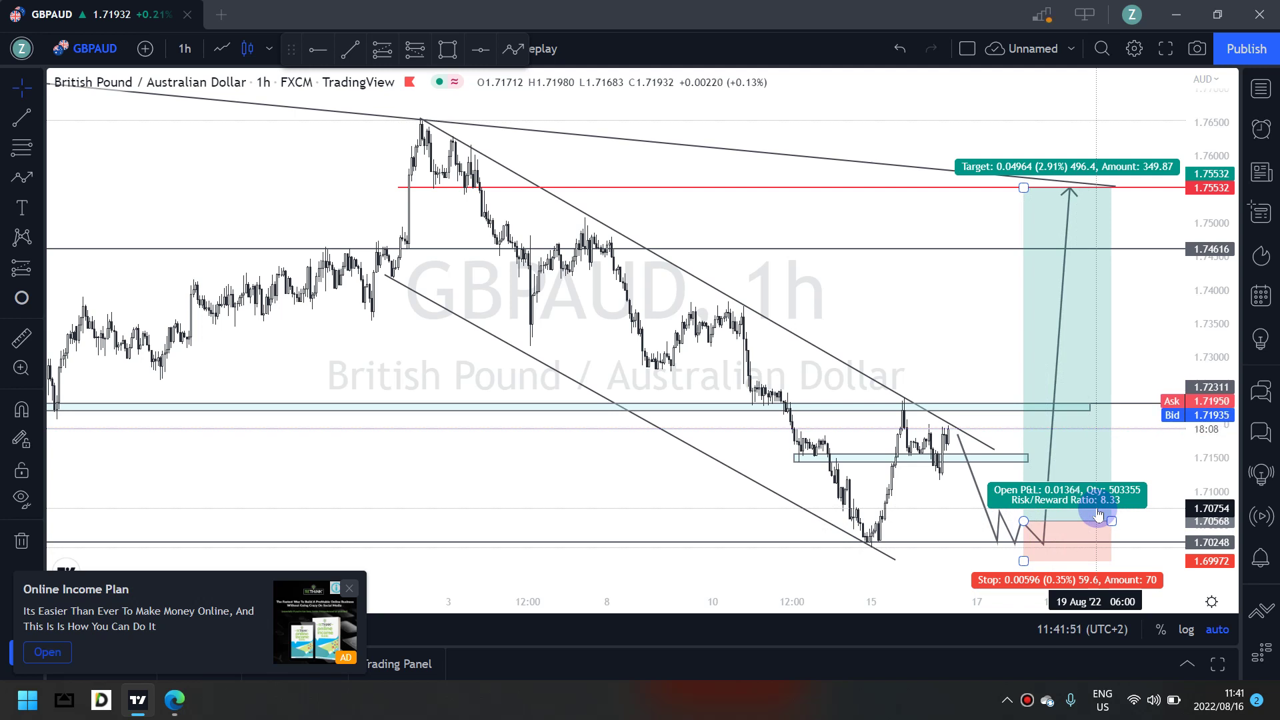
click(454, 212)
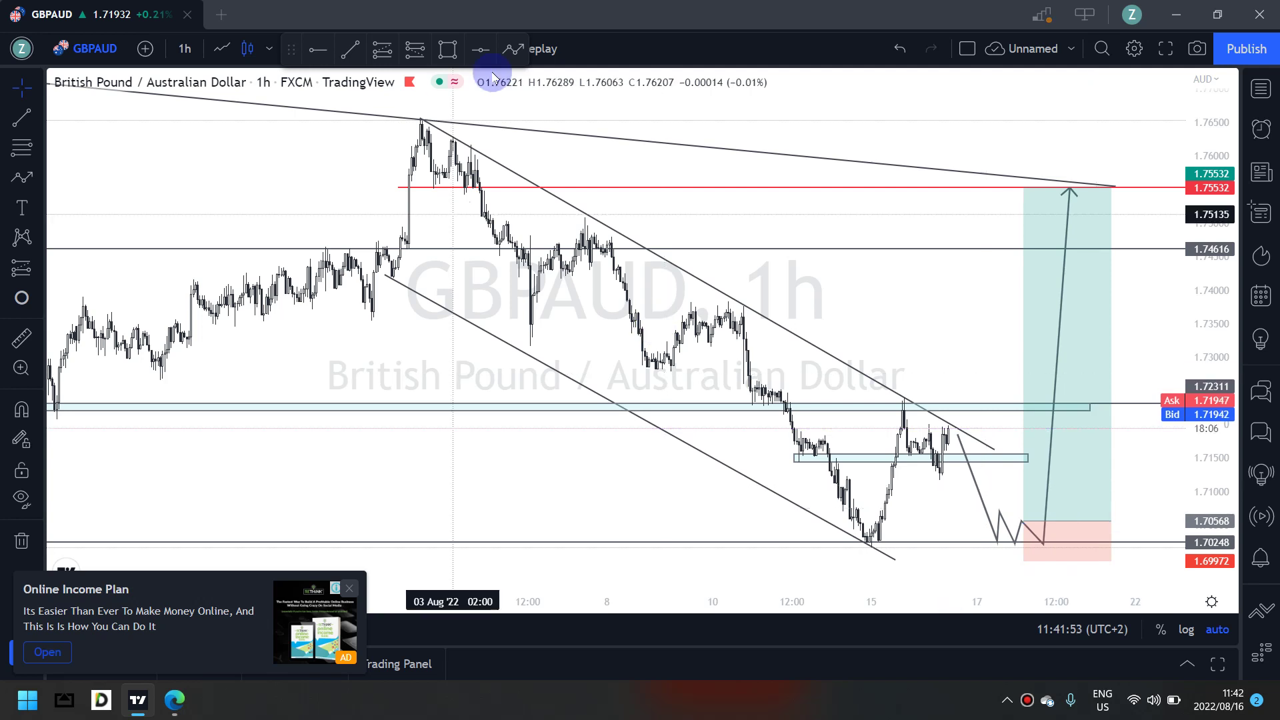
click(518, 50)
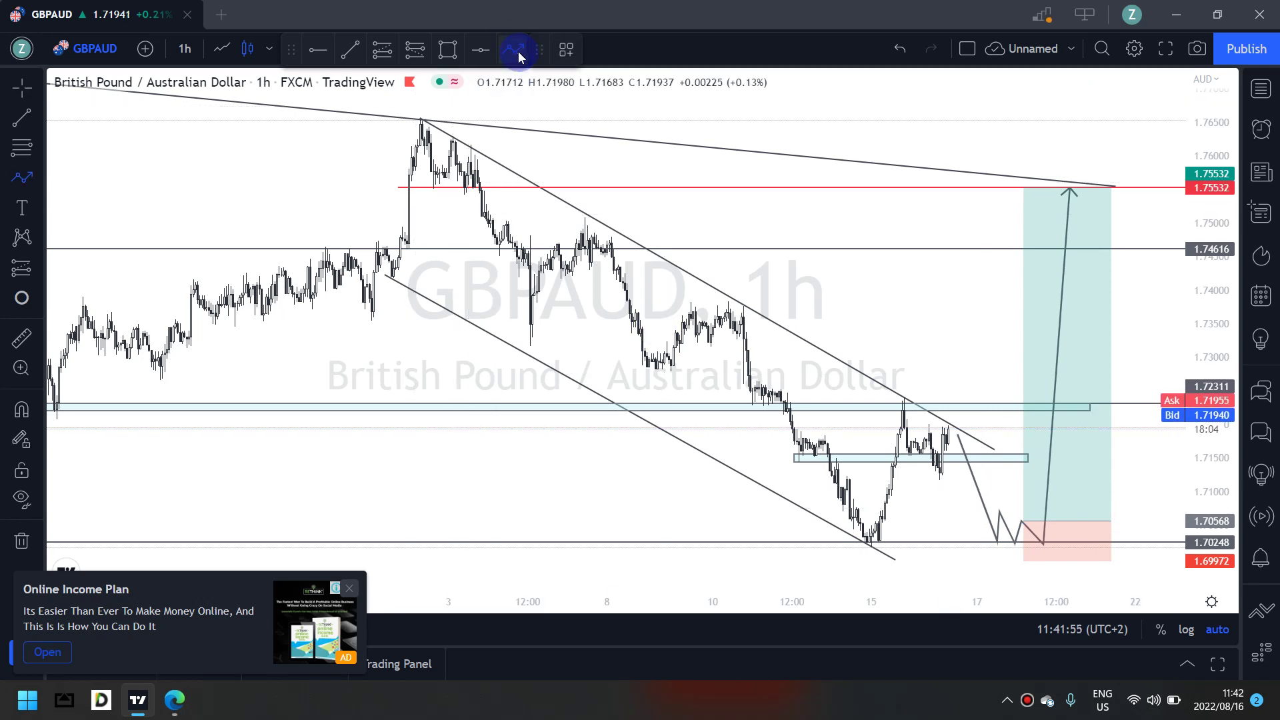
click(869, 550)
click(939, 421)
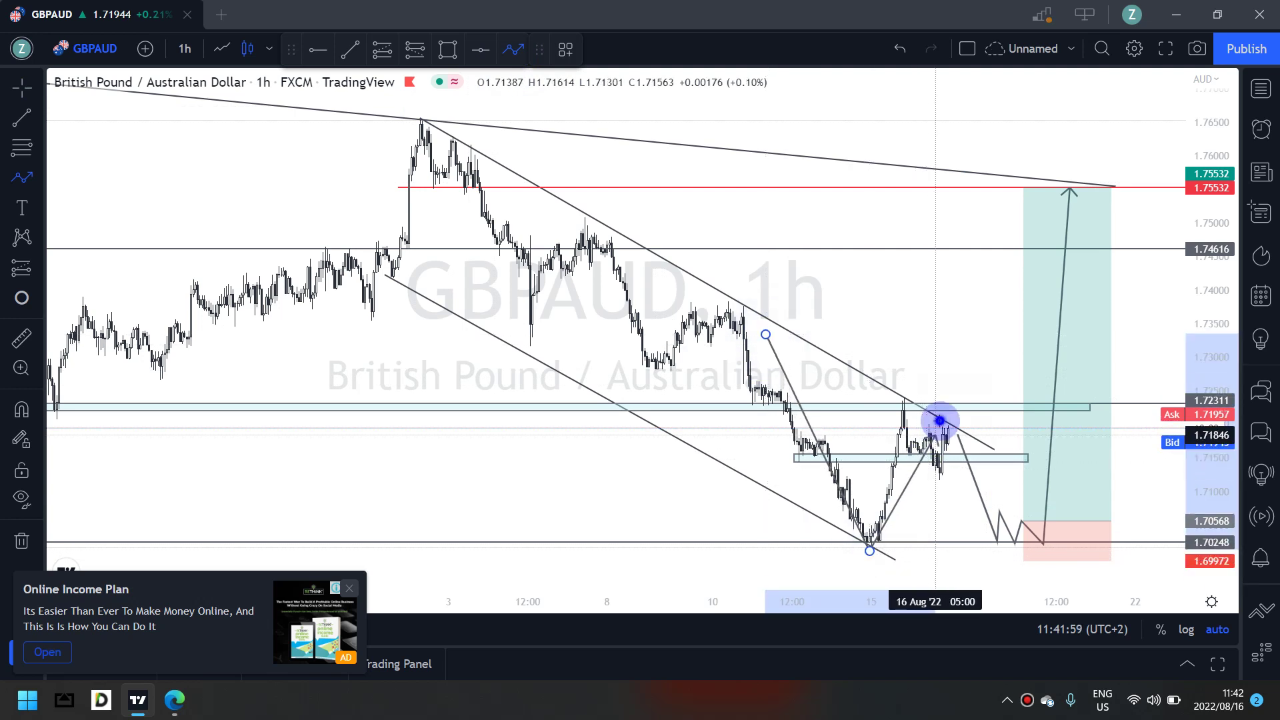
double_click(1027, 550)
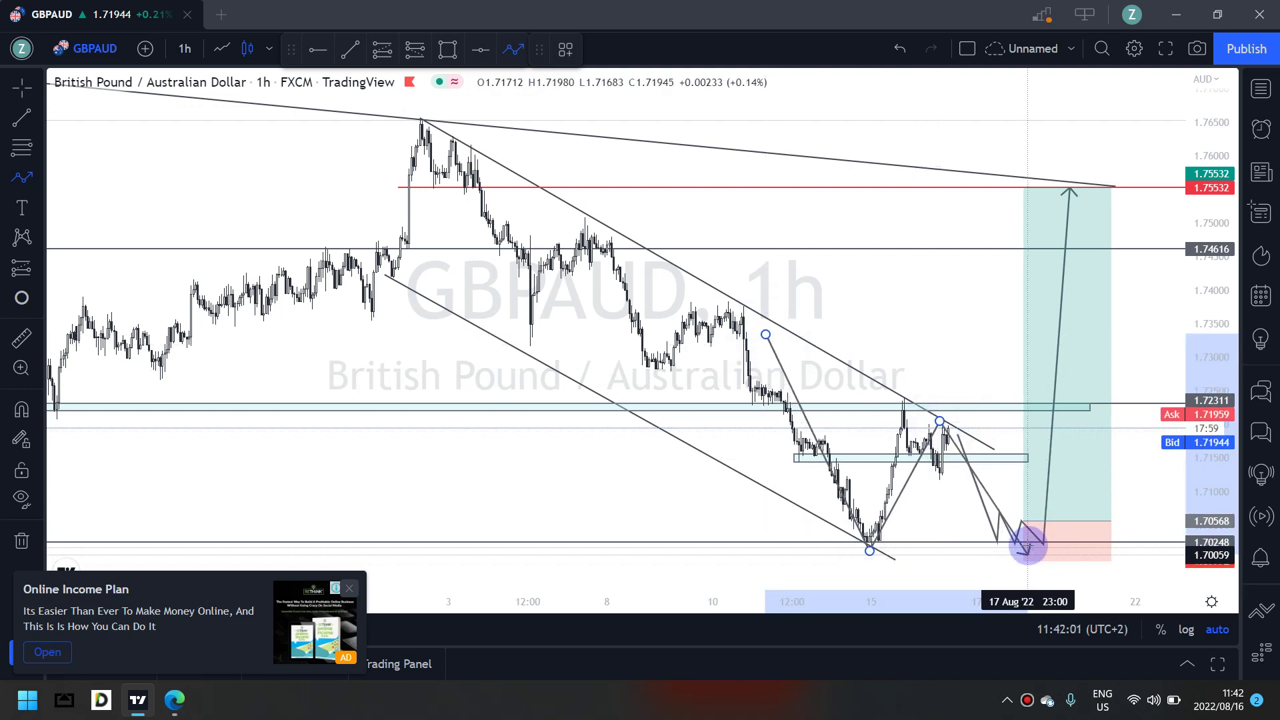
drag(1029, 548, 1076, 190)
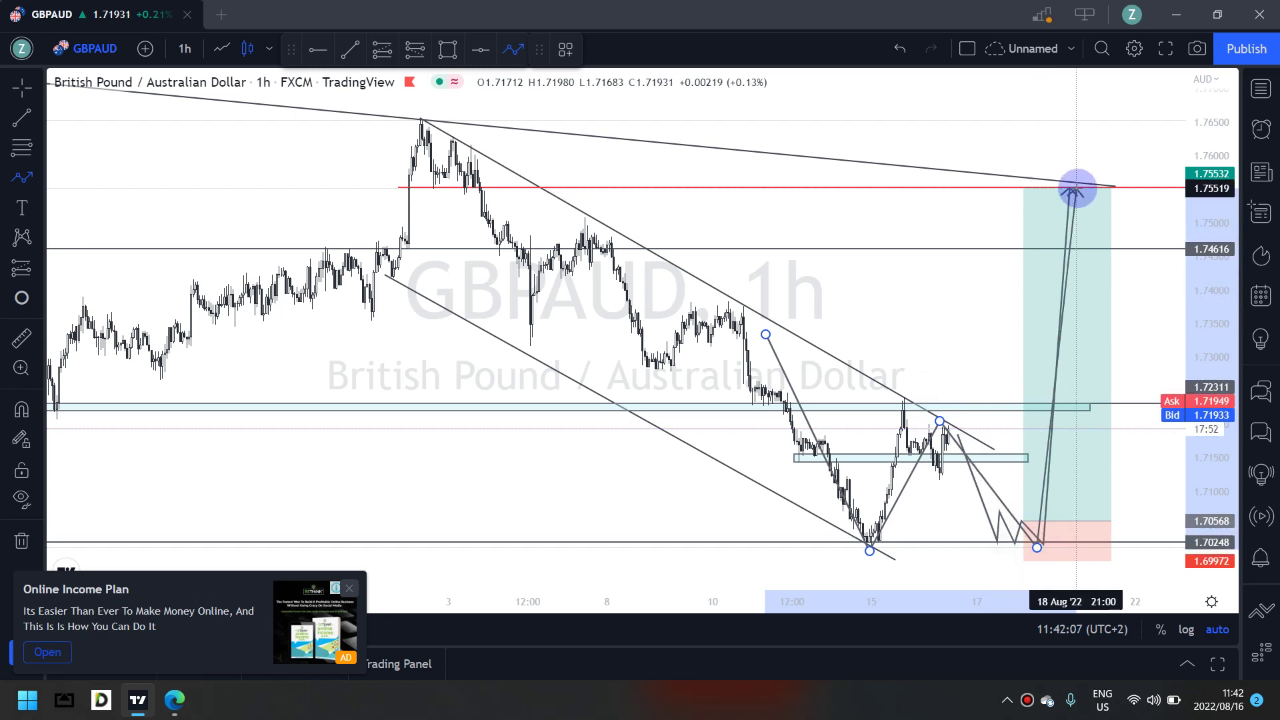
click(1074, 191)
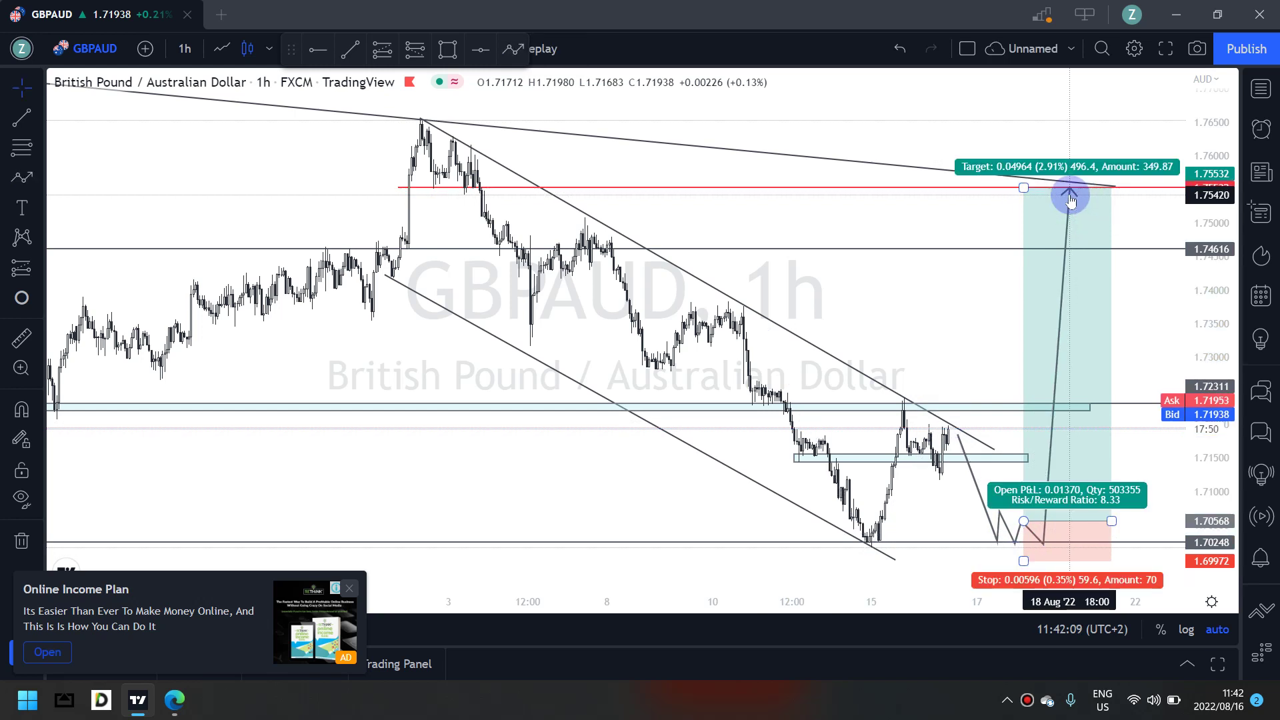
Remove the long position and the projection path that retests the 1.70248 level before rising to the red level
click(1100, 514)
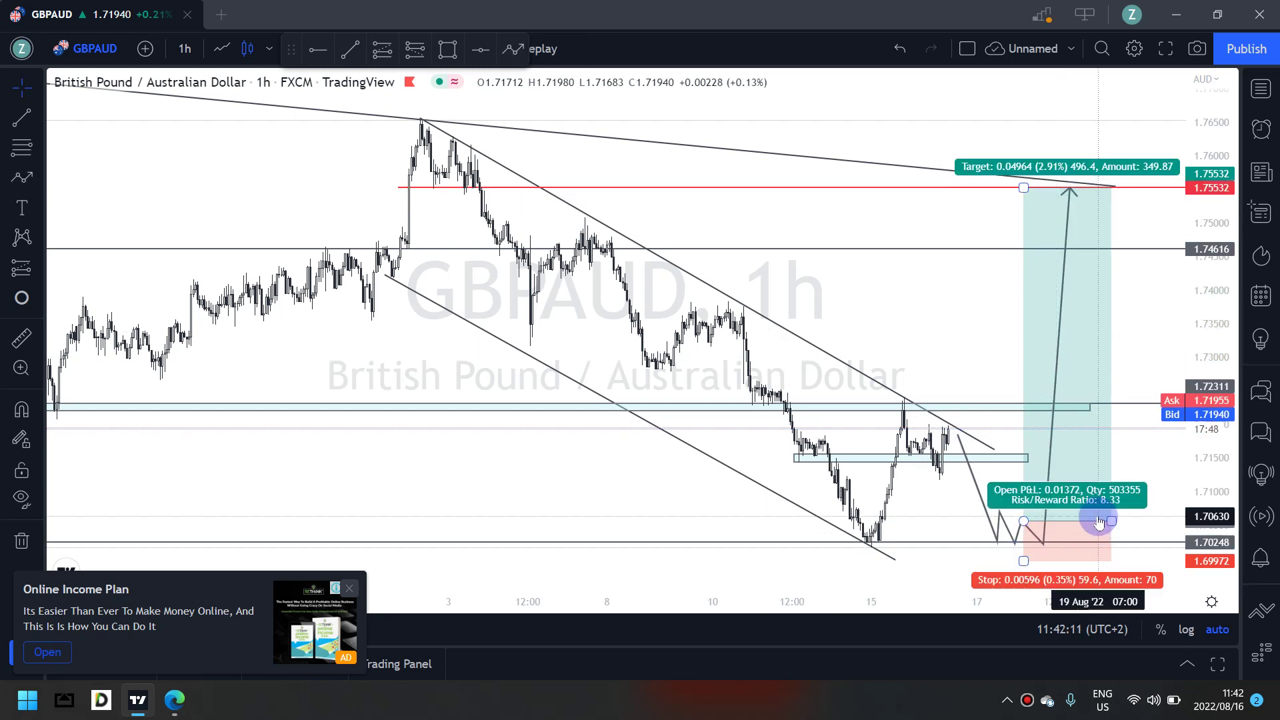
click(1076, 526)
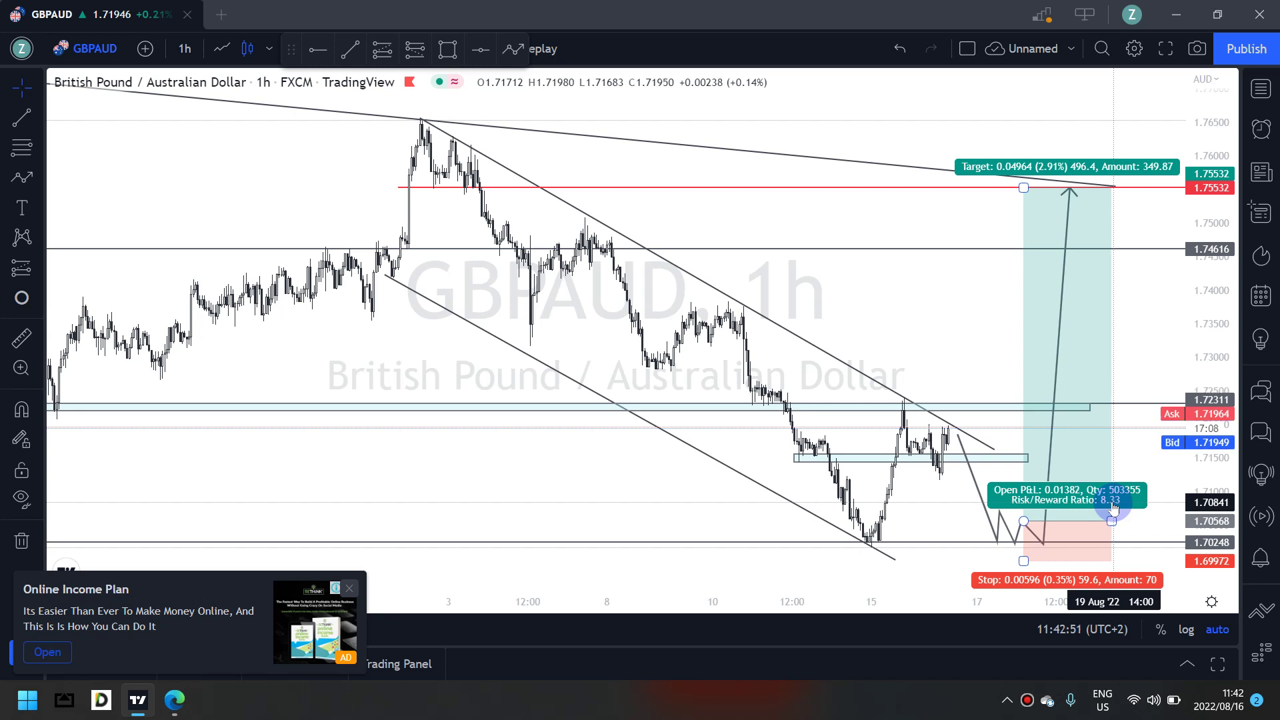
click(1112, 507)
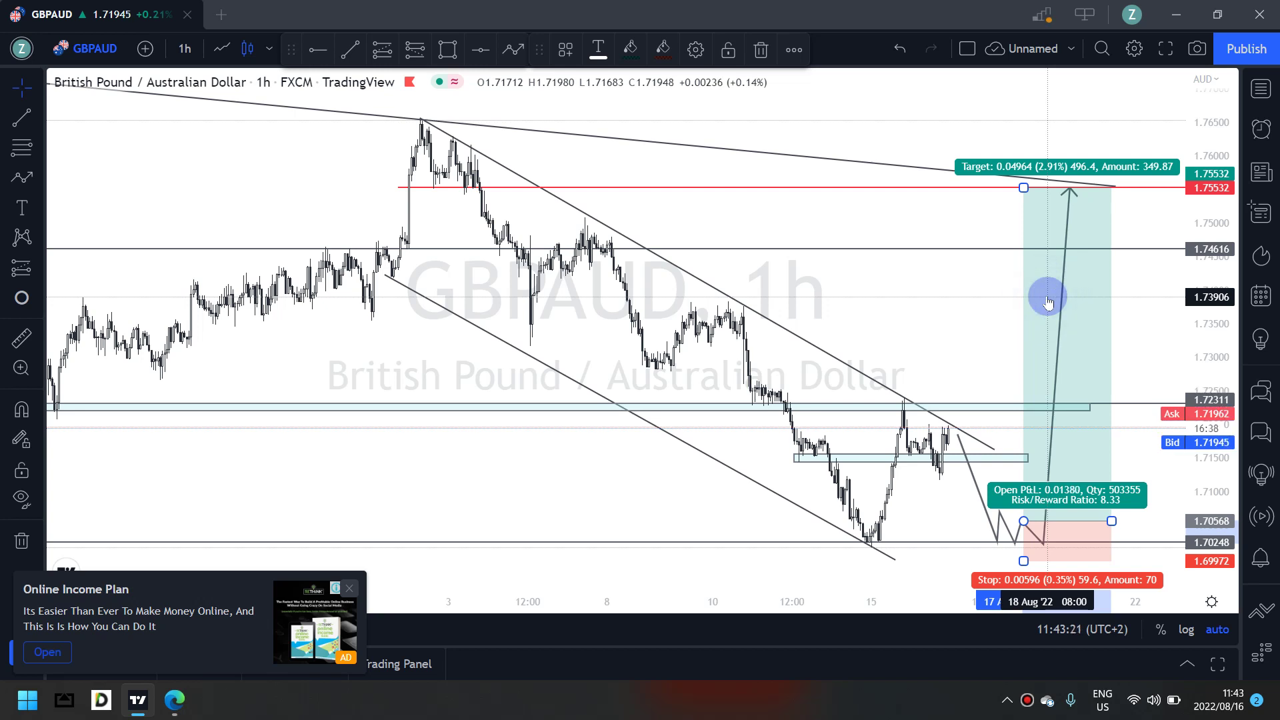
key(Delete)
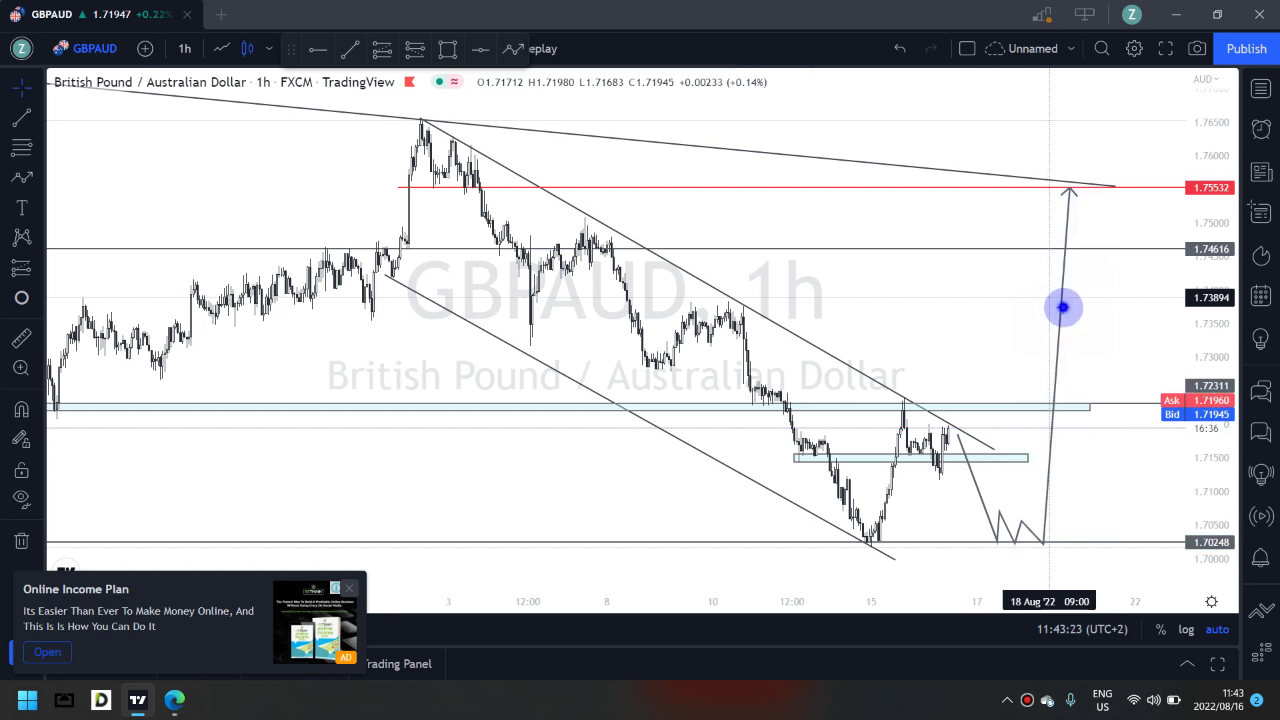
click(1062, 313)
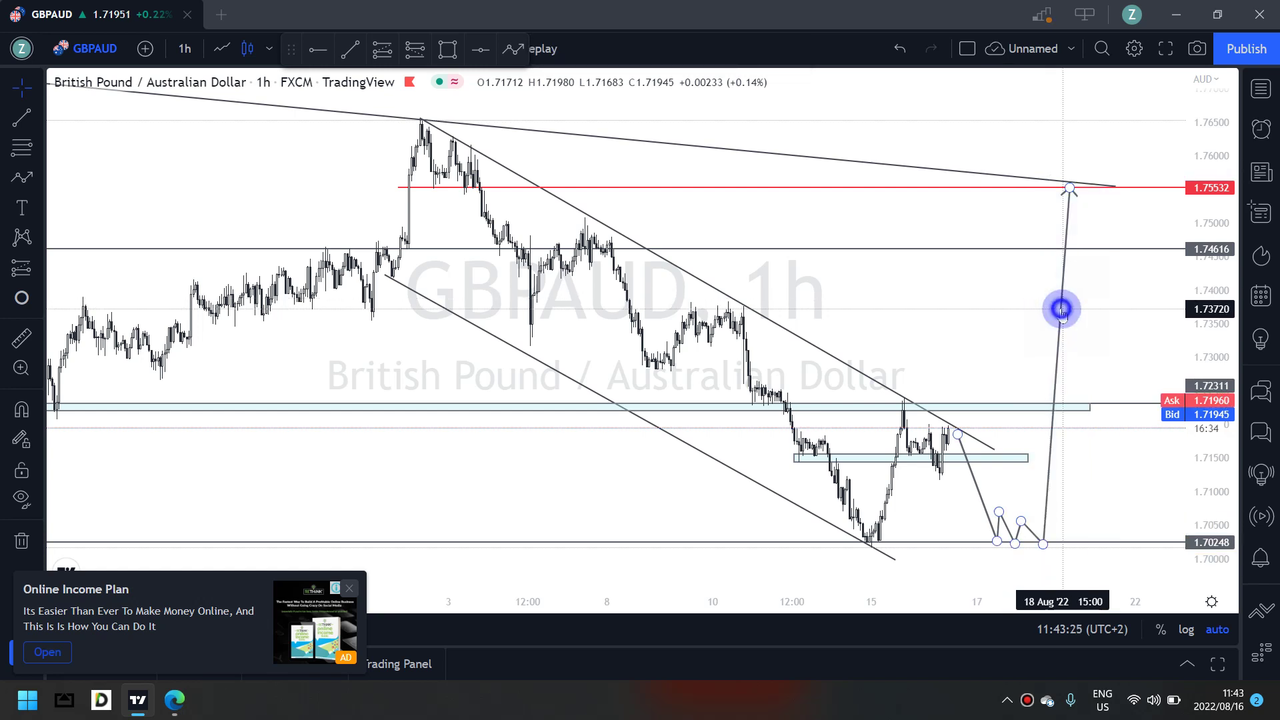
key(Delete)
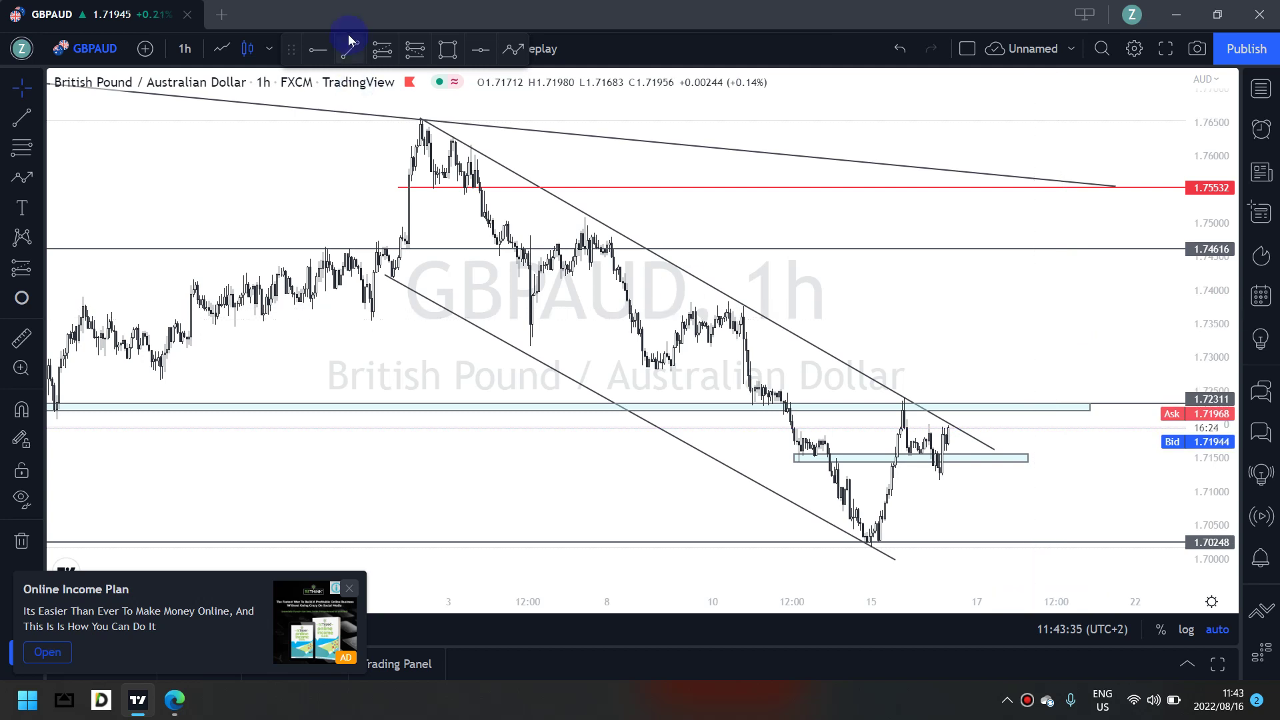
Draw a breakout projection path from about 1.7188 at the channel's upper trendline up to the red 1.75532 level
click(520, 49)
click(970, 433)
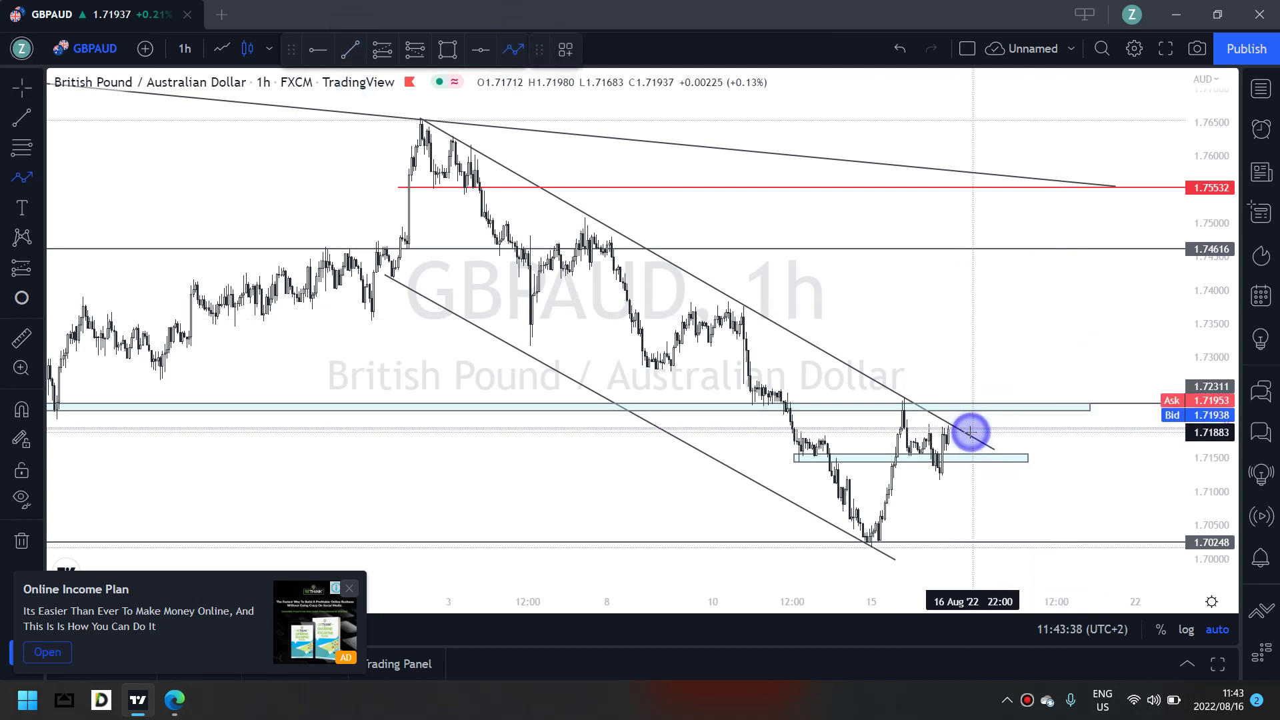
click(999, 192)
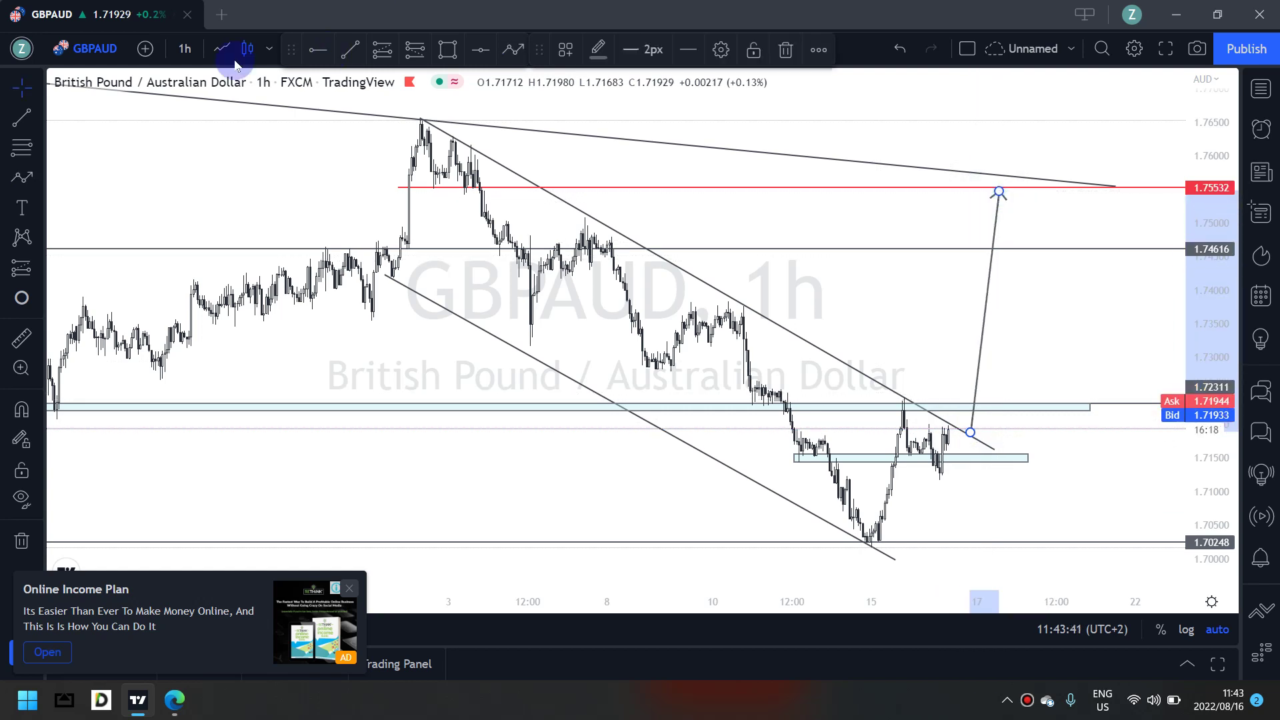
click(304, 181)
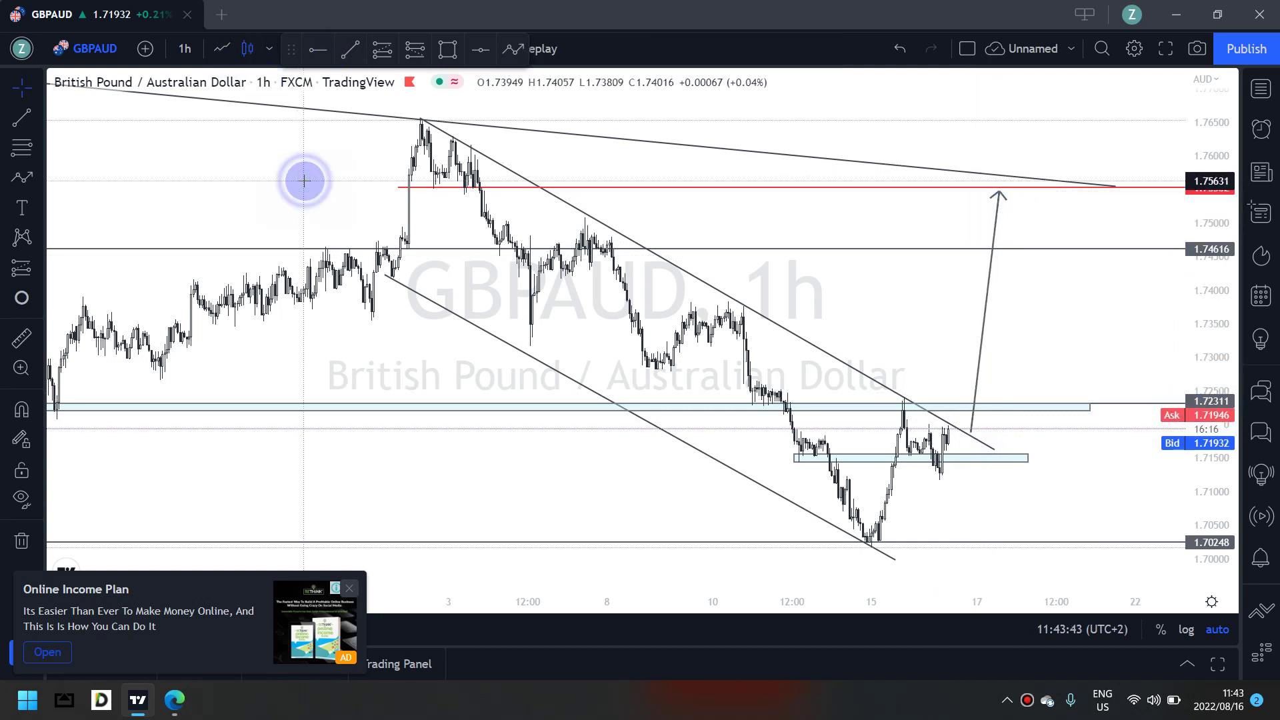
Draw a second projection path from the latest price down to the 1.70248 support and up to just below the red 1.75532 level
click(514, 49)
mouse_move(965, 435)
mouse_down()
mouse_move(998, 541)
mouse_move(1052, 197)
mouse_up()
double_click(1052, 197)
click(1081, 220)
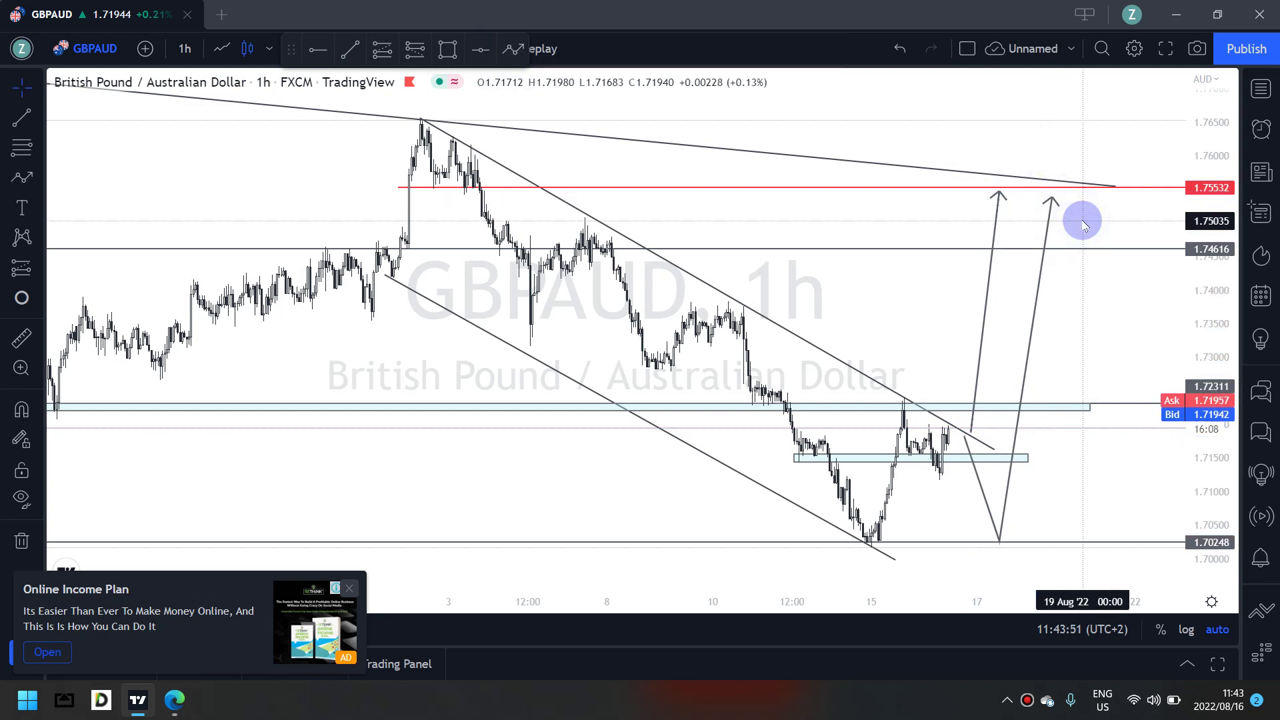
Switch the chart to GBPJPY and set its interval to 240 minutes (4 hours)
key(Down)
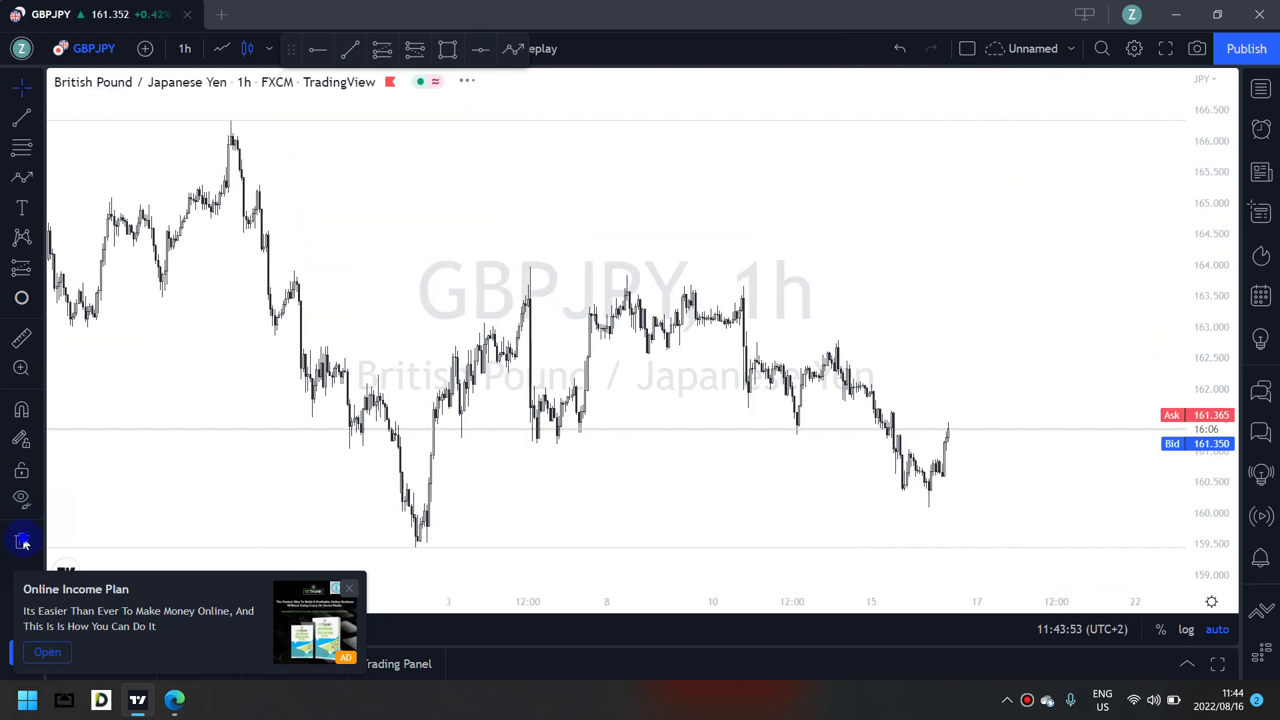
click(23, 543)
click(452, 530)
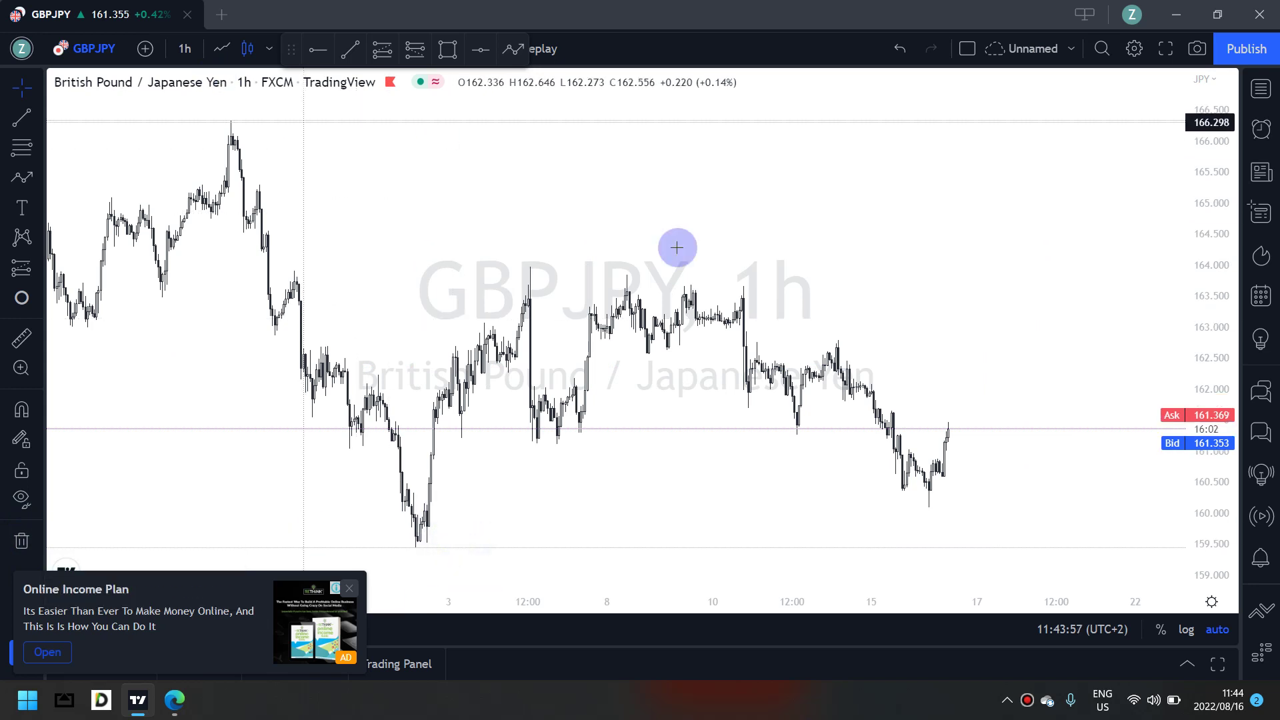
text(240)
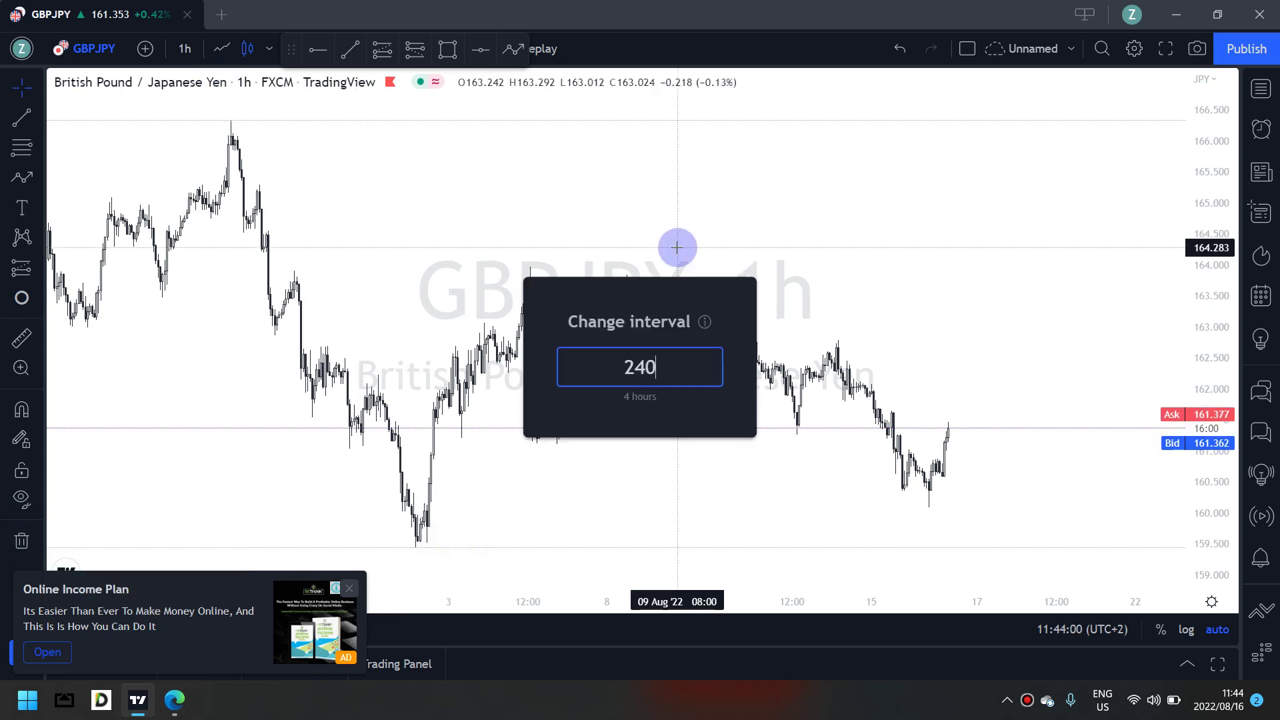
key(Return)
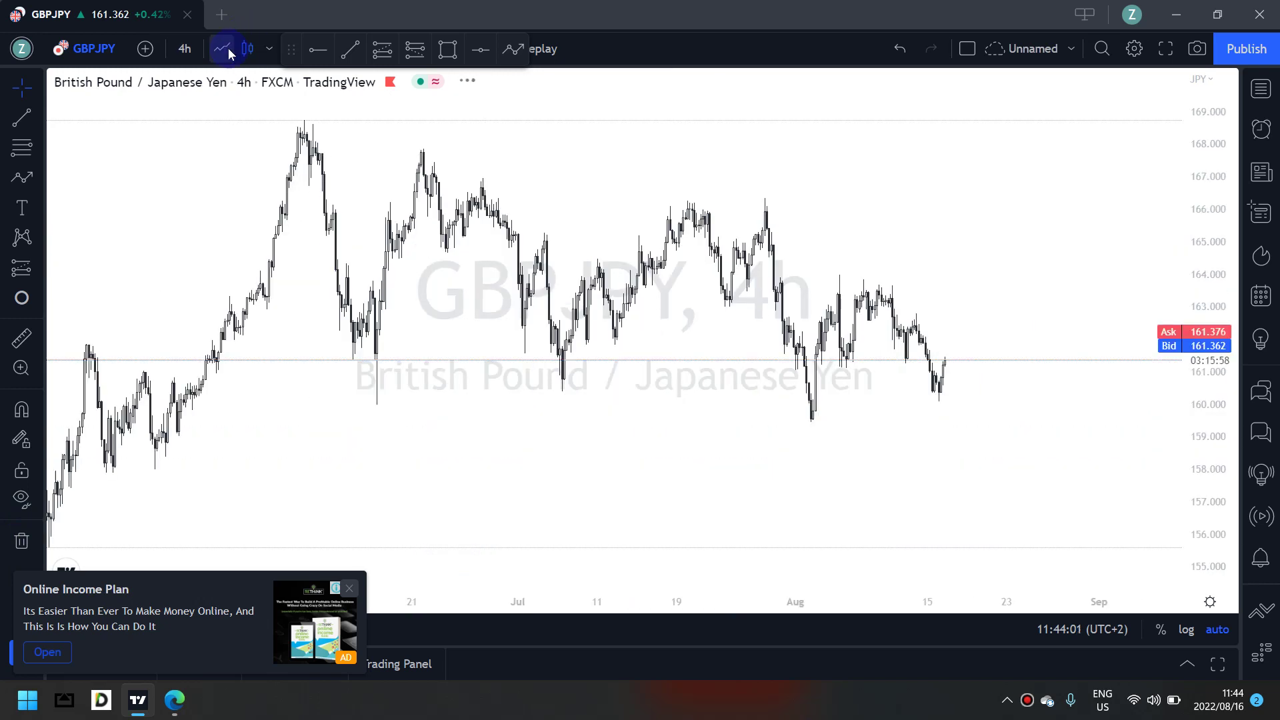
Show GBPJPY as a line chart and mark horizontal lines at 168.345, 161.830 and 157.911, plus a red horizontal ray at 164.728
click(228, 48)
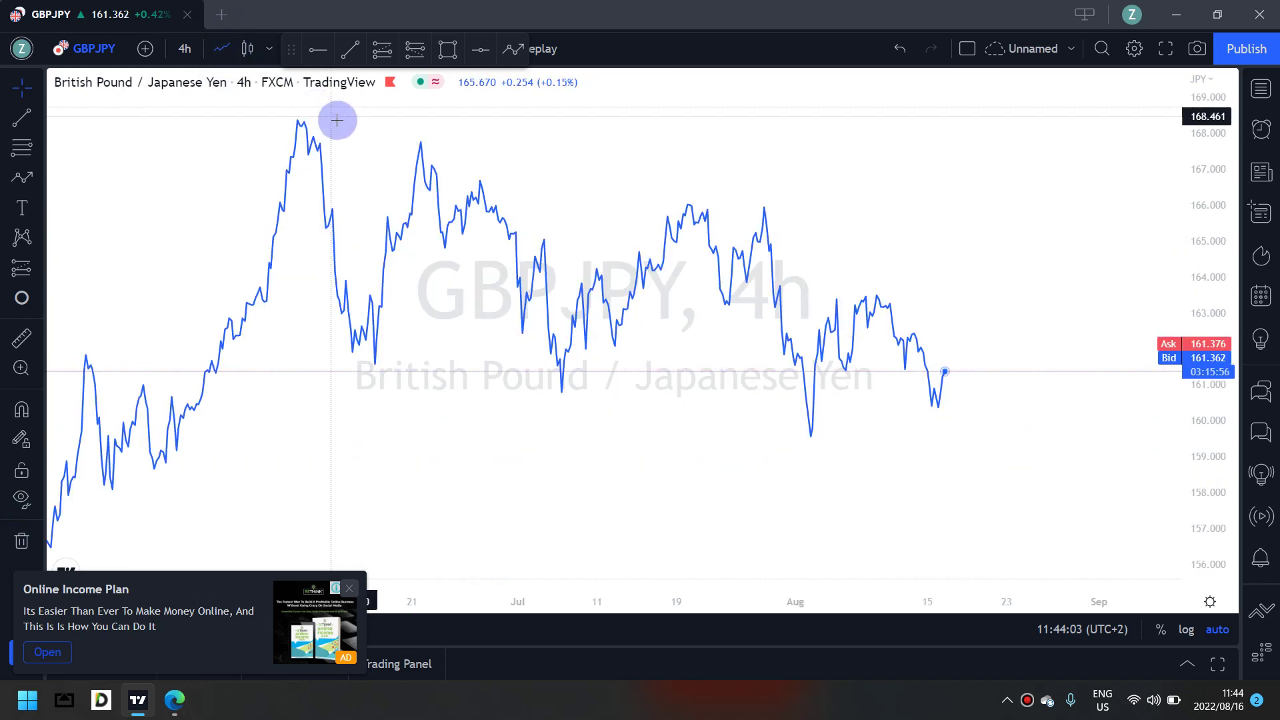
click(338, 122)
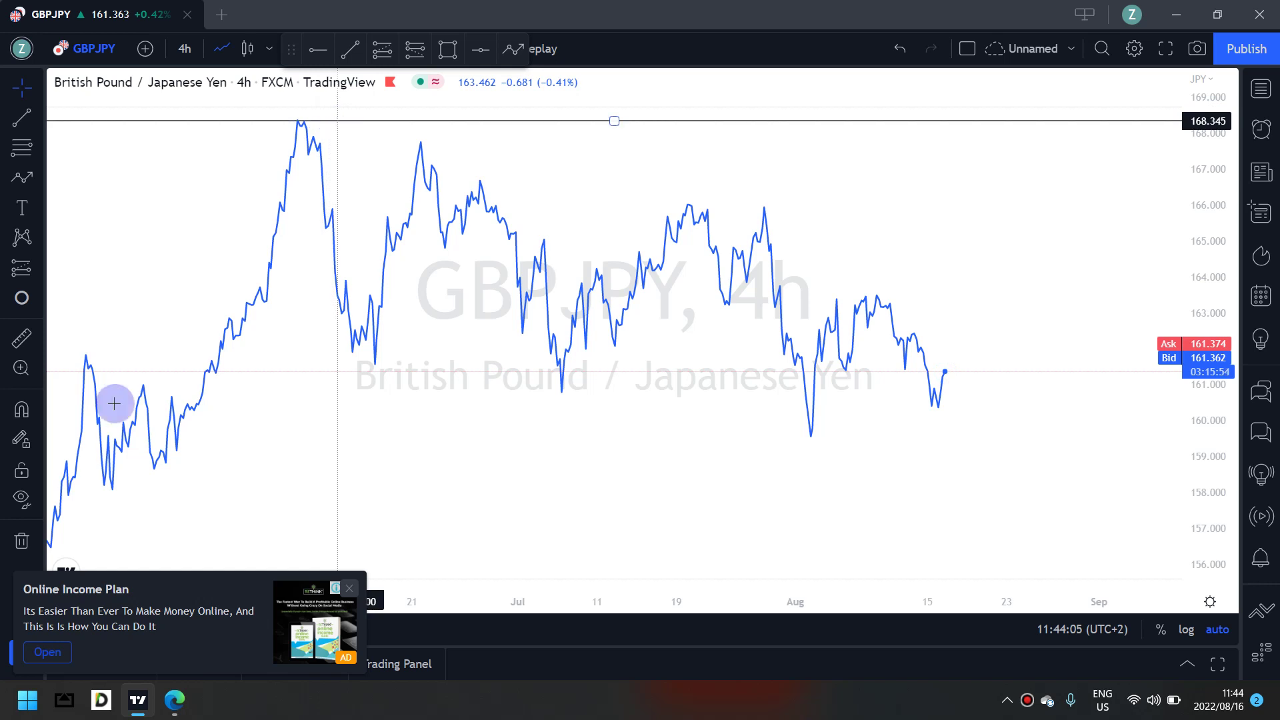
click(150, 495)
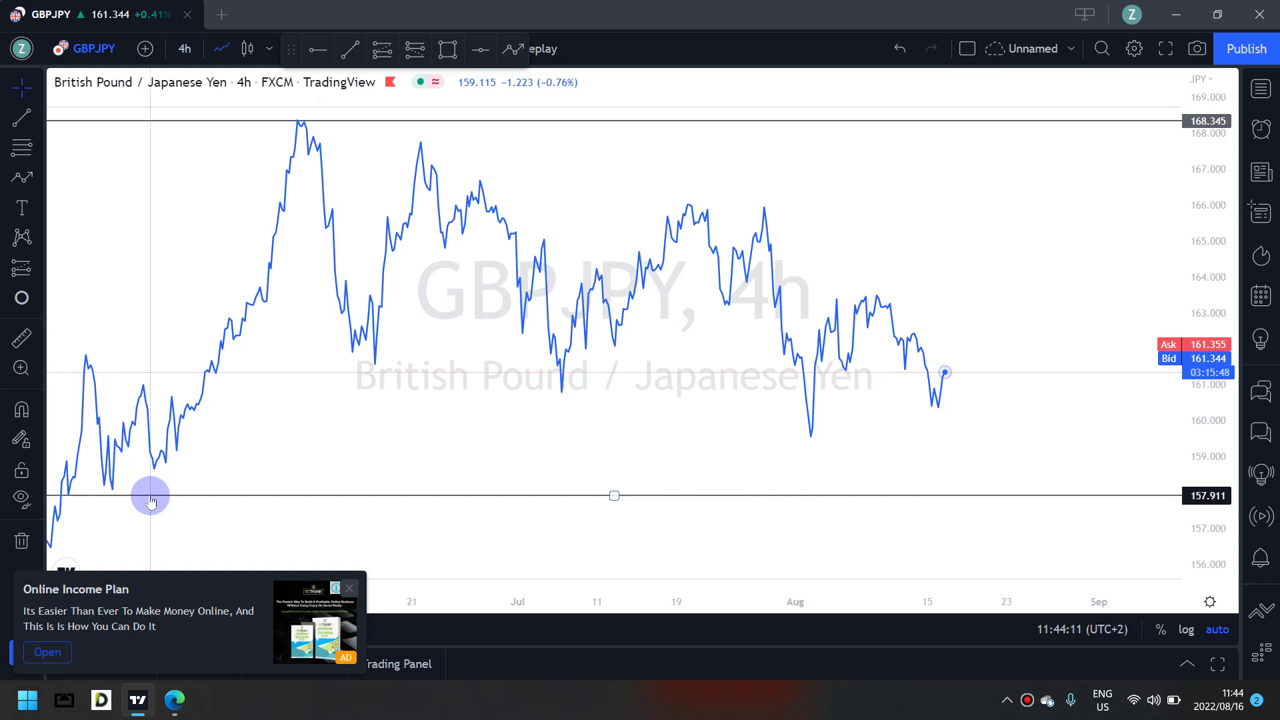
click(123, 355)
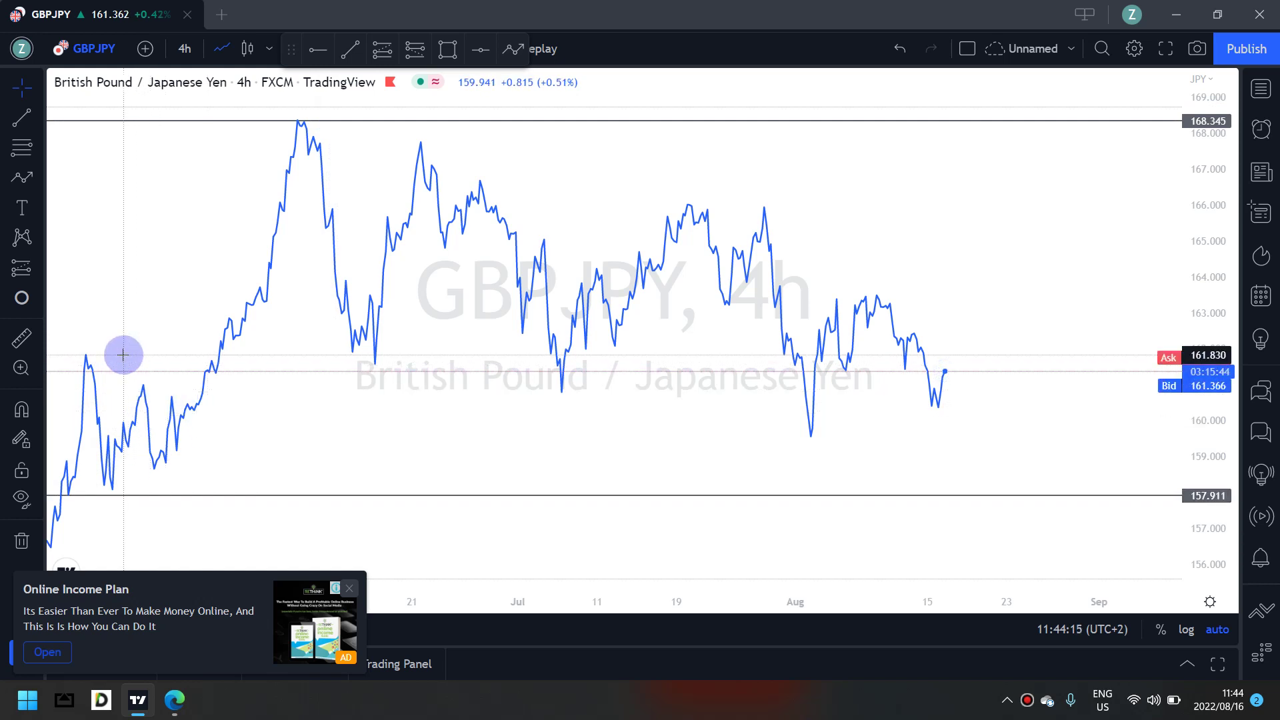
click(123, 355)
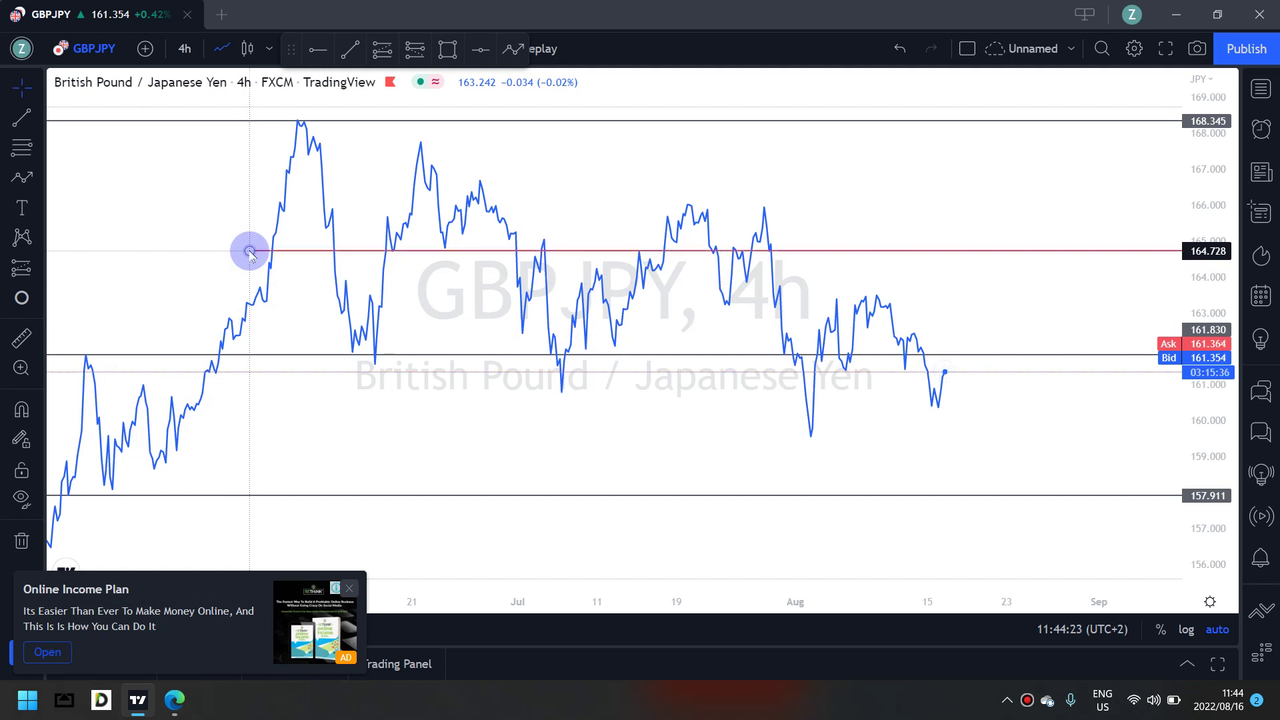
click(223, 261)
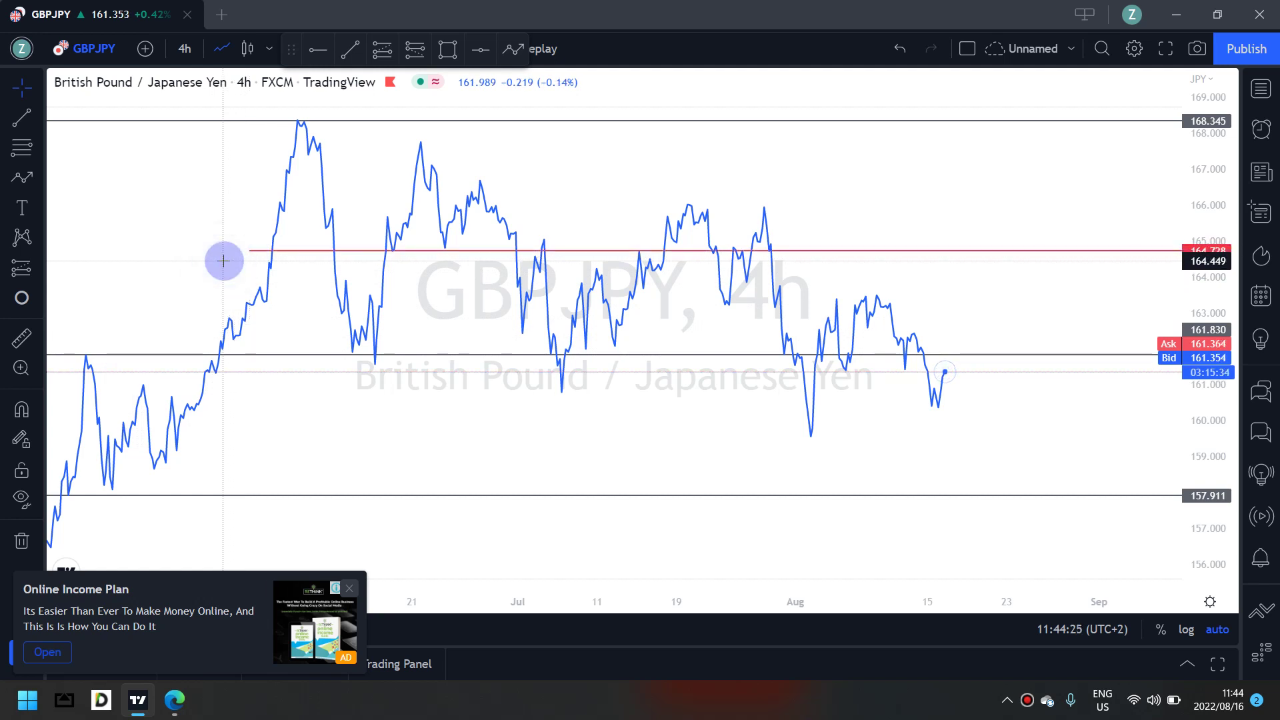
click(305, 272)
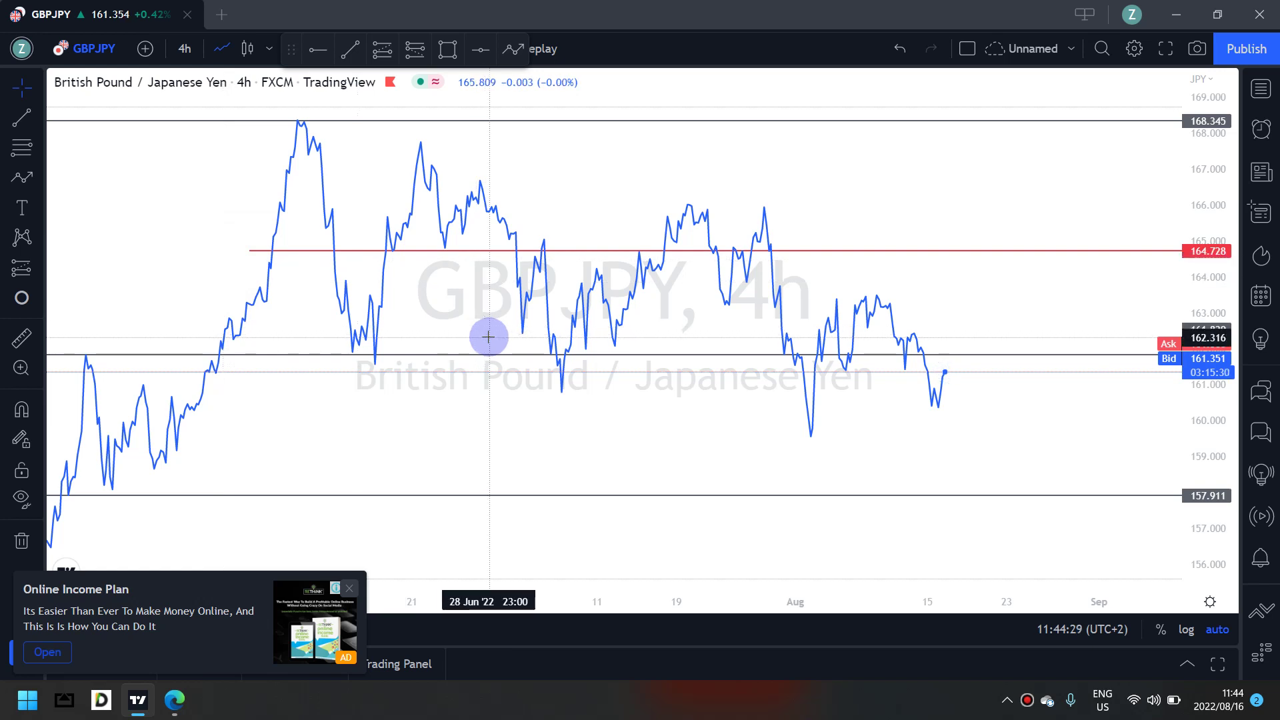
Return the chart to candles and draw a descending trendline along the highs from about 168.82 to 165.13
click(351, 53)
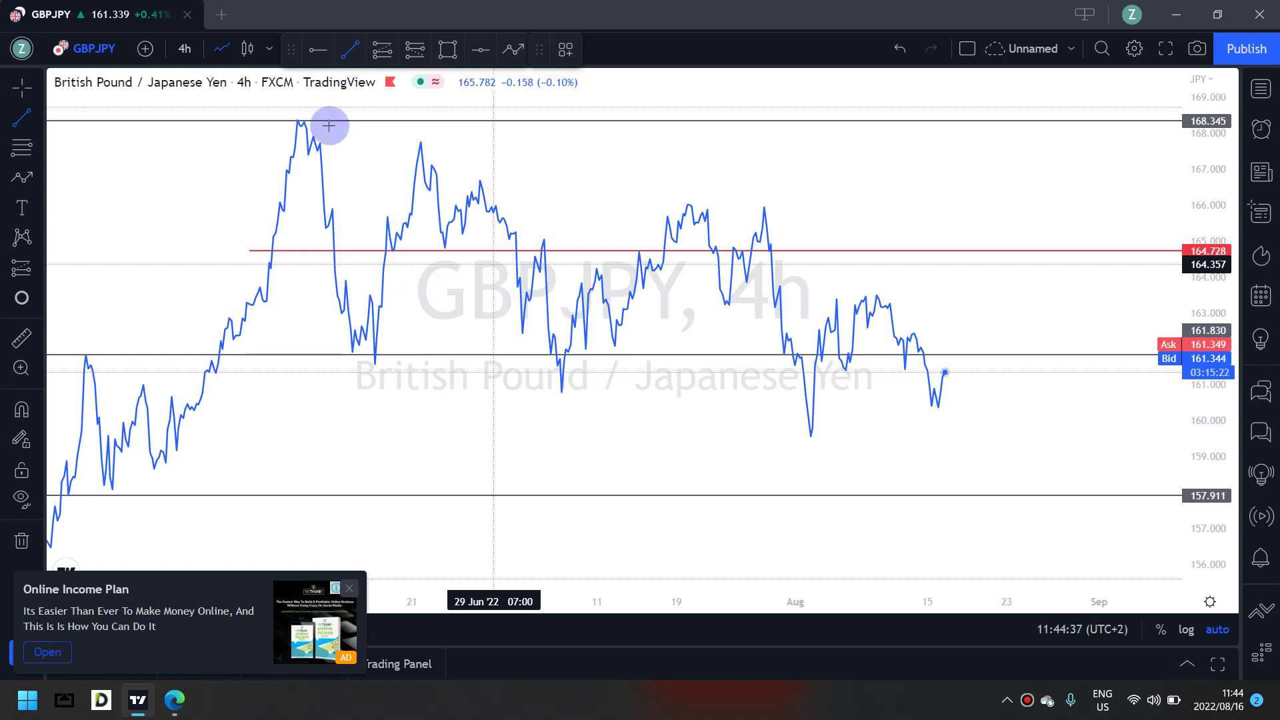
click(253, 53)
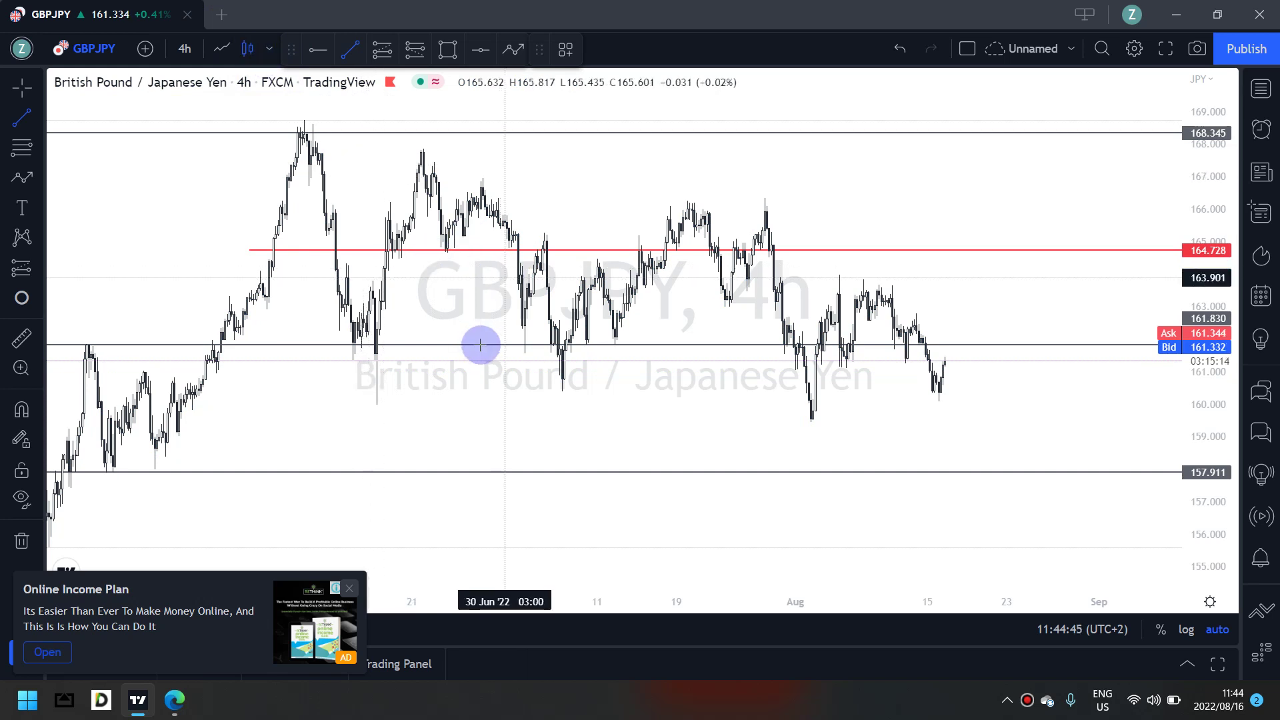
click(299, 119)
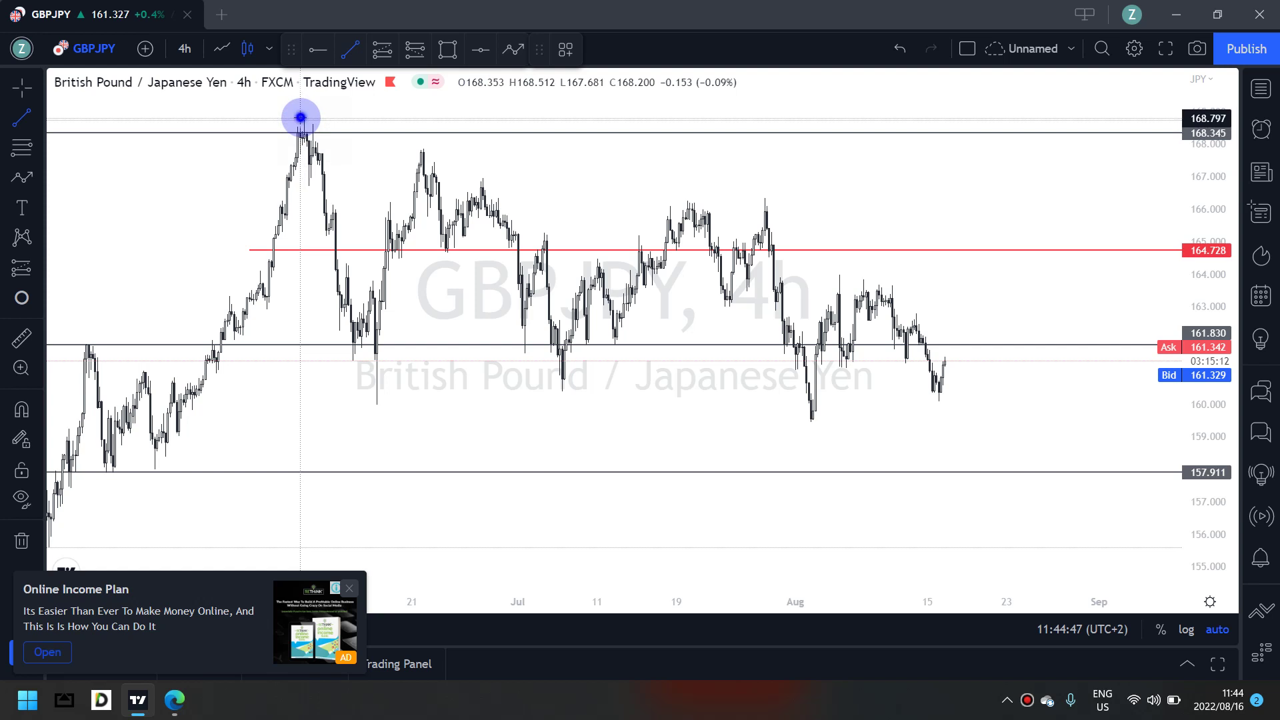
click(986, 237)
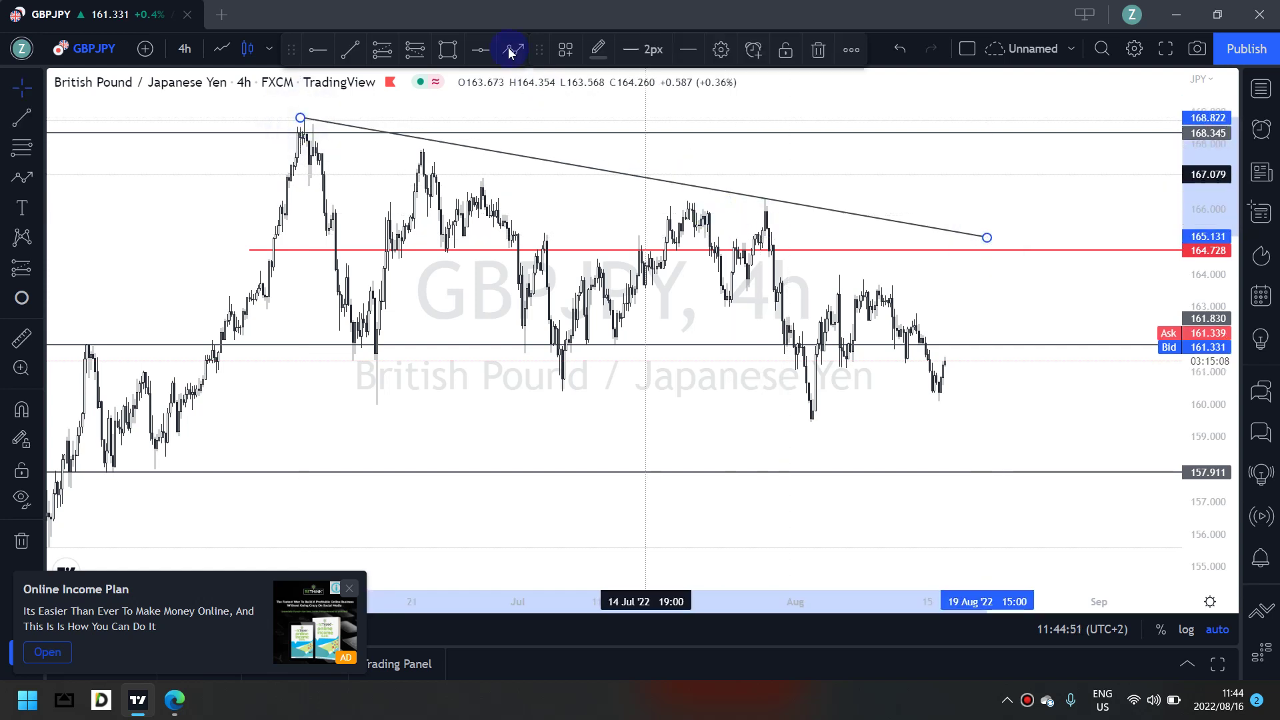
Draw a trendline under the swing lows from about 160.0 to 159.24 and align its start with the first low
click(351, 49)
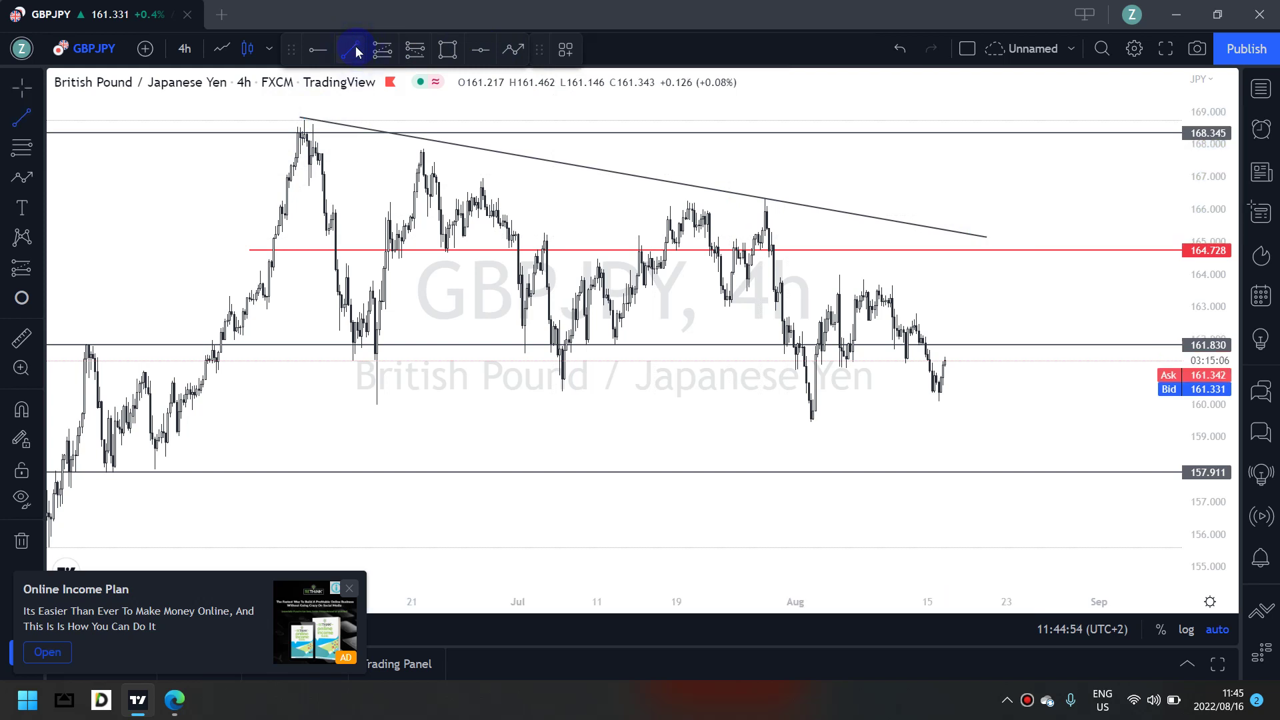
click(366, 402)
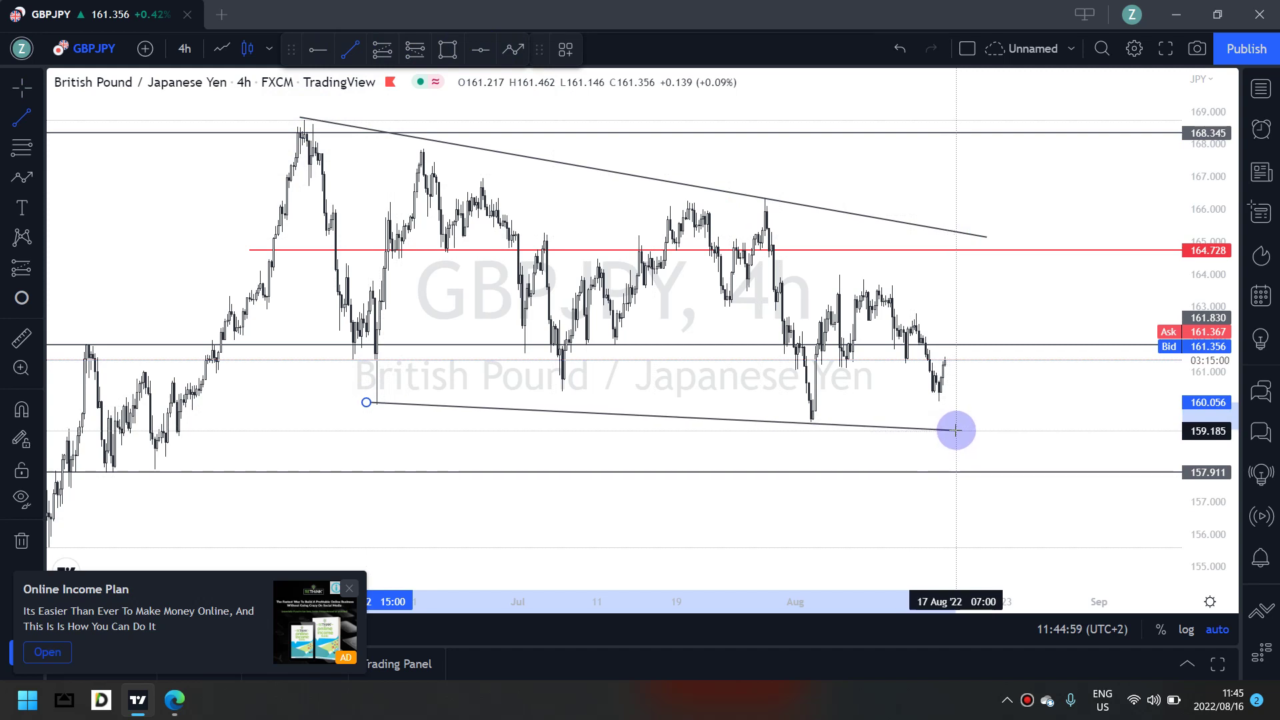
click(956, 430)
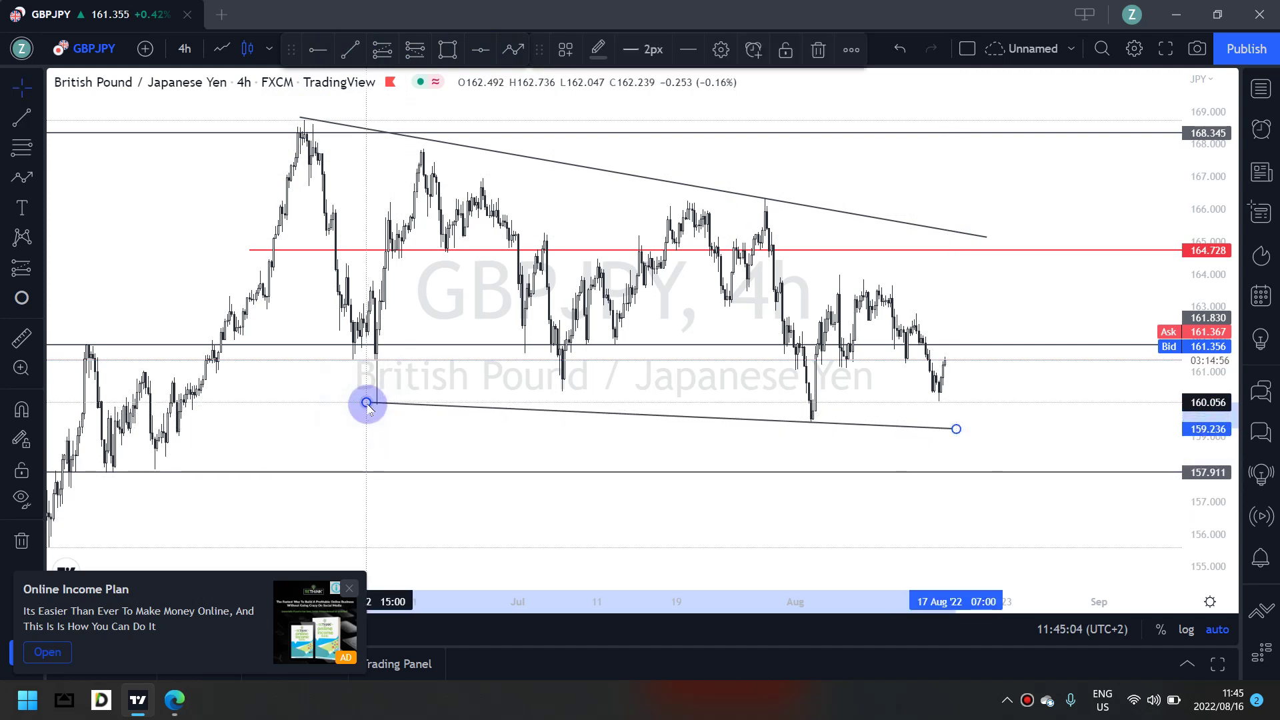
drag(366, 403, 372, 408)
click(286, 431)
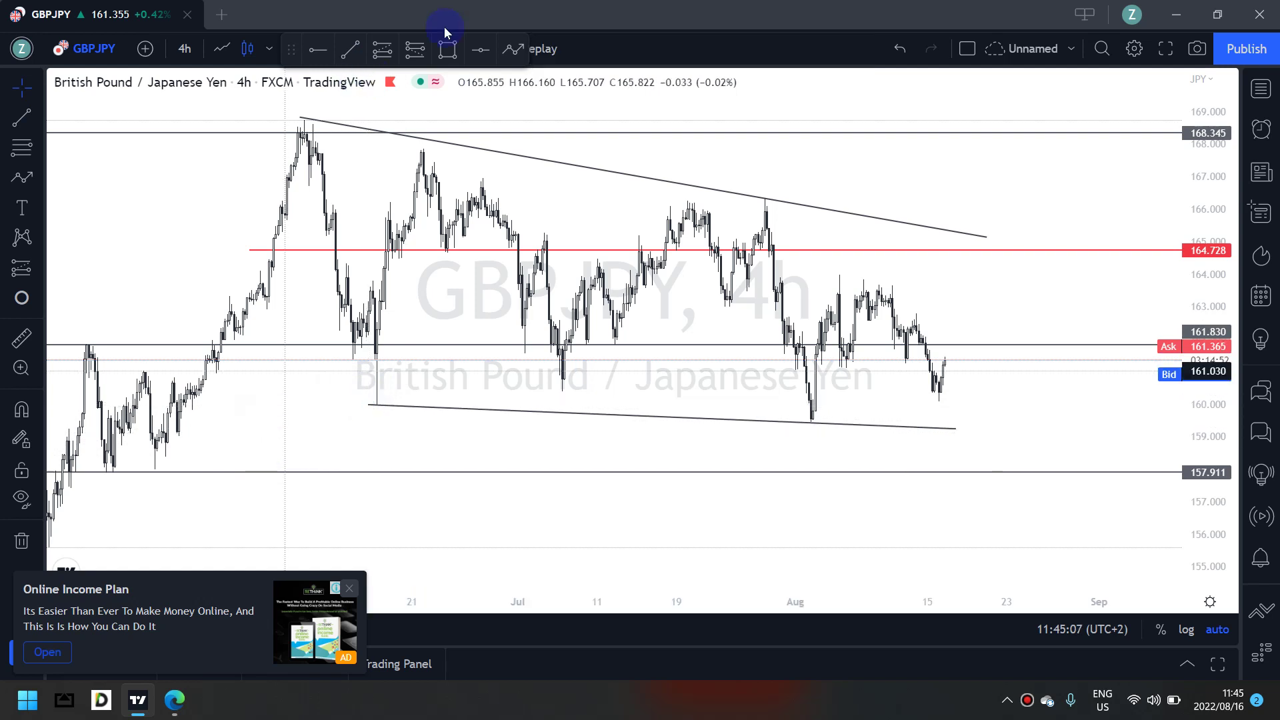
Draw a rectangular support zone from about 160.0 to 160.4 along the swing lows, extending past the latest candles
click(446, 55)
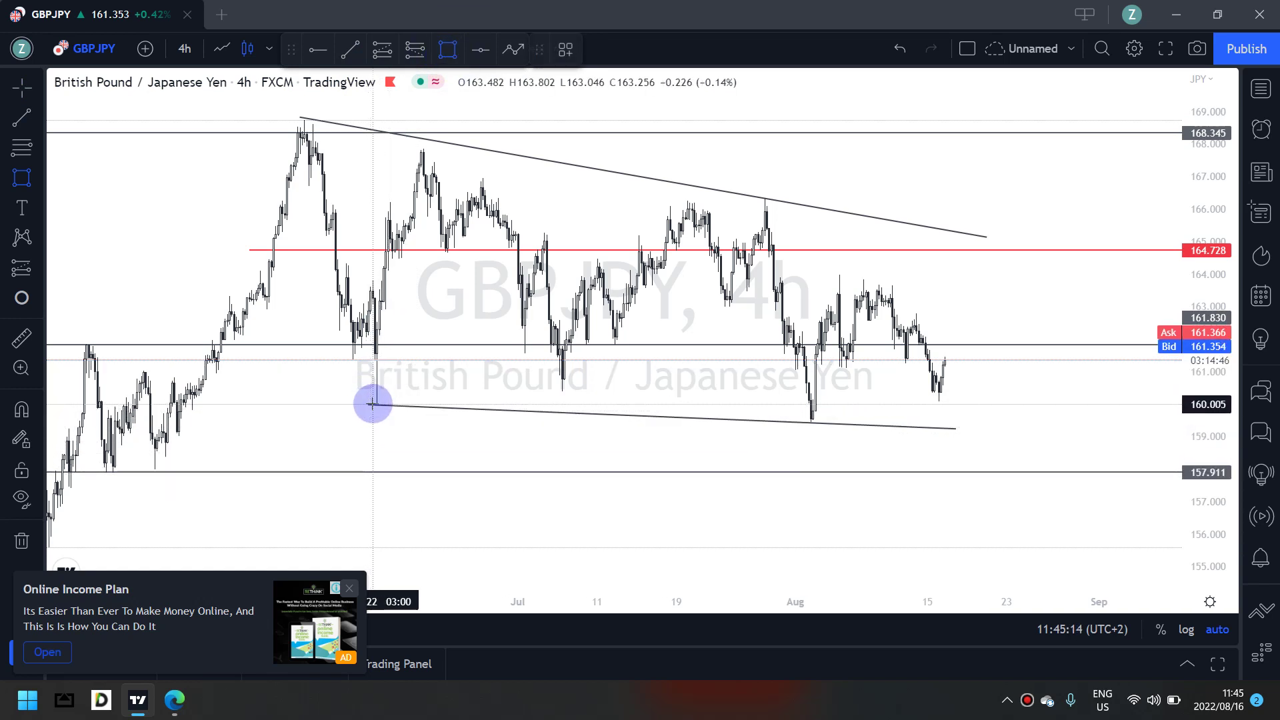
mouse_move(373, 404)
mouse_down()
mouse_move(987, 380)
mouse_move(1033, 391)
mouse_up()
click(1037, 368)
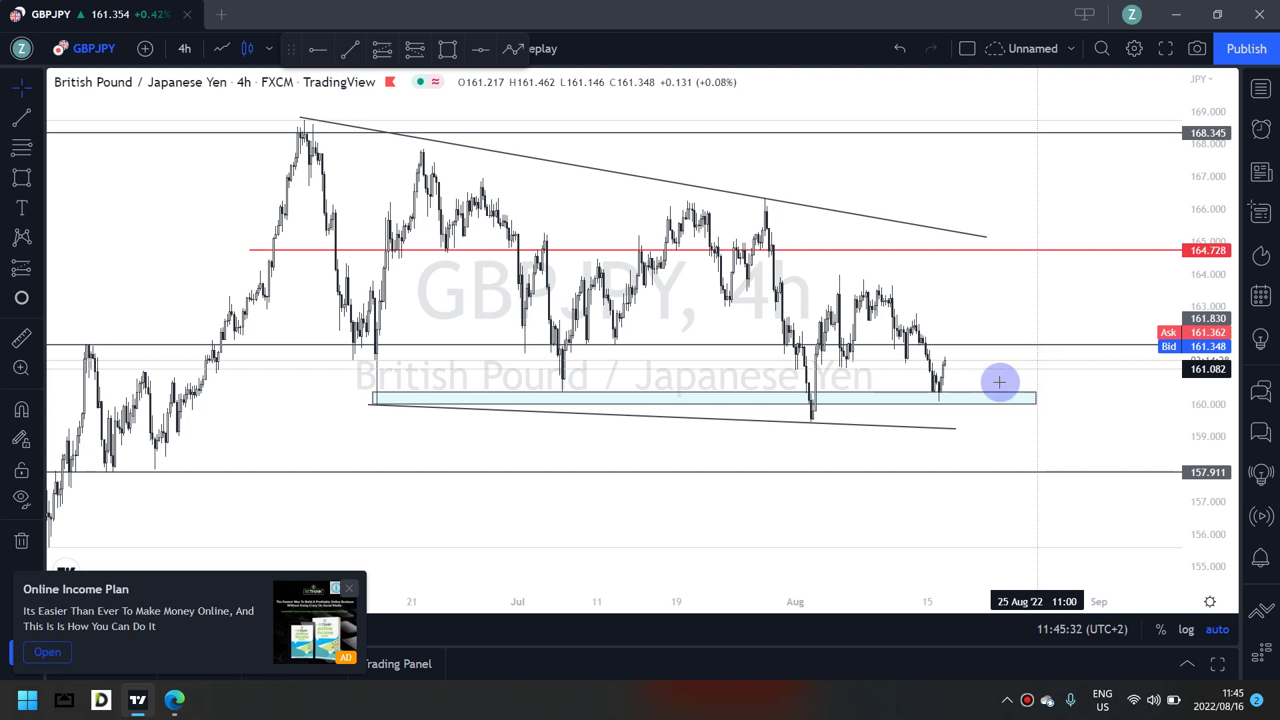
click(992, 403)
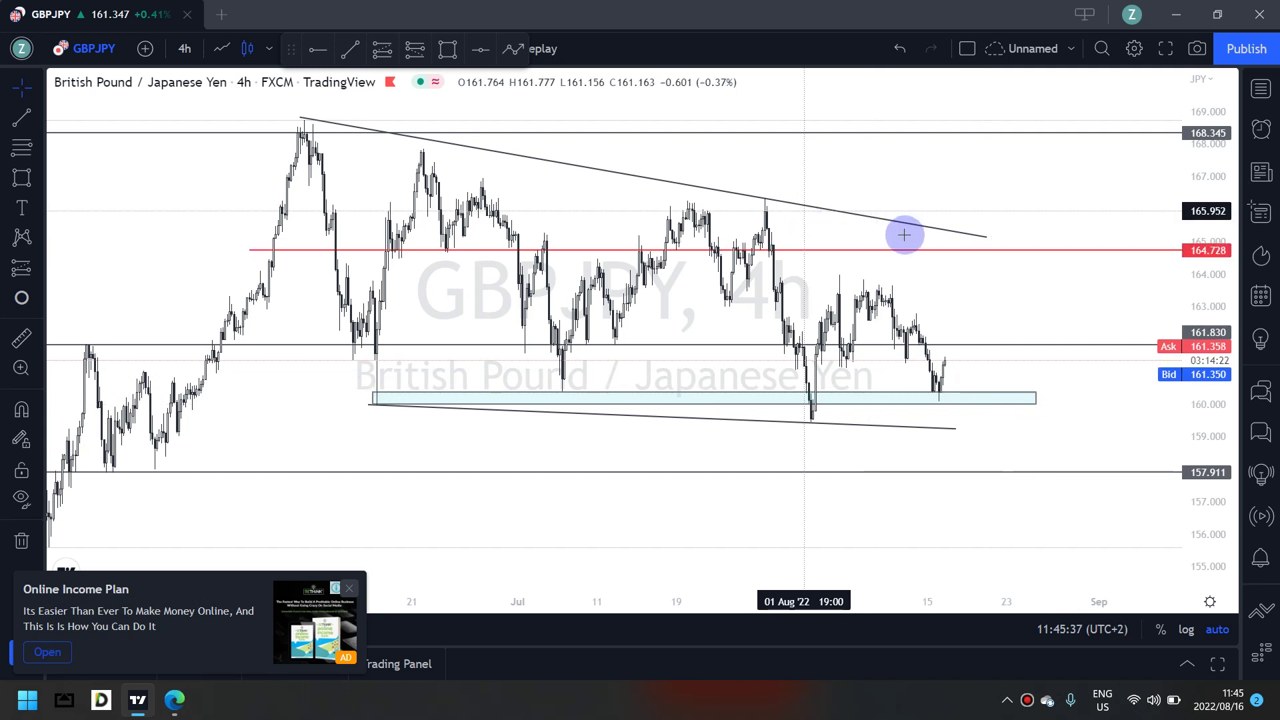
click(836, 441)
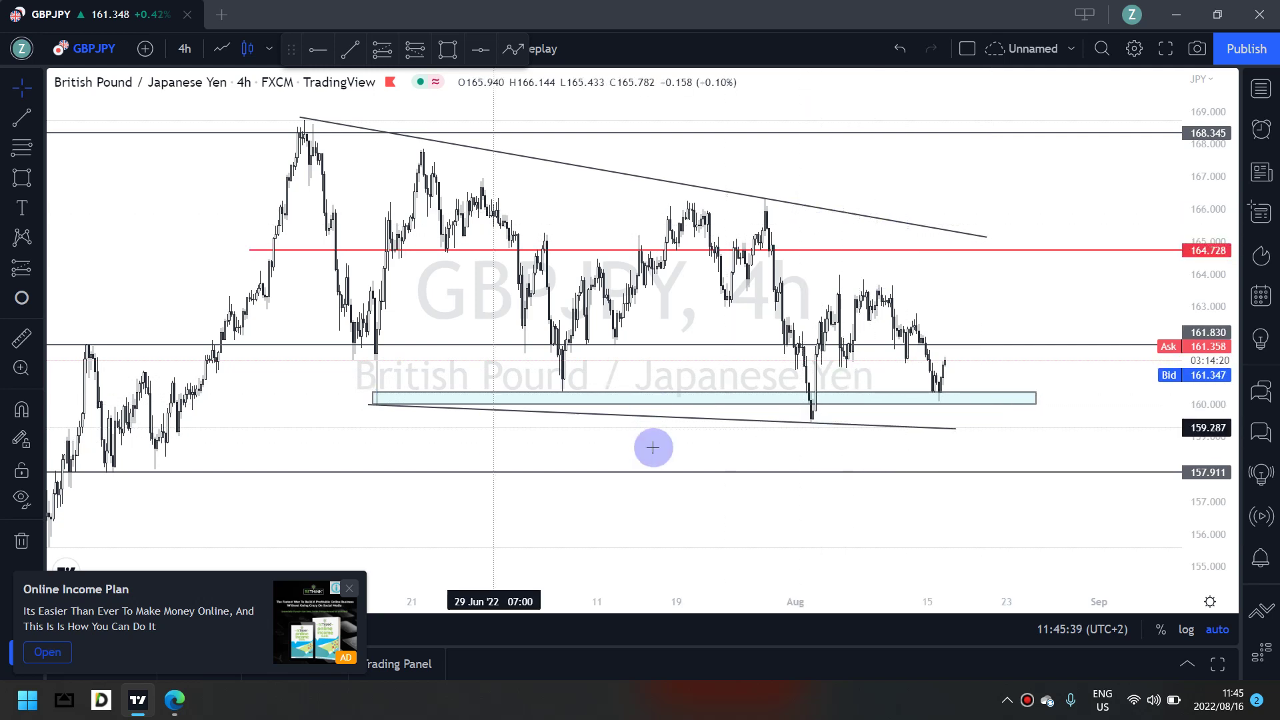
Set the interval to 60 minutes and draw a steep descending trendline from the high near 166.4 to about 160.3
text(60)
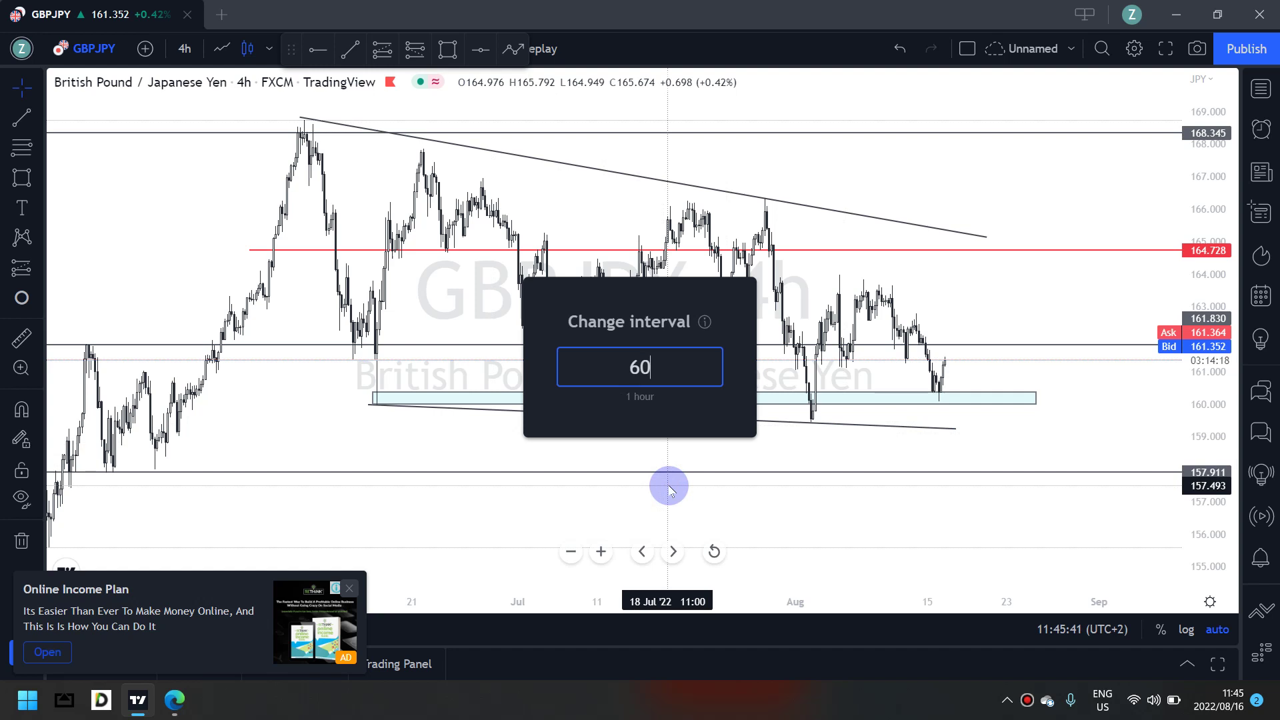
key(Return)
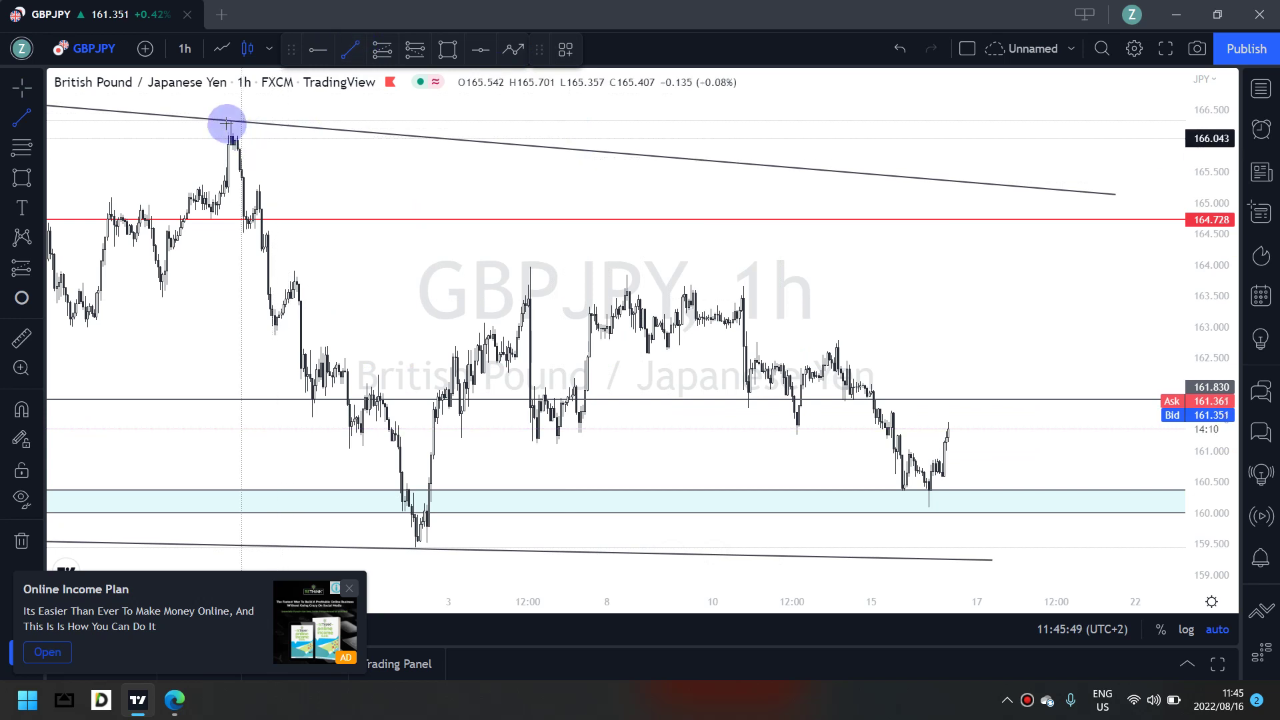
drag(229, 118, 425, 367)
drag(439, 464, 446, 494)
click(297, 144)
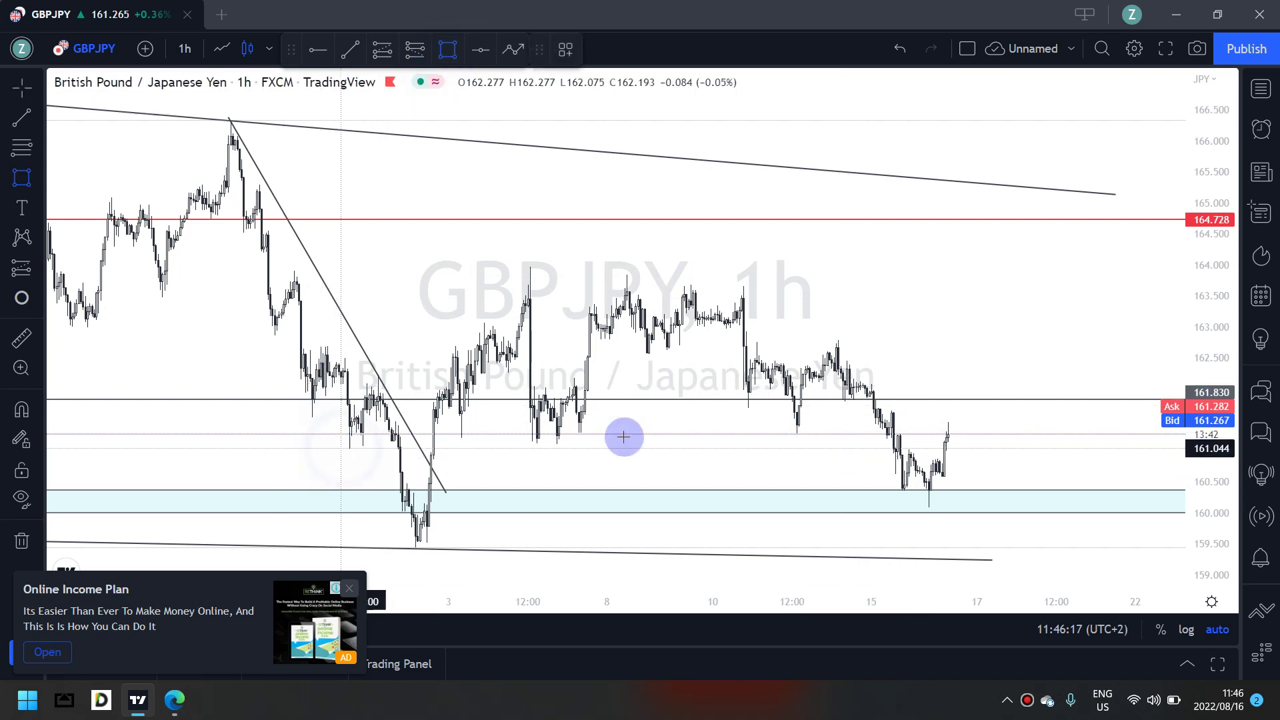
drag(905, 463, 978, 441)
double_click(977, 441)
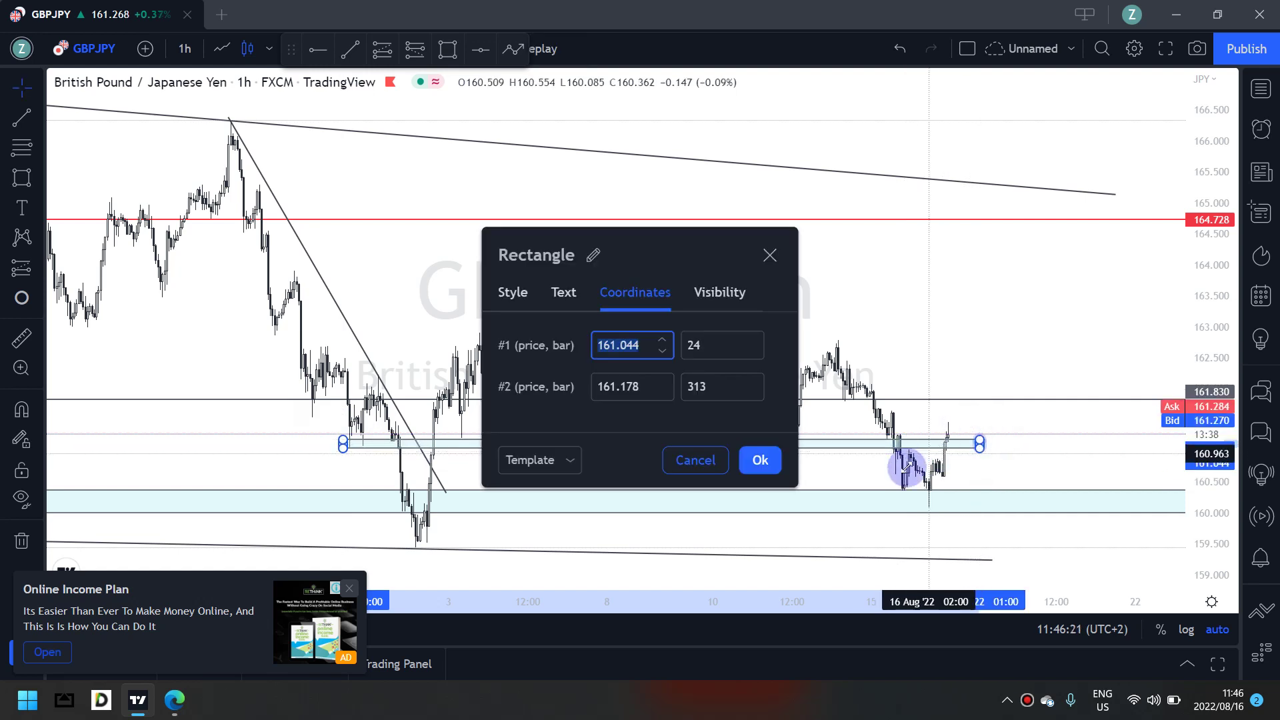
click(760, 460)
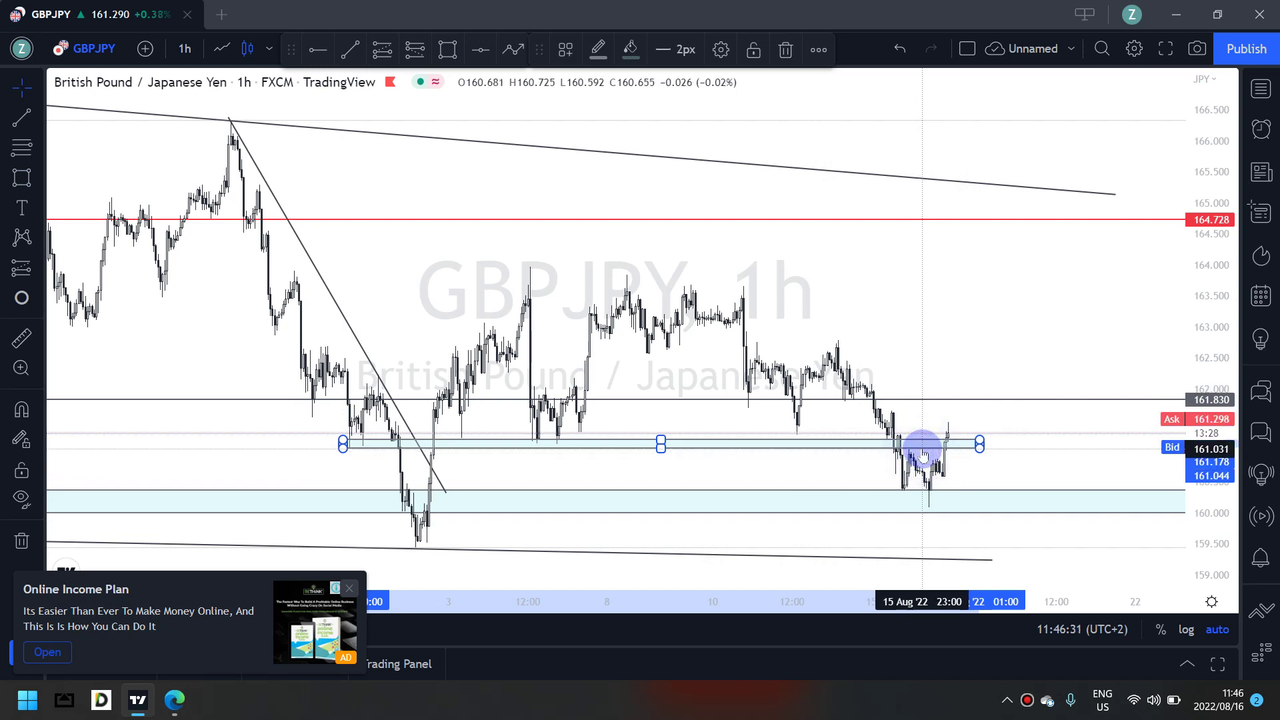
key(Delete)
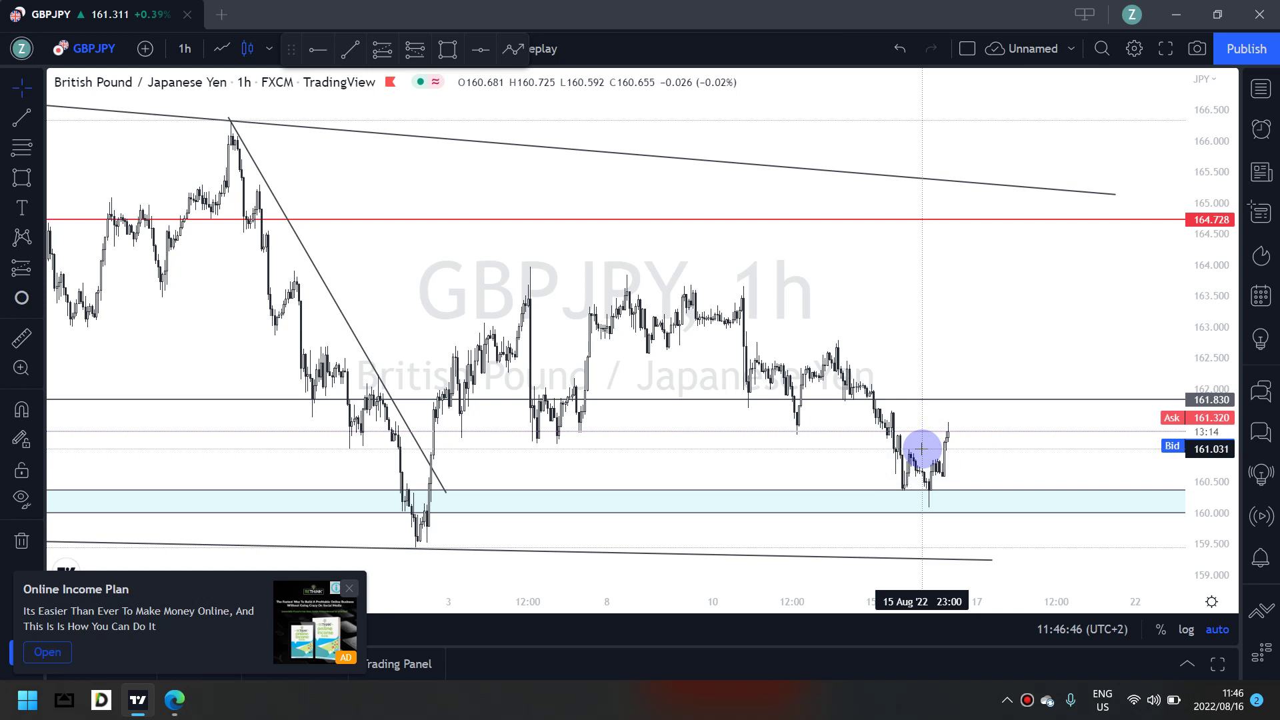
Set the interval to 30 minutes and draw a descending trendline along the highs from about 163.7 to 161.5
text(60)
key(Return)
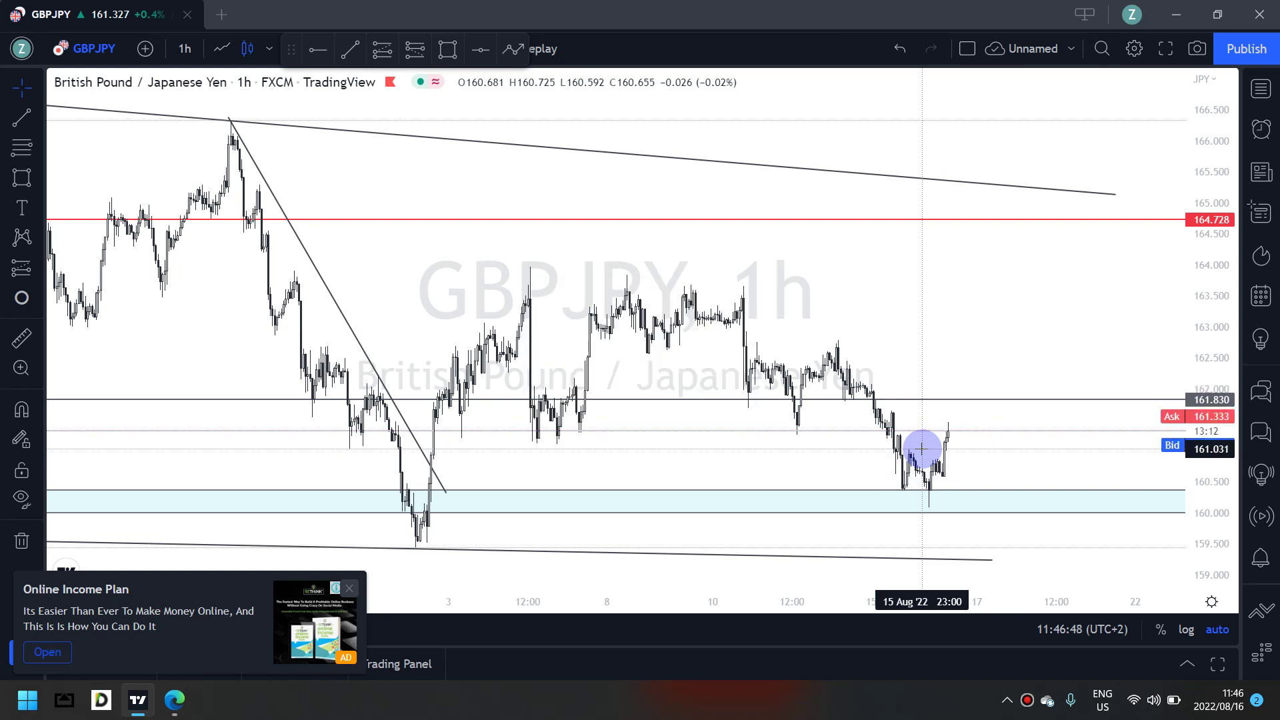
text(30)
key(Return)
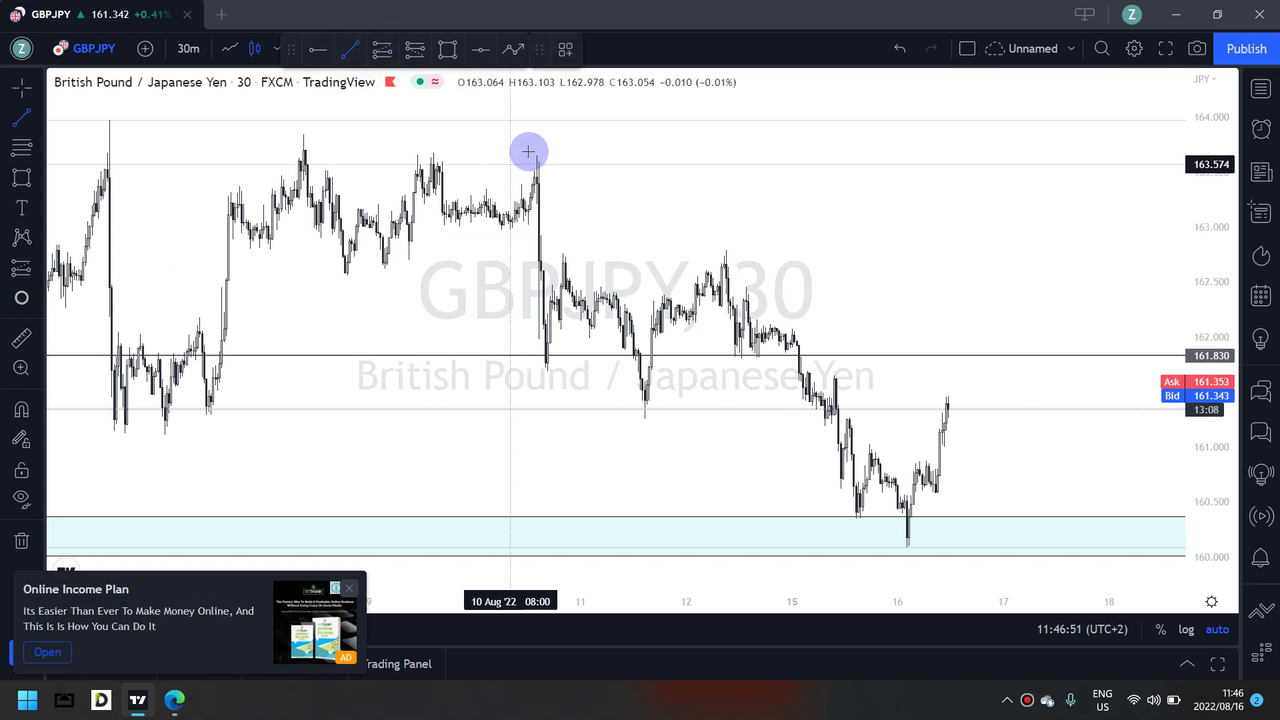
click(1006, 392)
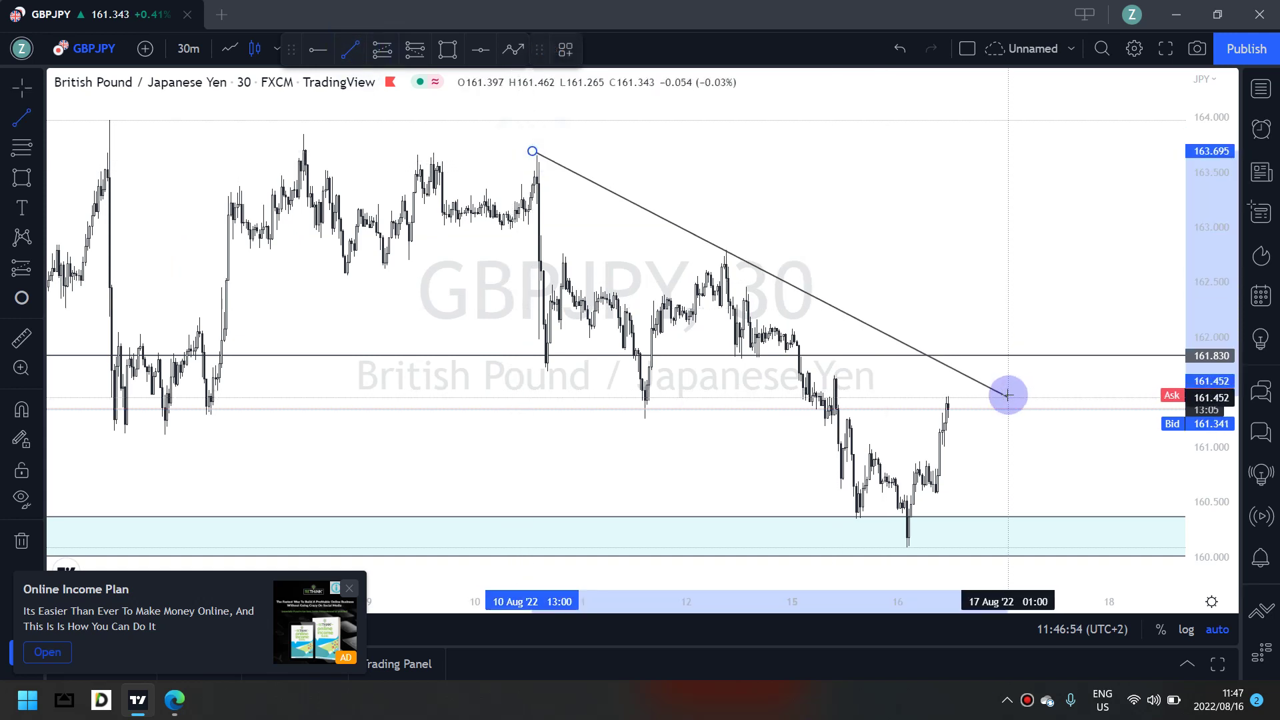
click(934, 288)
Draw a descending trendline under the recent lows from about 161.76 to 160.00, forming the lower side of the channel
click(347, 53)
click(915, 549)
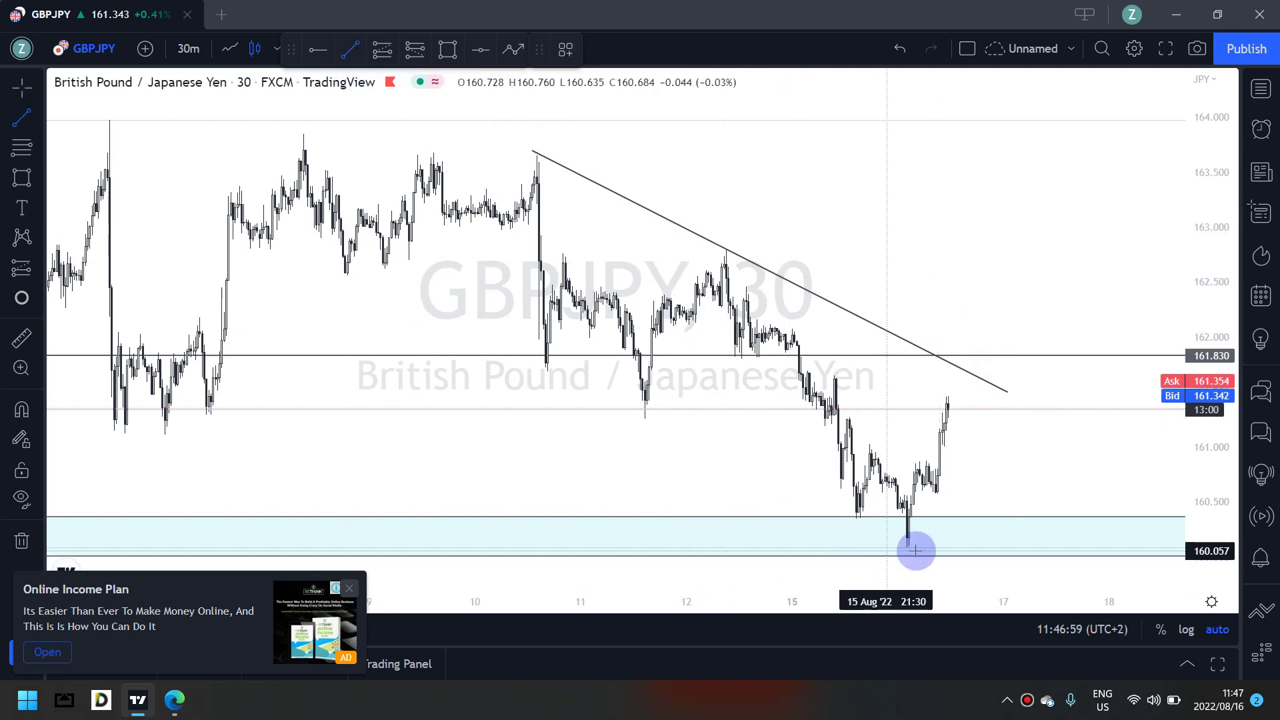
click(532, 364)
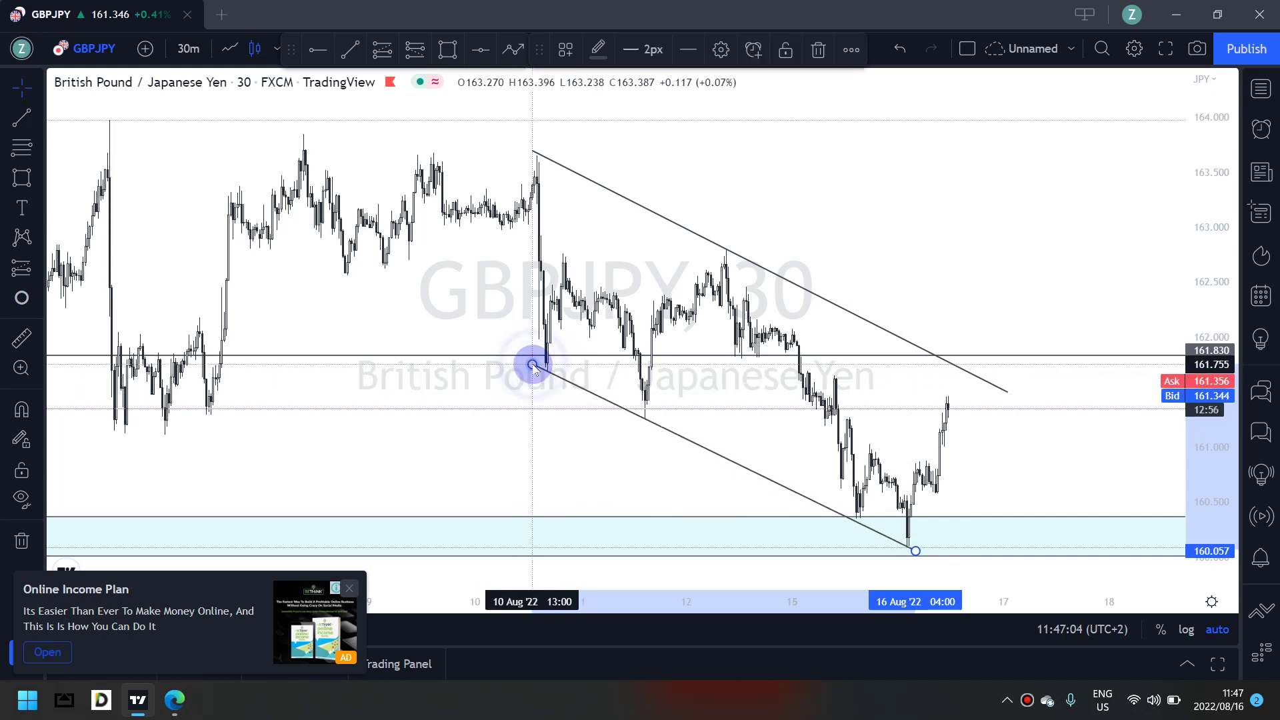
drag(916, 550, 930, 560)
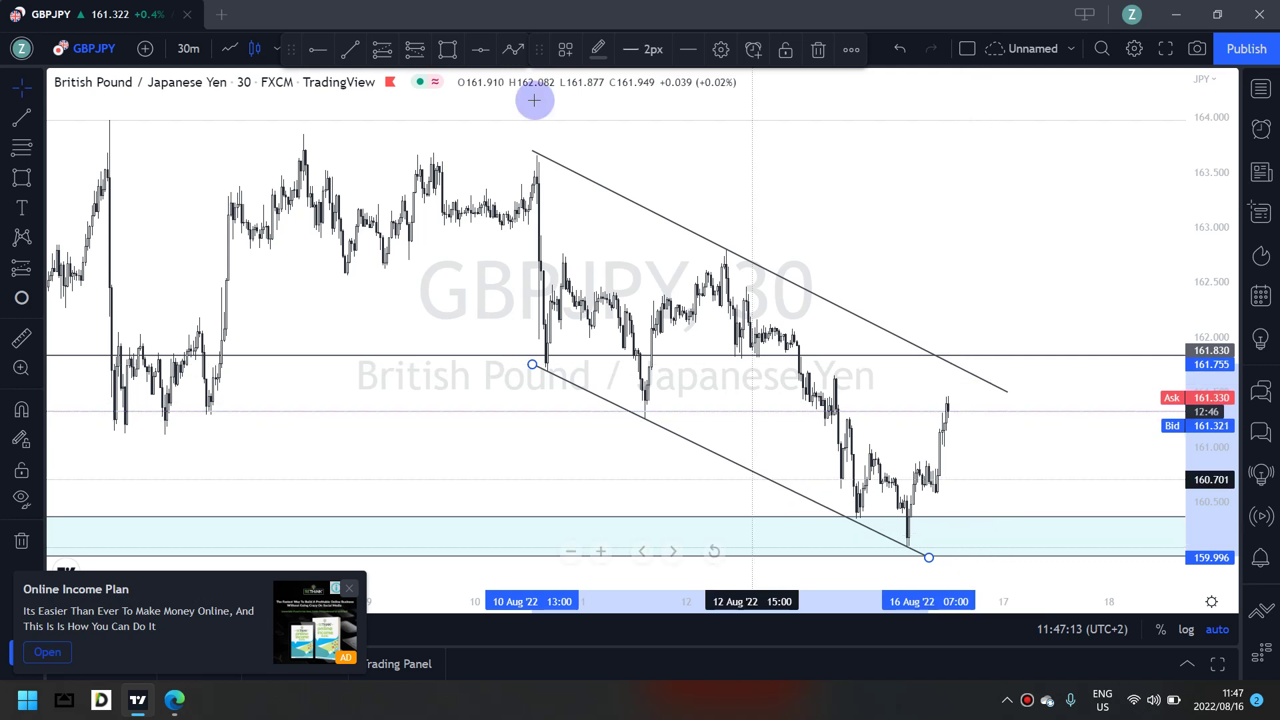
Draw a thin rectangular zone from about 161.25 to 161.32, starting at the 11 August low and extending past the latest candle
click(446, 50)
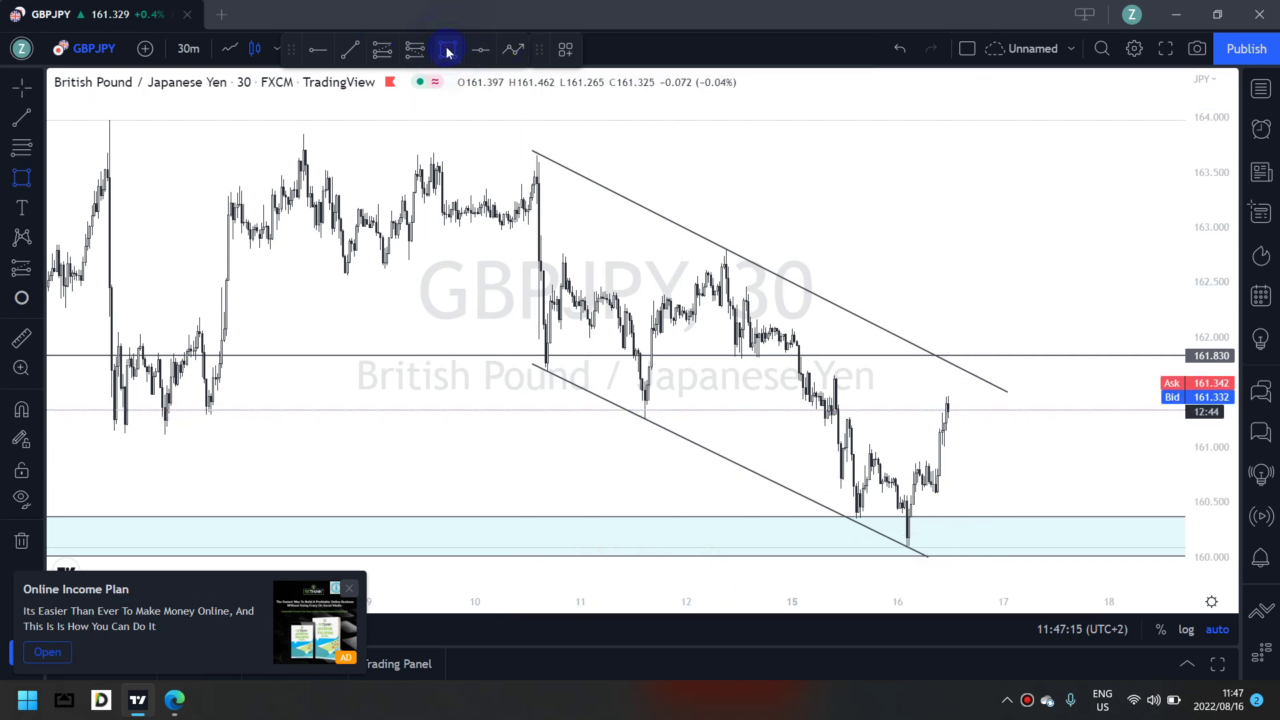
mouse_move(638, 419)
mouse_down()
mouse_move(988, 440)
mouse_move(1039, 412)
mouse_up()
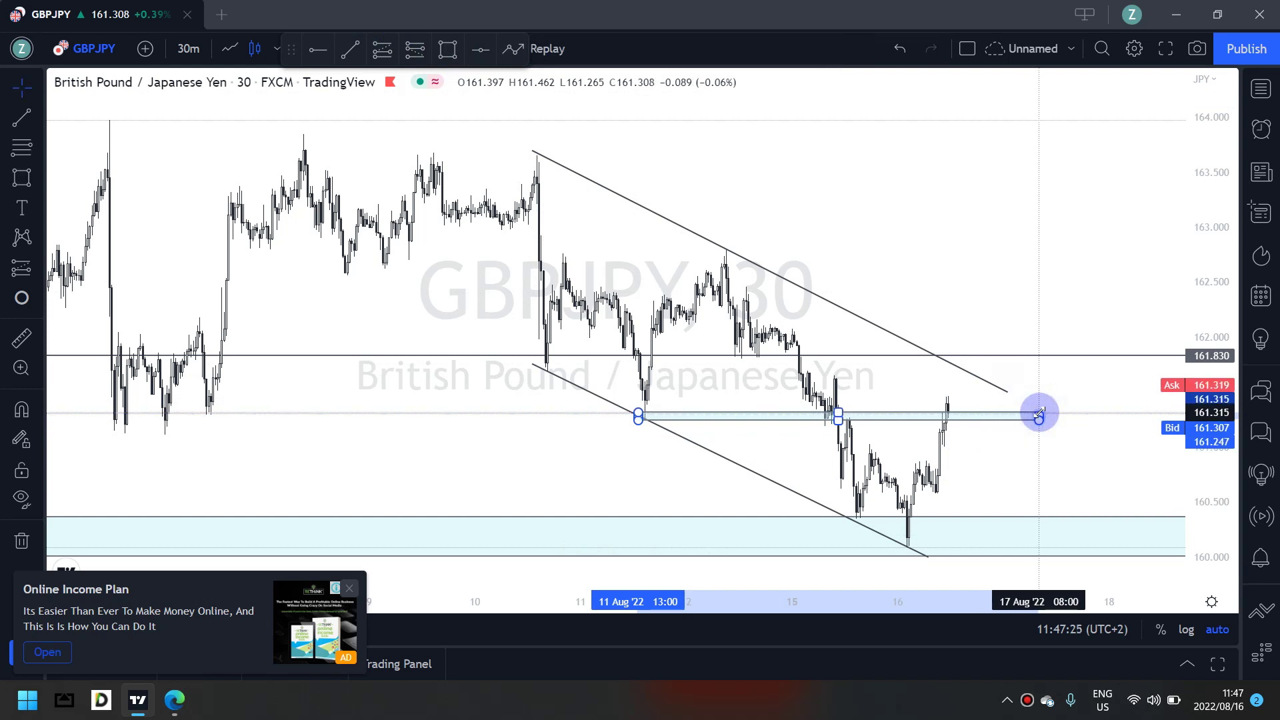
click(1046, 404)
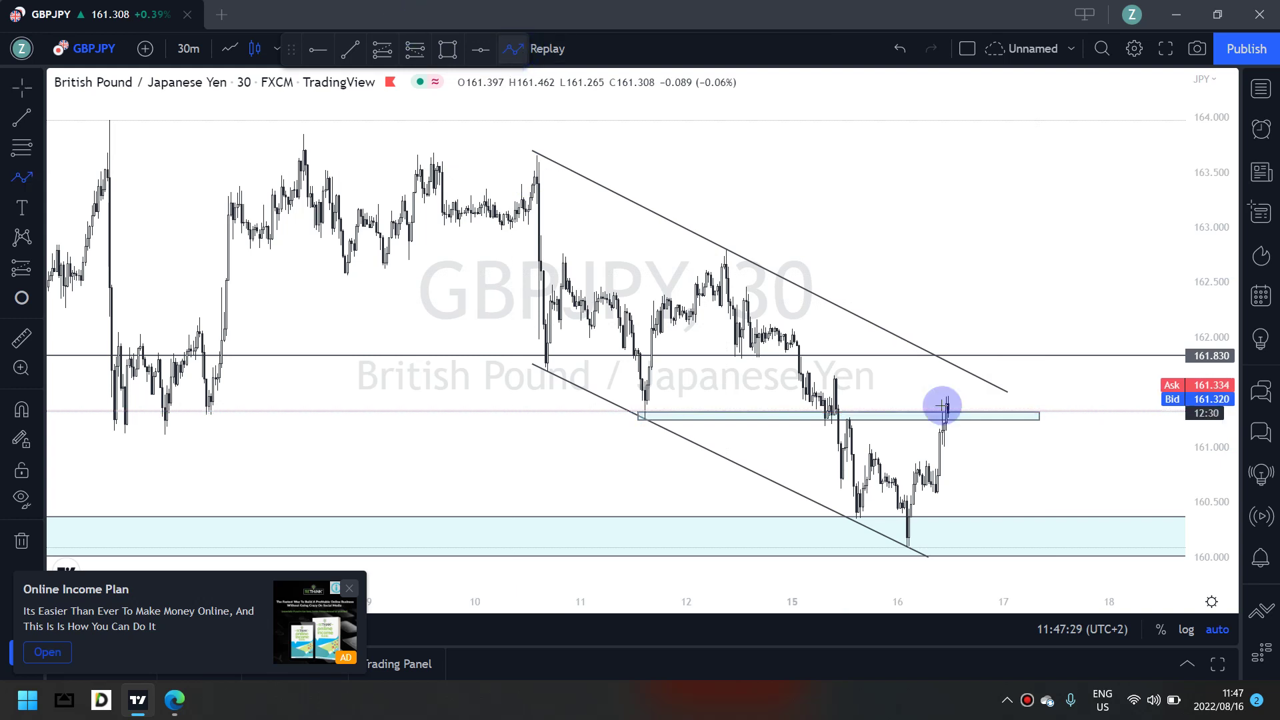
drag(966, 410, 965, 370)
drag(1020, 535, 1043, 343)
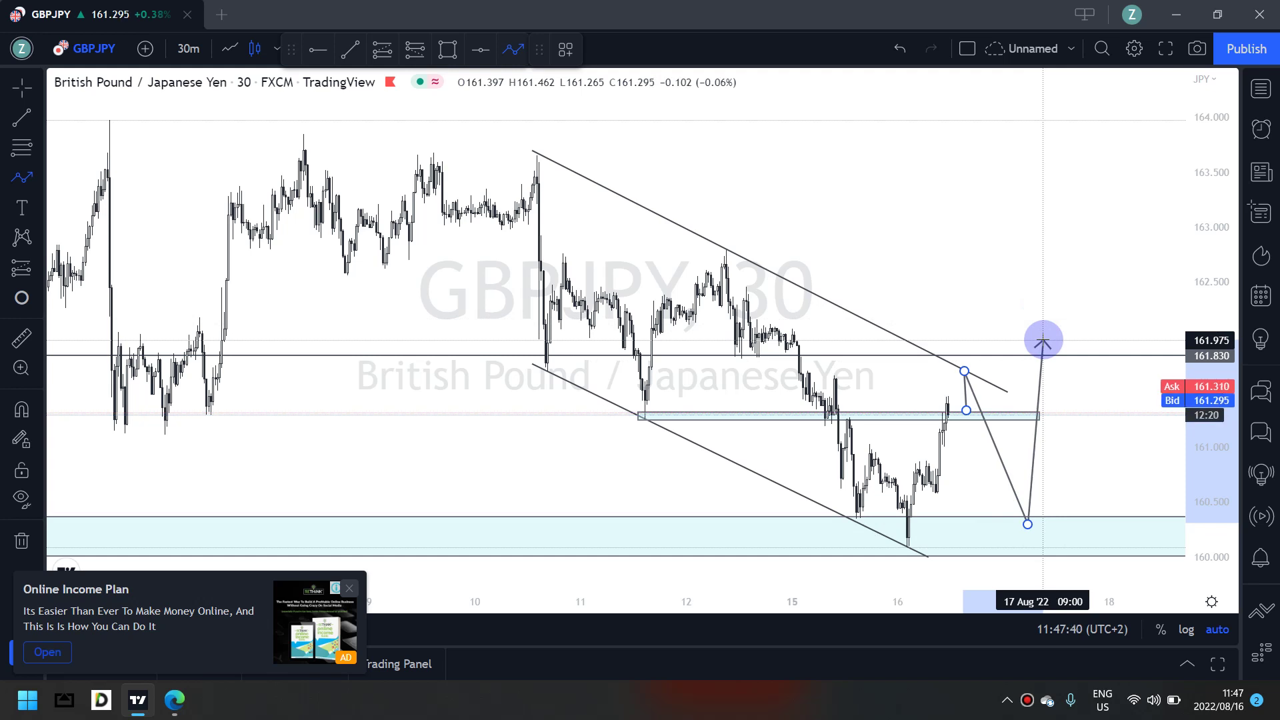
key(Escape)
Draw a bullish projection path from the latest candle, zigzagging around the 161.830 level and rising to about 164.2
click(516, 43)
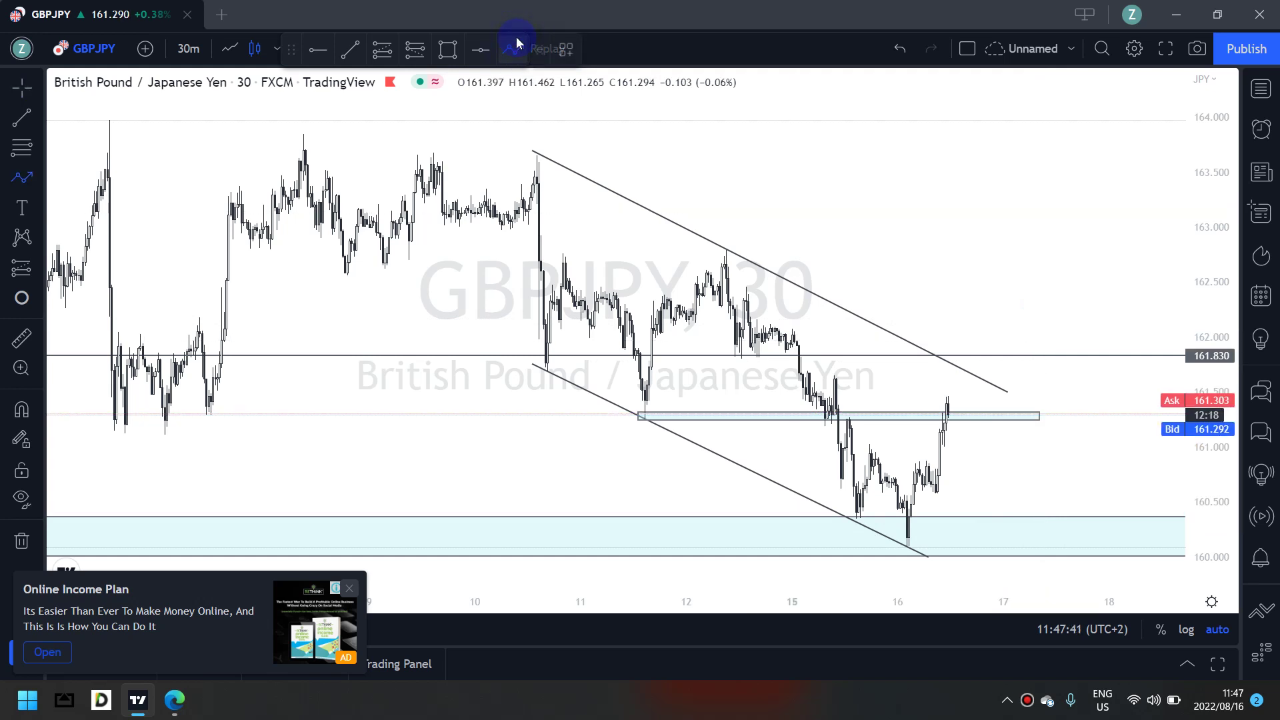
click(958, 406)
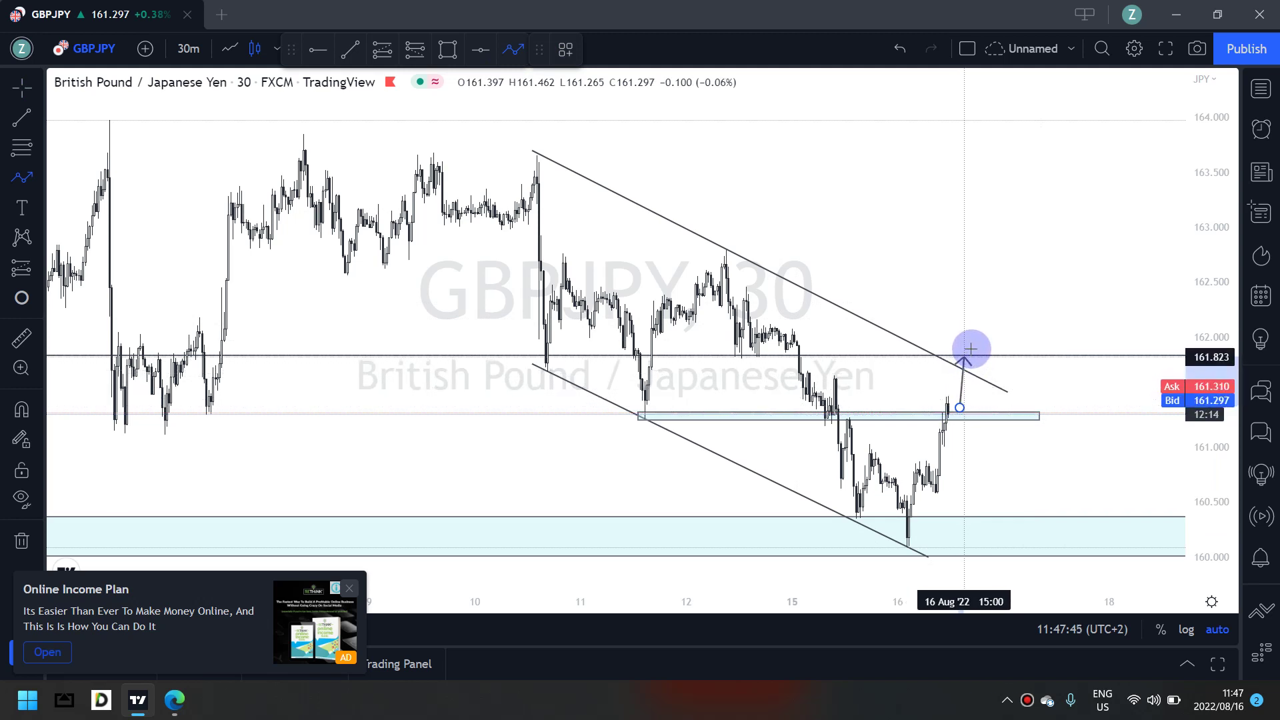
click(982, 376)
click(986, 335)
click(1001, 351)
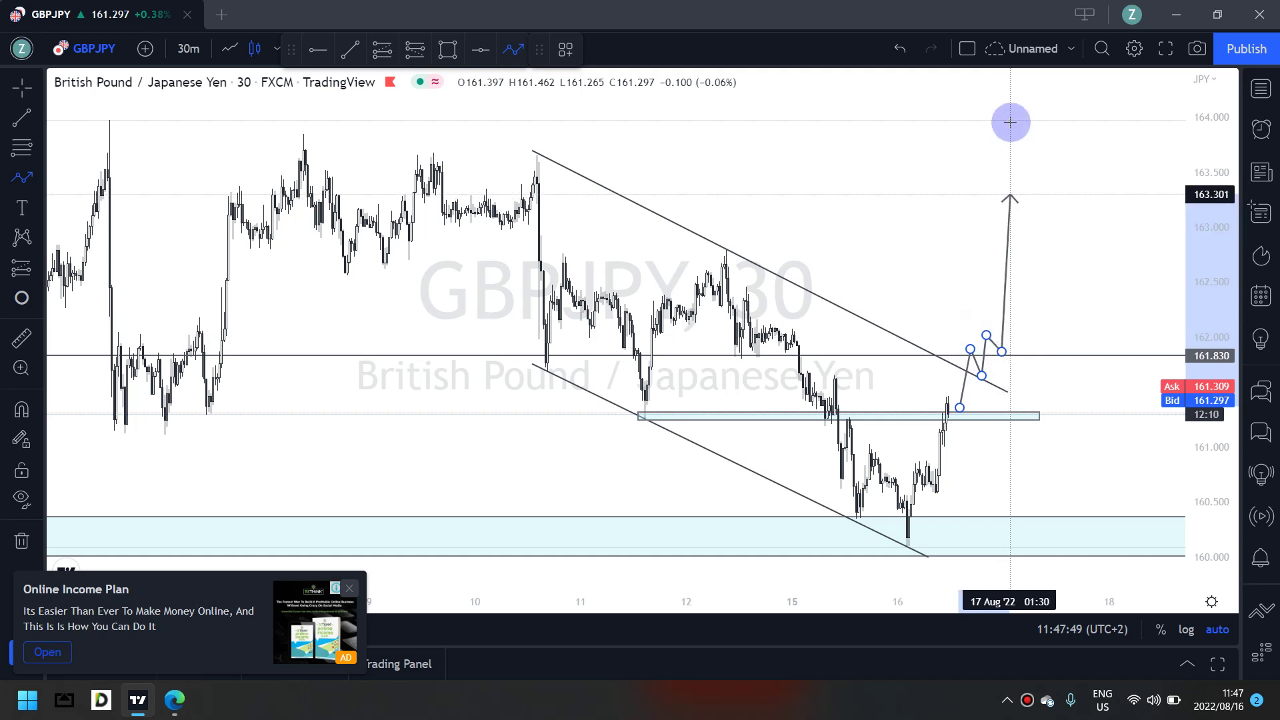
click(1014, 97)
Set the interval to 60 minutes and extend the projection path's arrowhead up to the red 164.728 line
text(60)
key(Return)
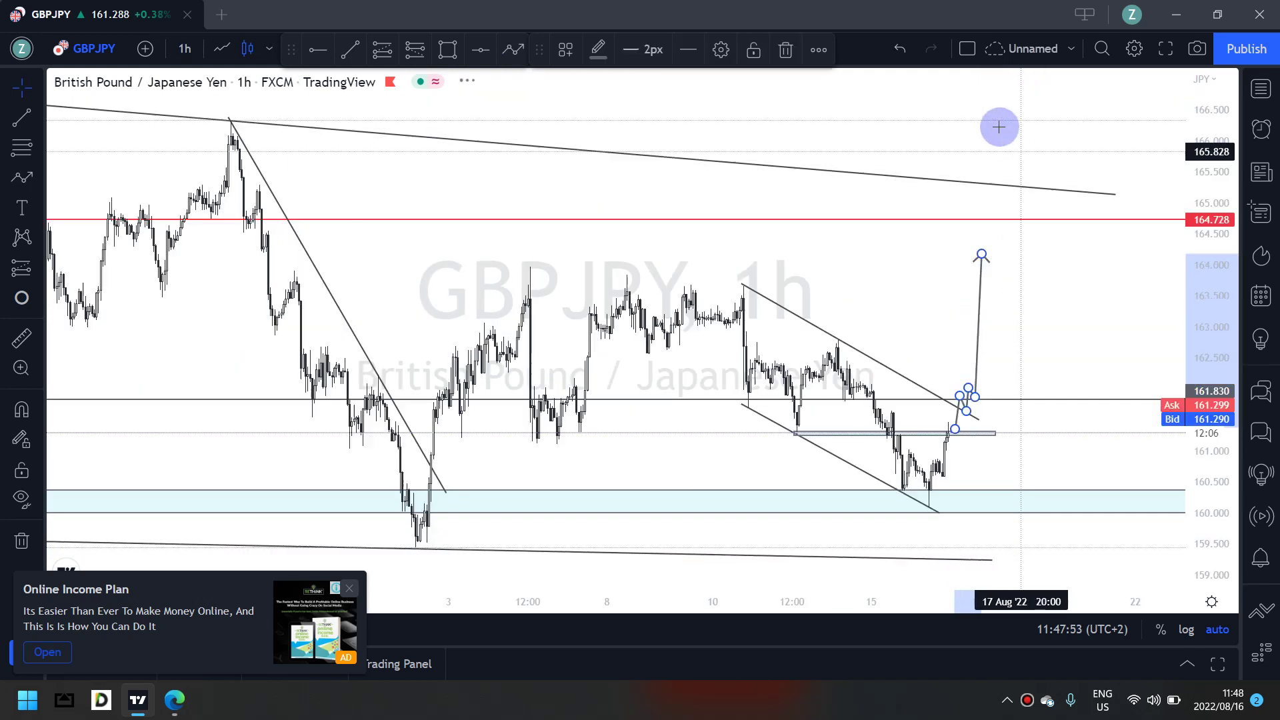
drag(981, 241, 987, 225)
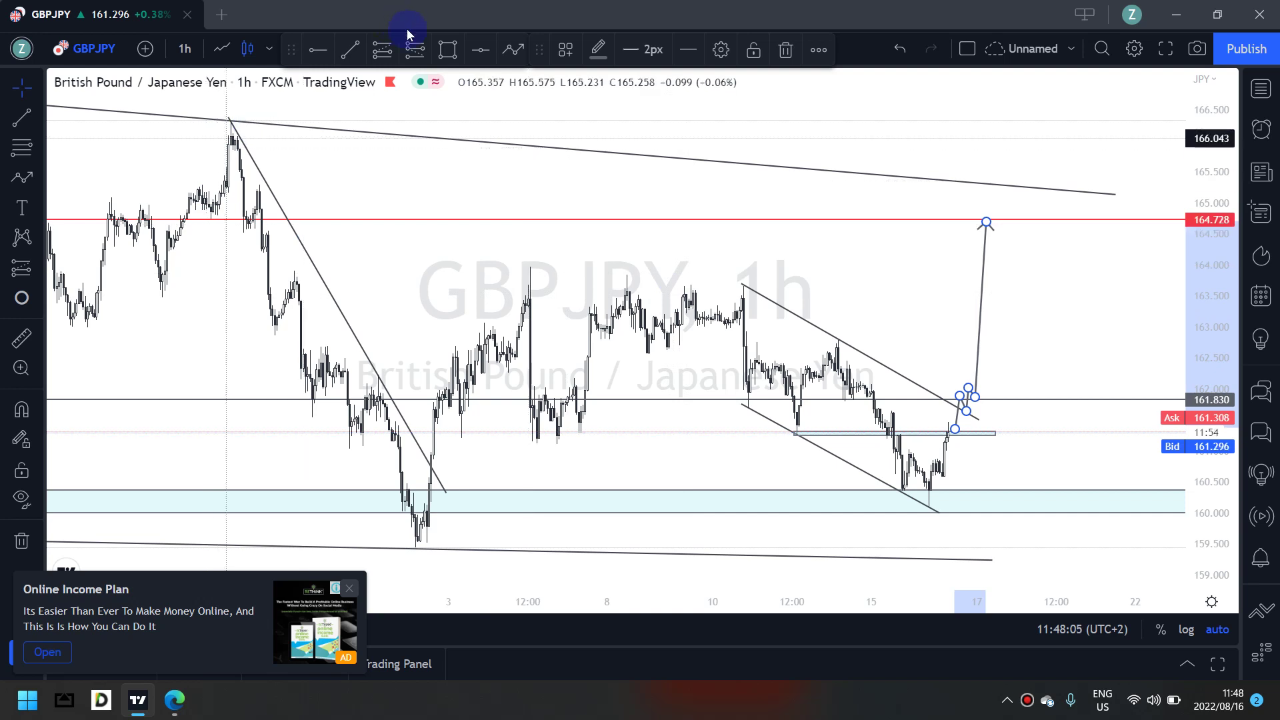
Draw a thin rectangular resistance zone from about 163.58 to 163.69, from the 4 August high to 18 August
click(456, 54)
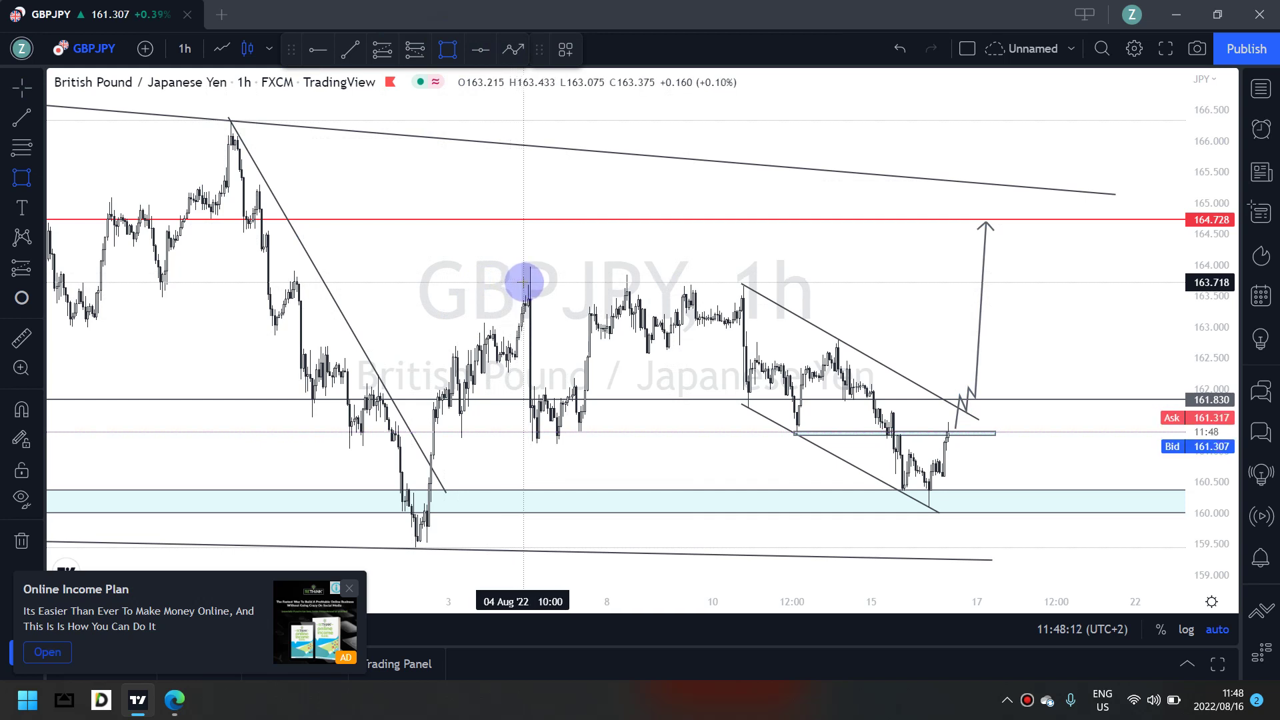
click(1016, 299)
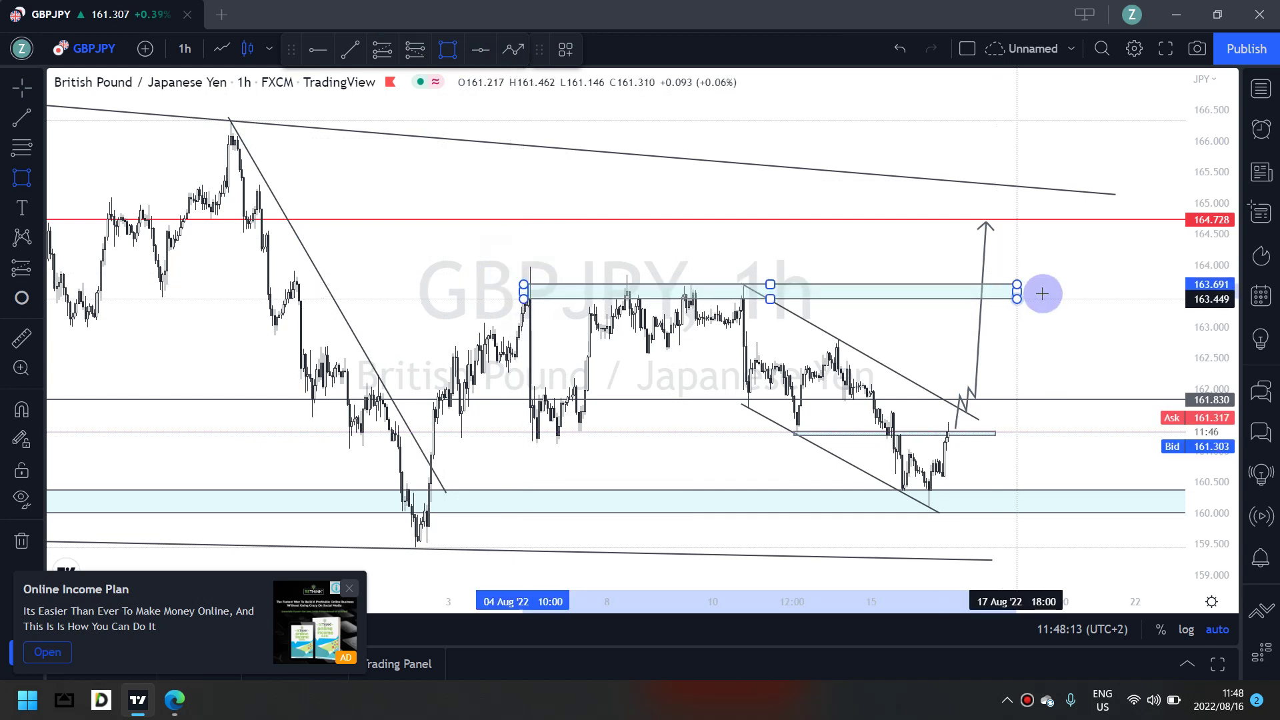
click(1038, 290)
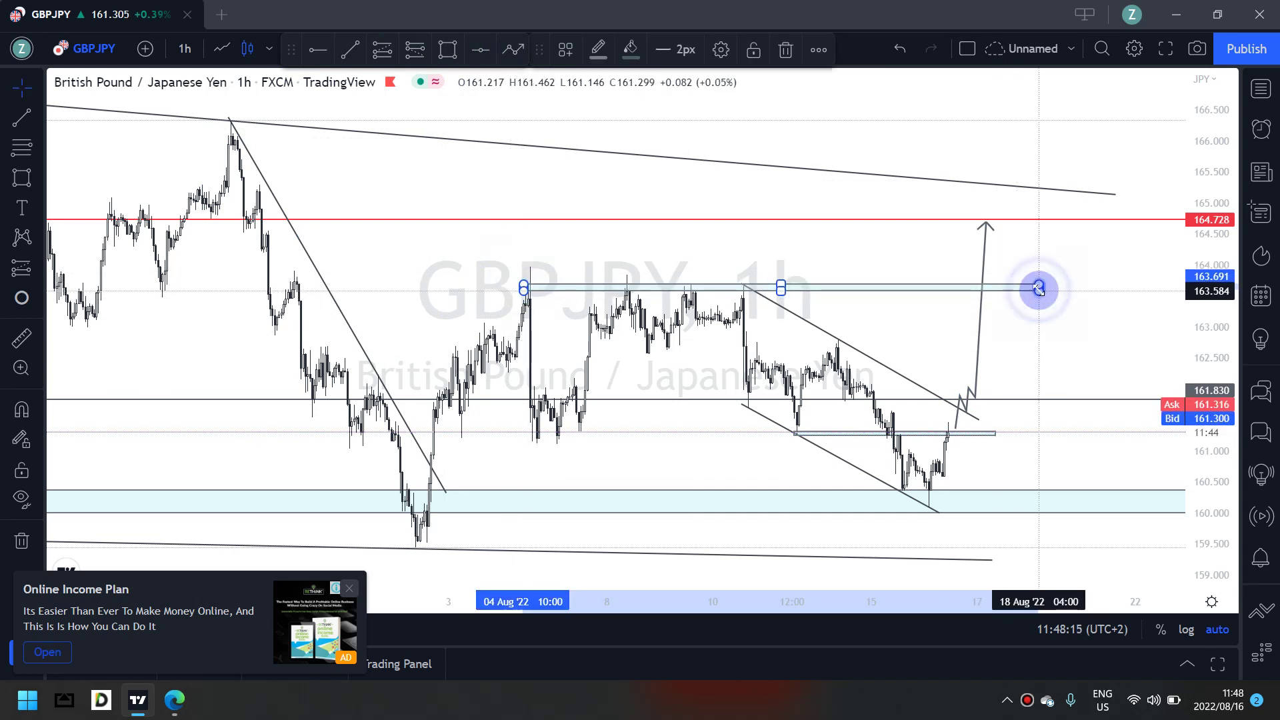
click(1081, 288)
Replace the projection path with a new one zigzagging around 161.830 and rising to the red 164.728 line
click(978, 357)
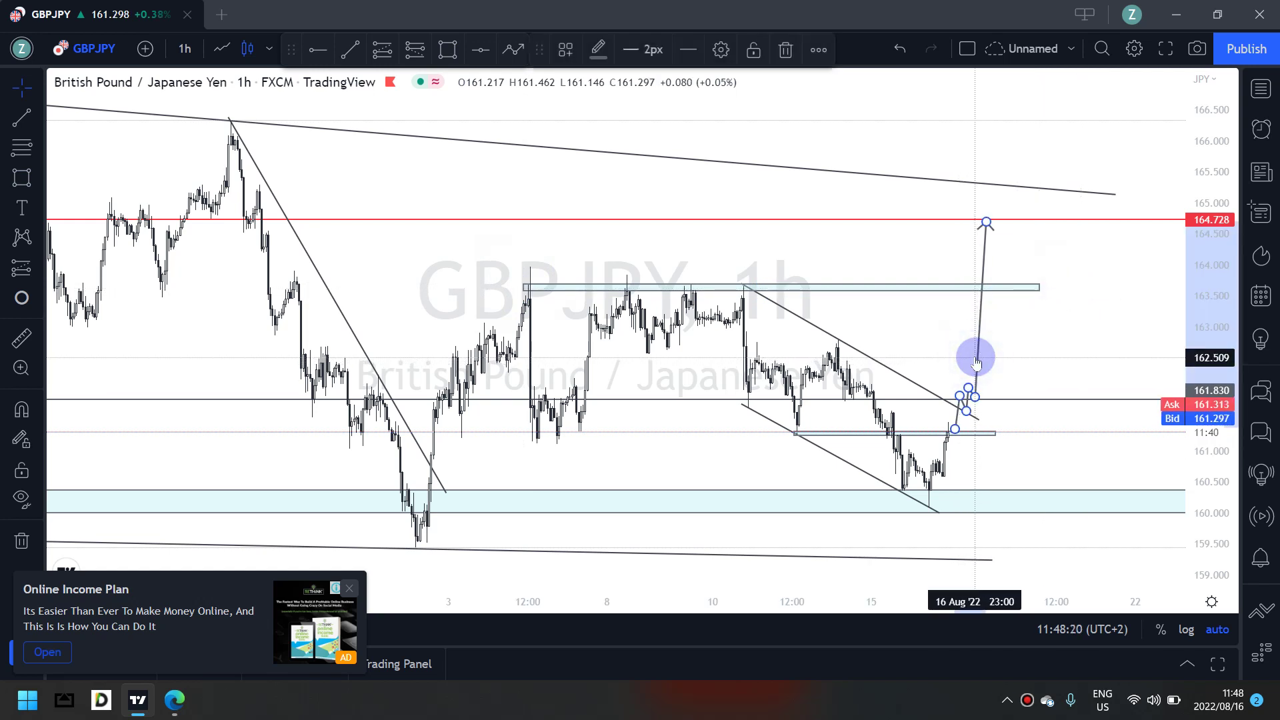
key(Delete)
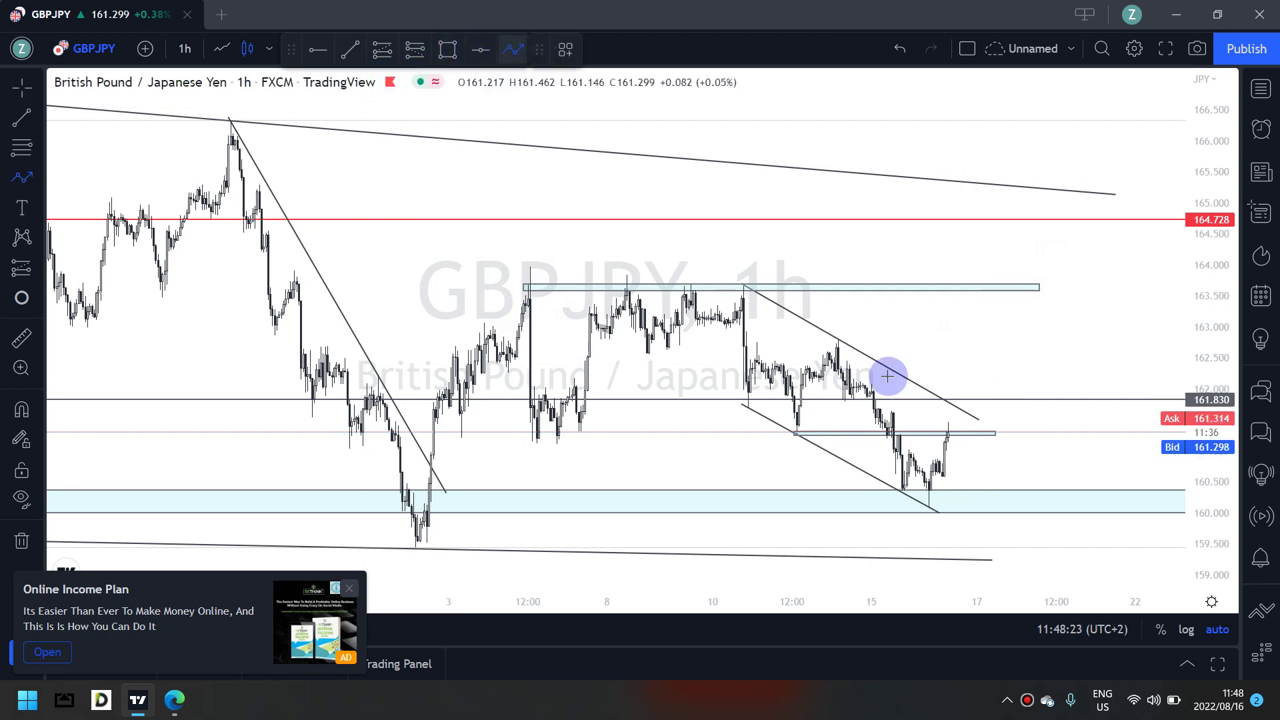
click(965, 395)
click(977, 414)
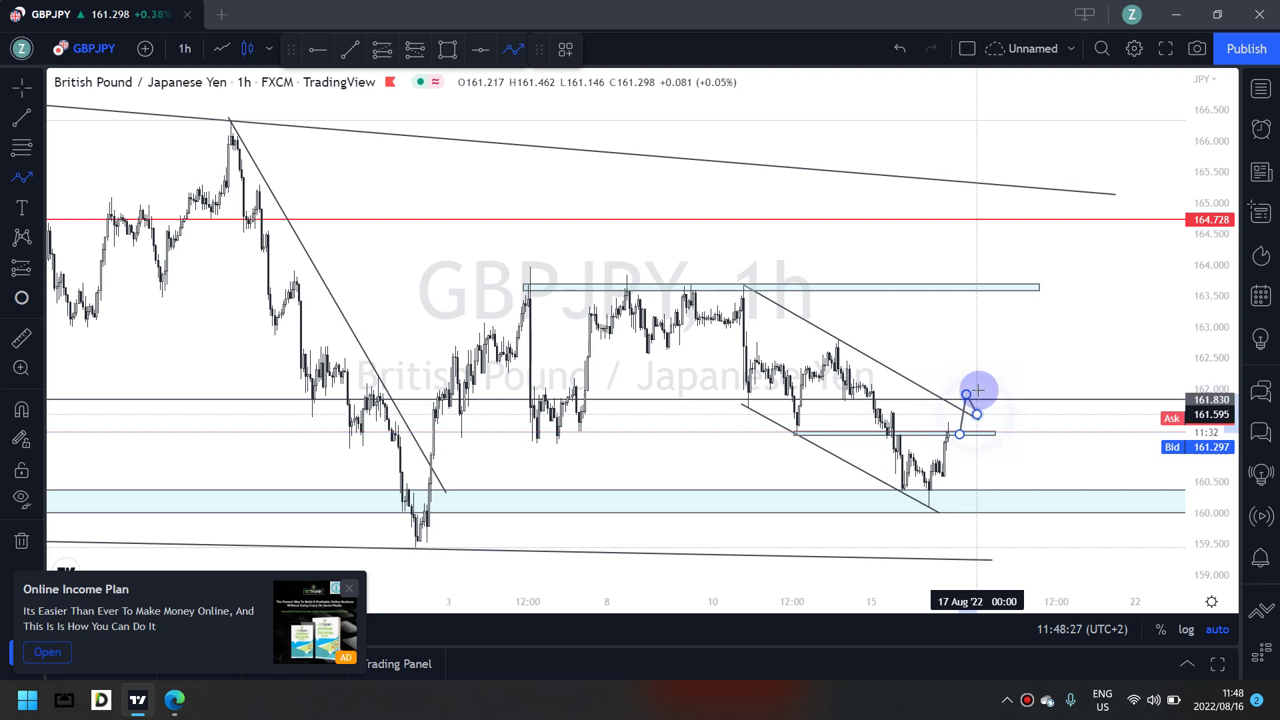
click(979, 384)
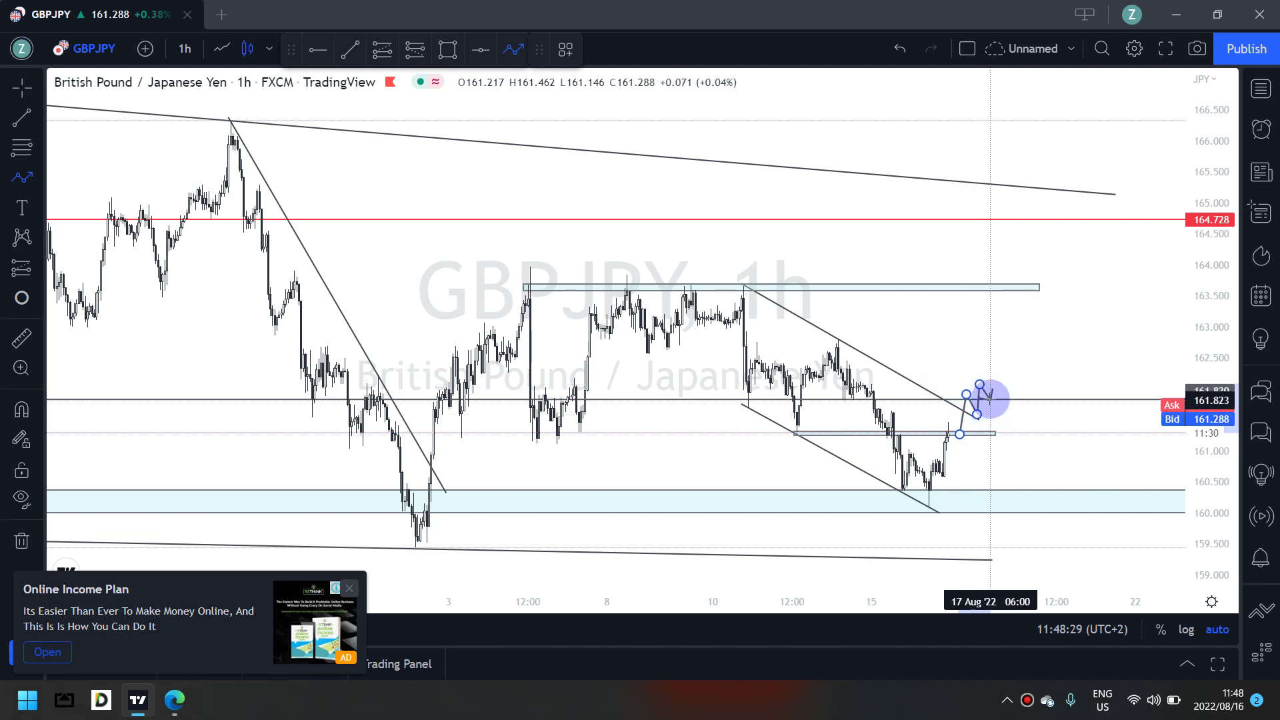
click(990, 398)
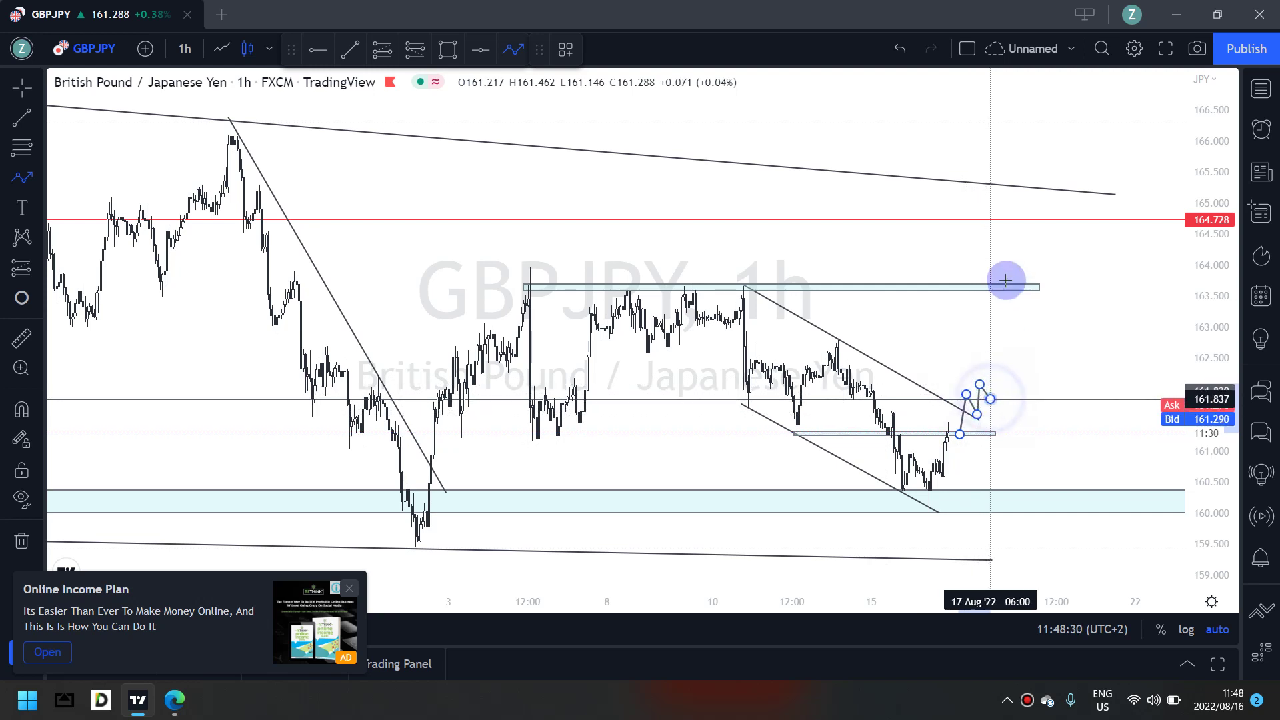
double_click(1008, 220)
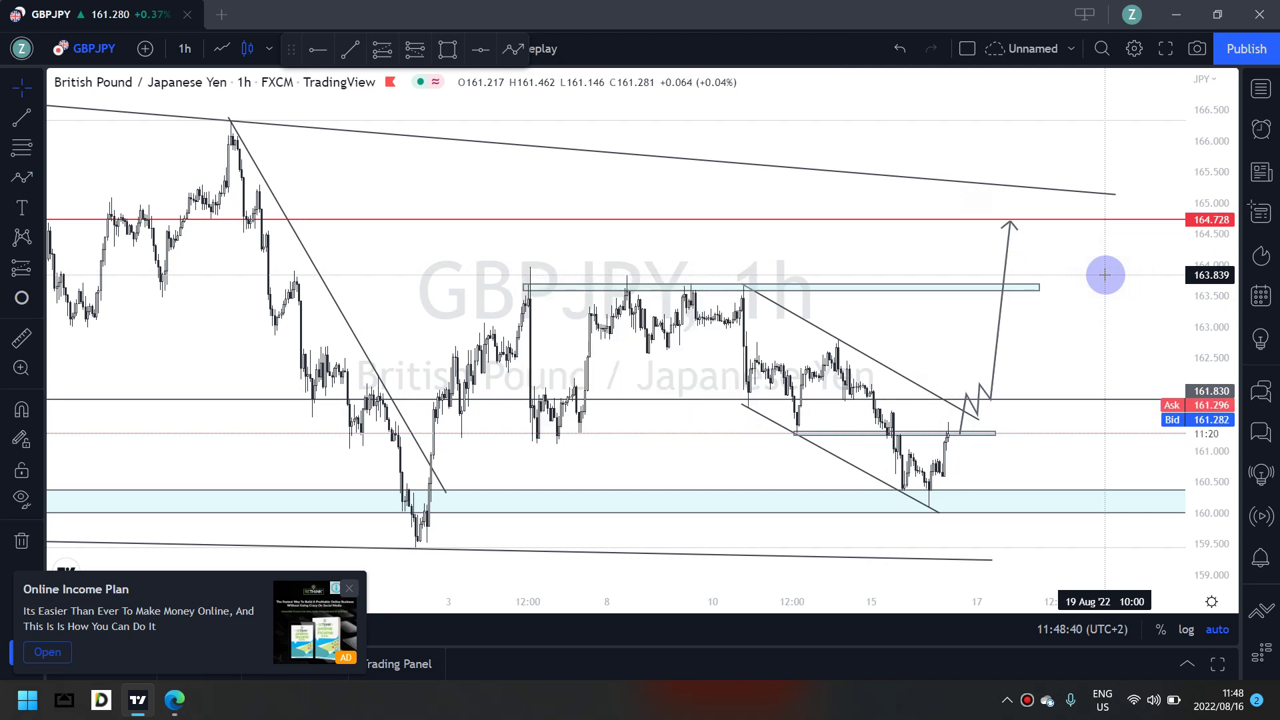
Place a long position with entry 162.079, stop 160.990 and target 164.739, narrowed to end on 18 August
click(389, 55)
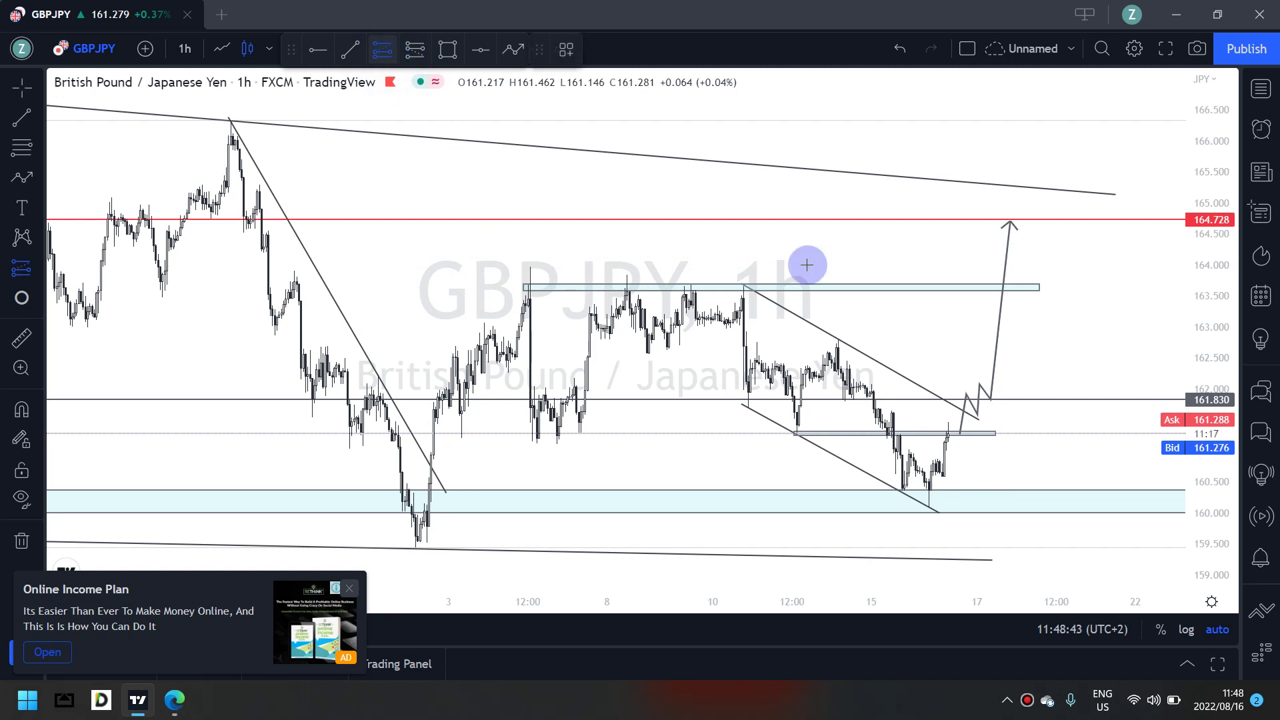
click(981, 384)
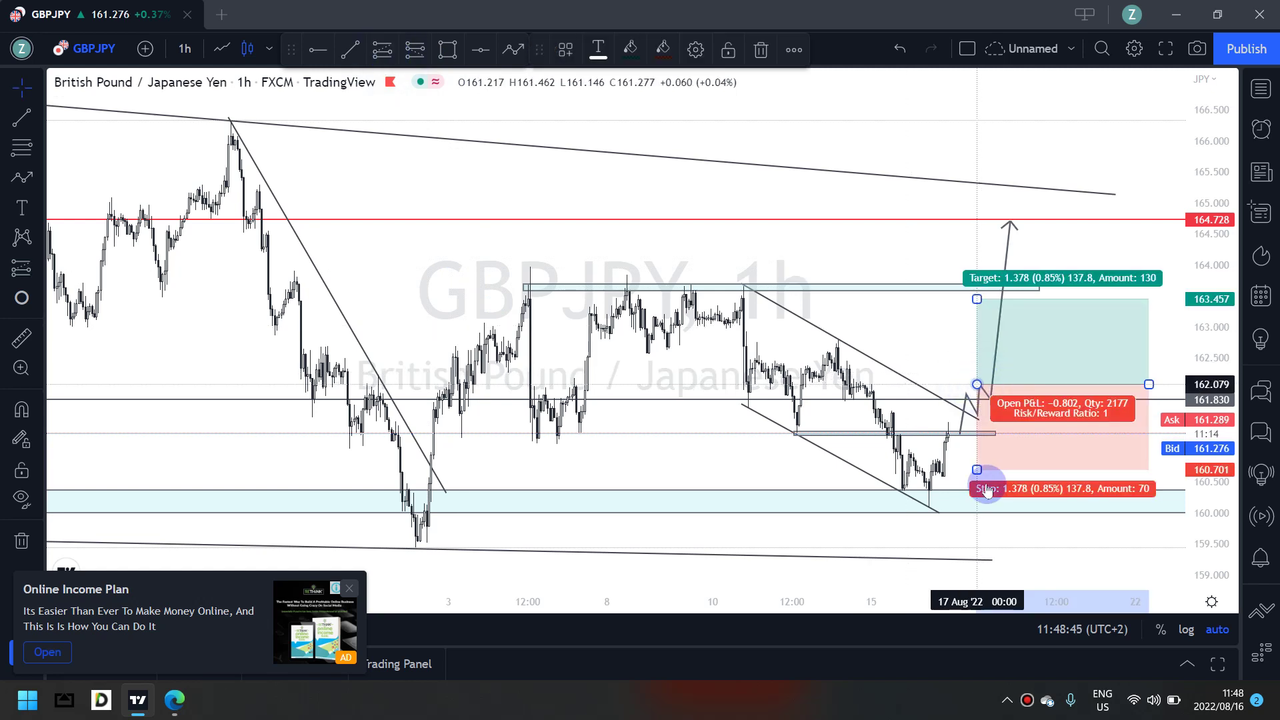
drag(977, 470, 986, 452)
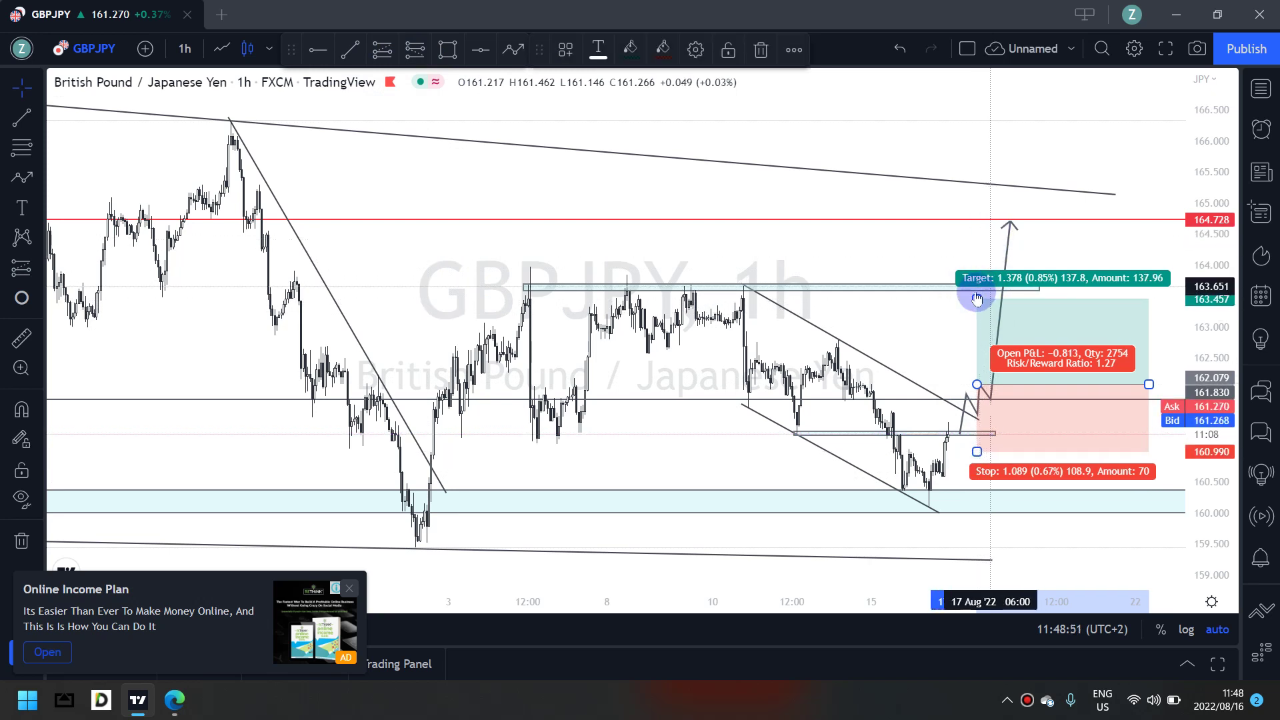
drag(989, 229, 998, 220)
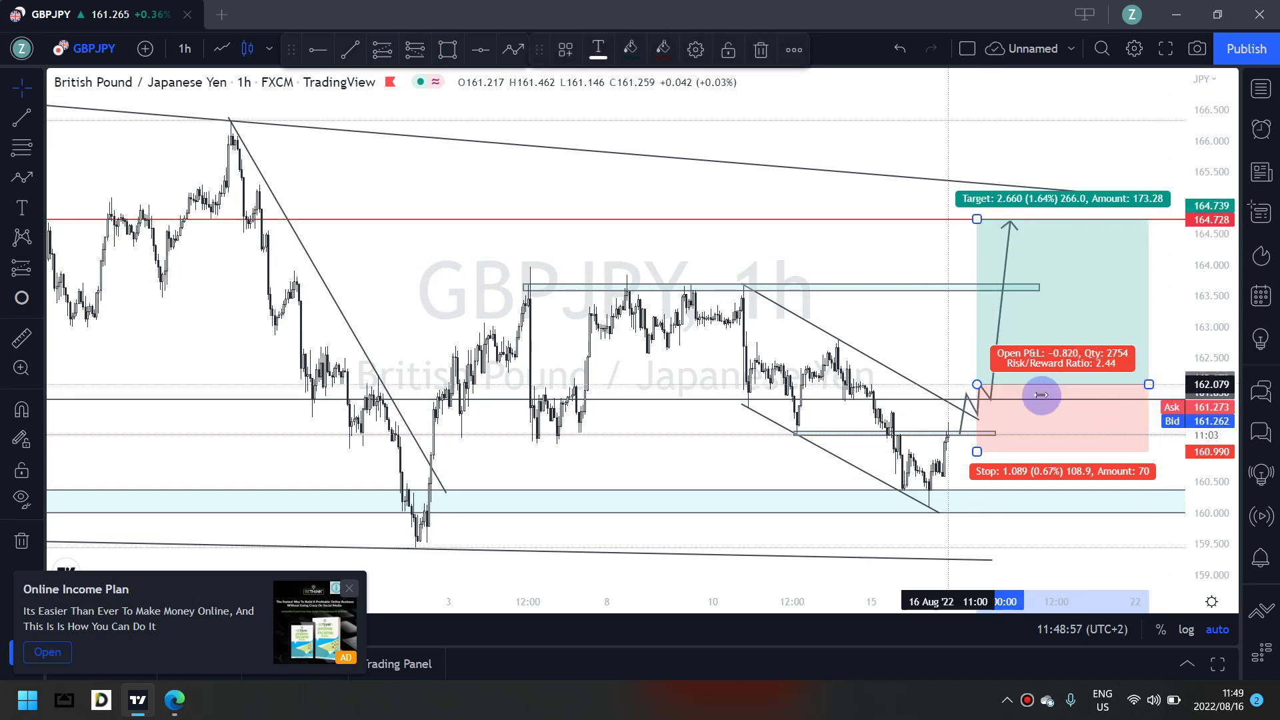
drag(1149, 384, 1060, 384)
click(1103, 360)
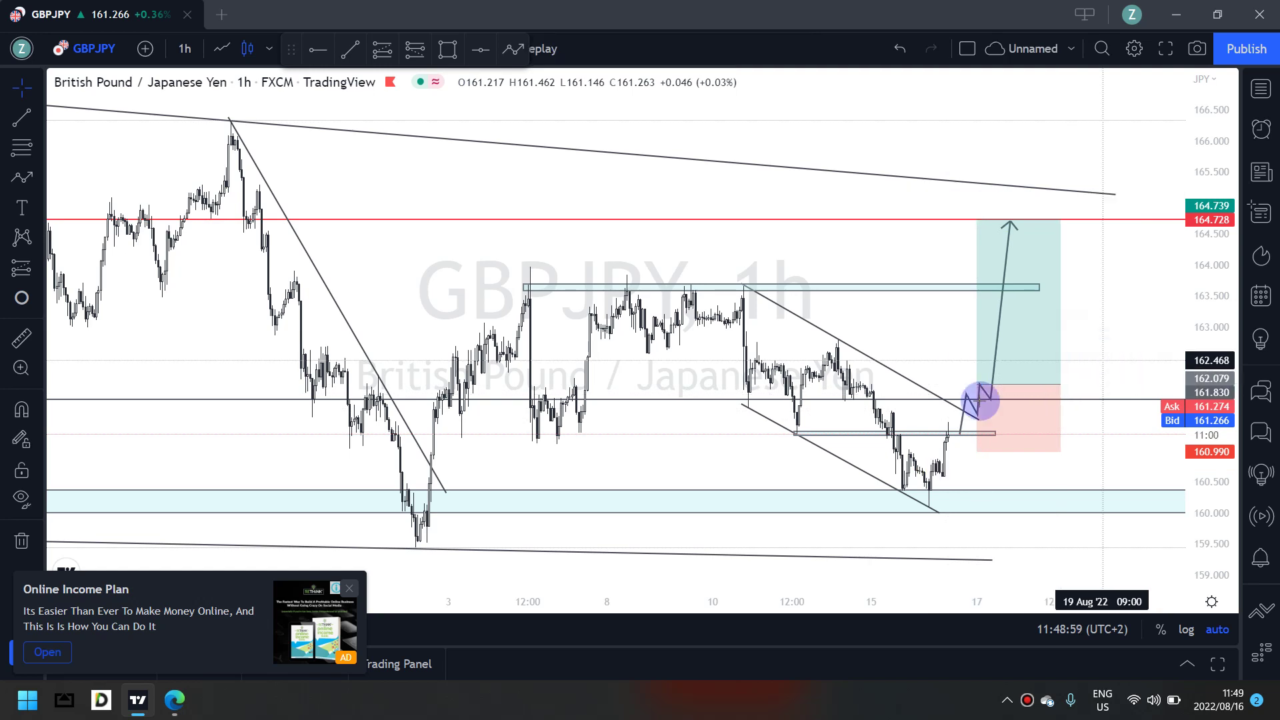
click(905, 506)
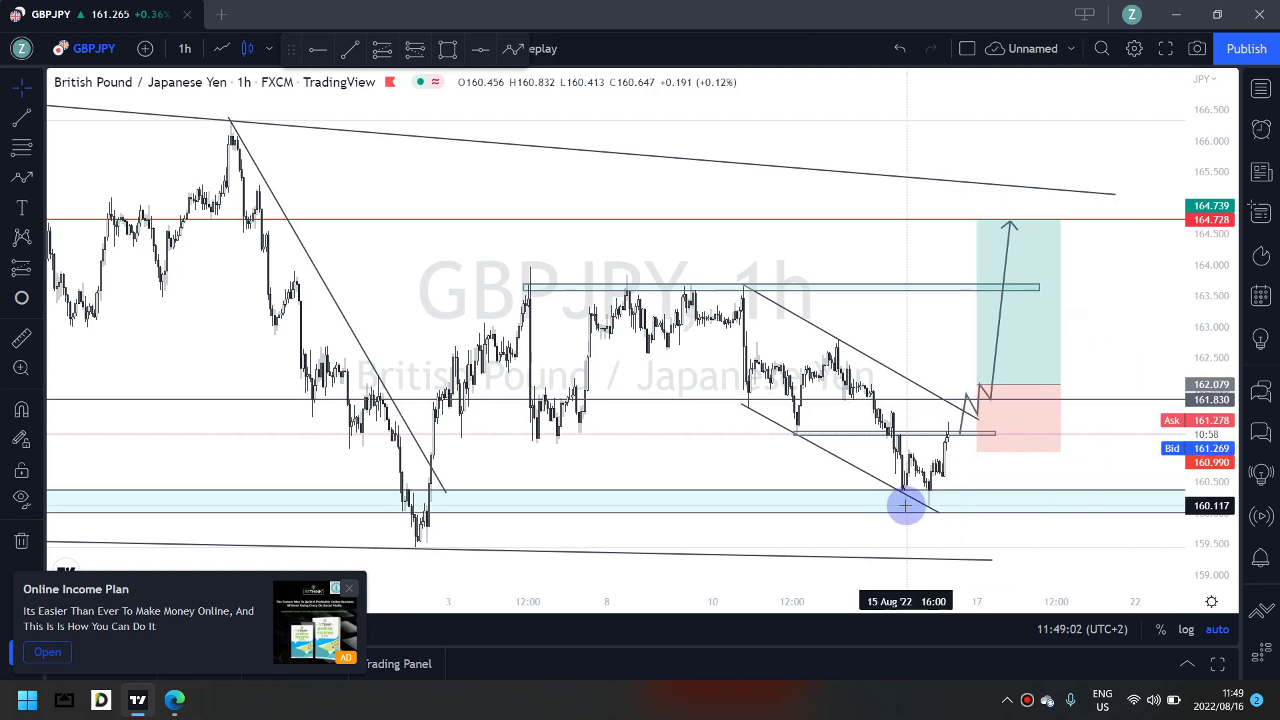
click(974, 400)
click(977, 402)
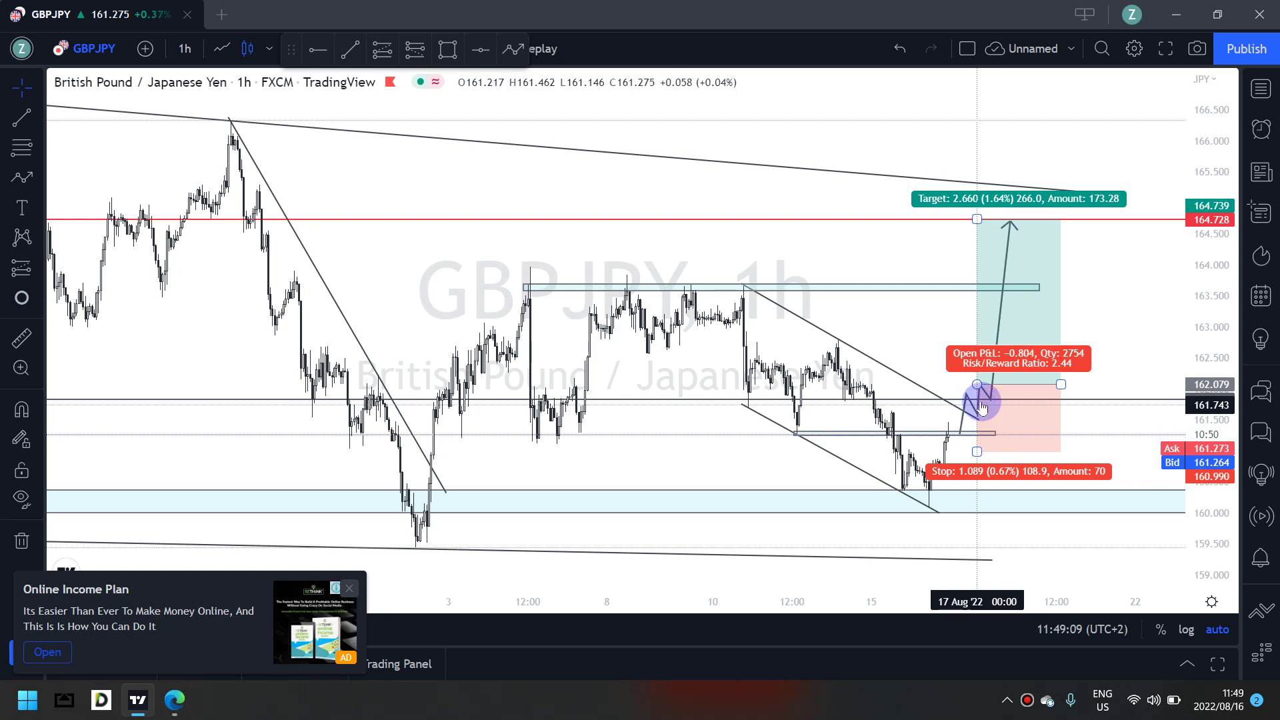
click(991, 399)
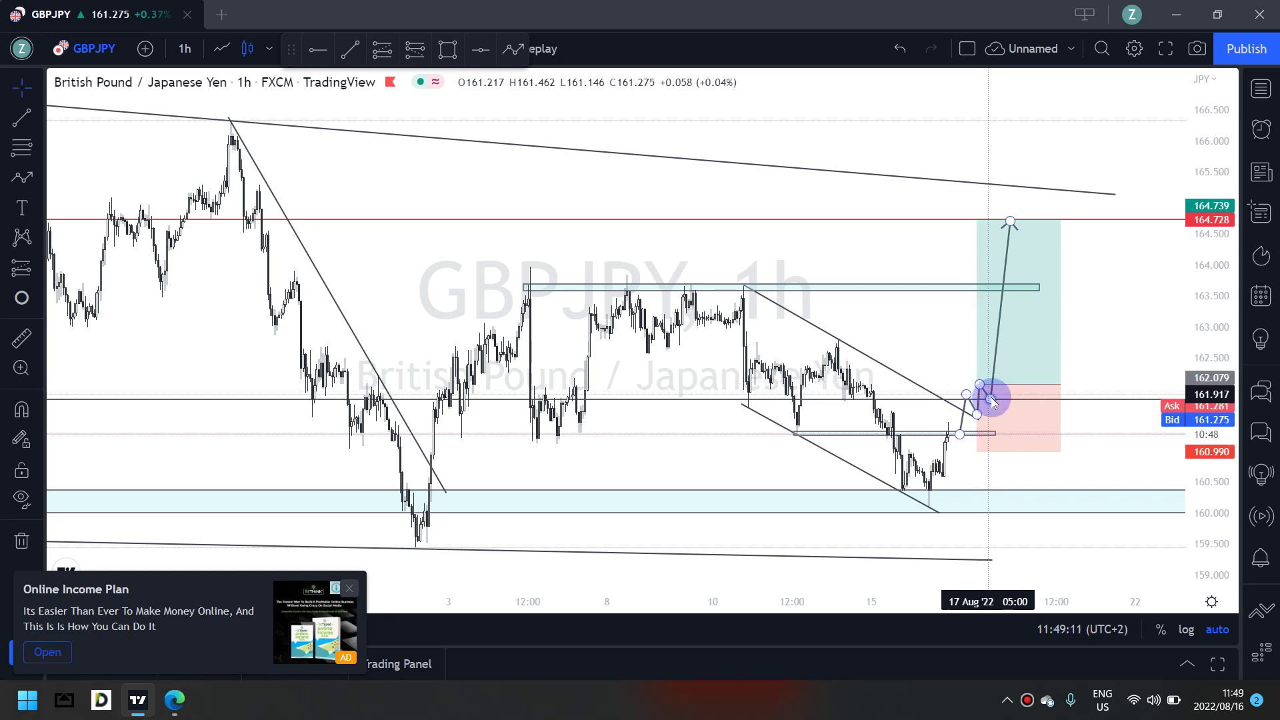
Set the interval to 30 minutes and raise the long position's entry to 162.149
click(993, 392)
text(30)
key(Return)
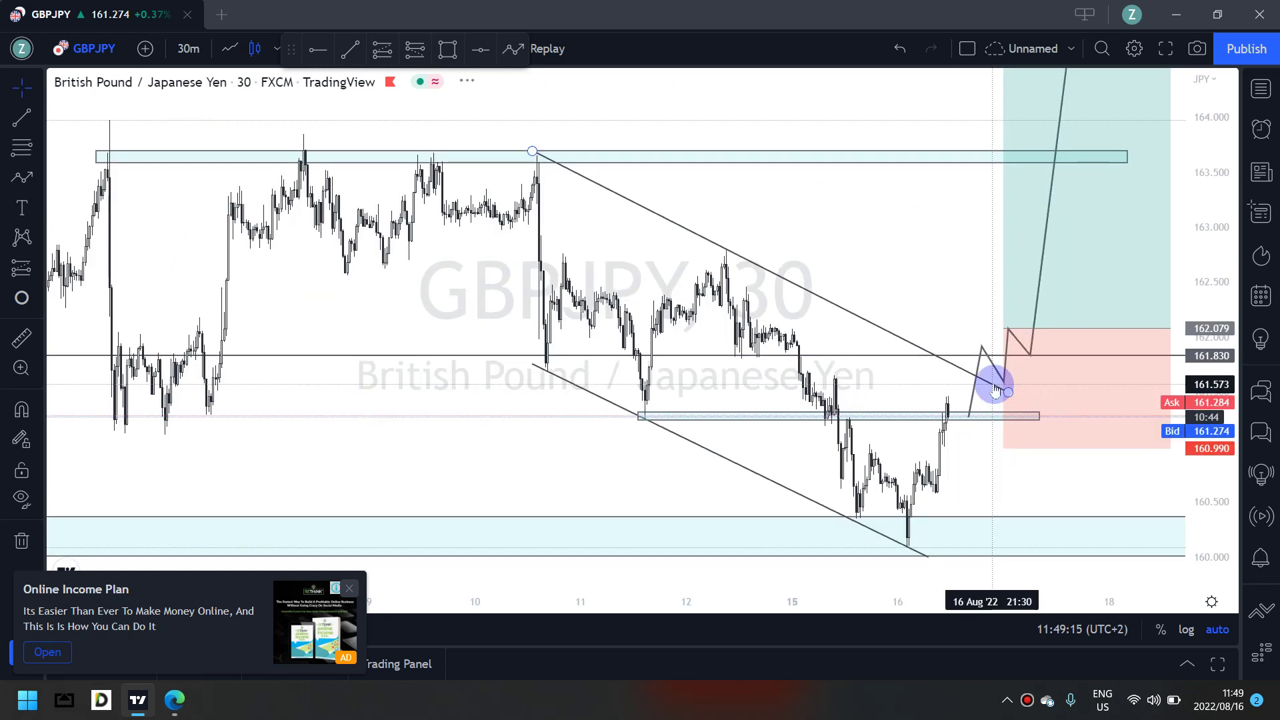
click(994, 377)
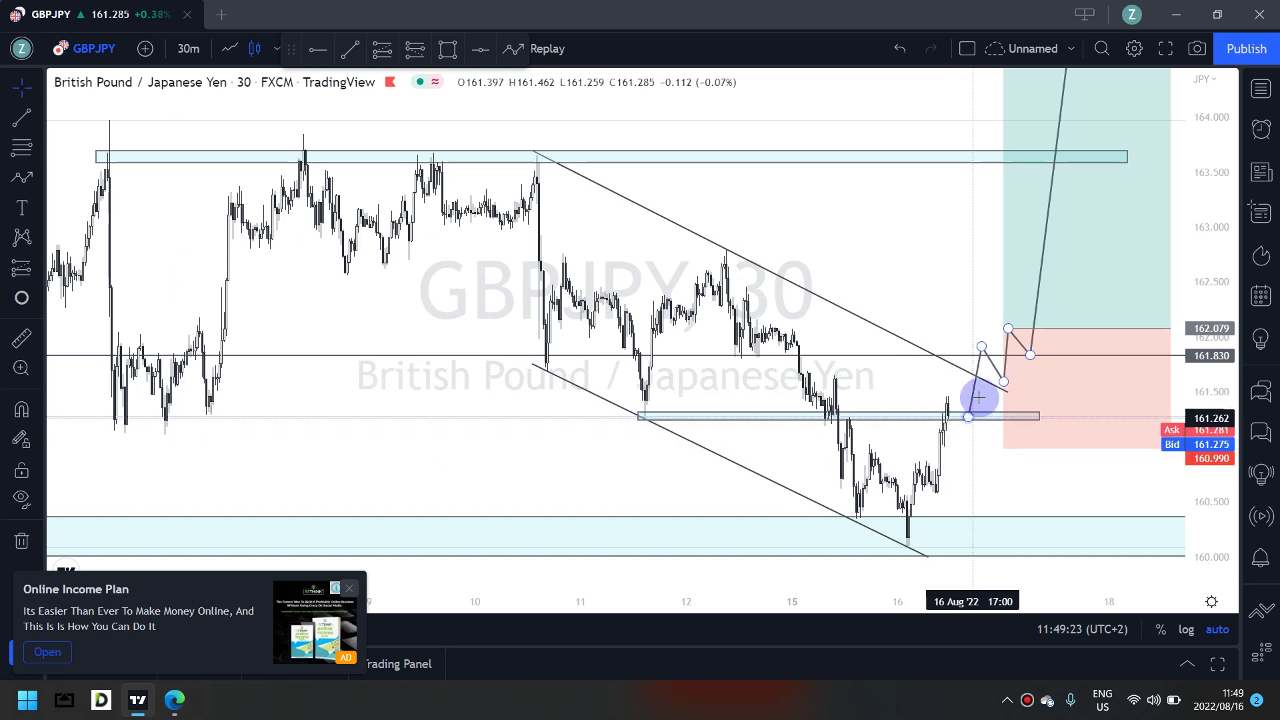
drag(1003, 328, 1001, 320)
click(993, 333)
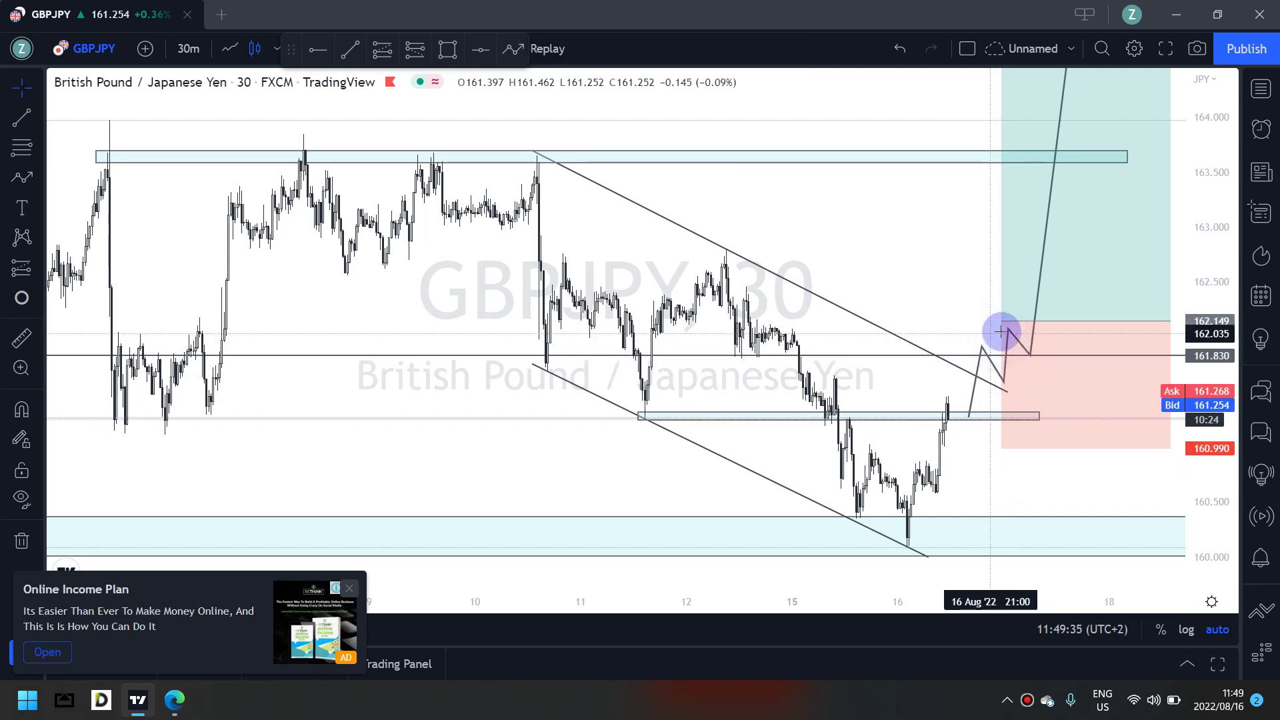
click(1031, 354)
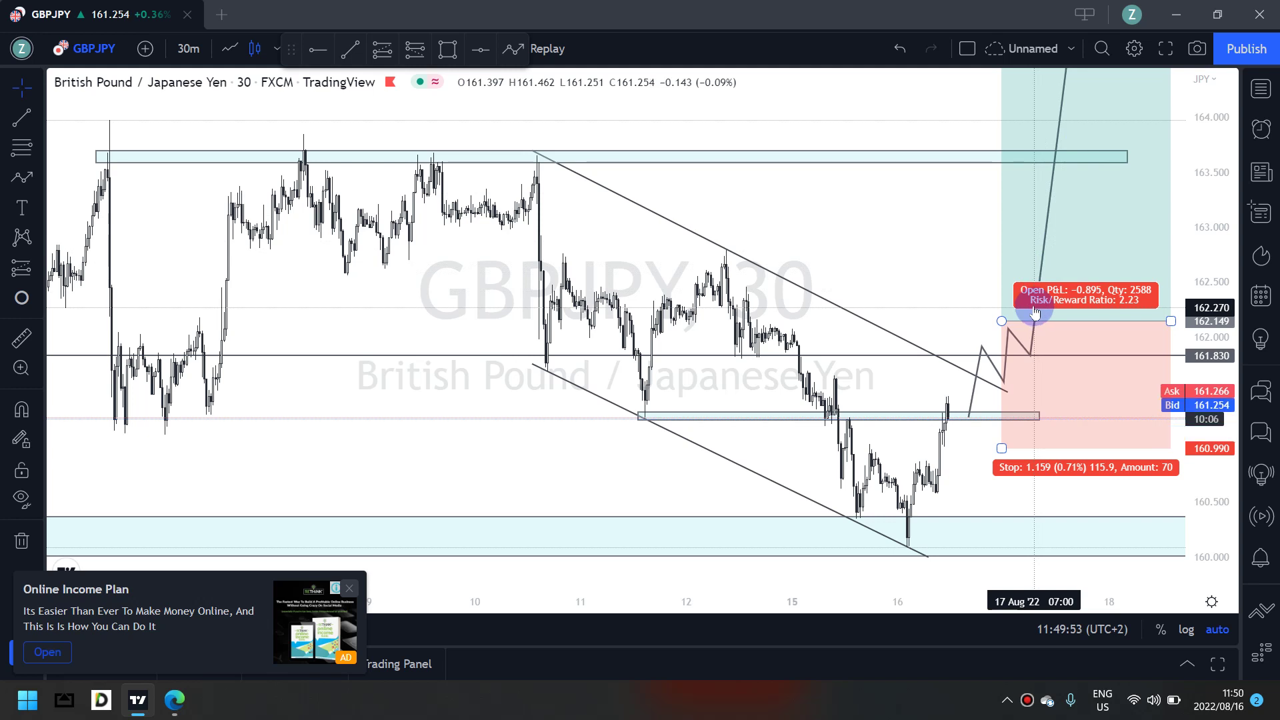
Extend the upper resistance zone to late 18 August and add a red horizontal ray at 163.028 from 9 August
click(994, 157)
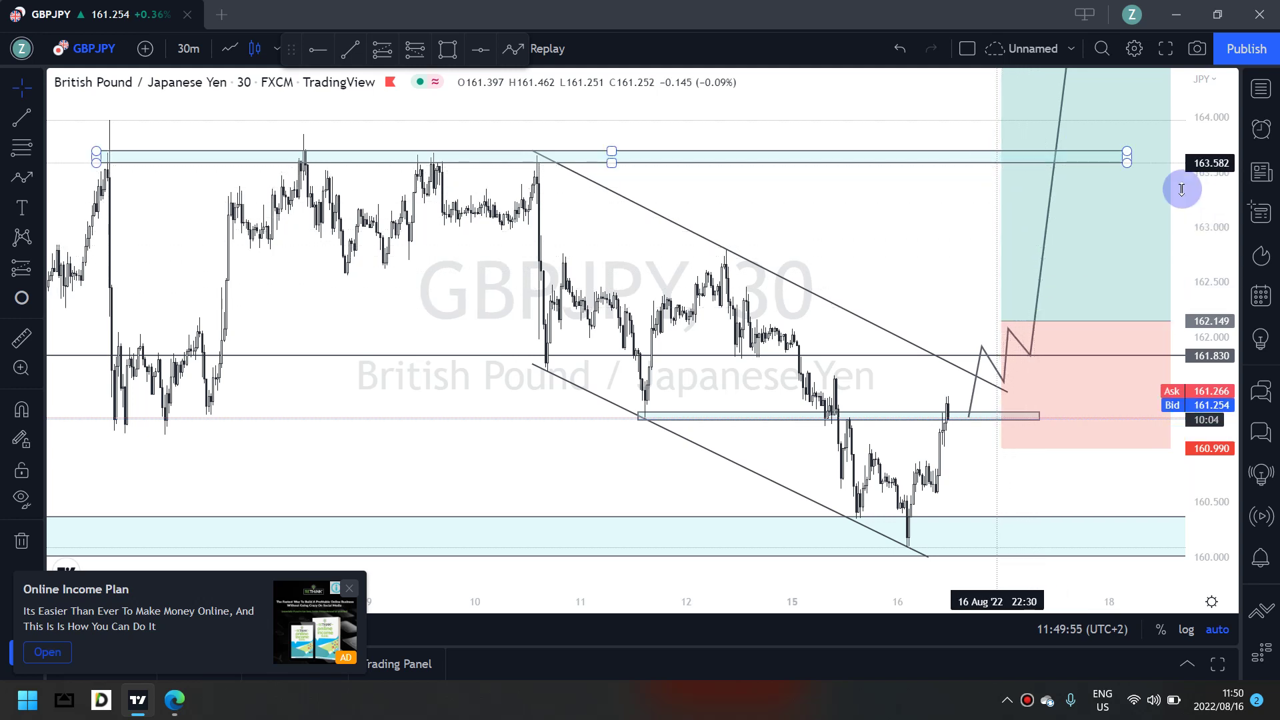
click(1133, 156)
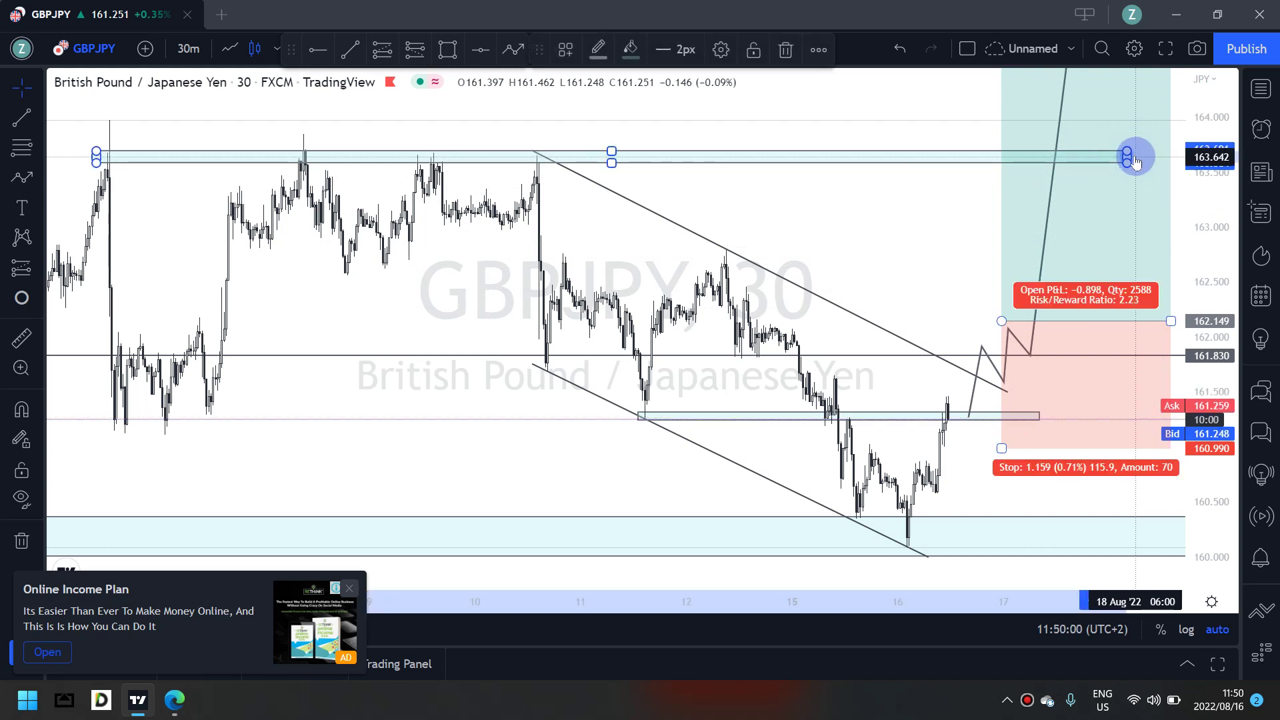
drag(1131, 156, 1184, 156)
click(972, 214)
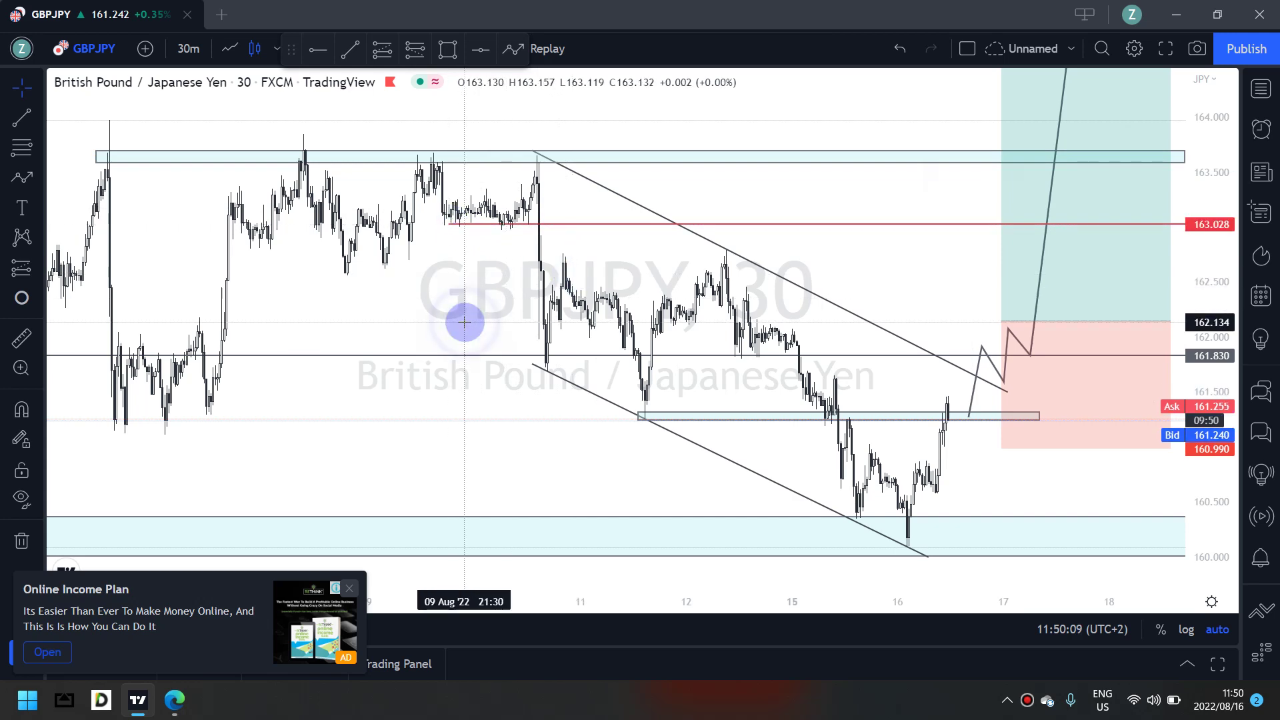
Set the interval to 60 minutes and examine the long position against the 163.028 level and the upper resistance zone
text(60)
key(Return)
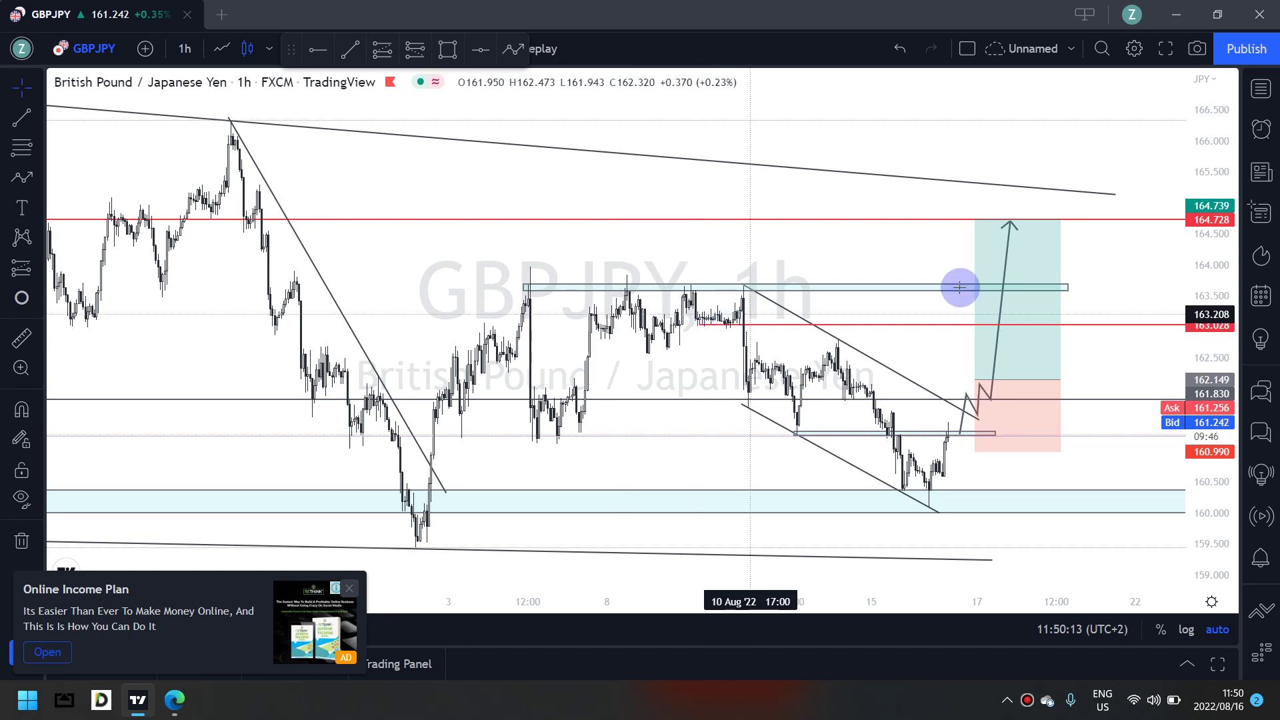
click(984, 292)
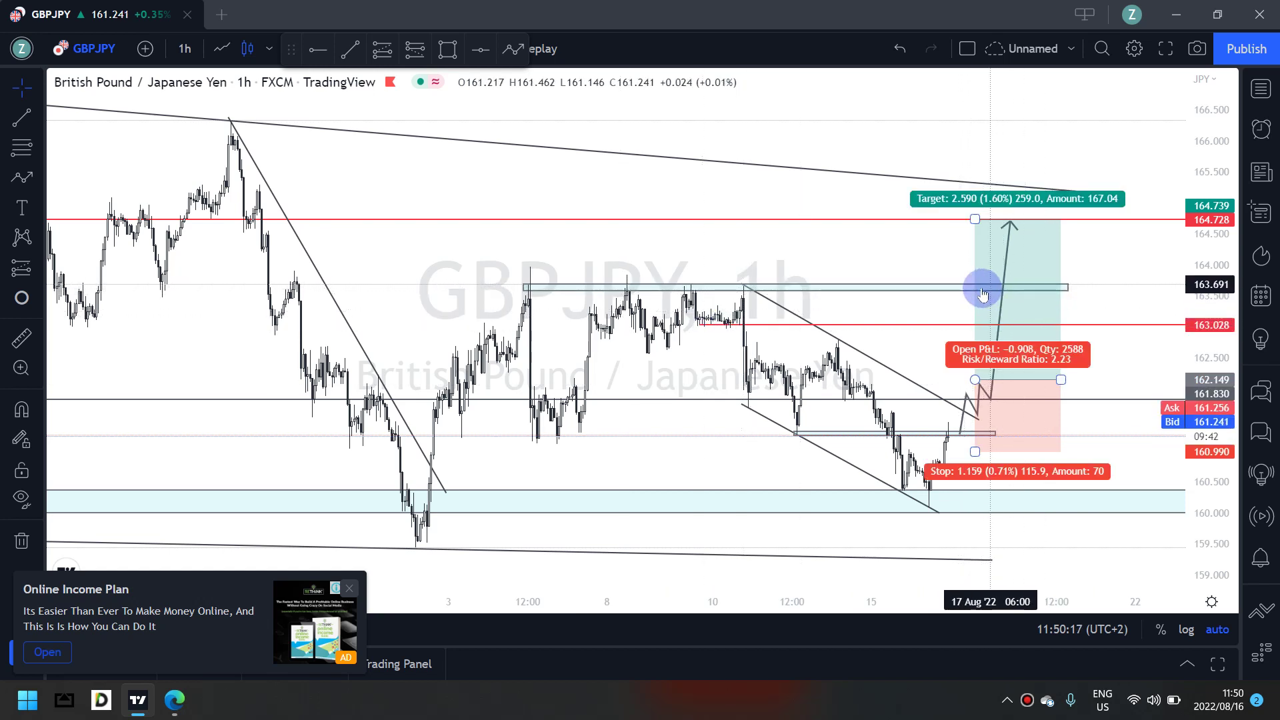
click(991, 327)
click(529, 290)
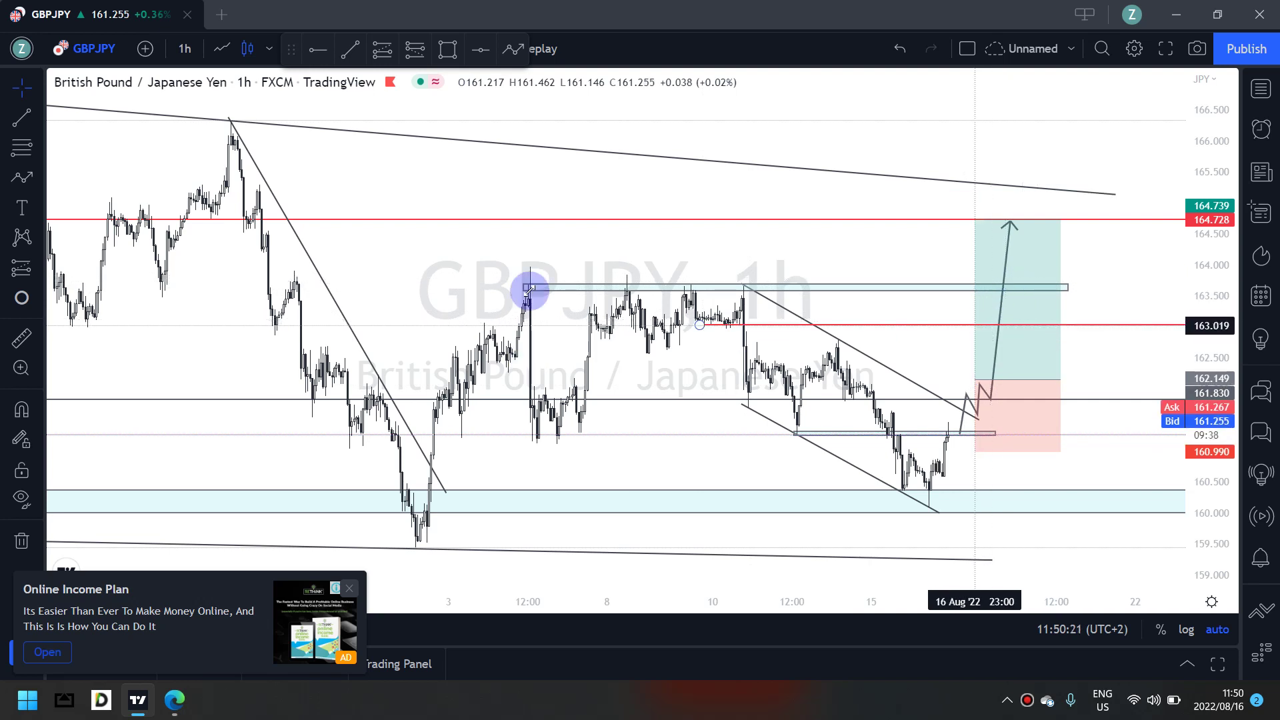
click(530, 292)
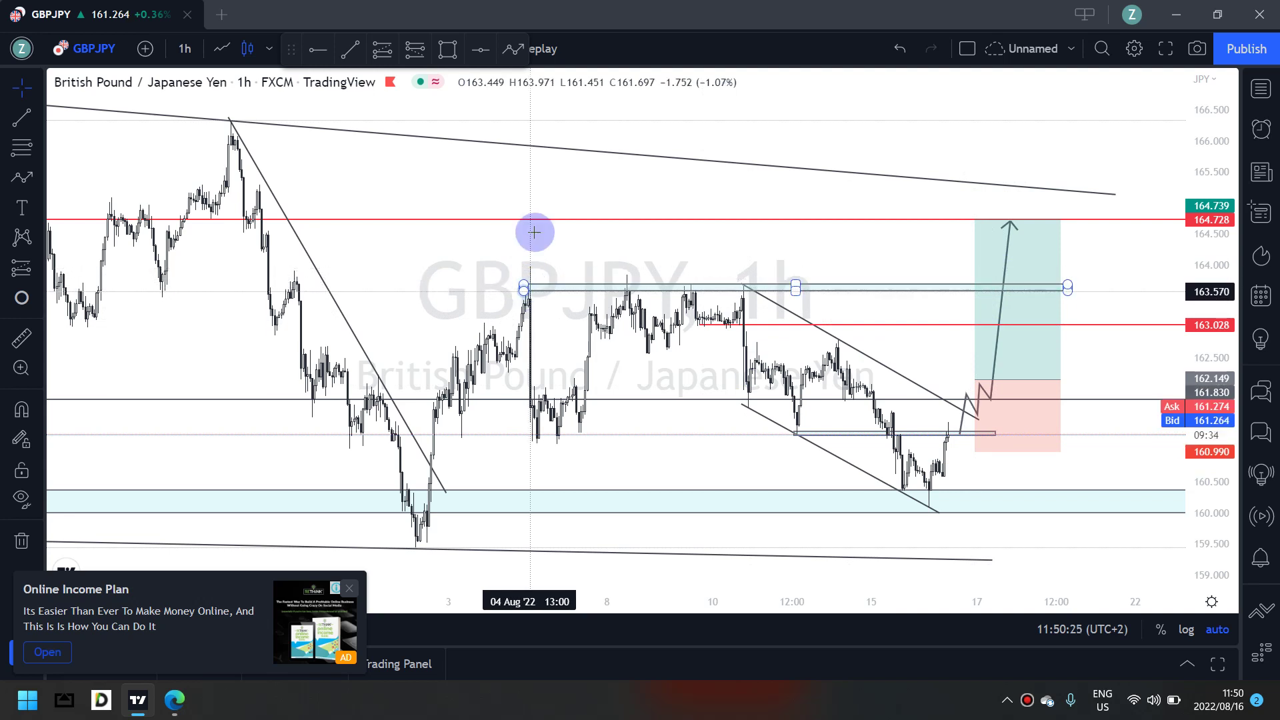
click(531, 296)
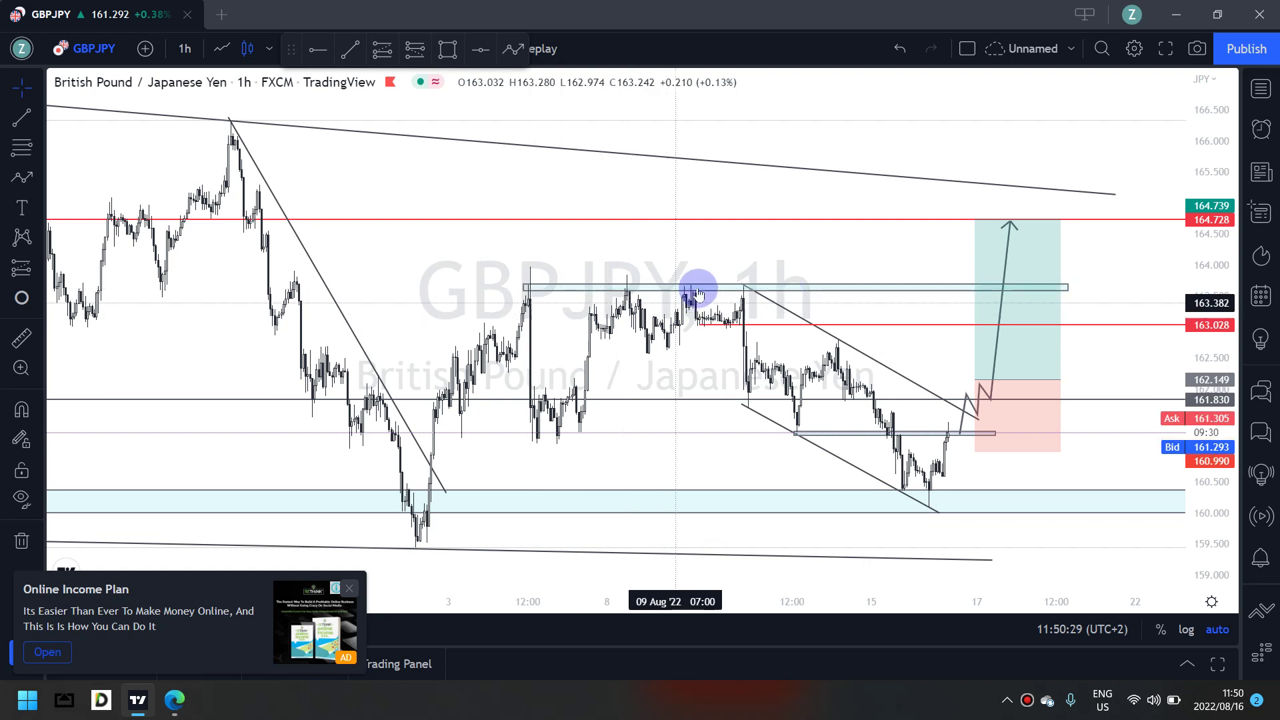
click(743, 285)
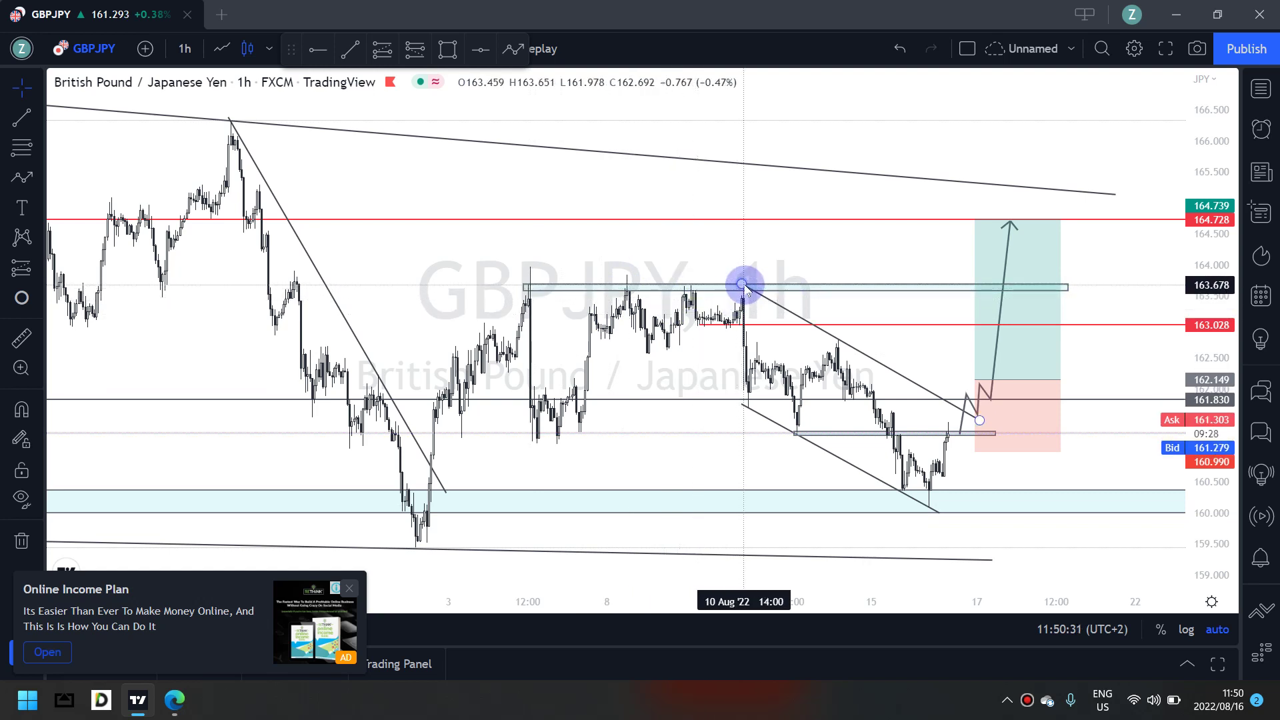
click(1038, 446)
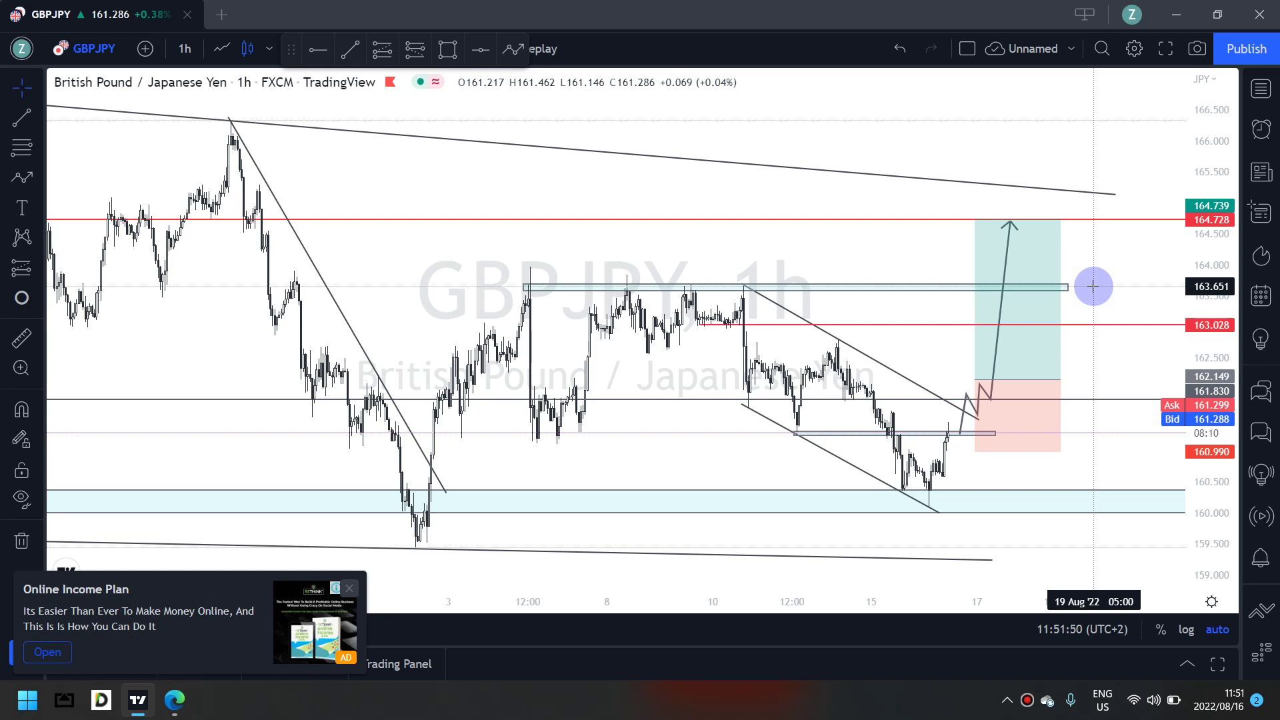
click(1016, 292)
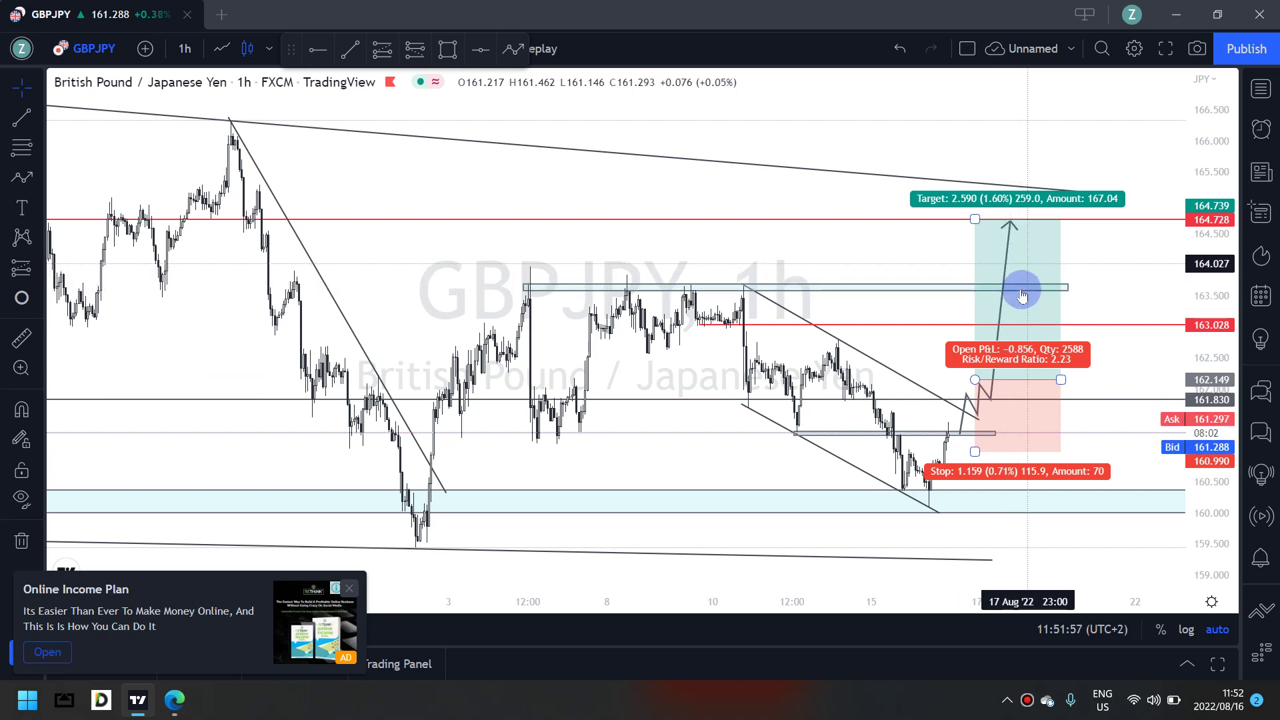
click(969, 328)
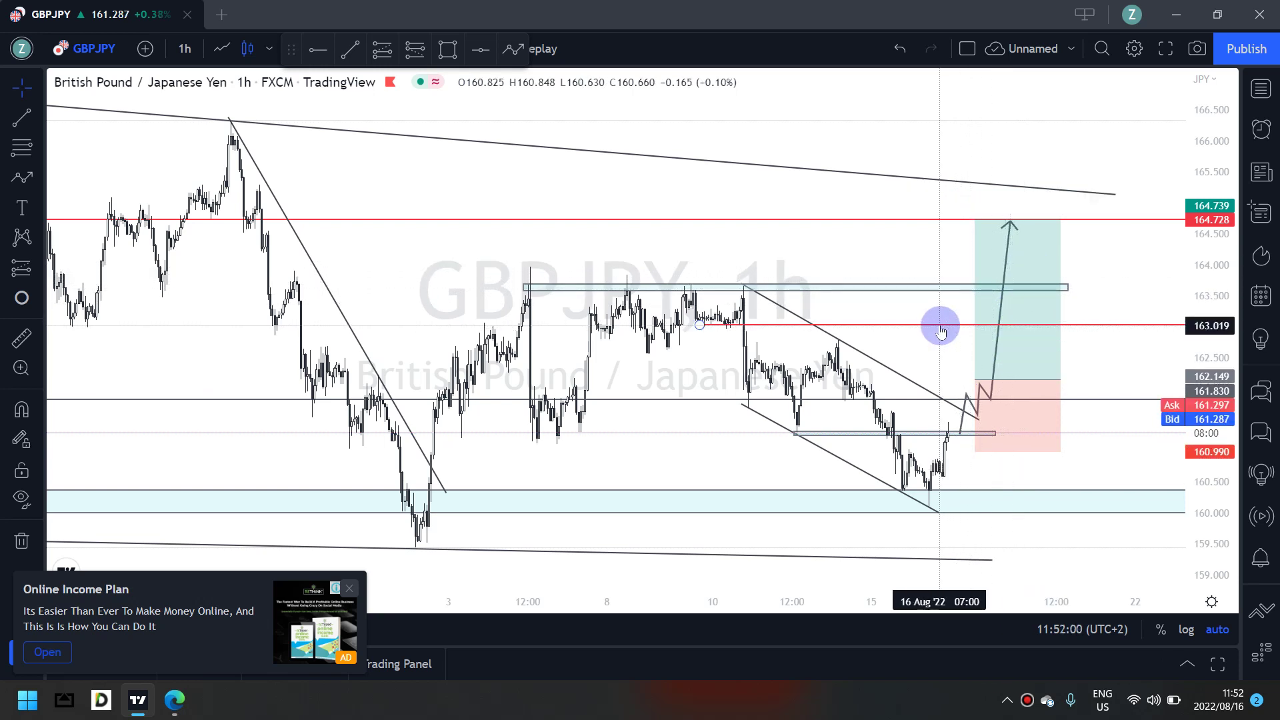
click(979, 337)
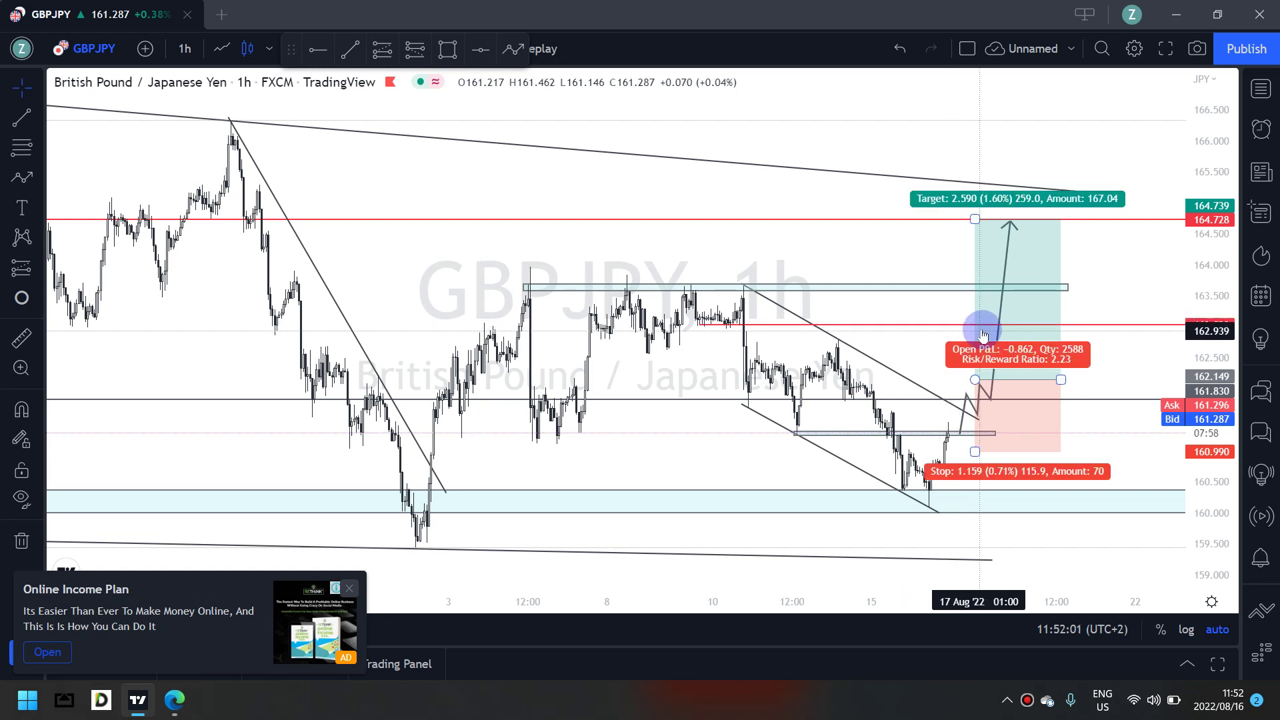
click(971, 306)
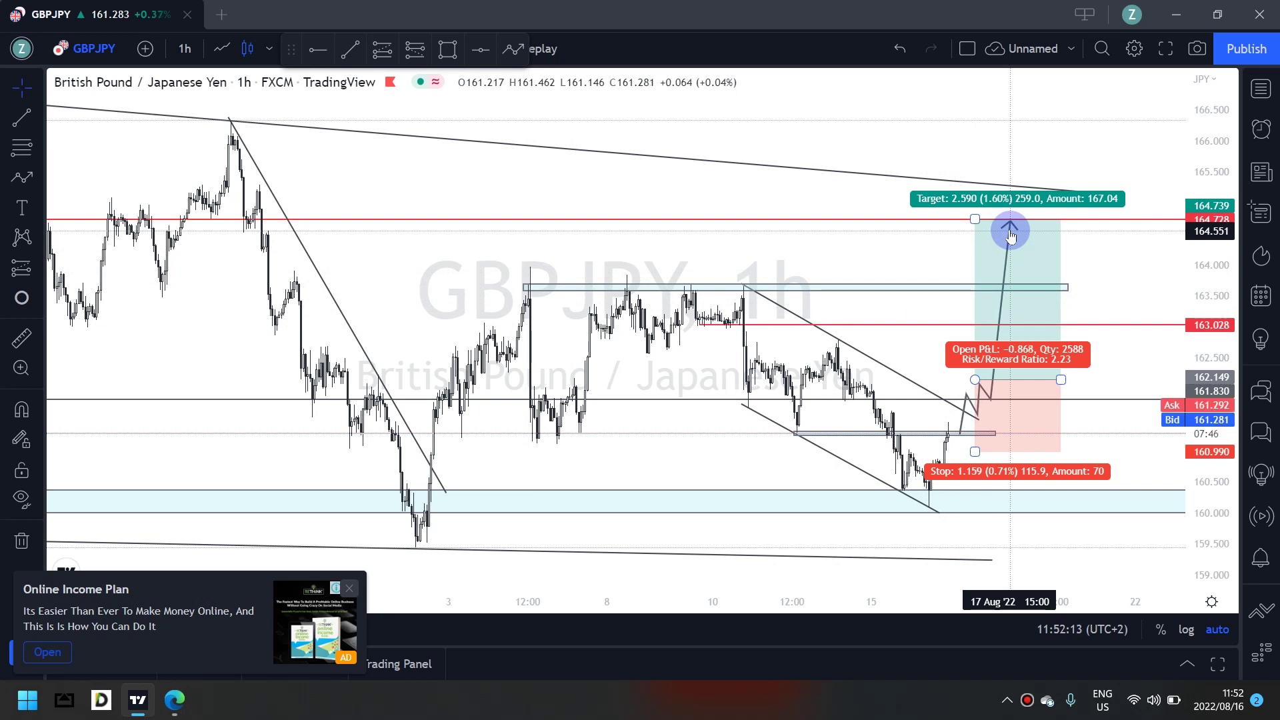
Draw an alternative path from the latest candle, dipping to about 160.33 in the support zone and rising to about 164.58
click(514, 50)
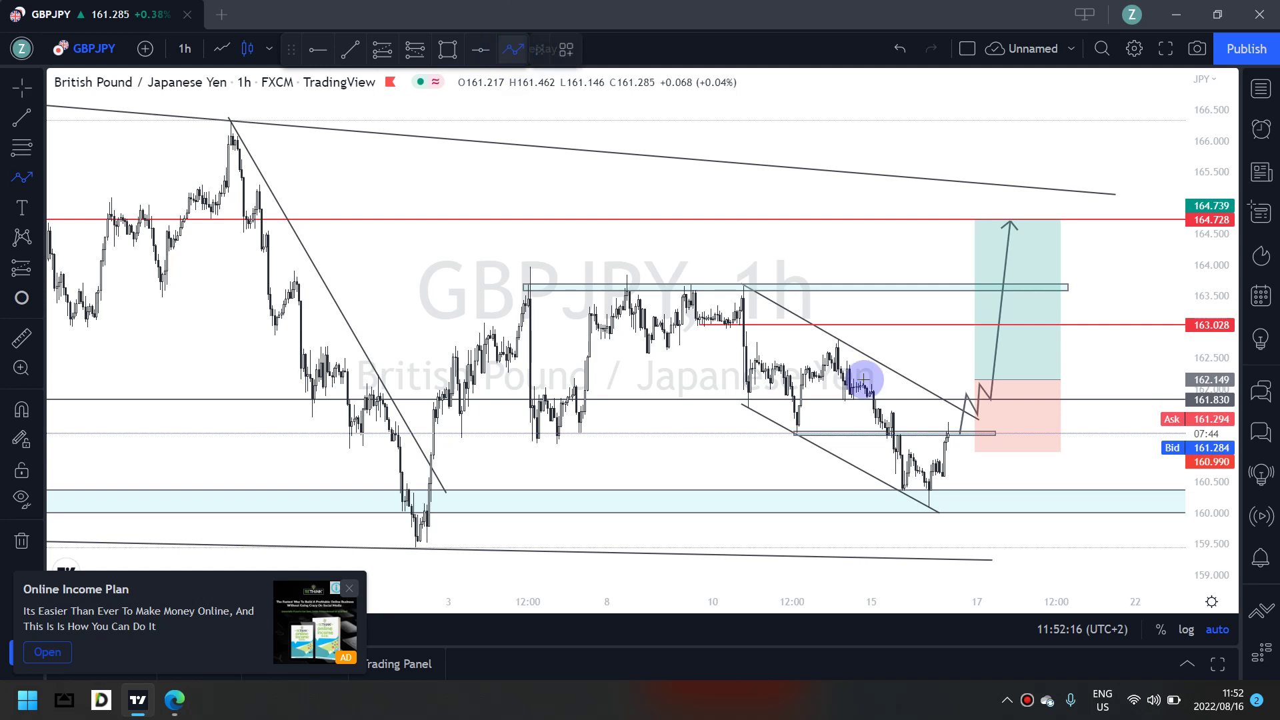
click(955, 431)
click(988, 495)
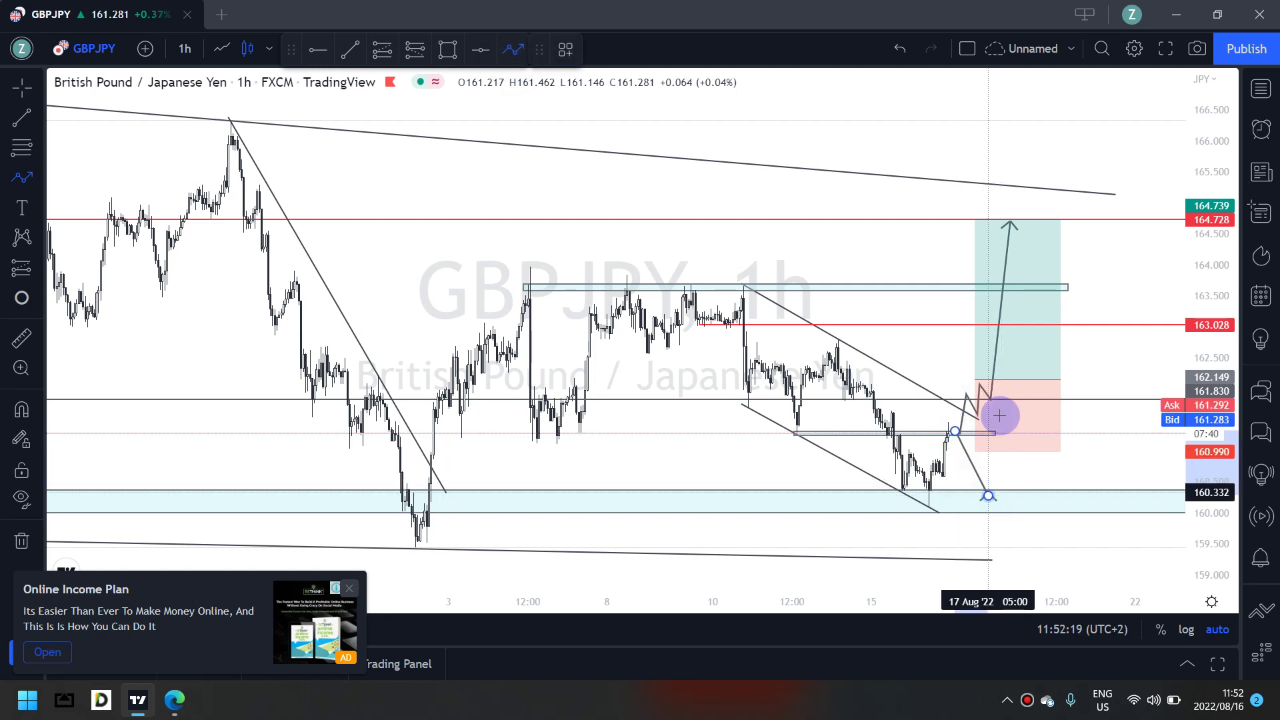
double_click(1038, 234)
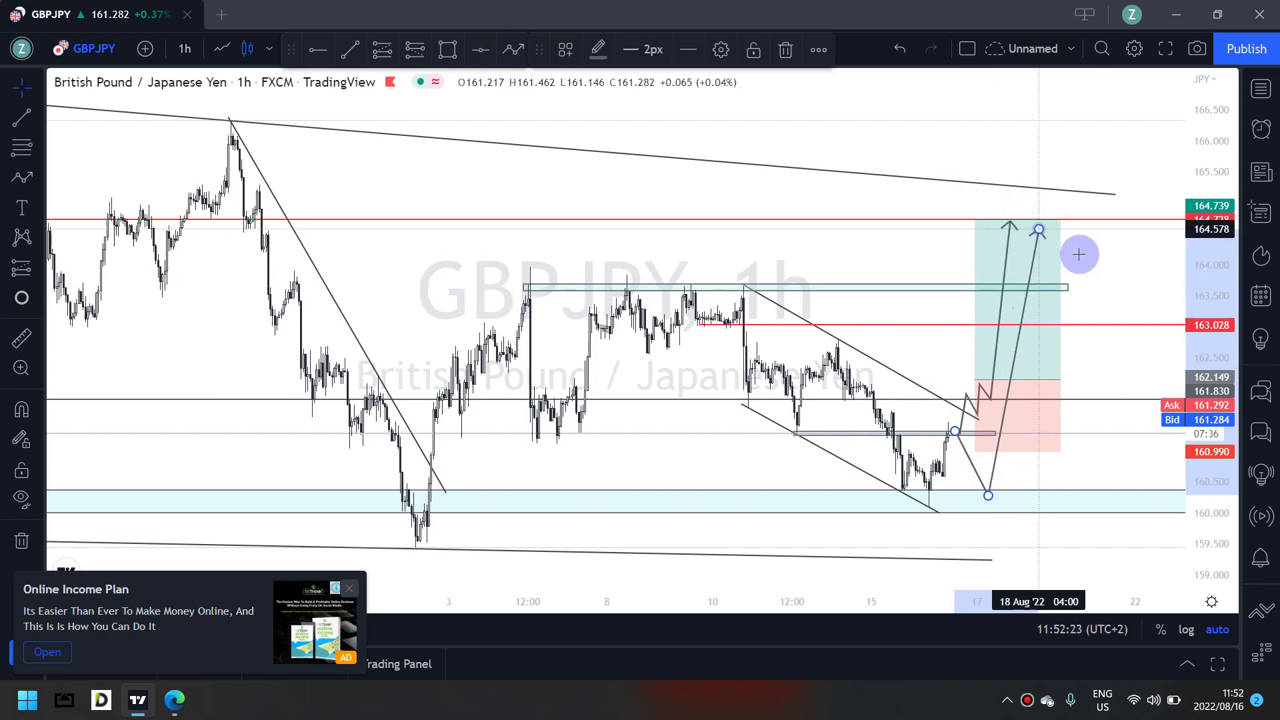
click(1079, 254)
Set the interval to 30 minutes and move the alternative path's starting point up to the descending trendline at about 161.66
text(30)
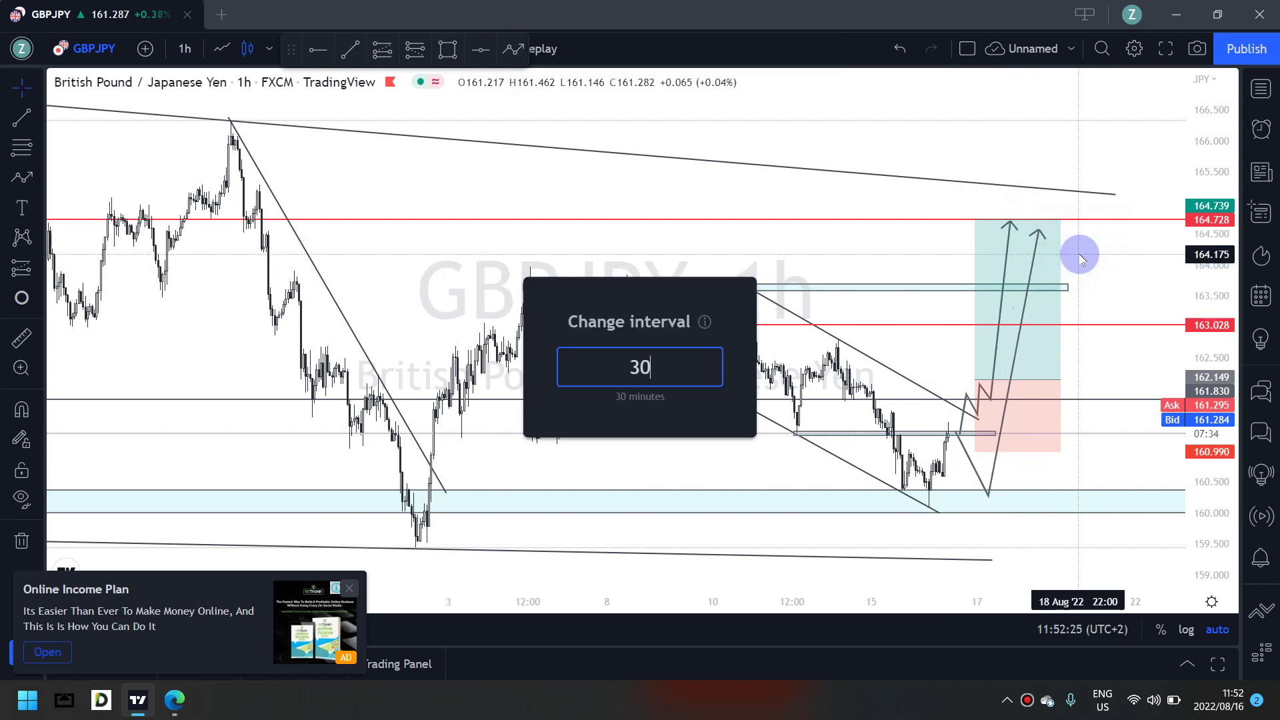
key(Return)
scroll(968, 342, up, 2)
click(968, 342)
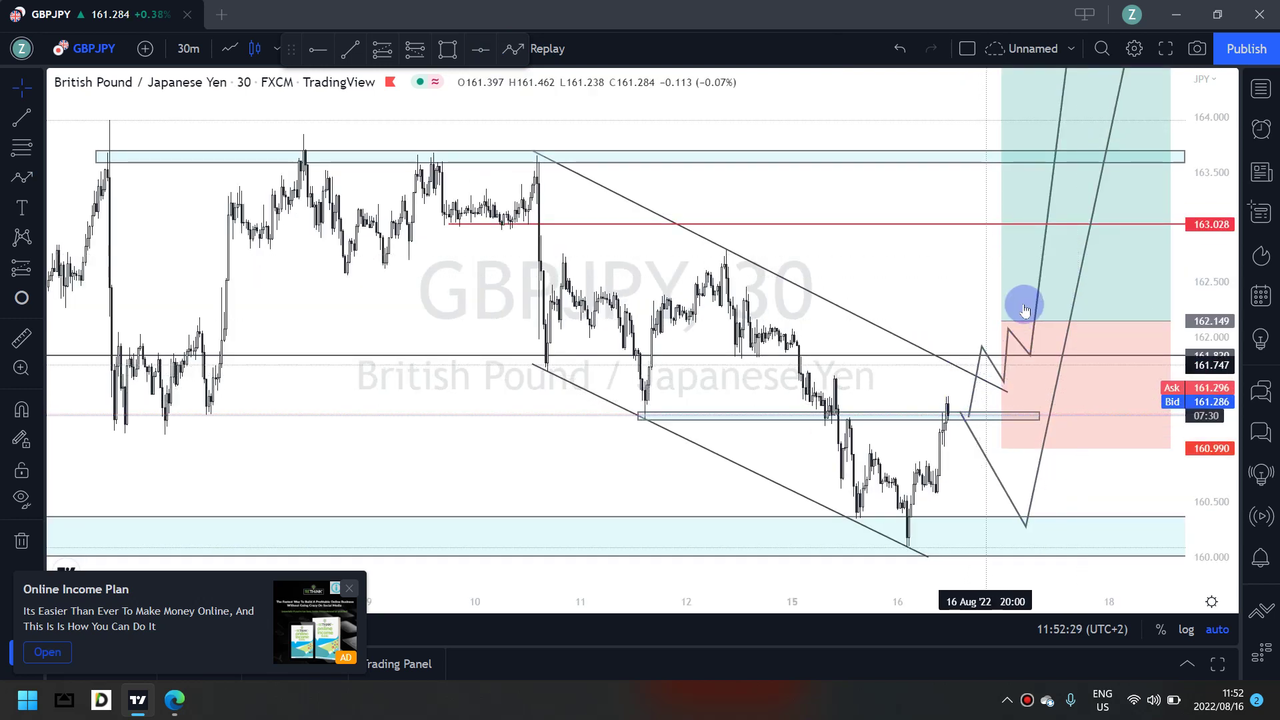
drag(964, 417, 969, 374)
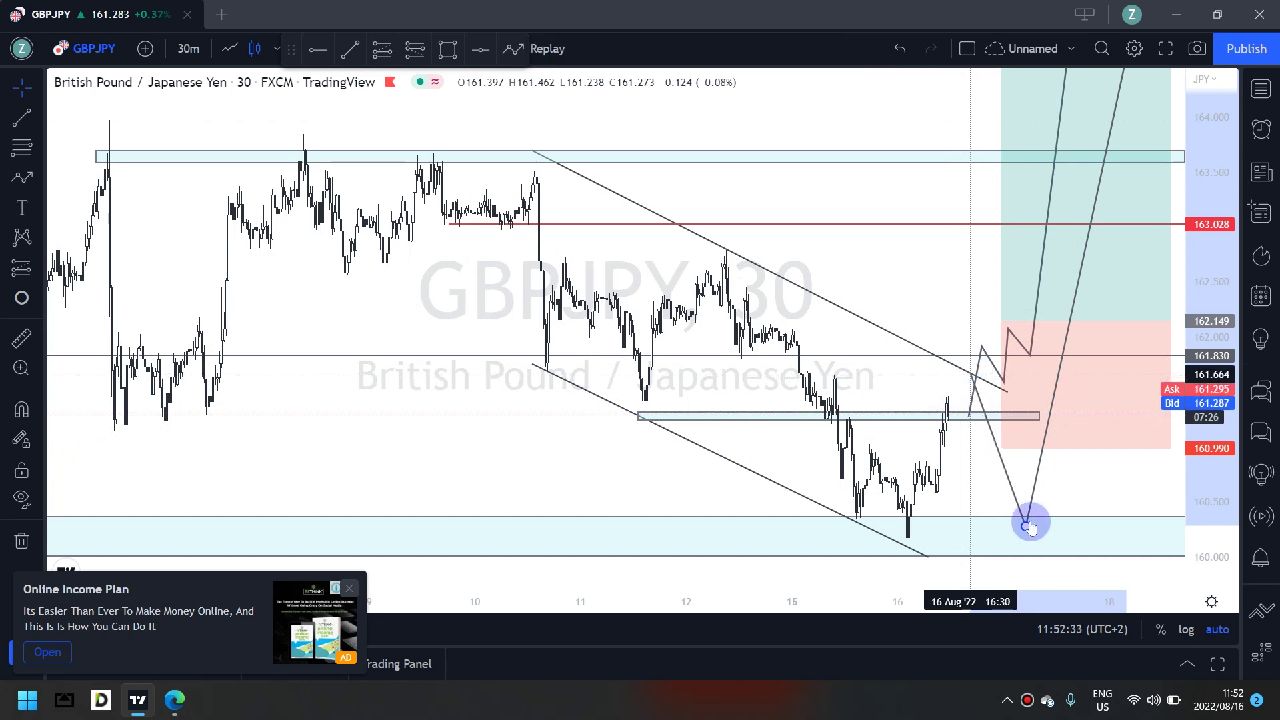
Draw a zigzag path from about 162.5 on 12 August to 160.4, up to 161.6, back into the support zone and above 164
click(517, 58)
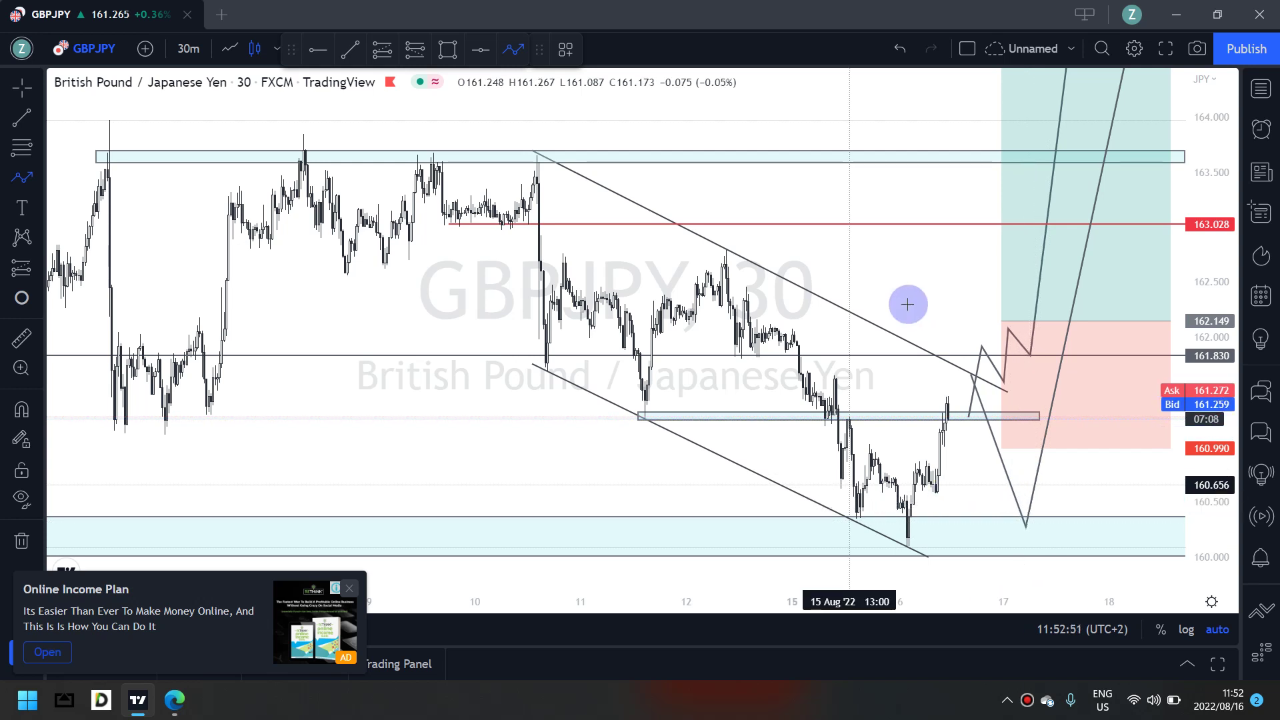
click(746, 281)
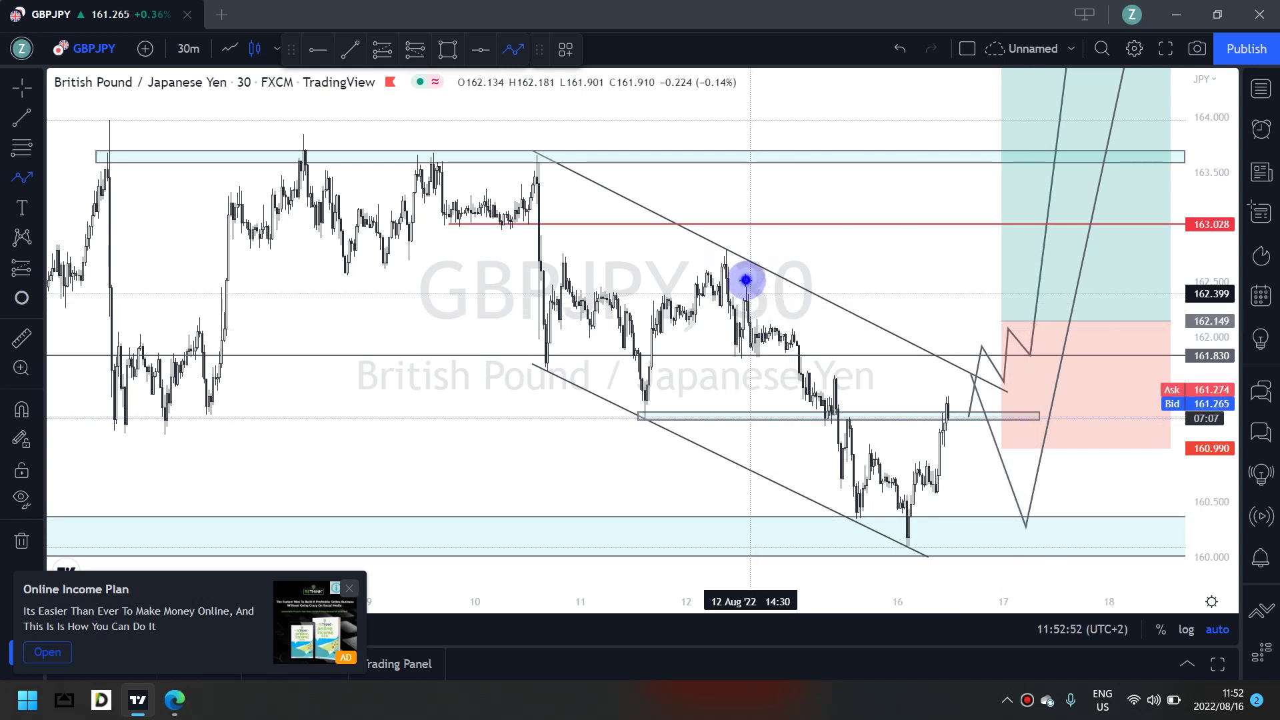
click(873, 510)
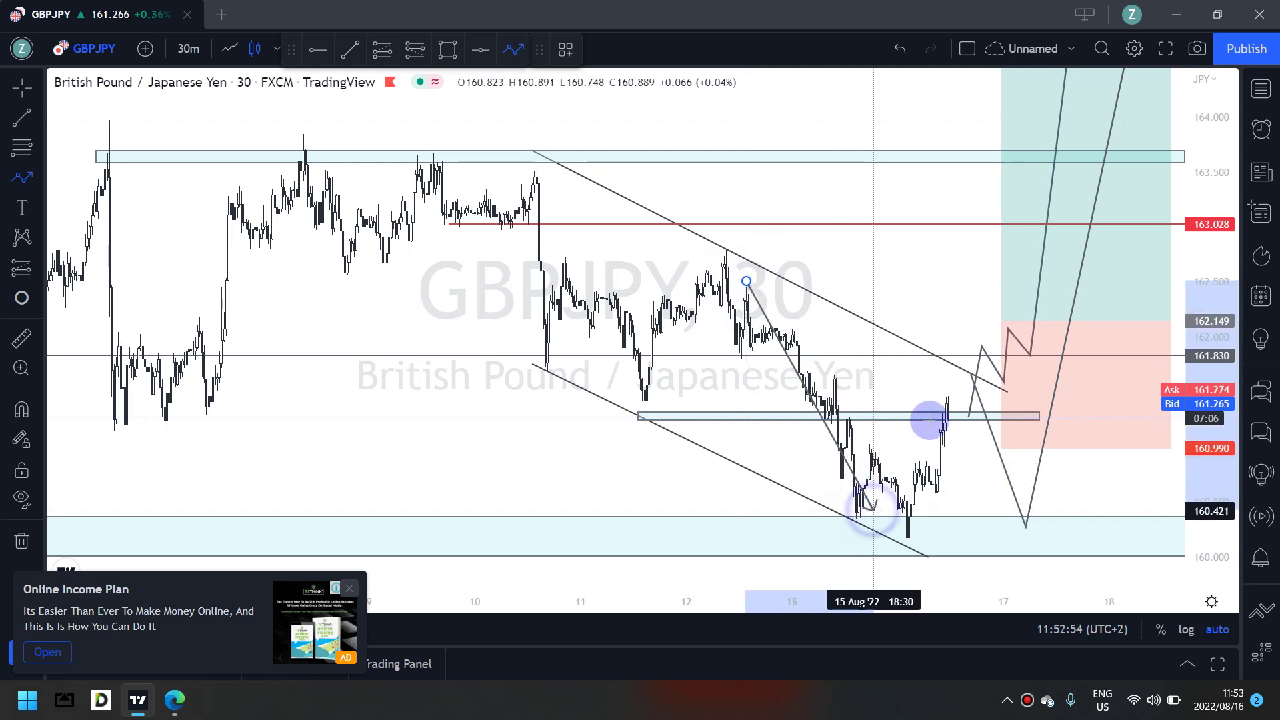
click(958, 380)
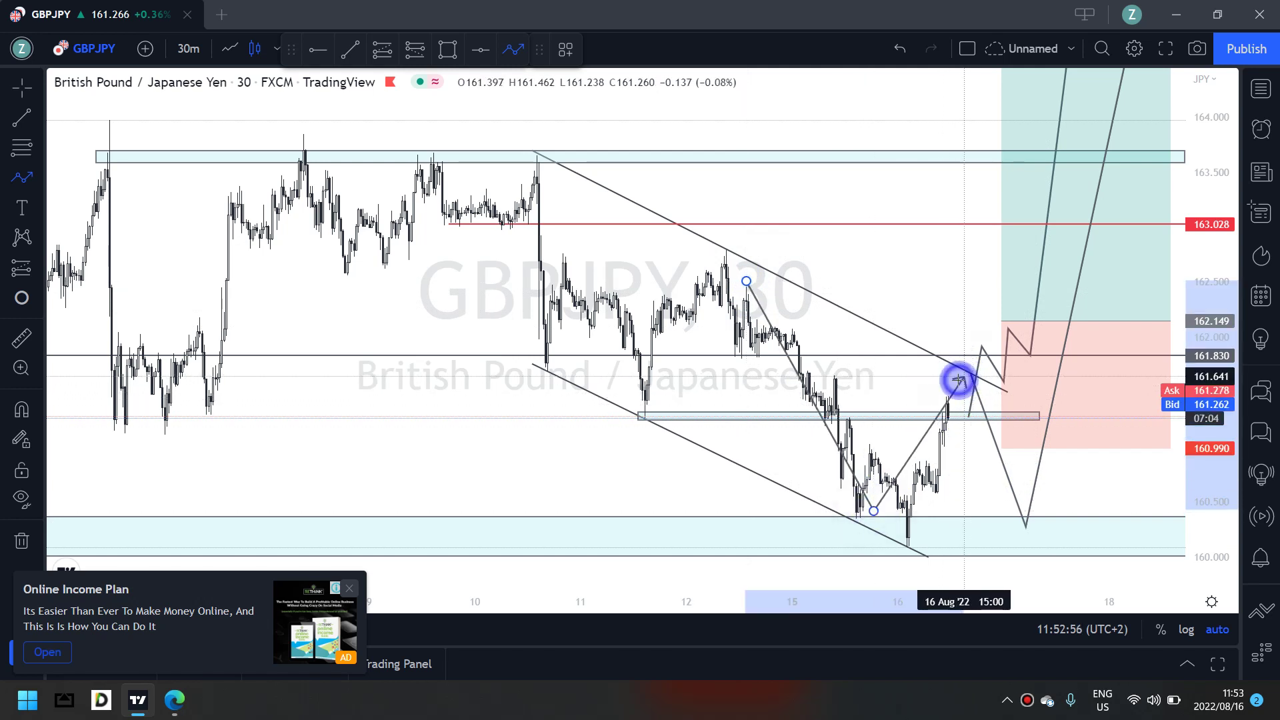
click(1044, 516)
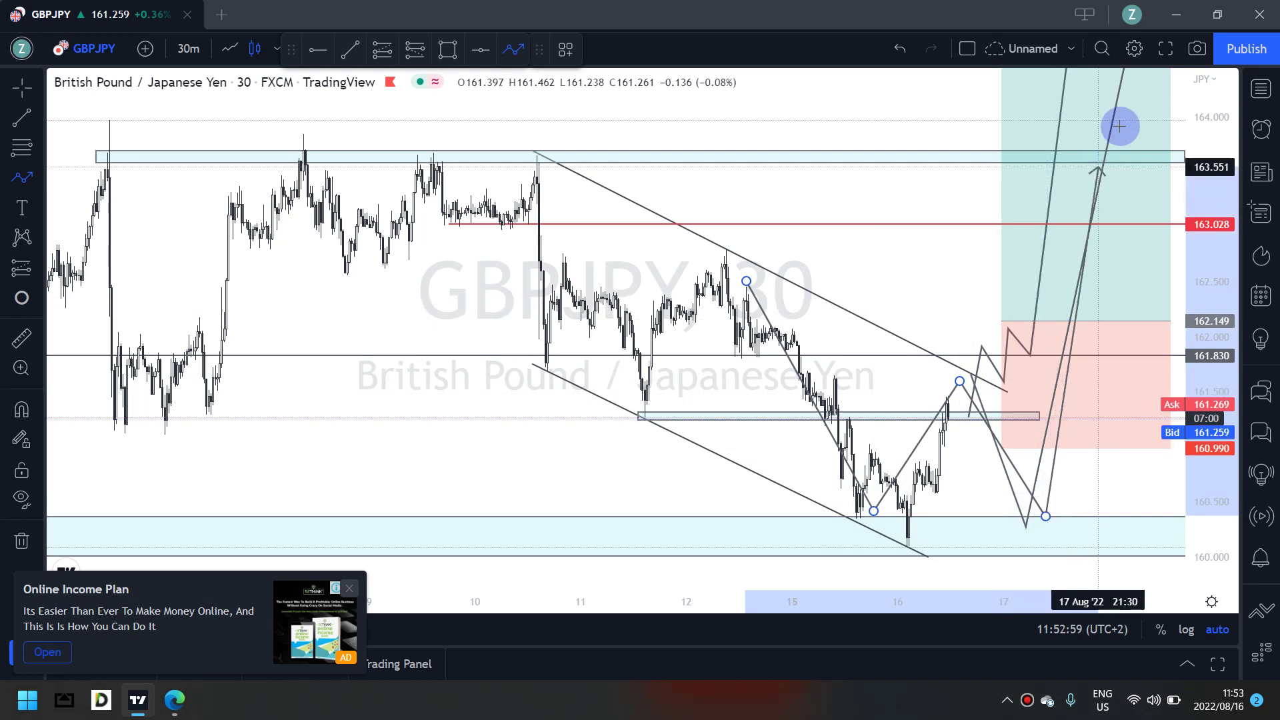
double_click(1133, 89)
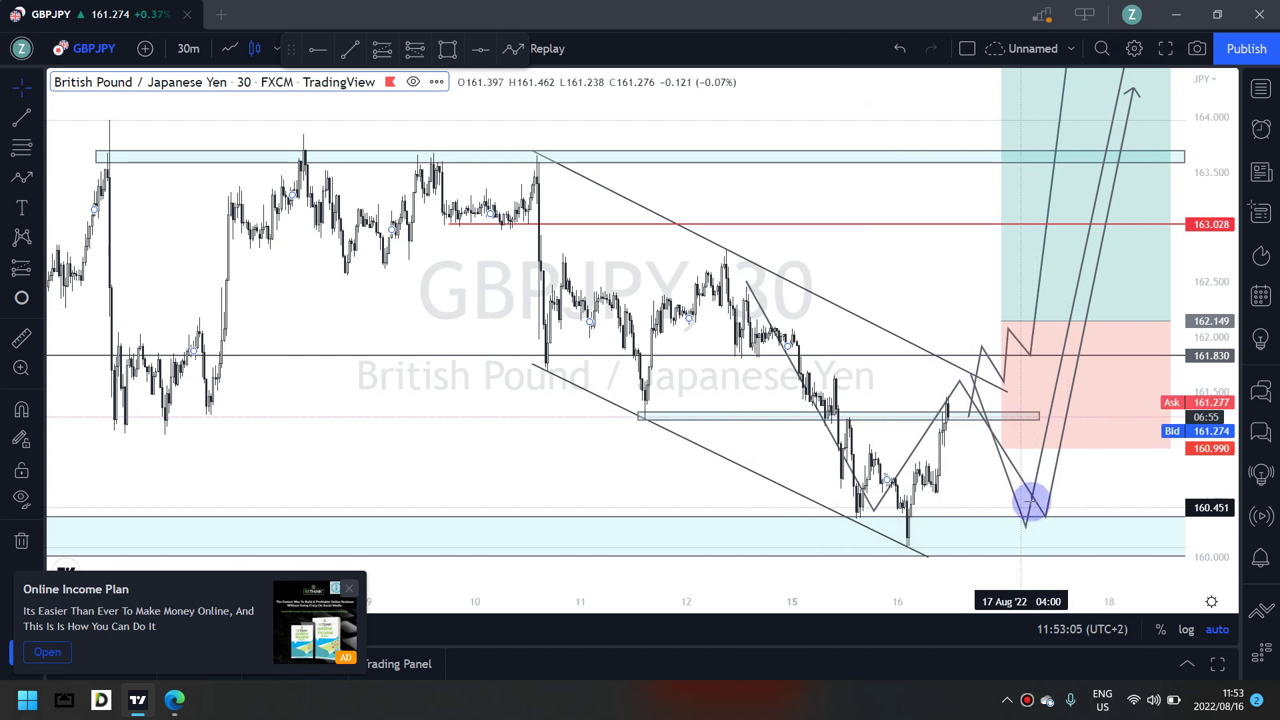
Delete the older alternative path that starts at the descending trendline and set the interval to 60 minutes
click(1030, 514)
key(Delete)
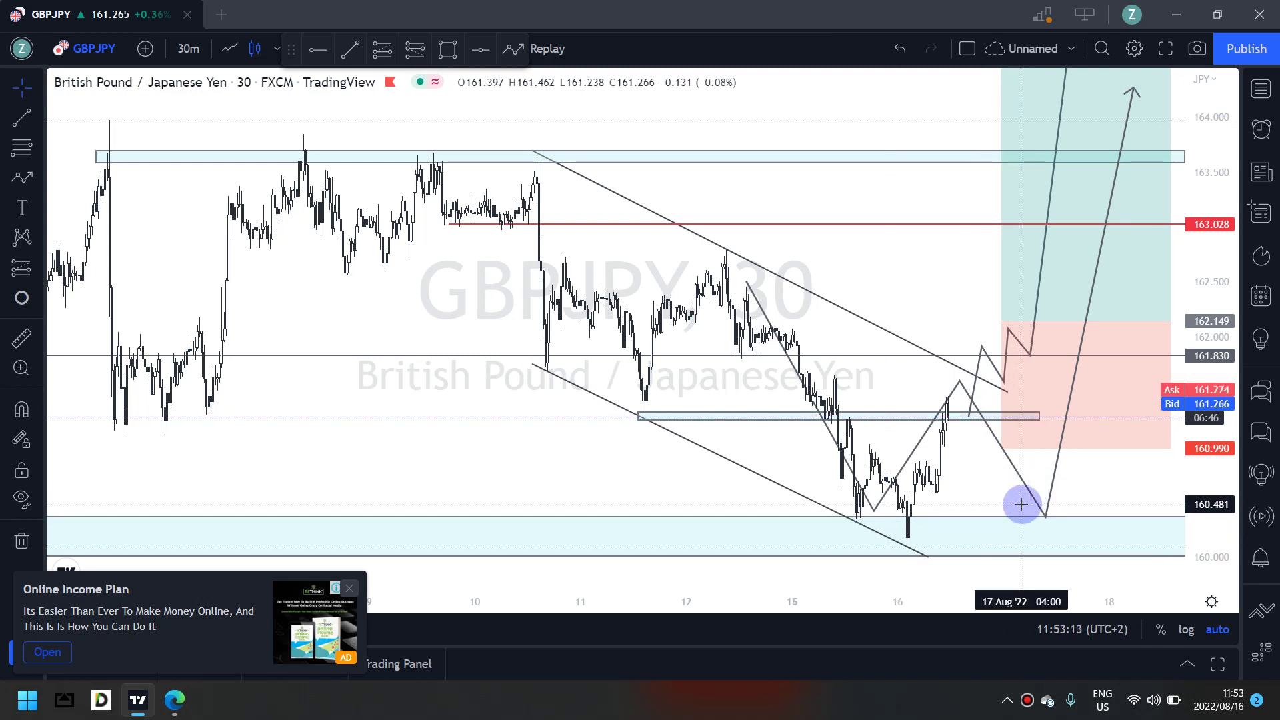
text(60)
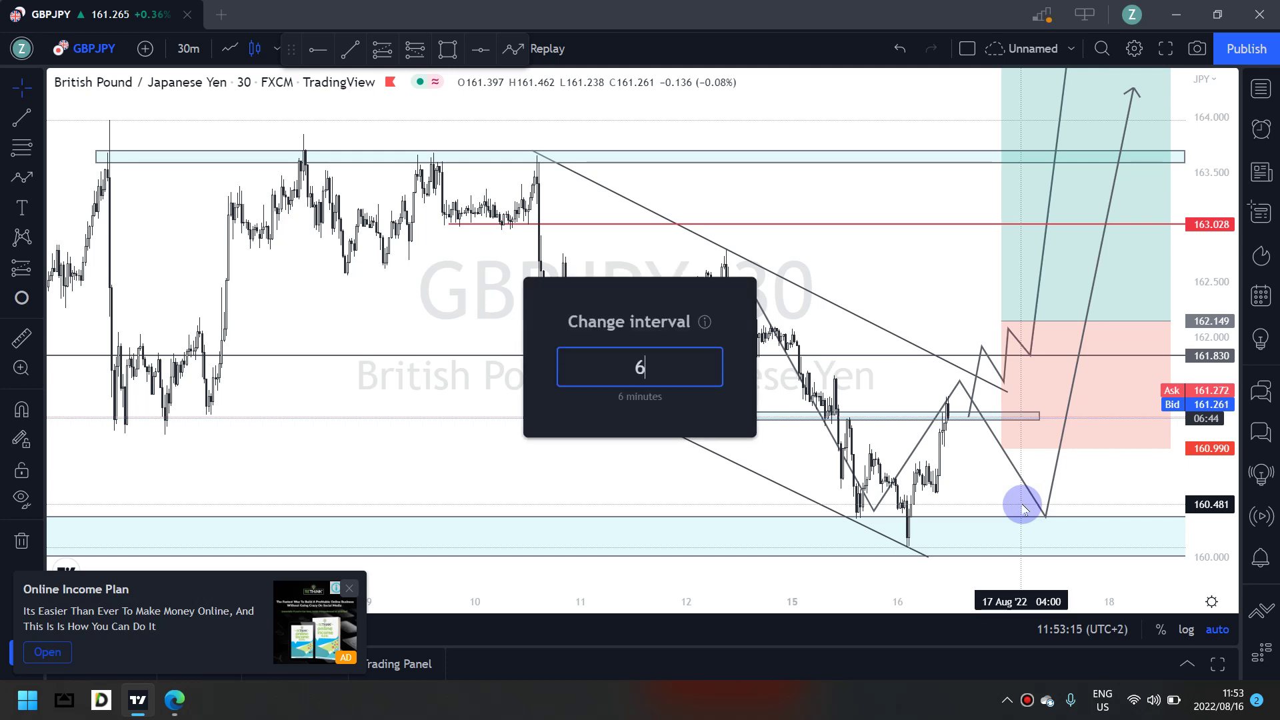
key(Return)
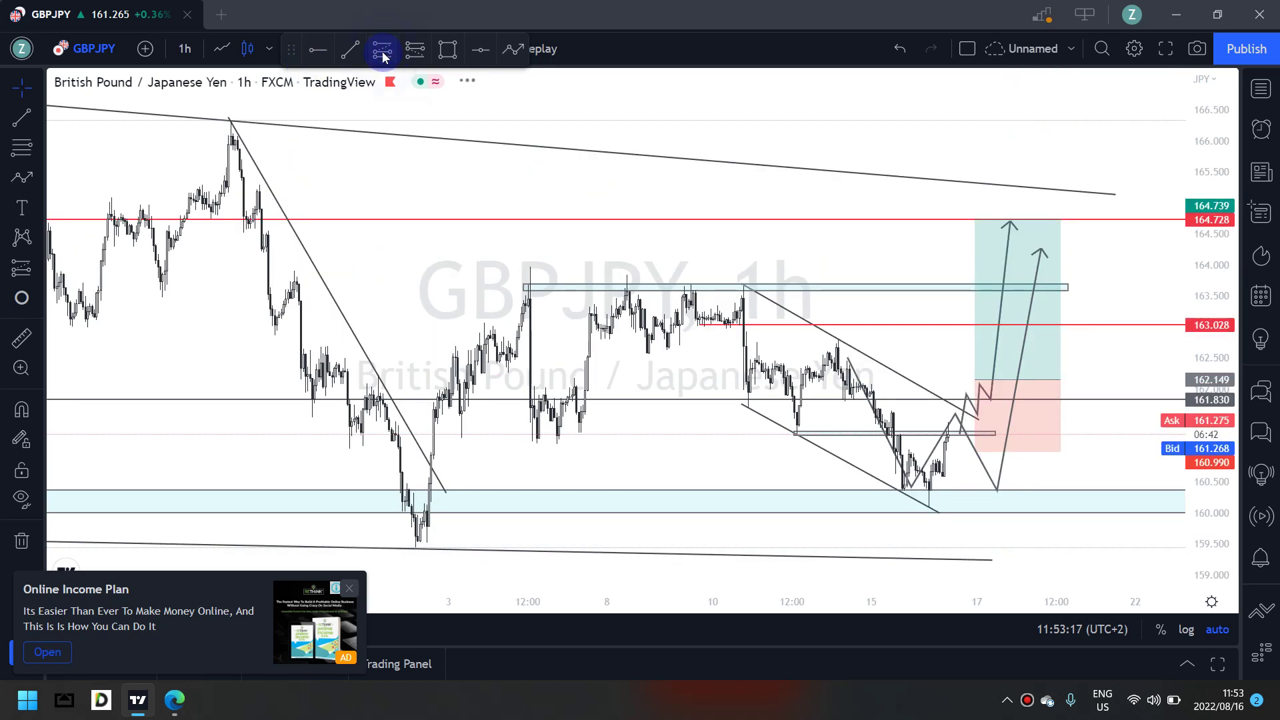
Place a second long position entering at about 160.65 near the support zone, with its stop at 159.781 and target at 164.739
click(383, 55)
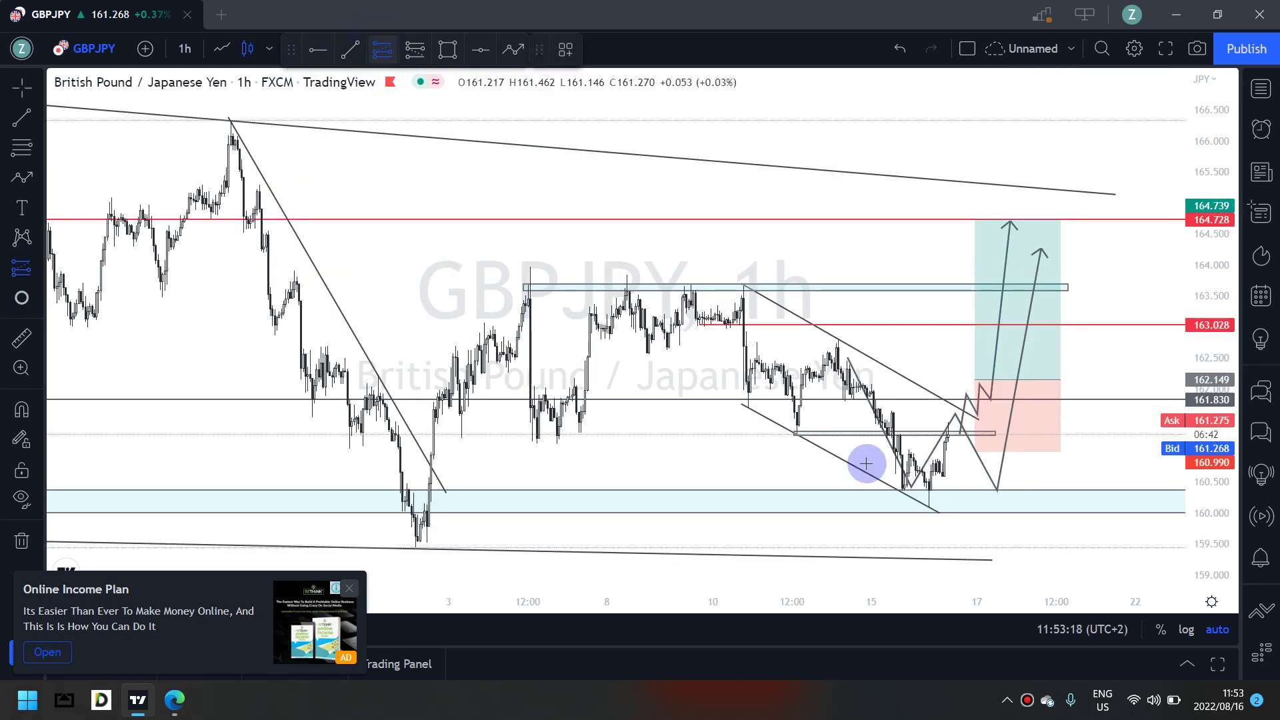
click(994, 472)
drag(991, 553, 1005, 526)
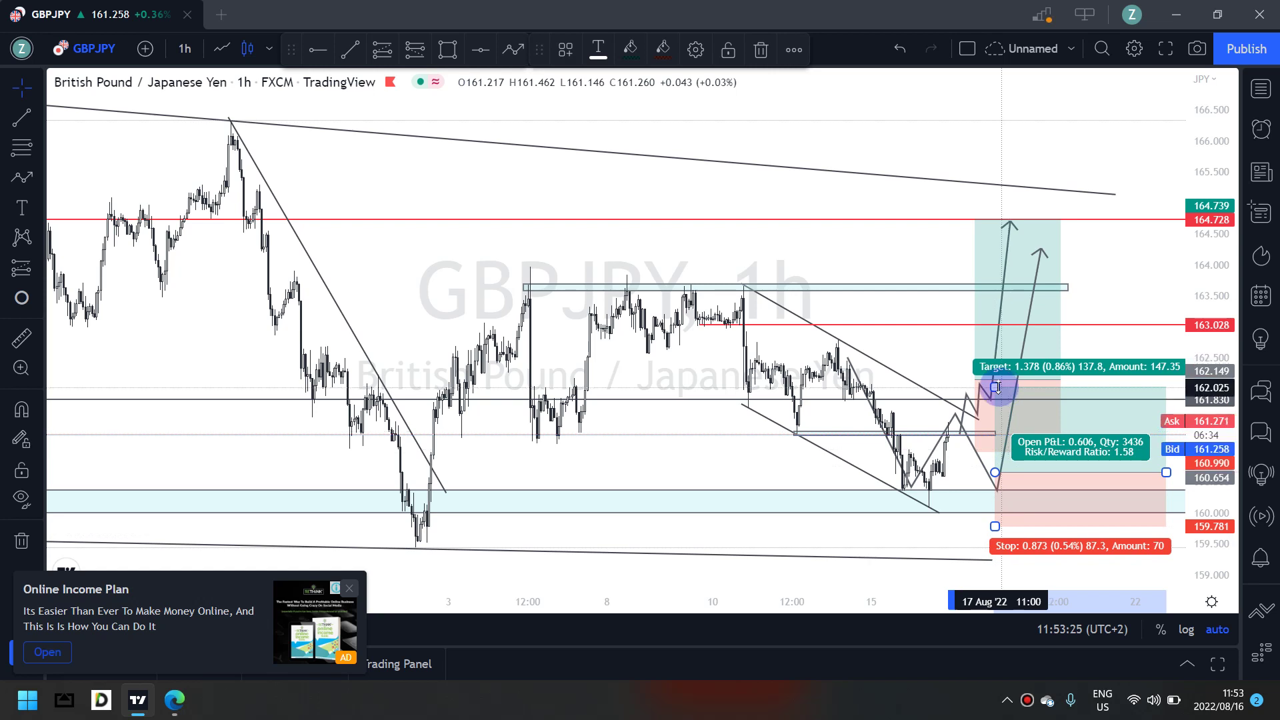
click(1018, 223)
mouse_move(998, 398)
mouse_down()
mouse_move(1007, 219)
mouse_move(997, 230)
mouse_up()
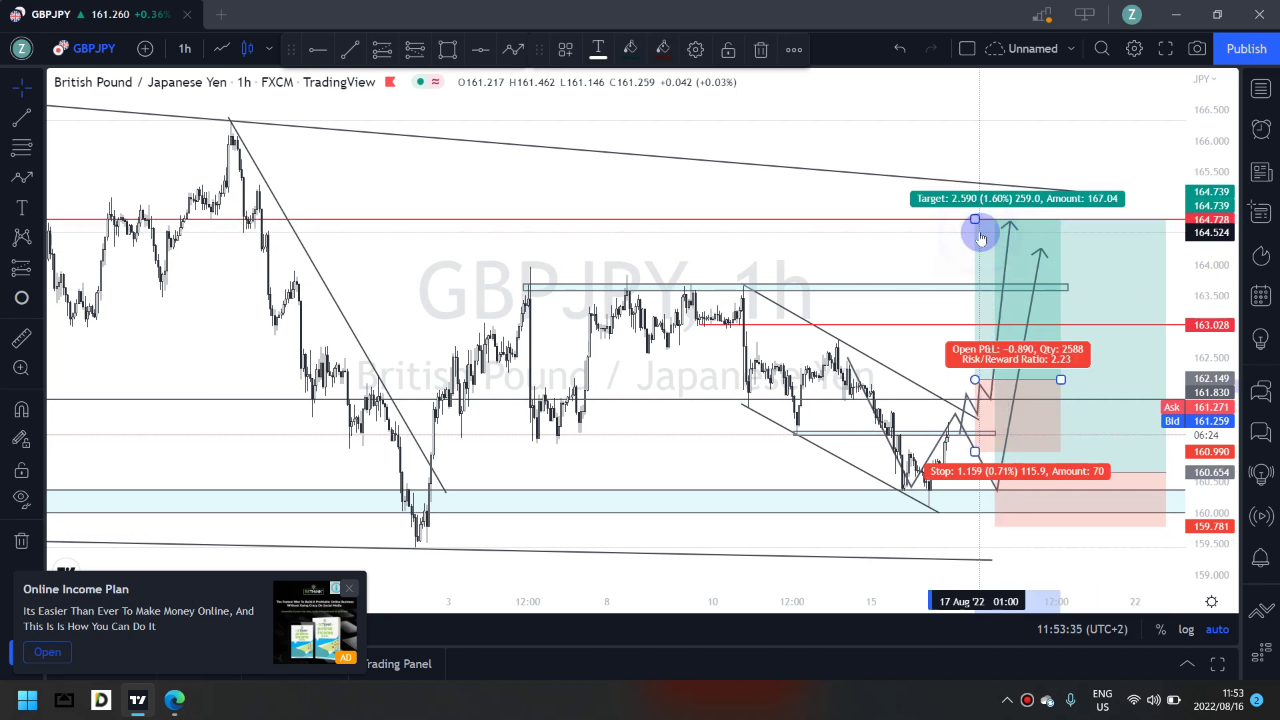
Delete both long positions from the chart
click(978, 232)
click(1091, 489)
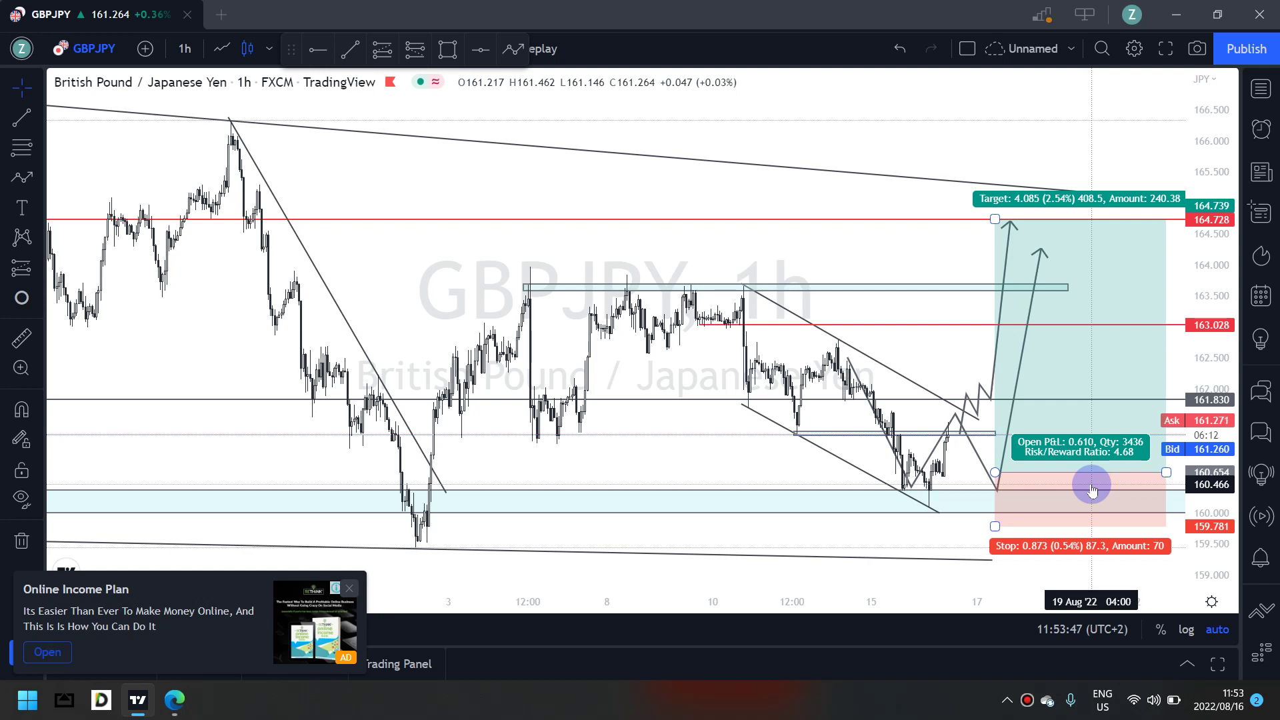
click(1064, 477)
key(Delete)
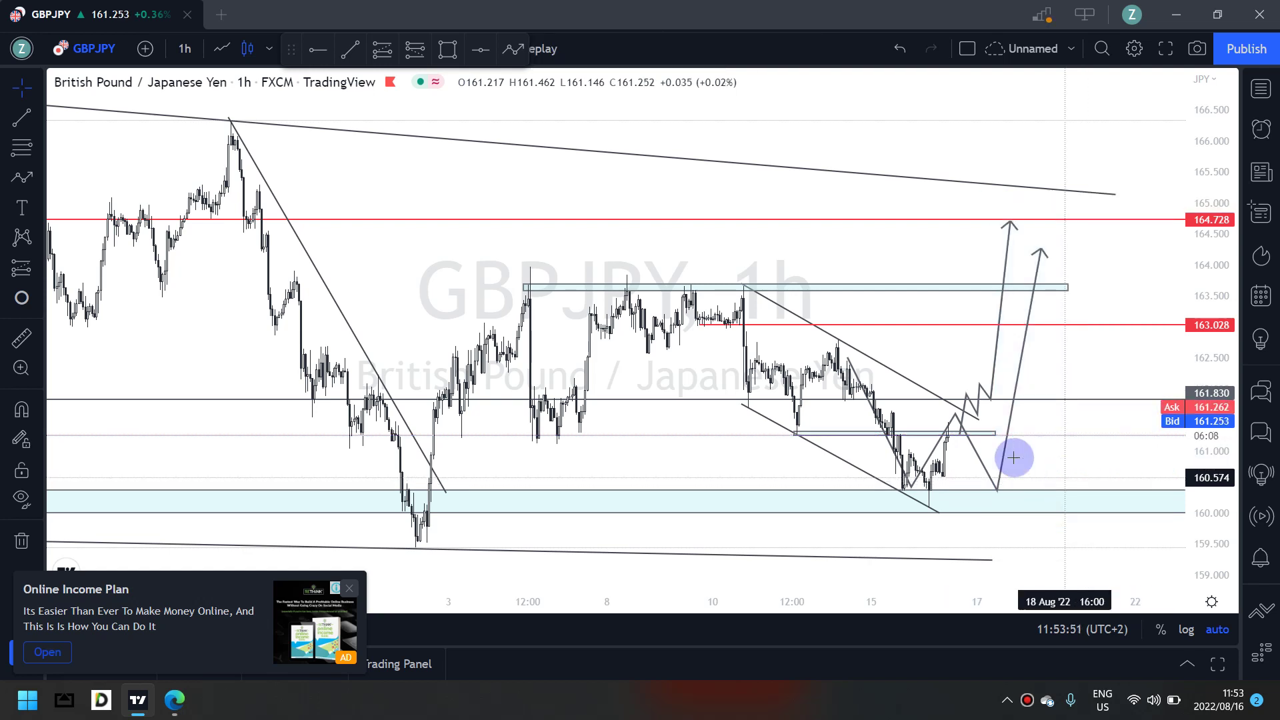
Delete both projected bullish paths and undo the two deletions
click(1006, 442)
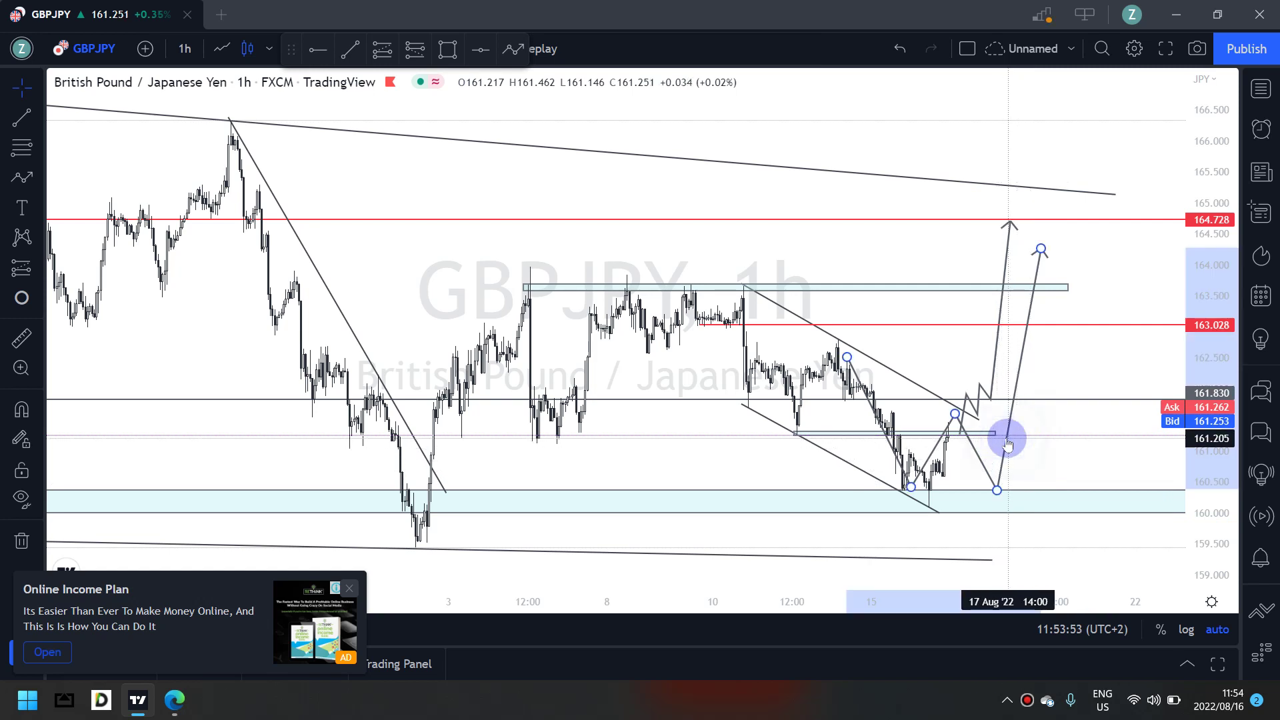
key(Delete)
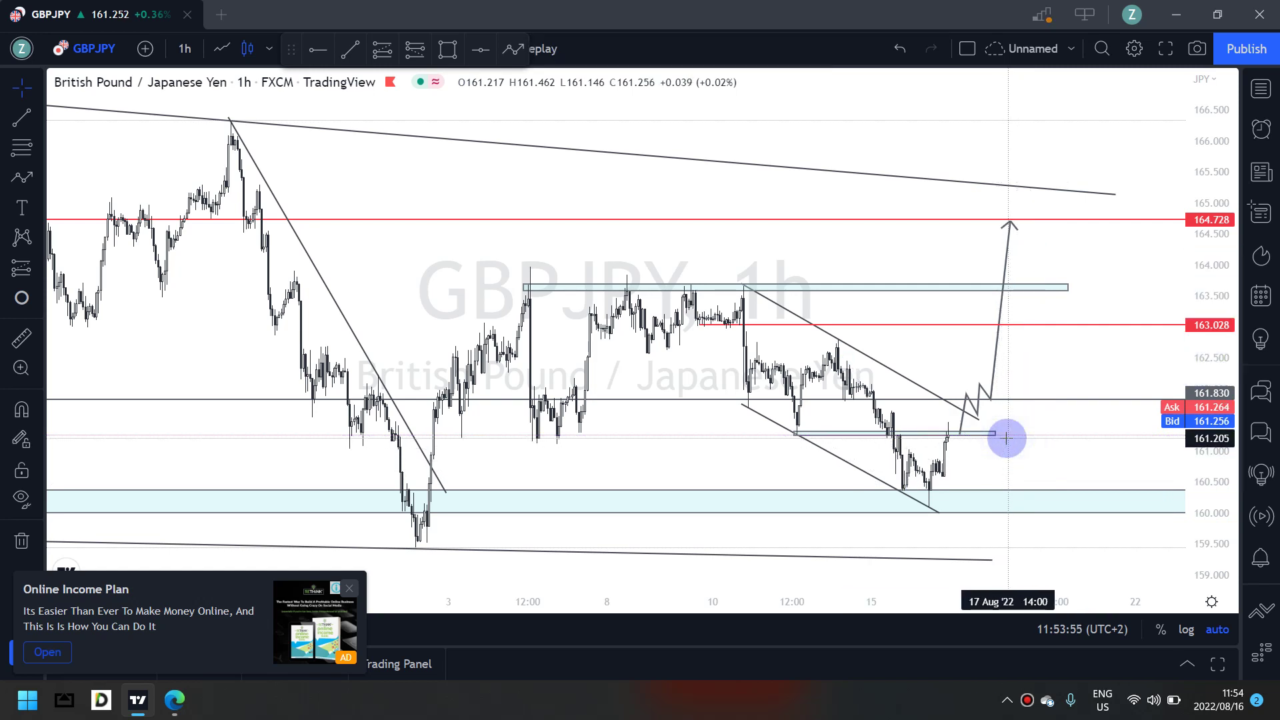
click(987, 395)
key(Delete)
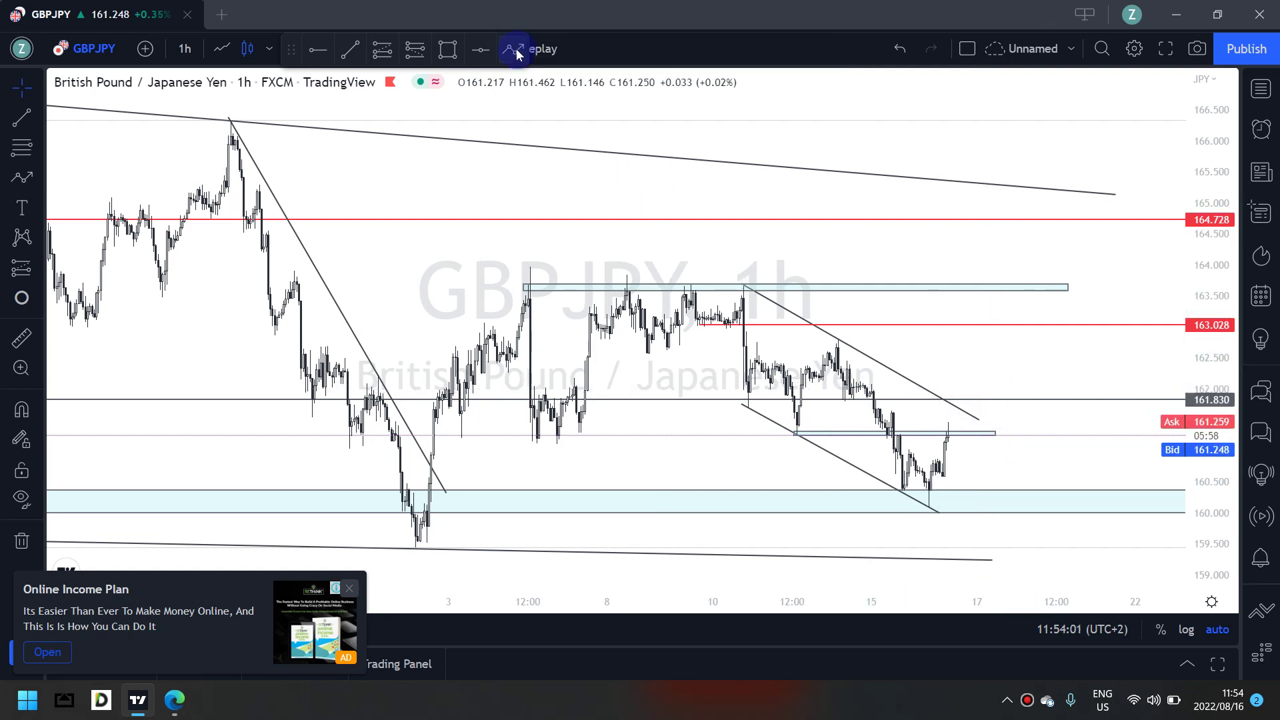
click(902, 50)
click(900, 49)
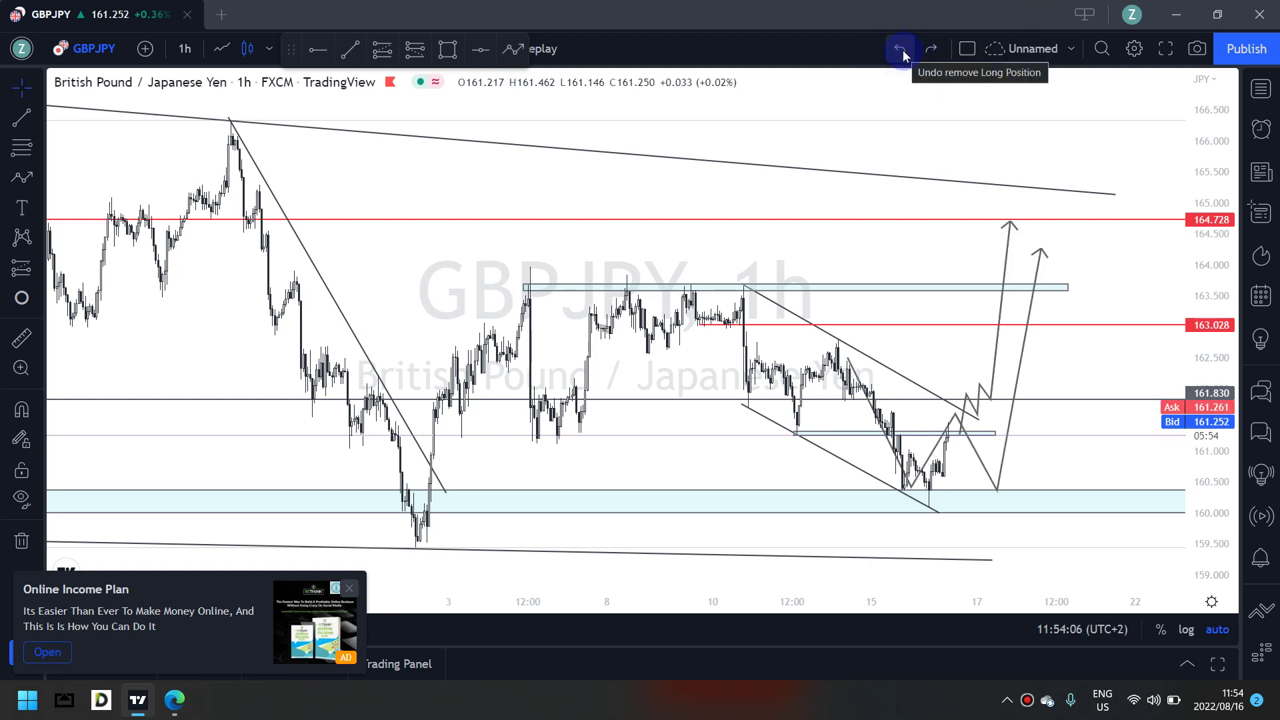
Replace the zigzag path with one from the descending trendline down to about 160.31, up through 161.81 and ending just below the 164.728 level
click(865, 398)
key(Delete)
click(512, 49)
click(960, 417)
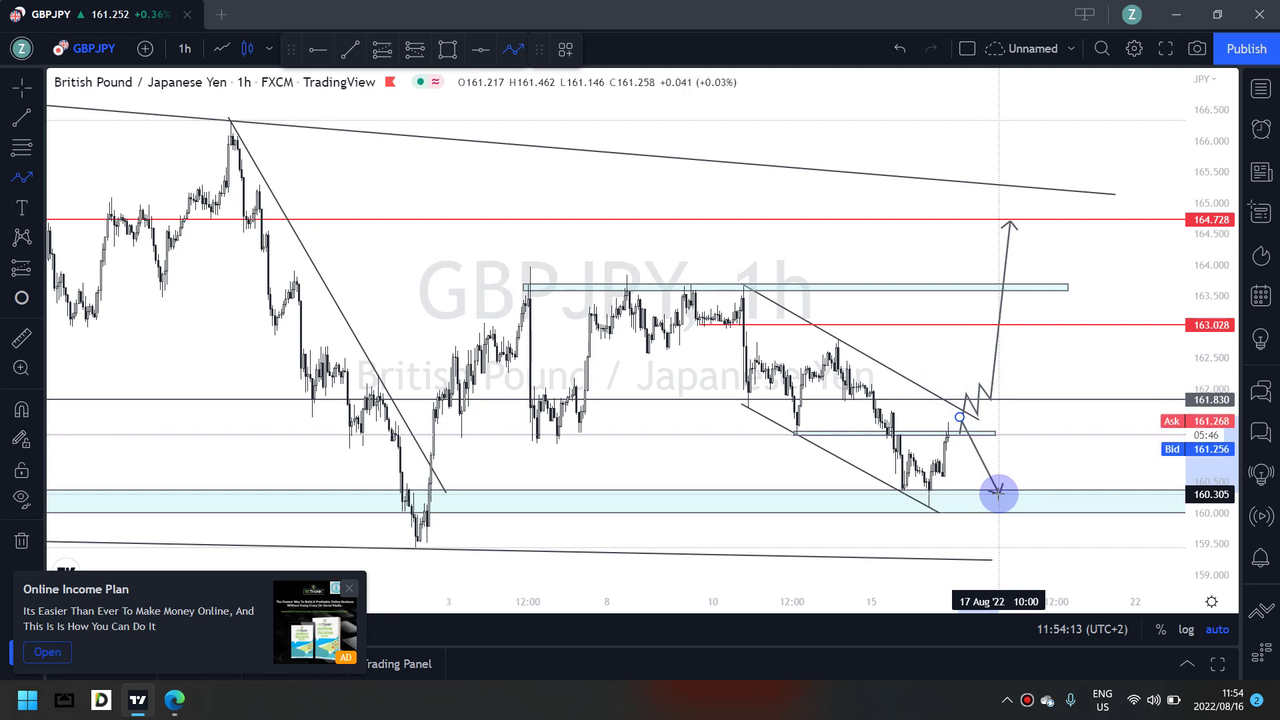
click(1011, 401)
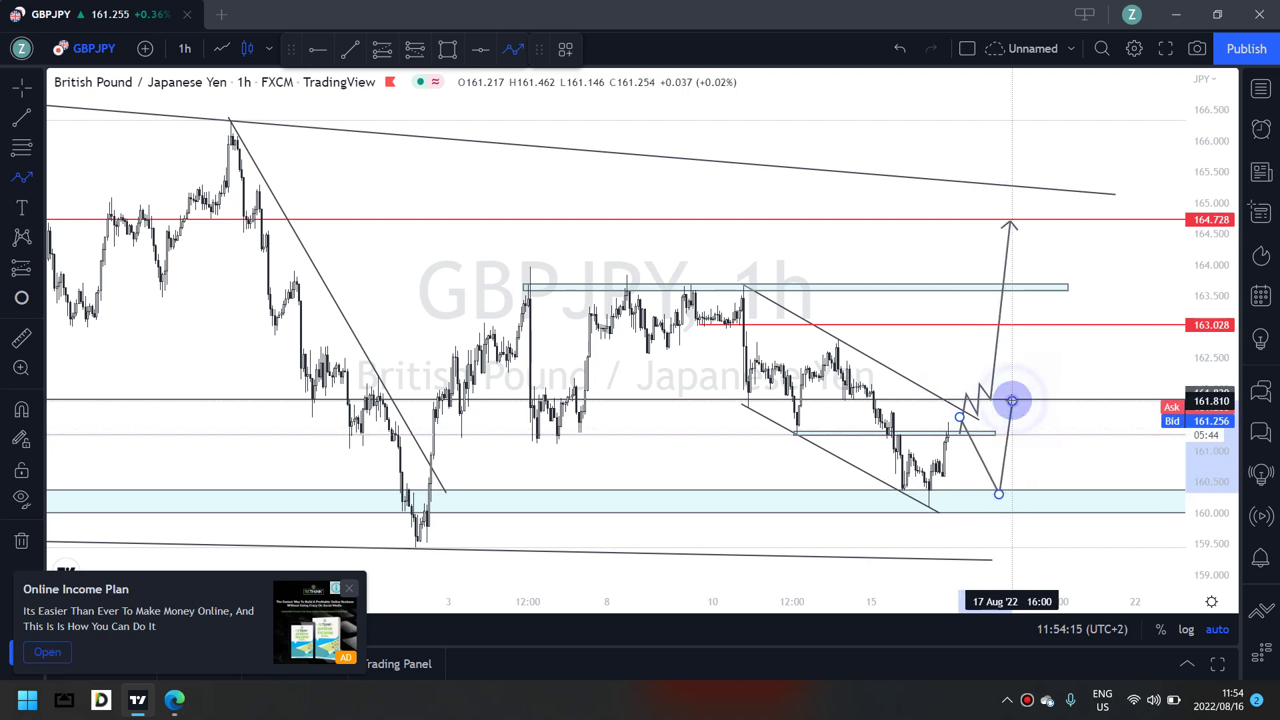
click(1031, 252)
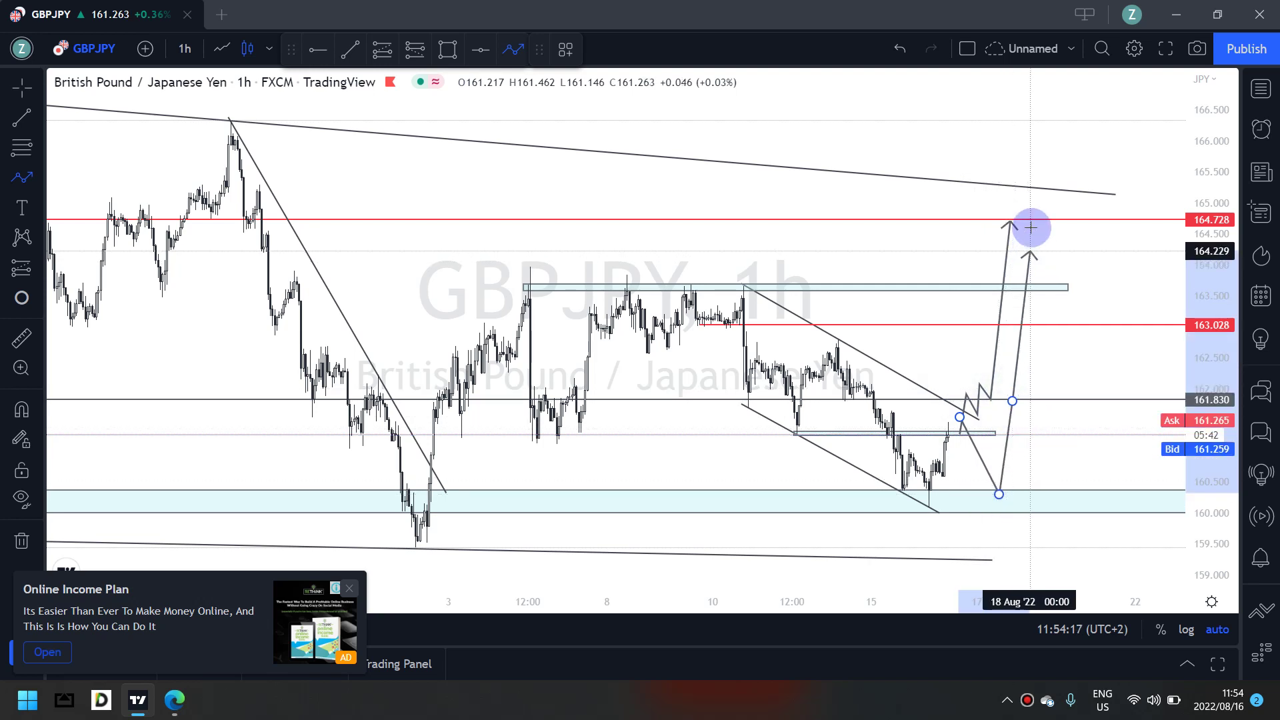
double_click(1034, 225)
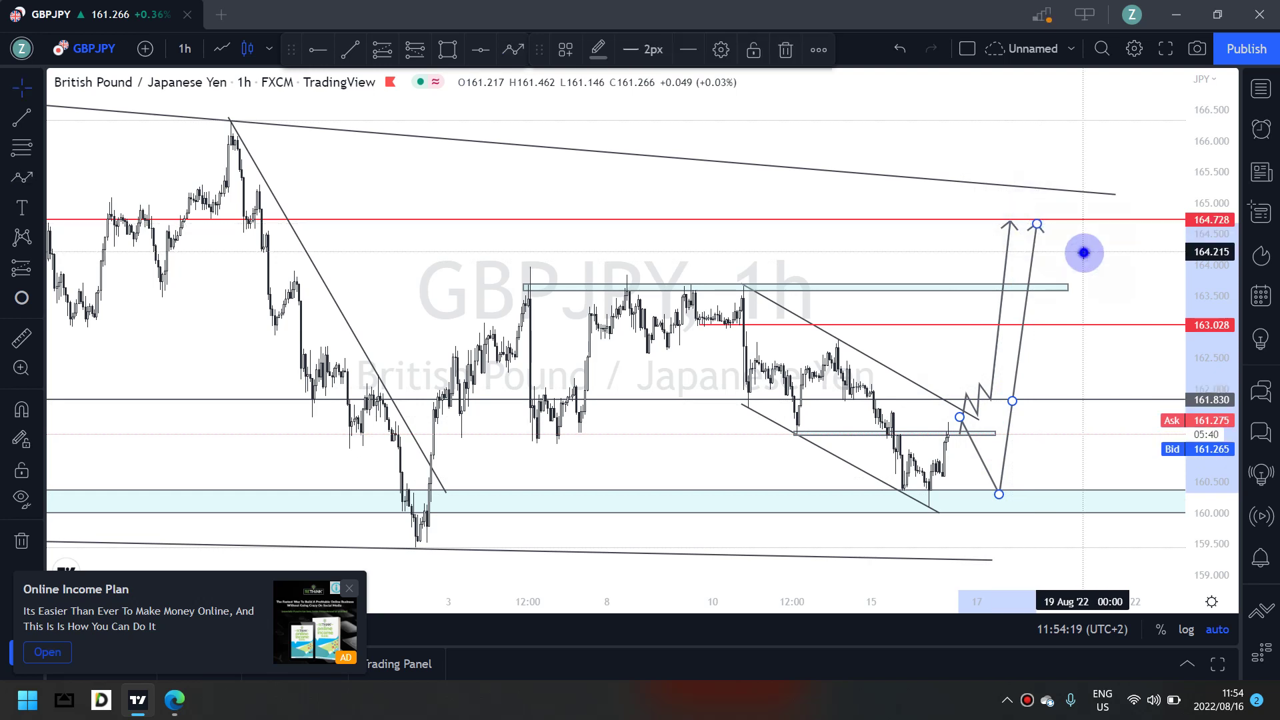
click(755, 182)
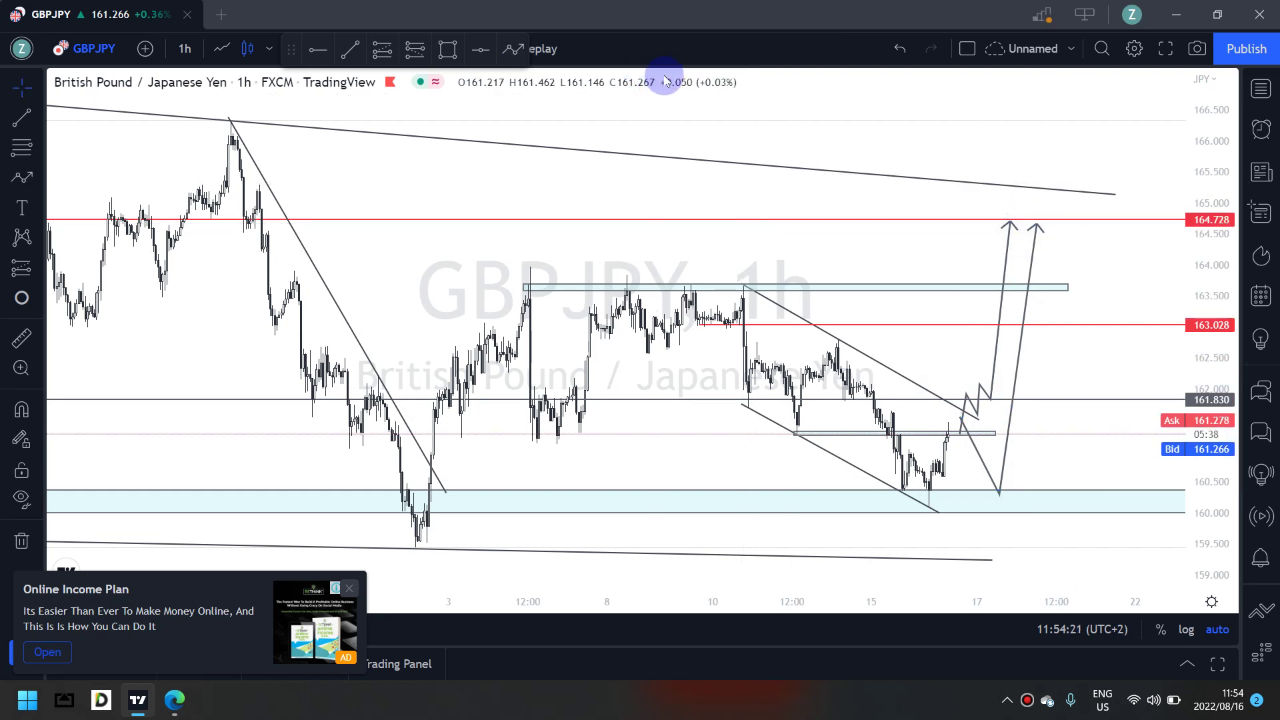